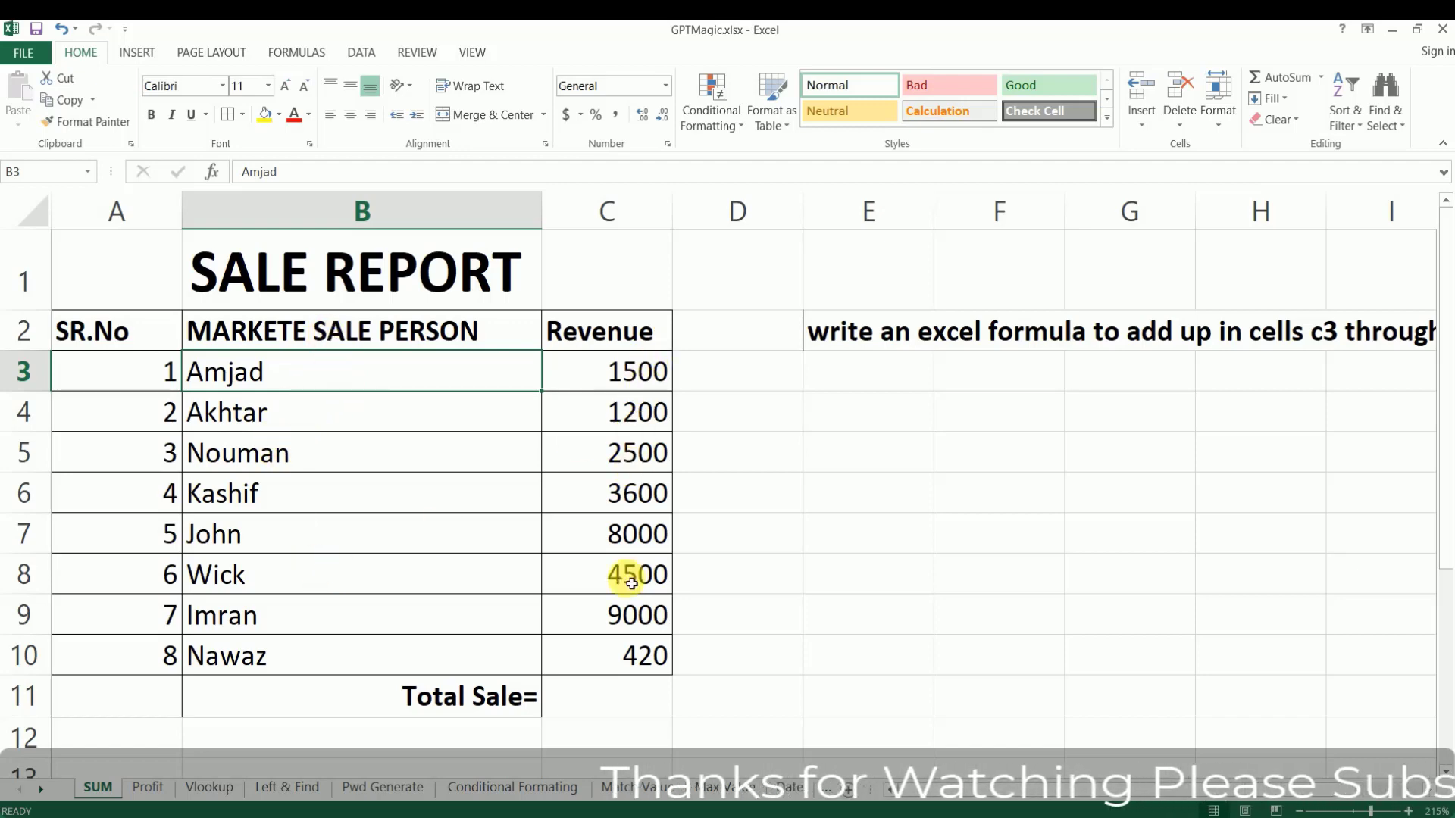
Total the revenue in cell C11 by inserting the SUM function over the range C3:C10.
click(618, 710)
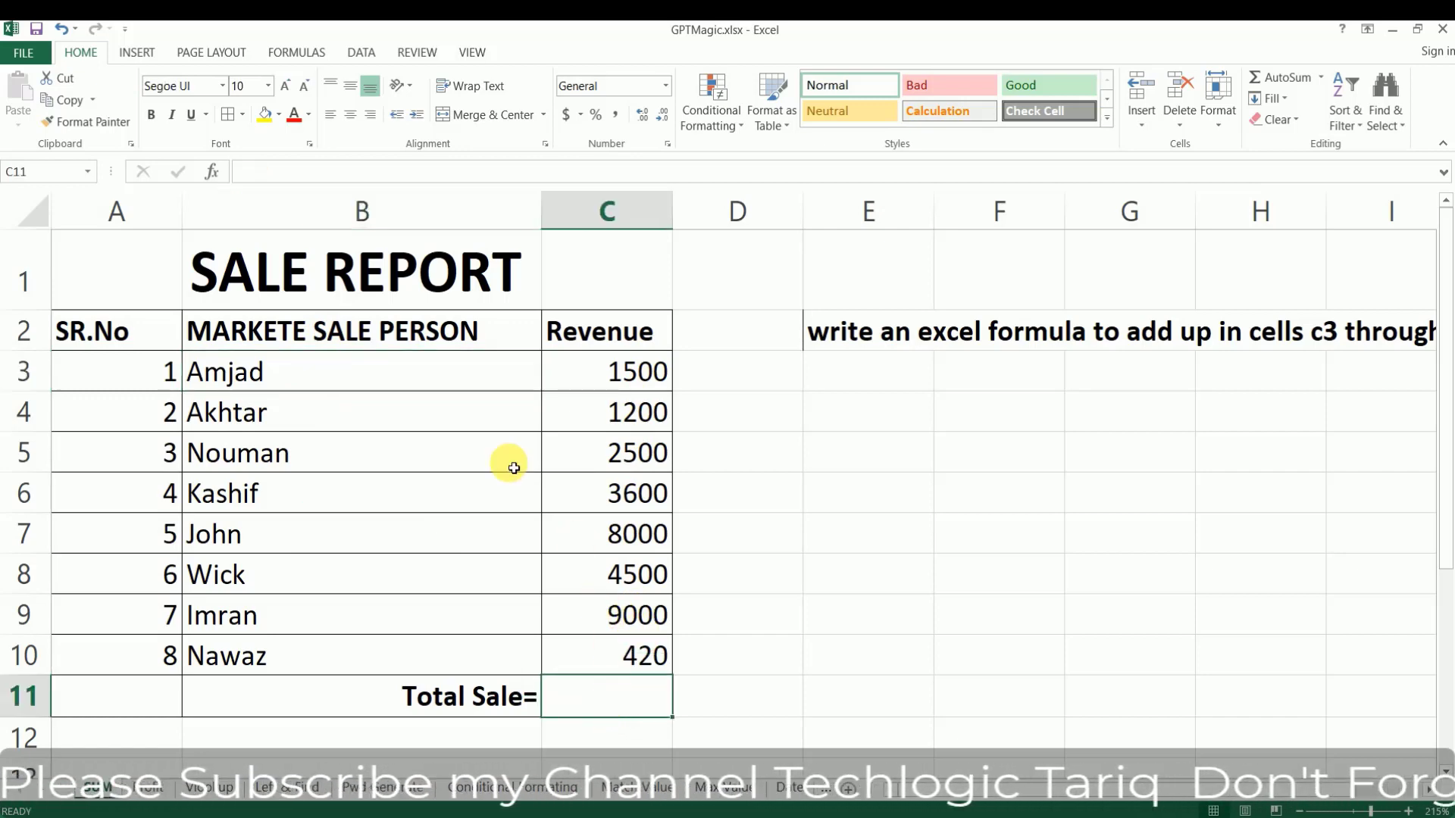
text(=)
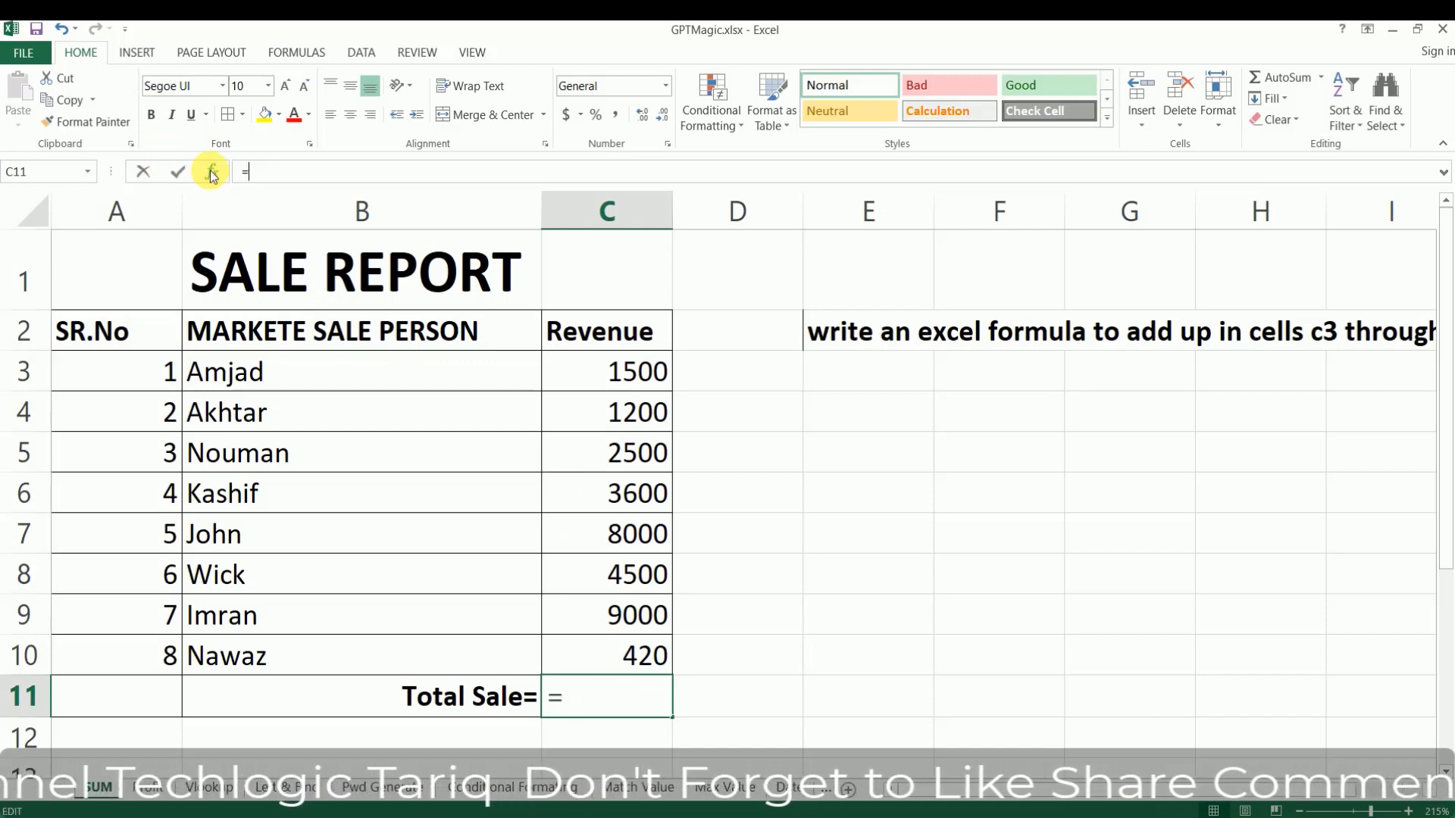
click(213, 173)
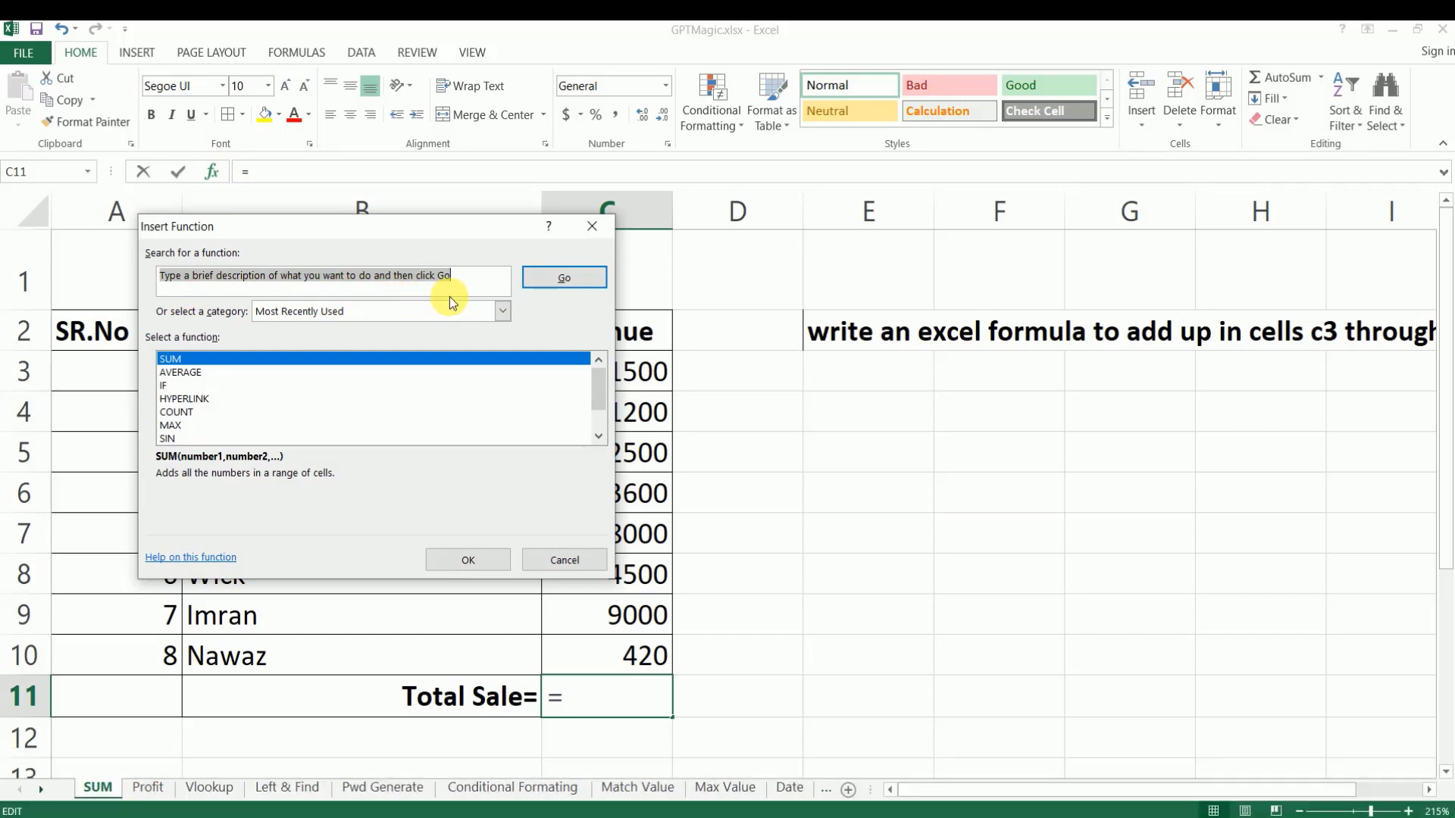
click(494, 562)
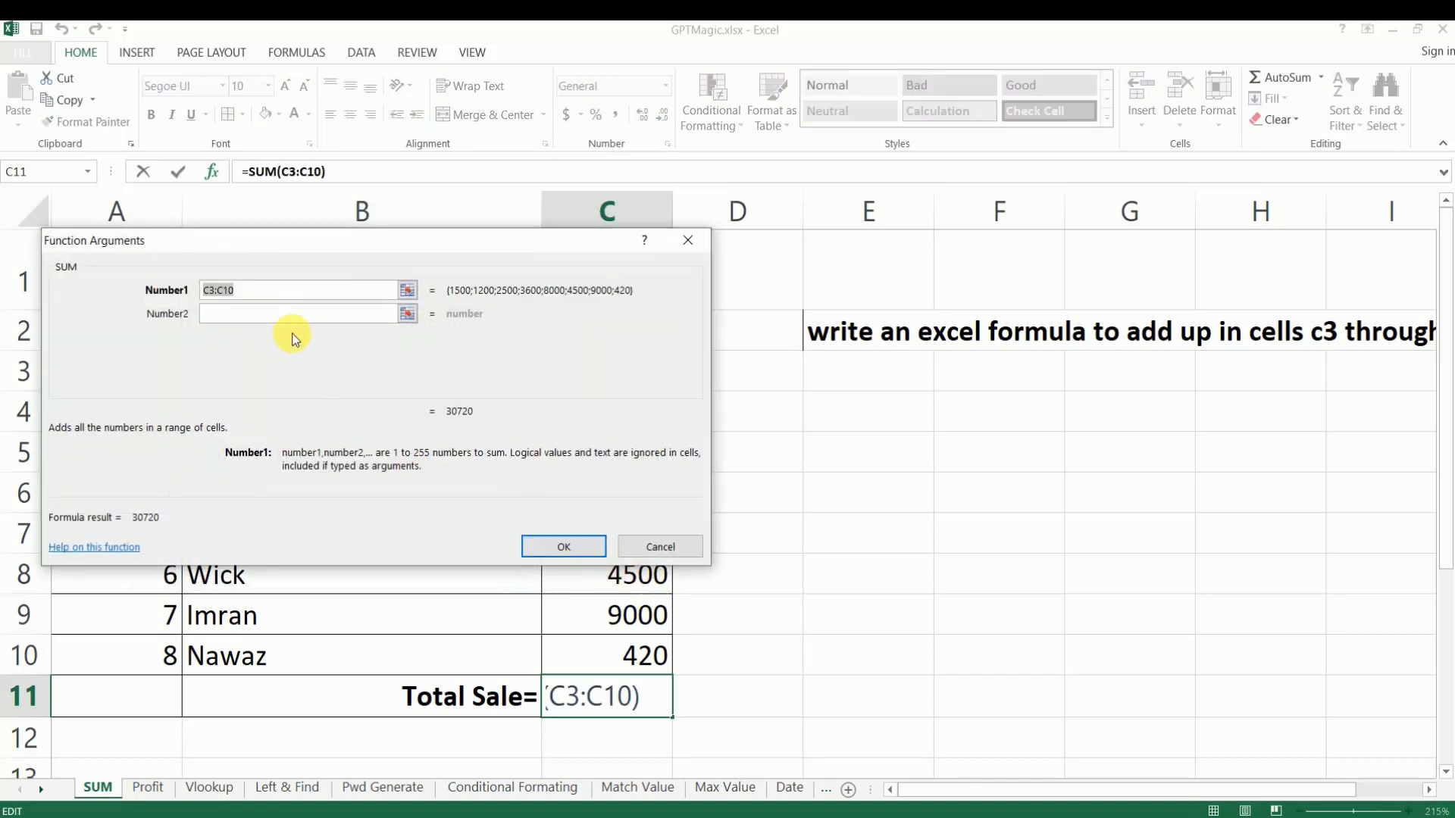
click(589, 544)
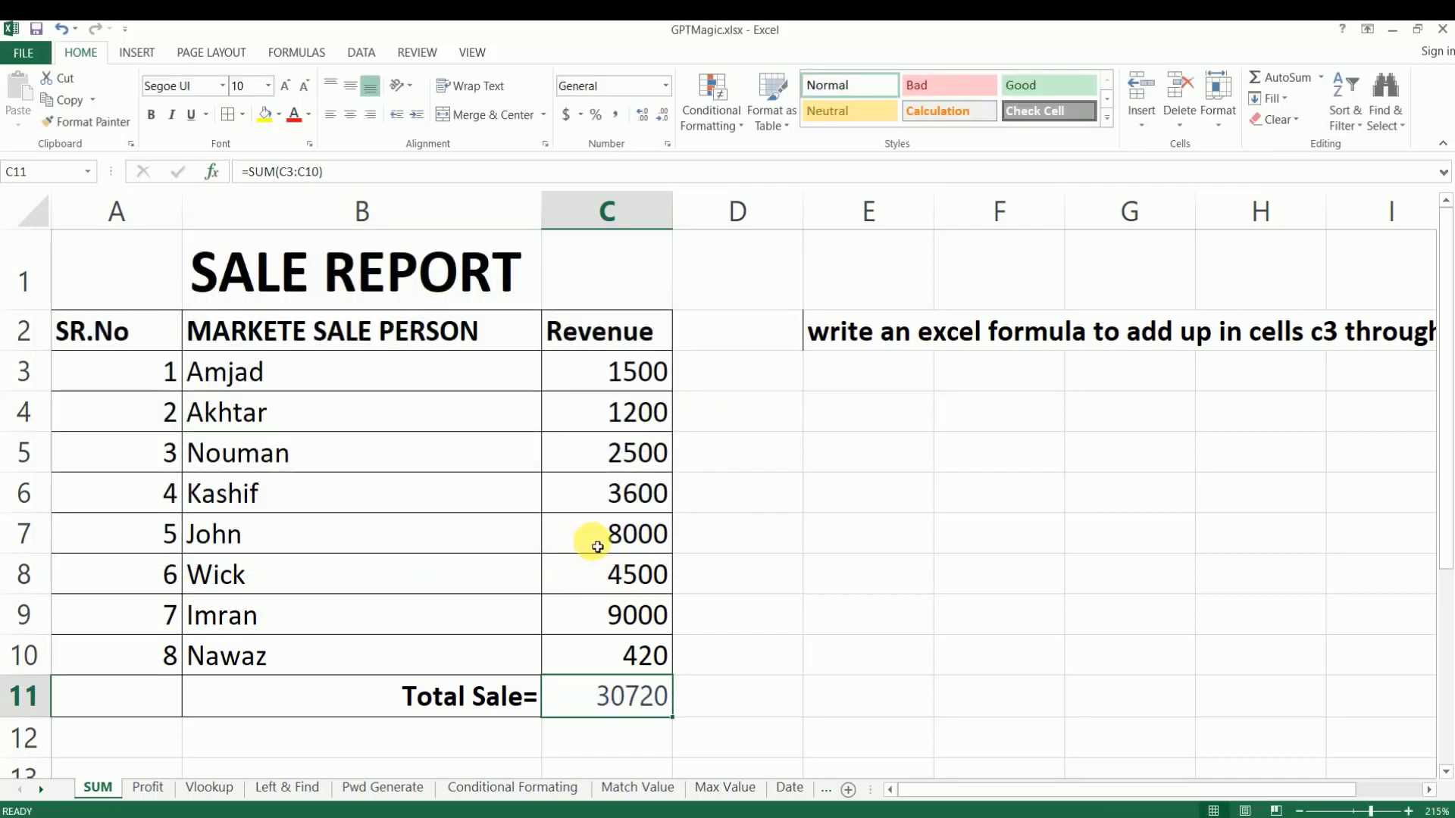
Clear the total formula from cell C11.
click(650, 734)
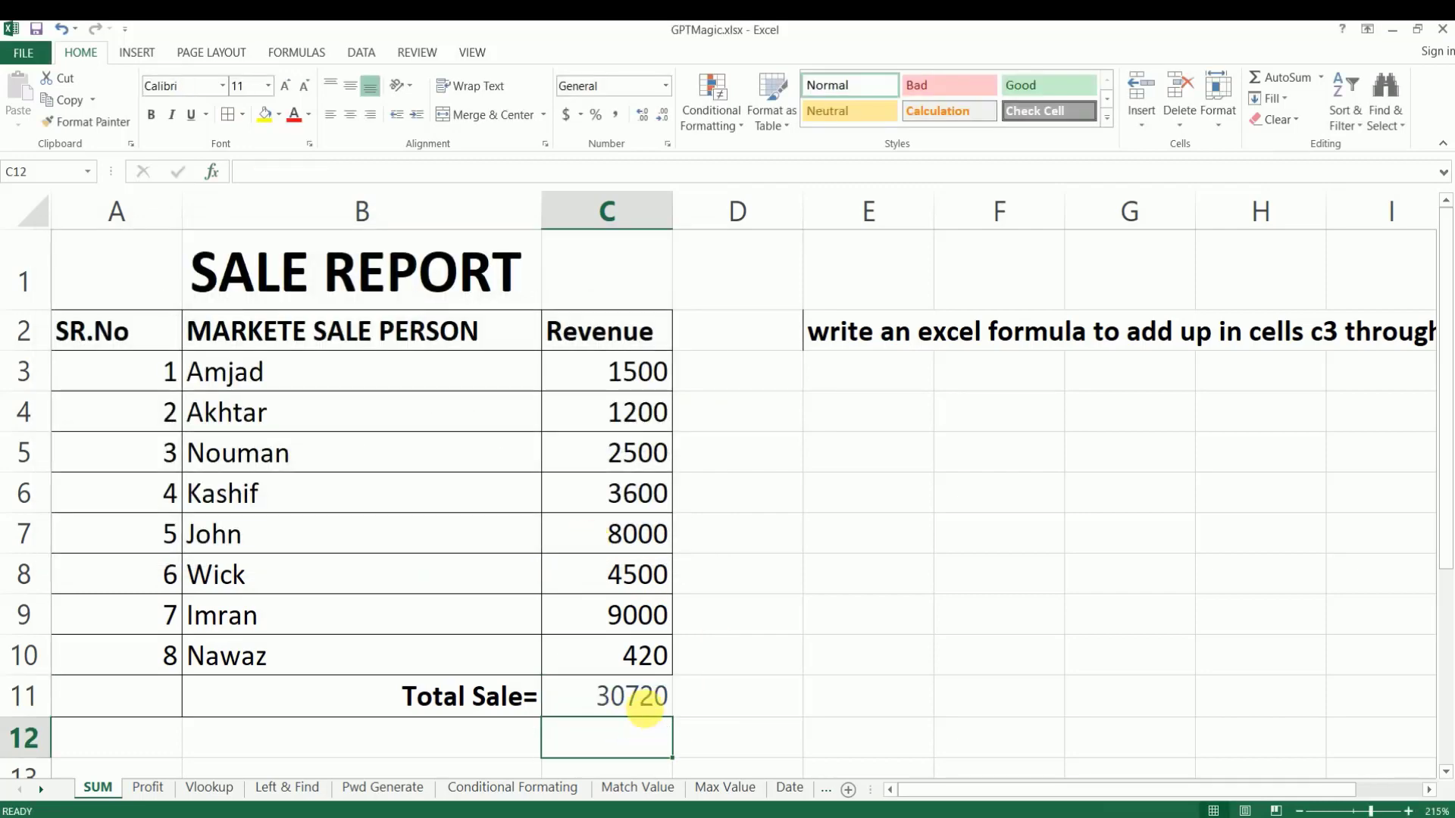
click(652, 703)
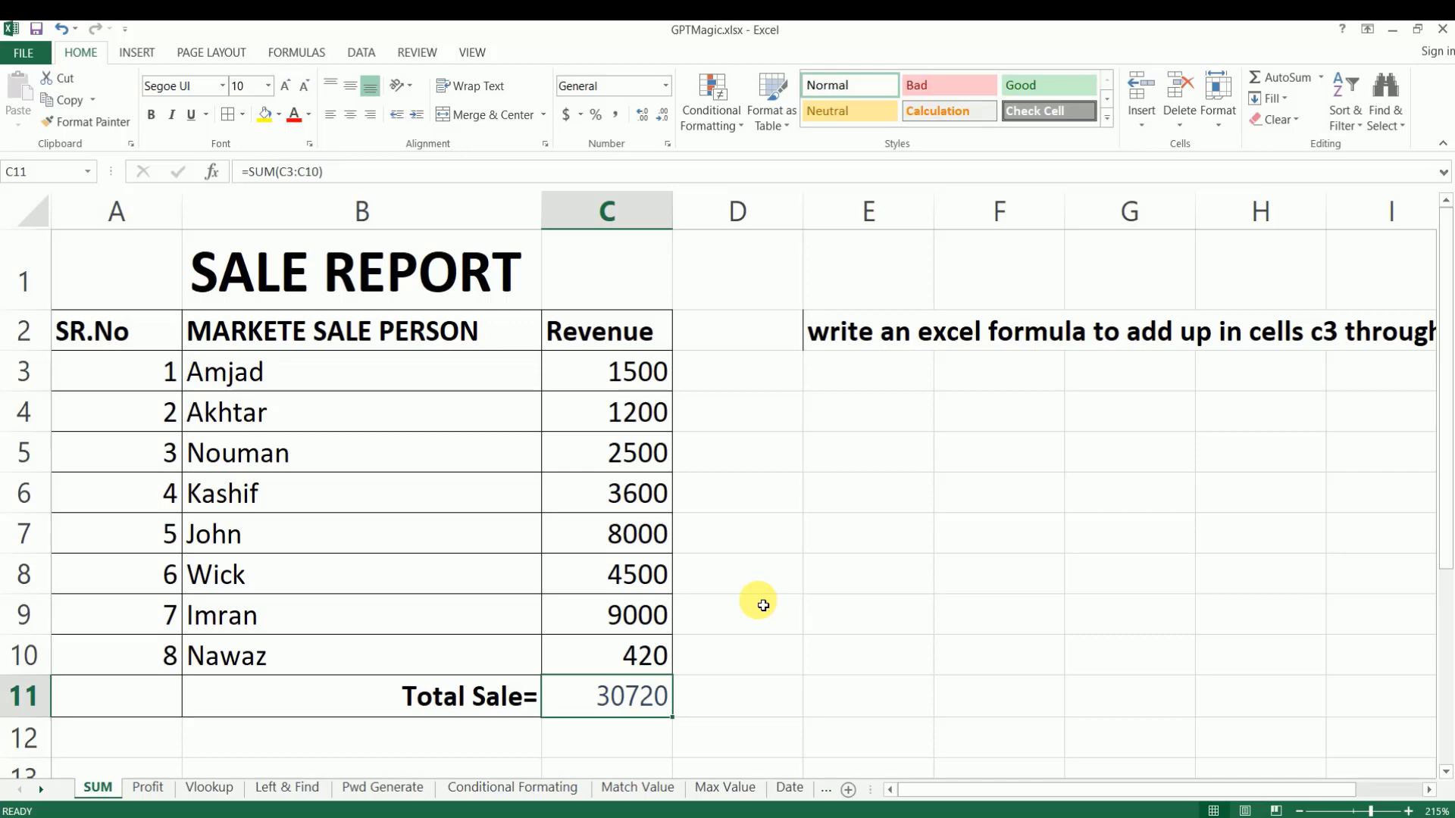
key(Delete)
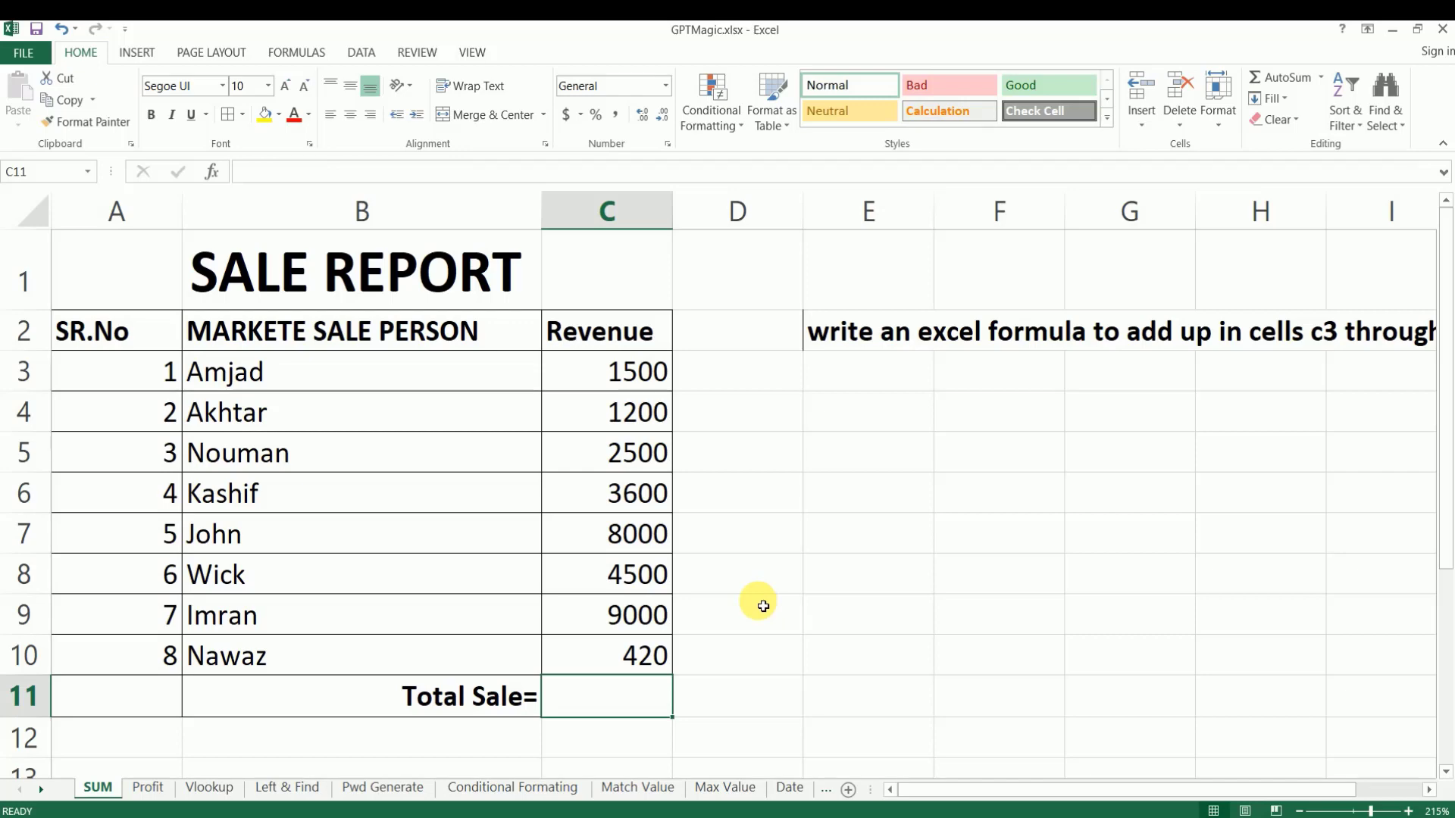
Copy the formula request from cell E2, switch to ChatGPT in the browser and submit it as a prompt.
click(866, 347)
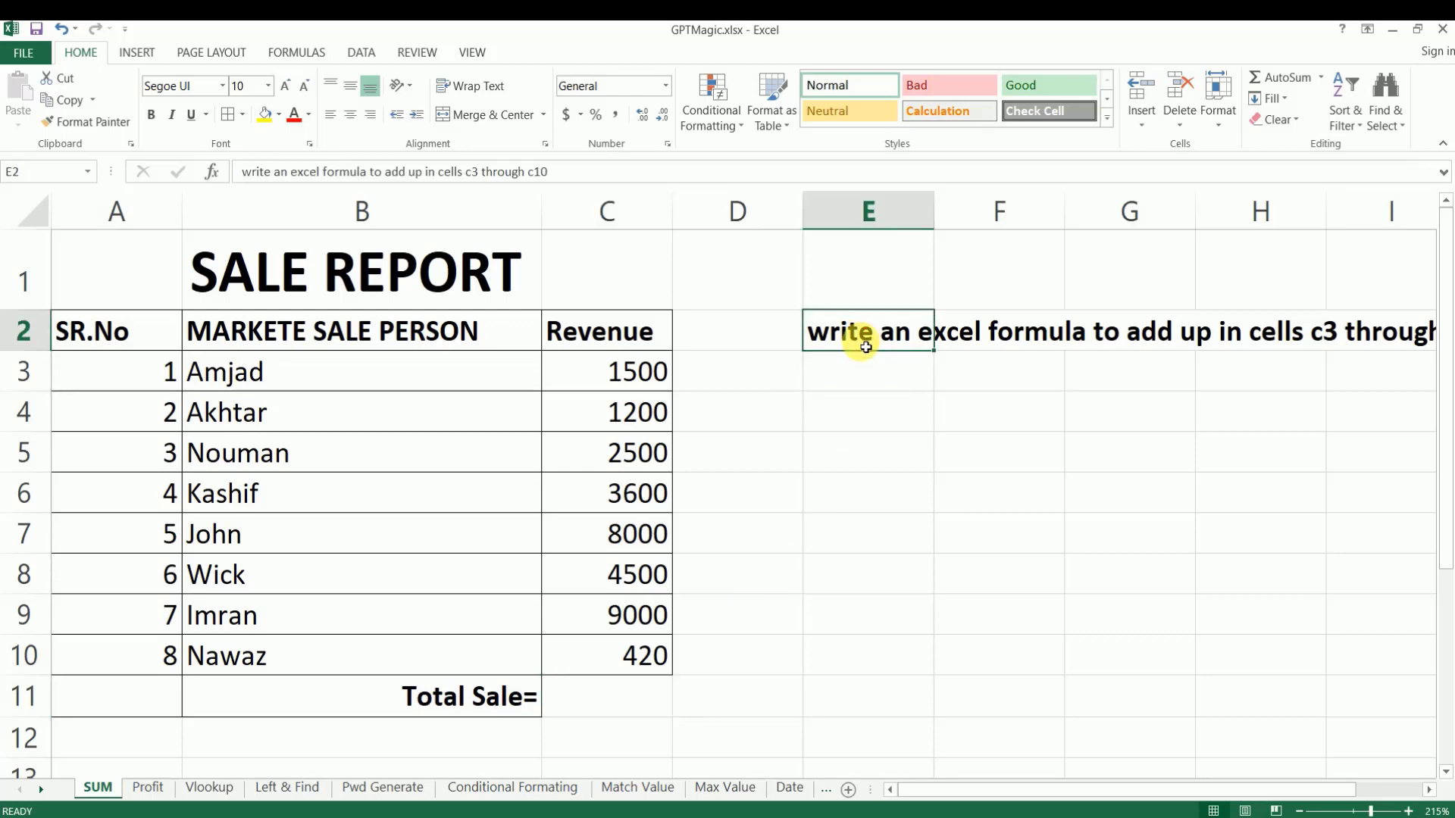
key(ctrl+c)
click(676, 817)
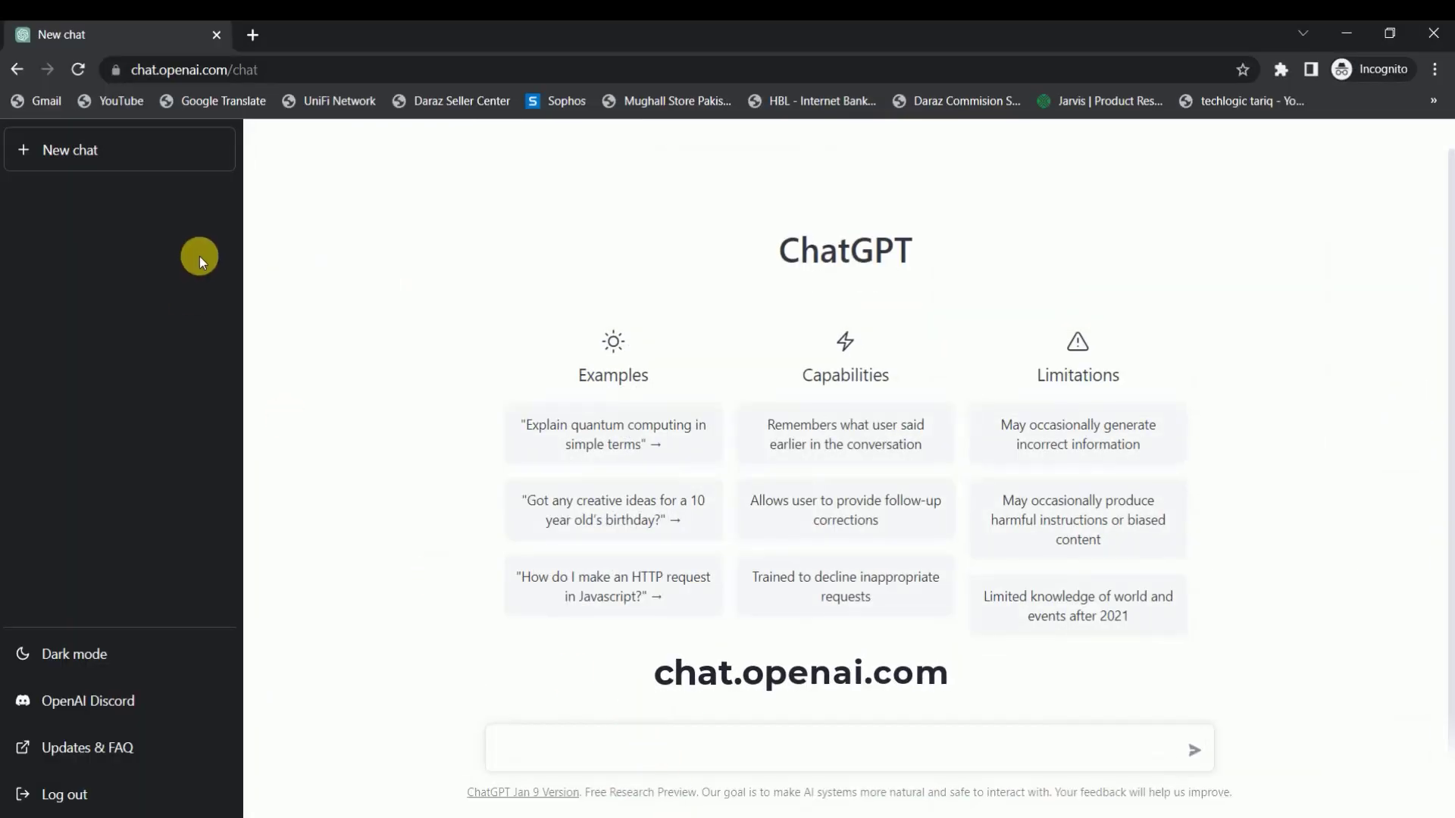
click(659, 756)
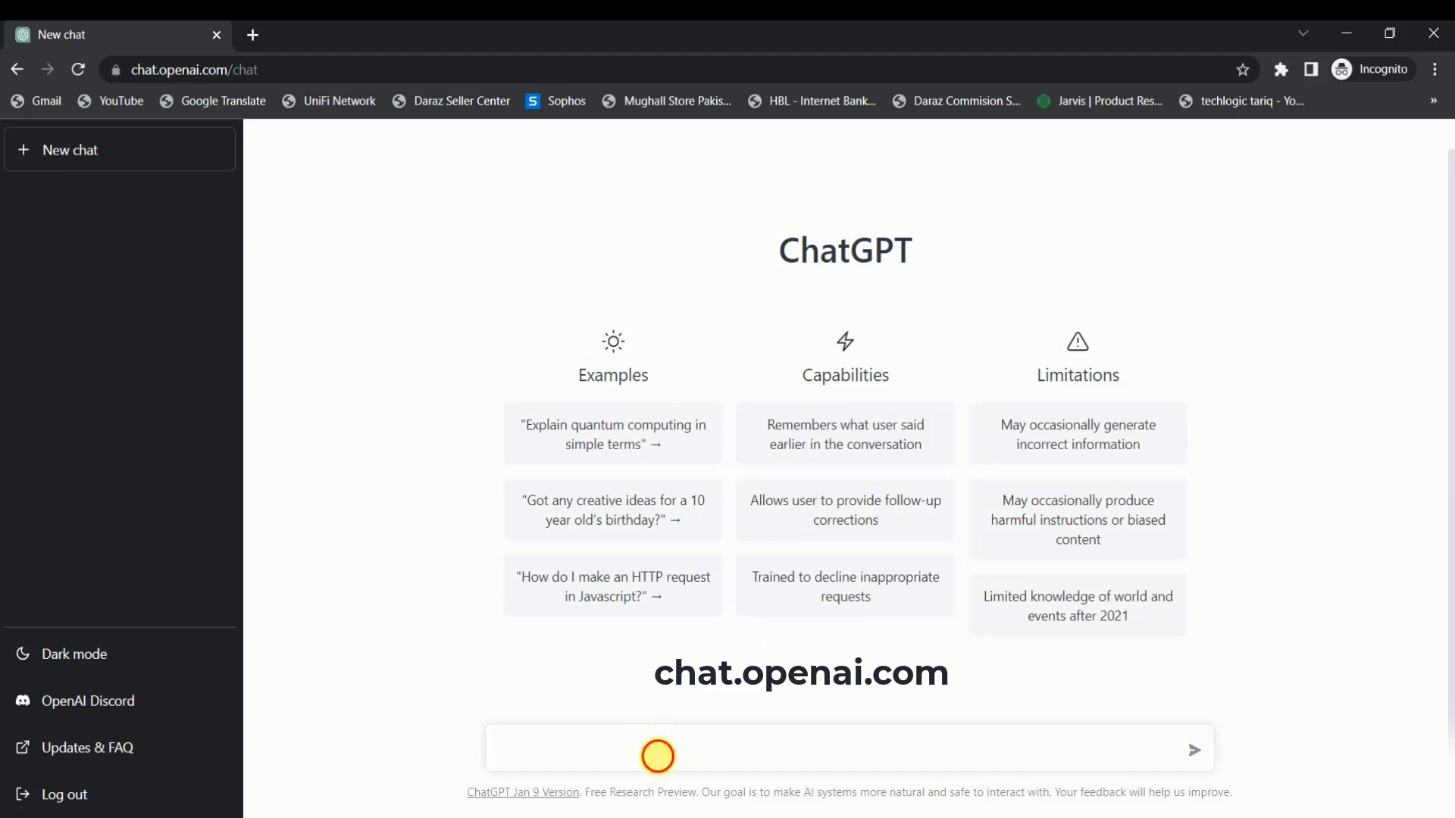
key(ctrl+v)
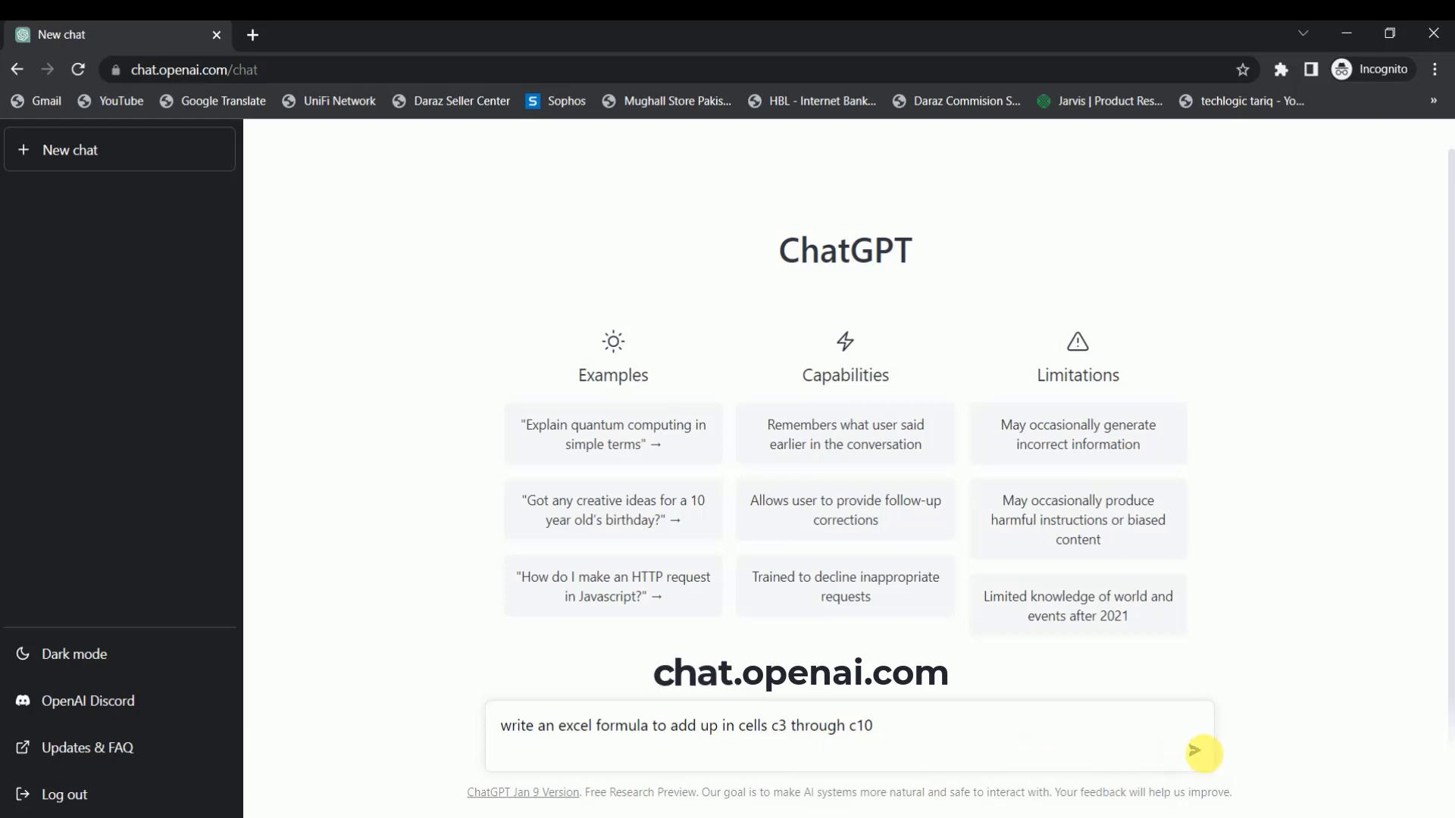
click(1193, 752)
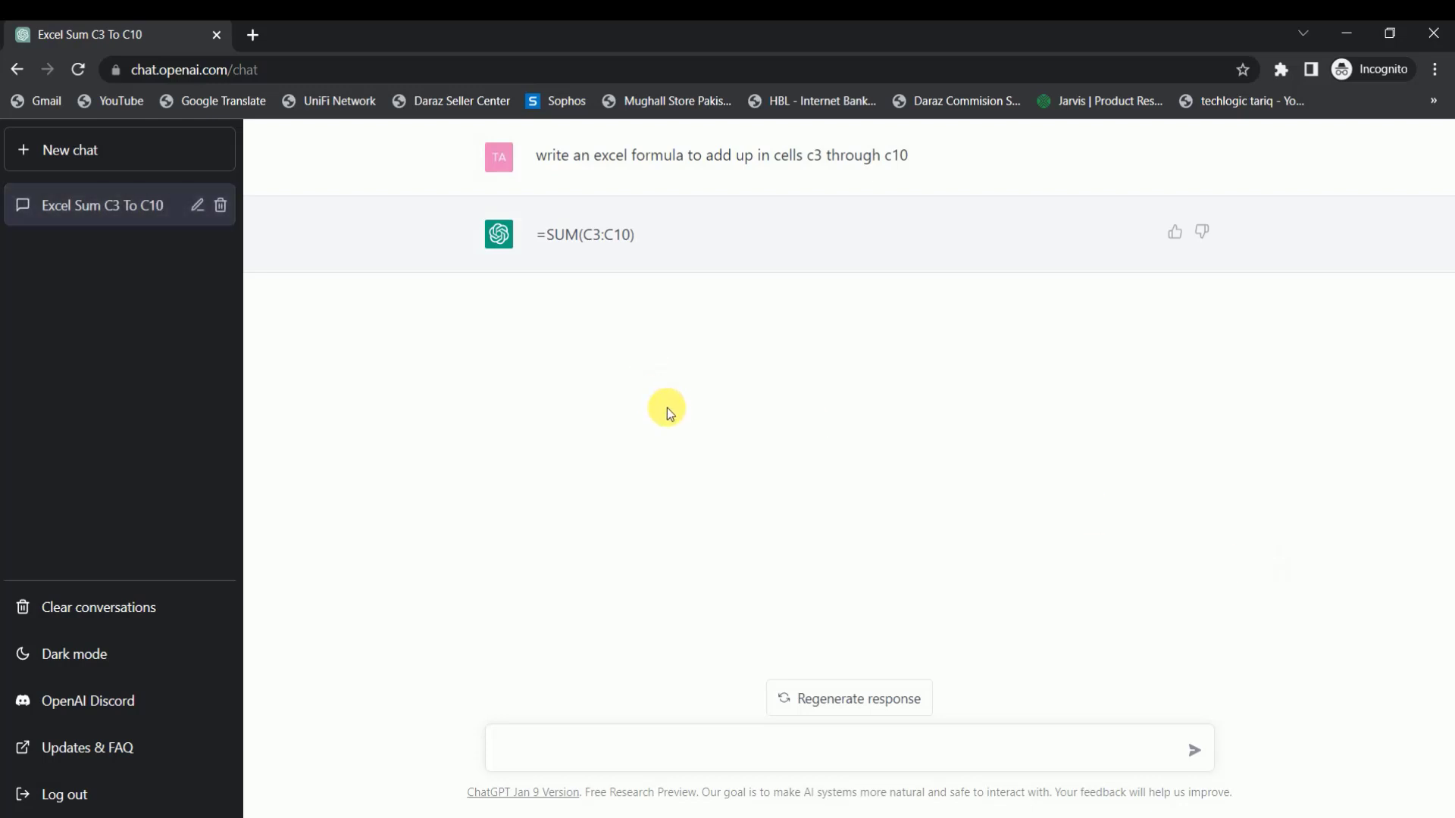
Copy the formula =SUM(C3:C10) from the ChatGPT reply and paste it into the Total Sale cell C11 in Excel.
drag(637, 238, 547, 237)
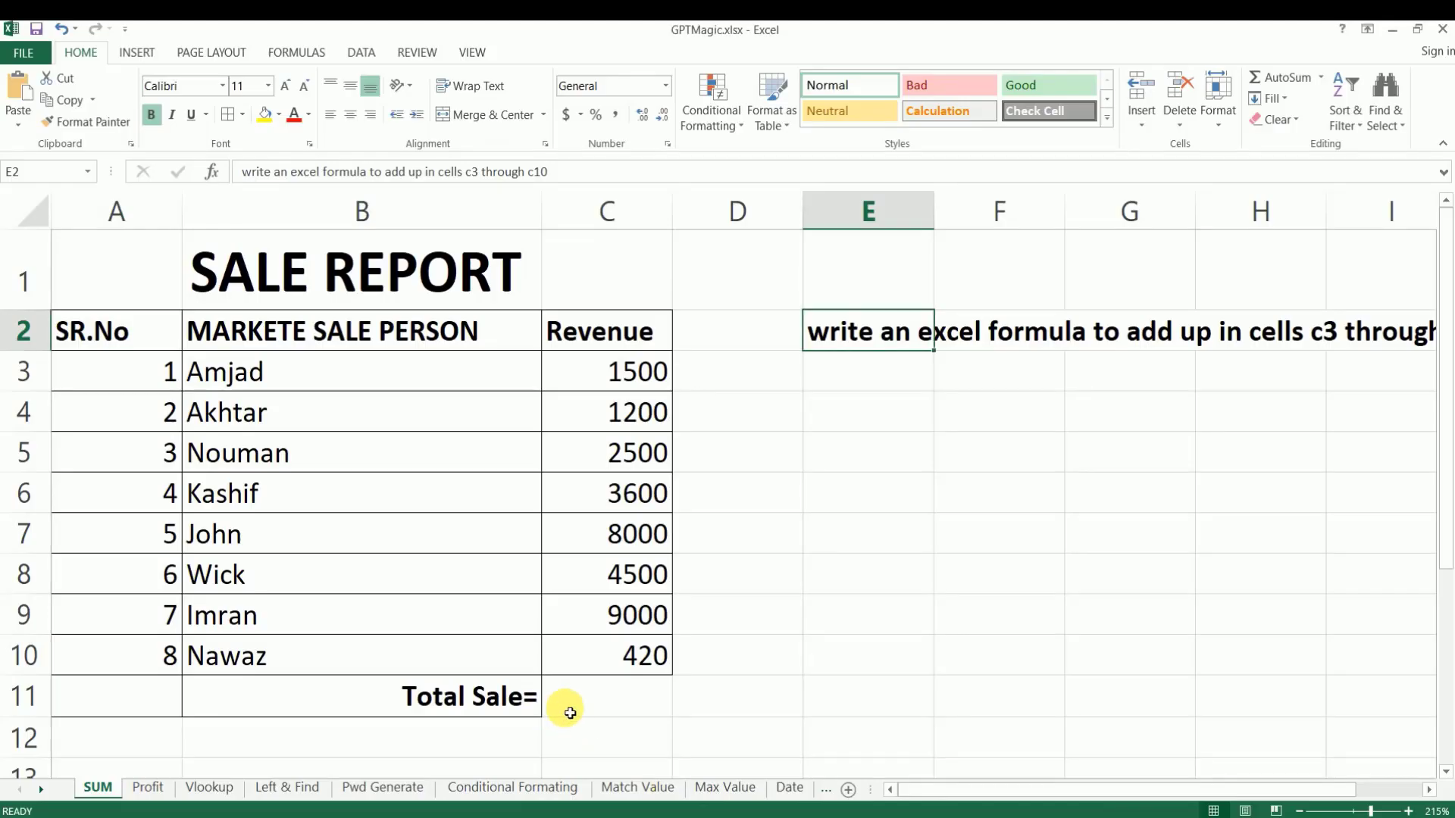
click(570, 714)
key(ctrl+v)
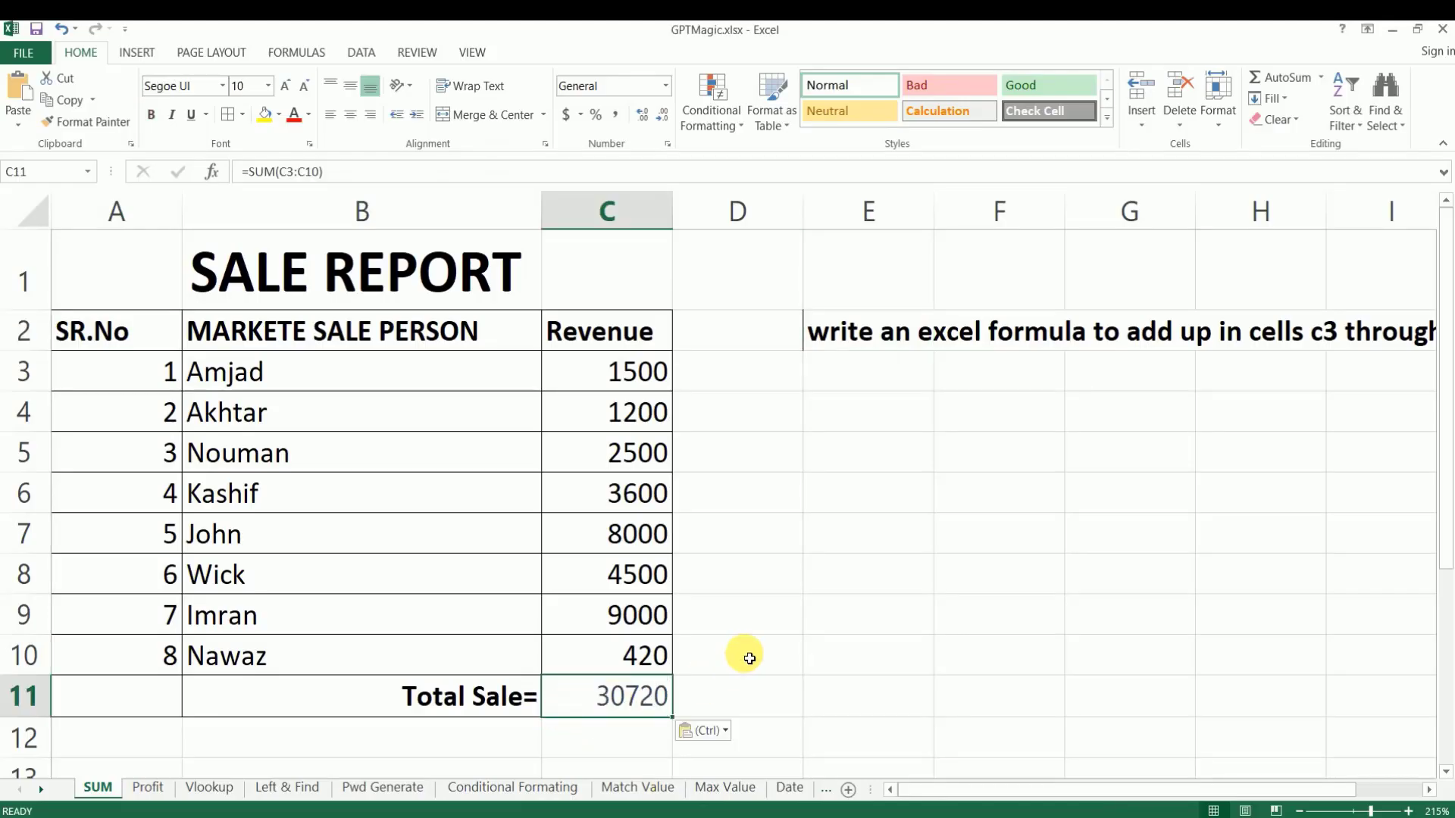
click(748, 656)
click(620, 713)
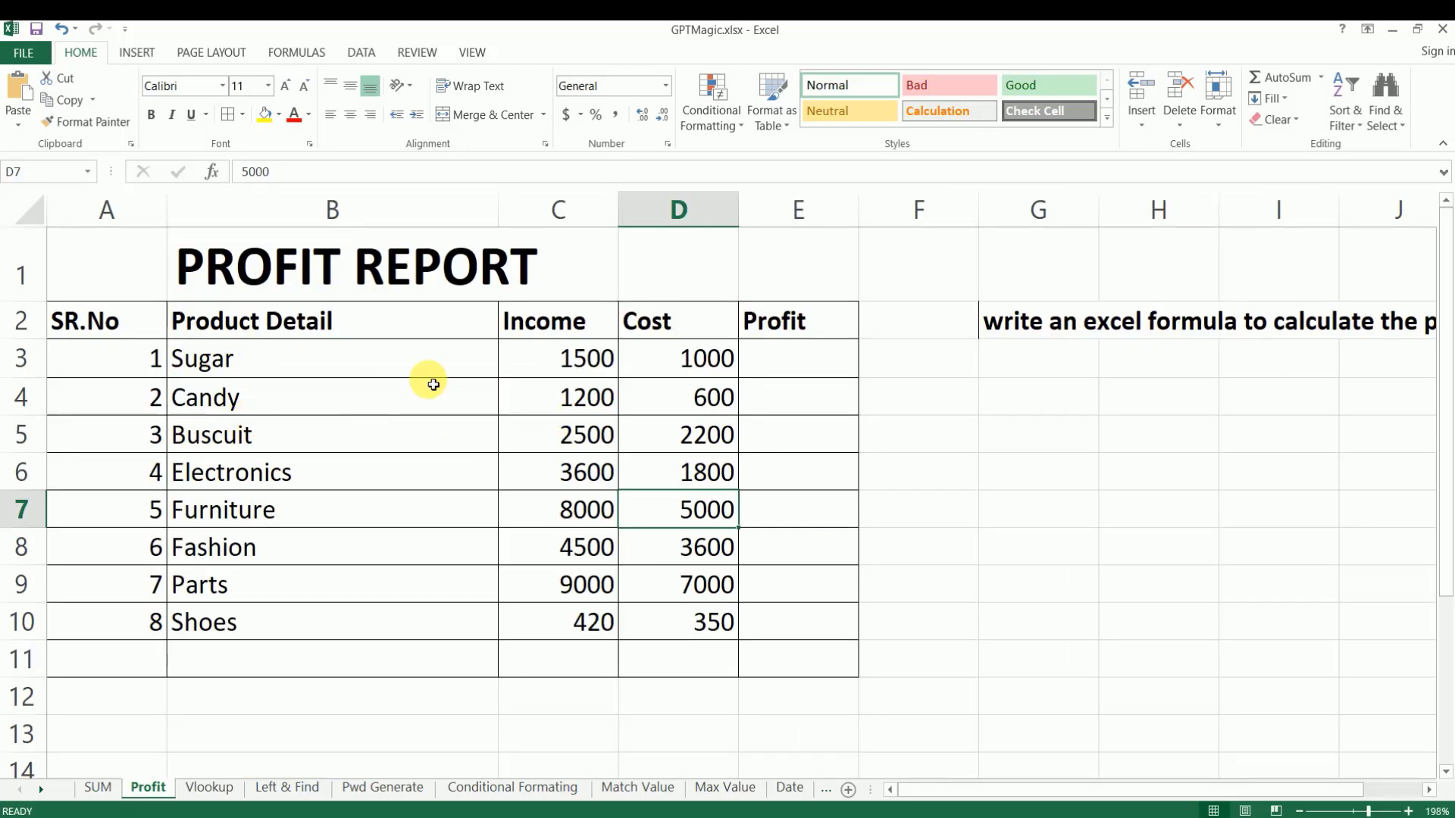
Copy the profit formula request from cell G2 of the Profit sheet and submit it to ChatGPT.
click(817, 360)
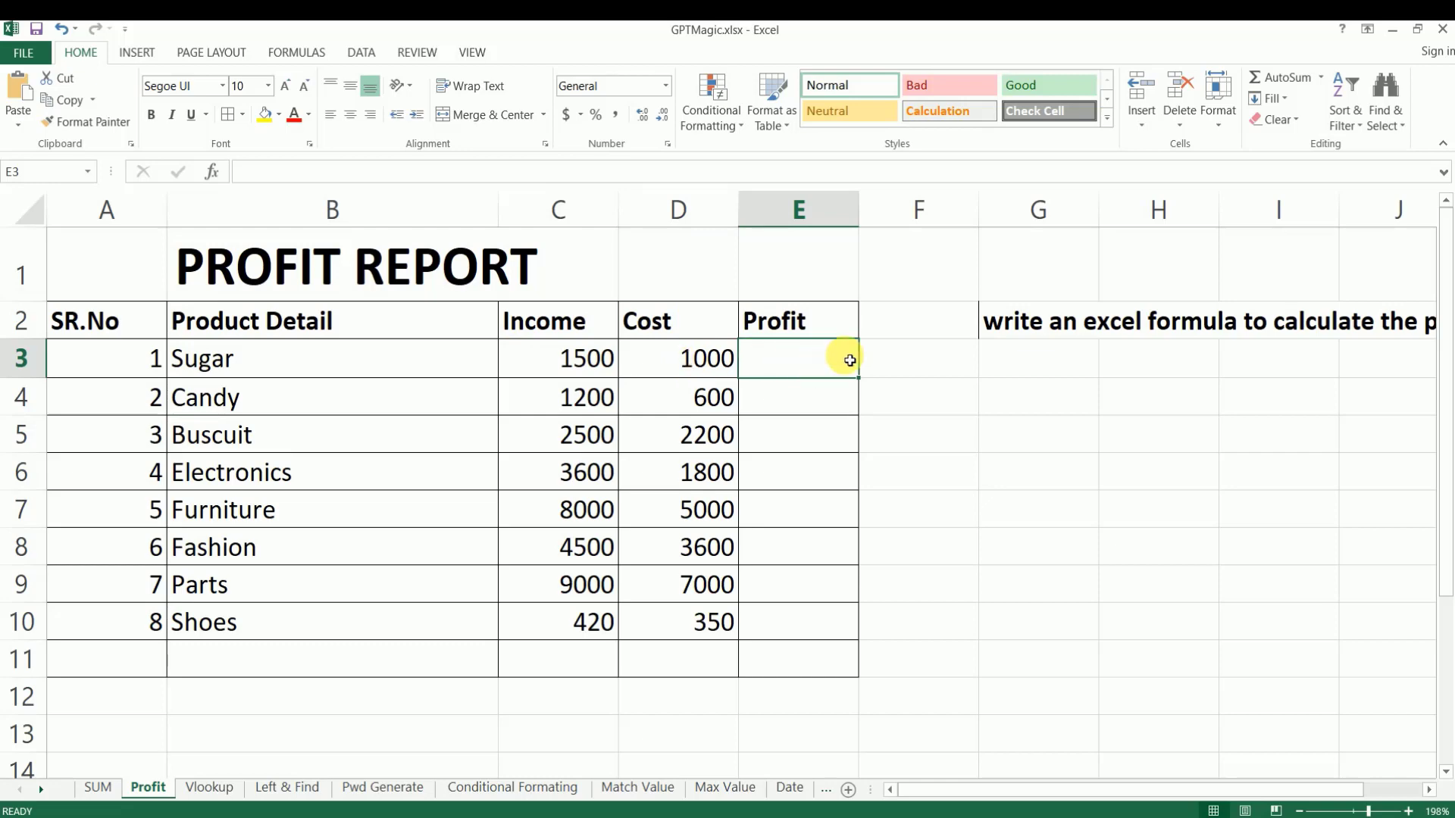
click(998, 322)
key(ctrl+c)
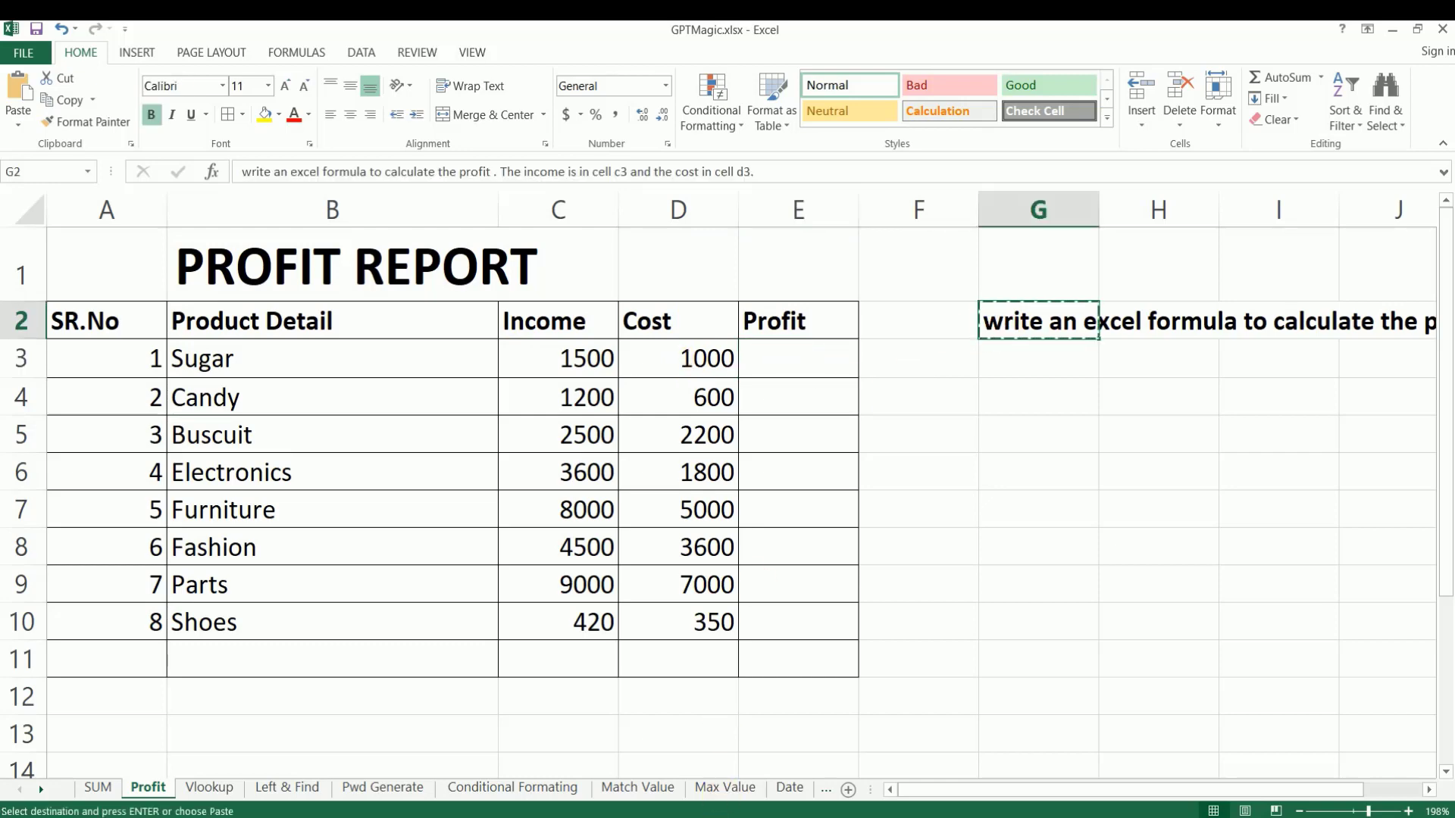
click(701, 817)
click(672, 753)
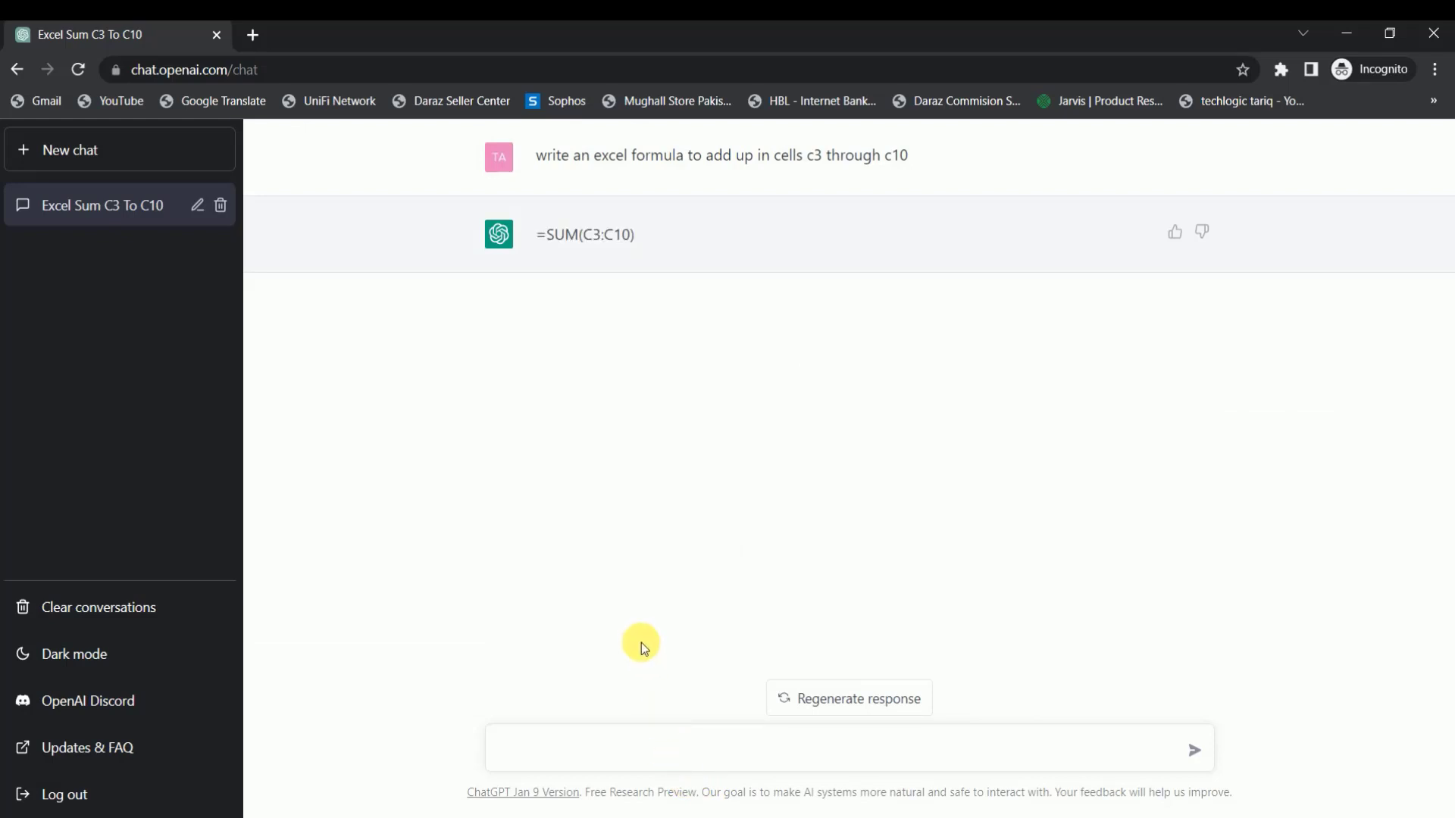
key(ctrl+v)
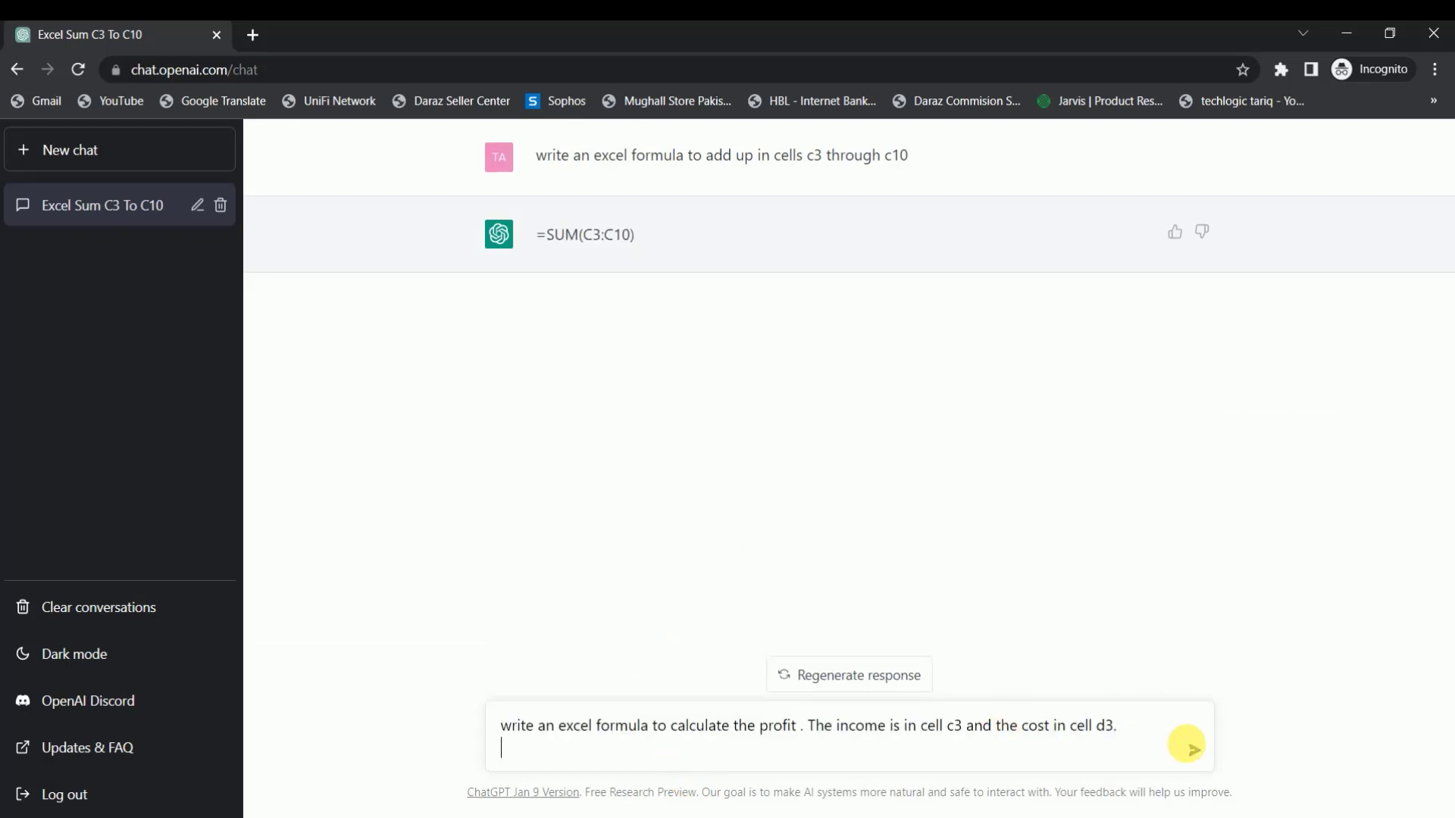
click(1196, 750)
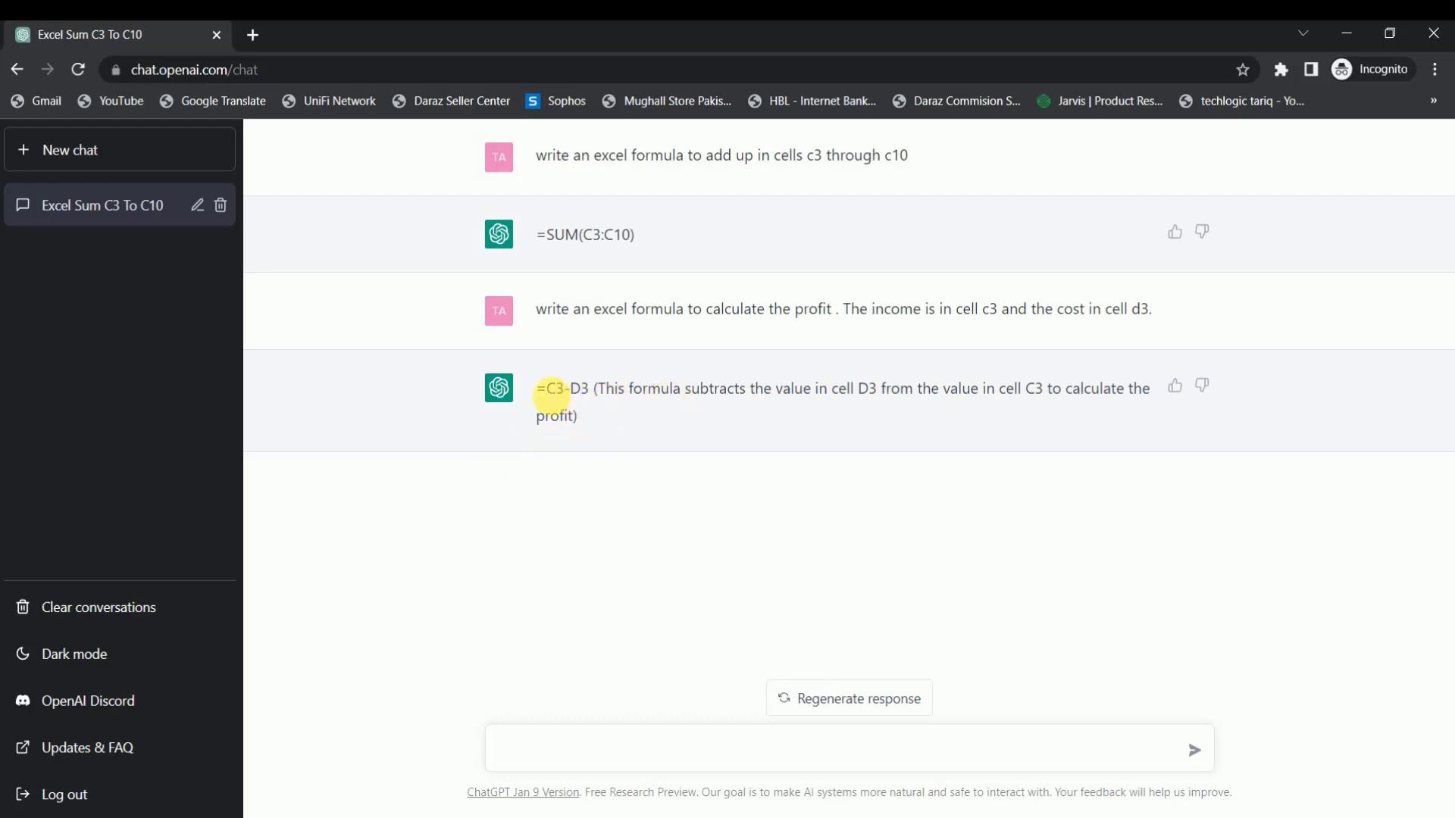
Paste ChatGPT's formula =C3-D3 into cell E3 of the Excel Profit sheet and fill it down to E10.
drag(540, 394, 611, 397)
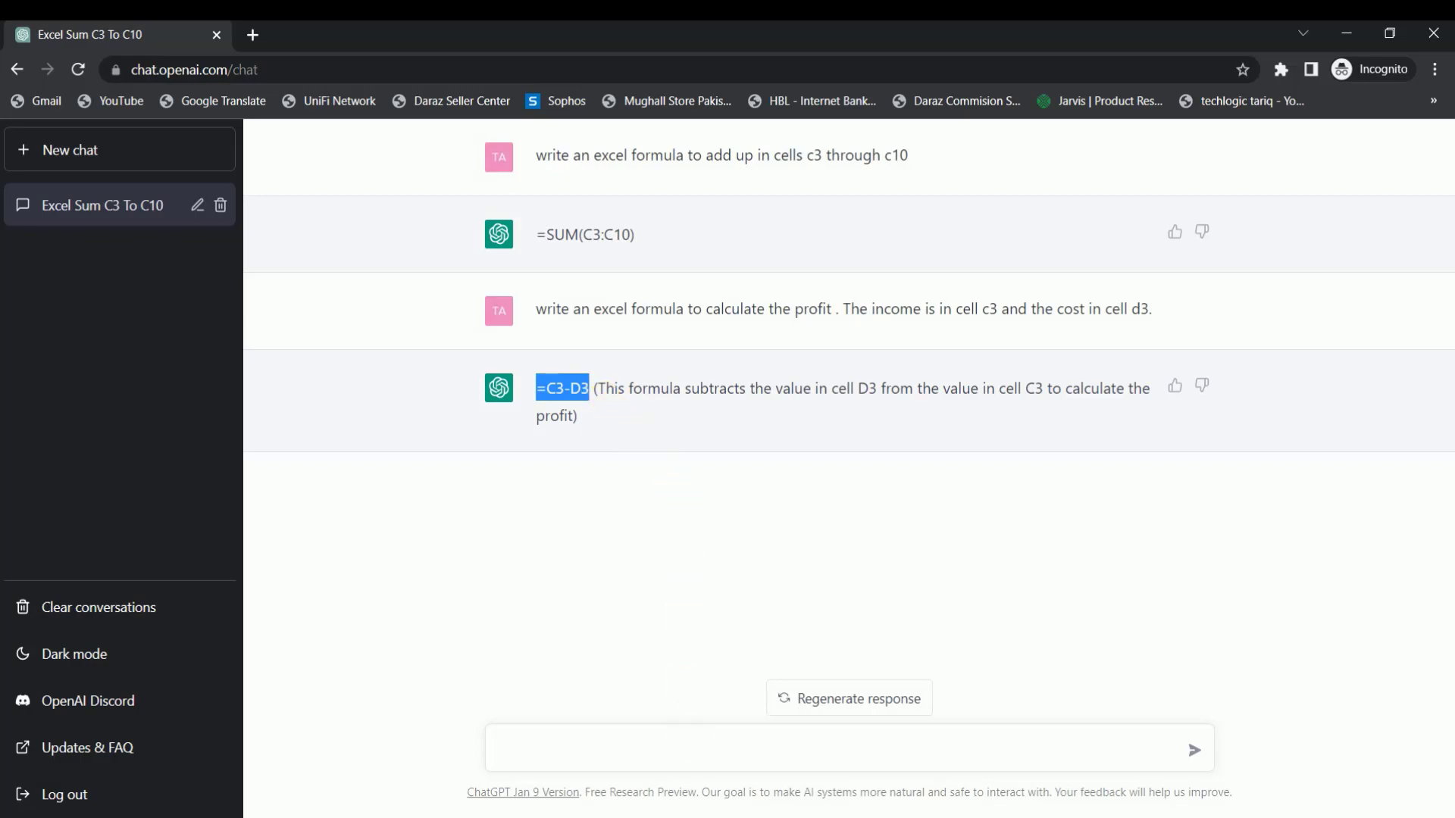
key(alt+Tab)
click(790, 370)
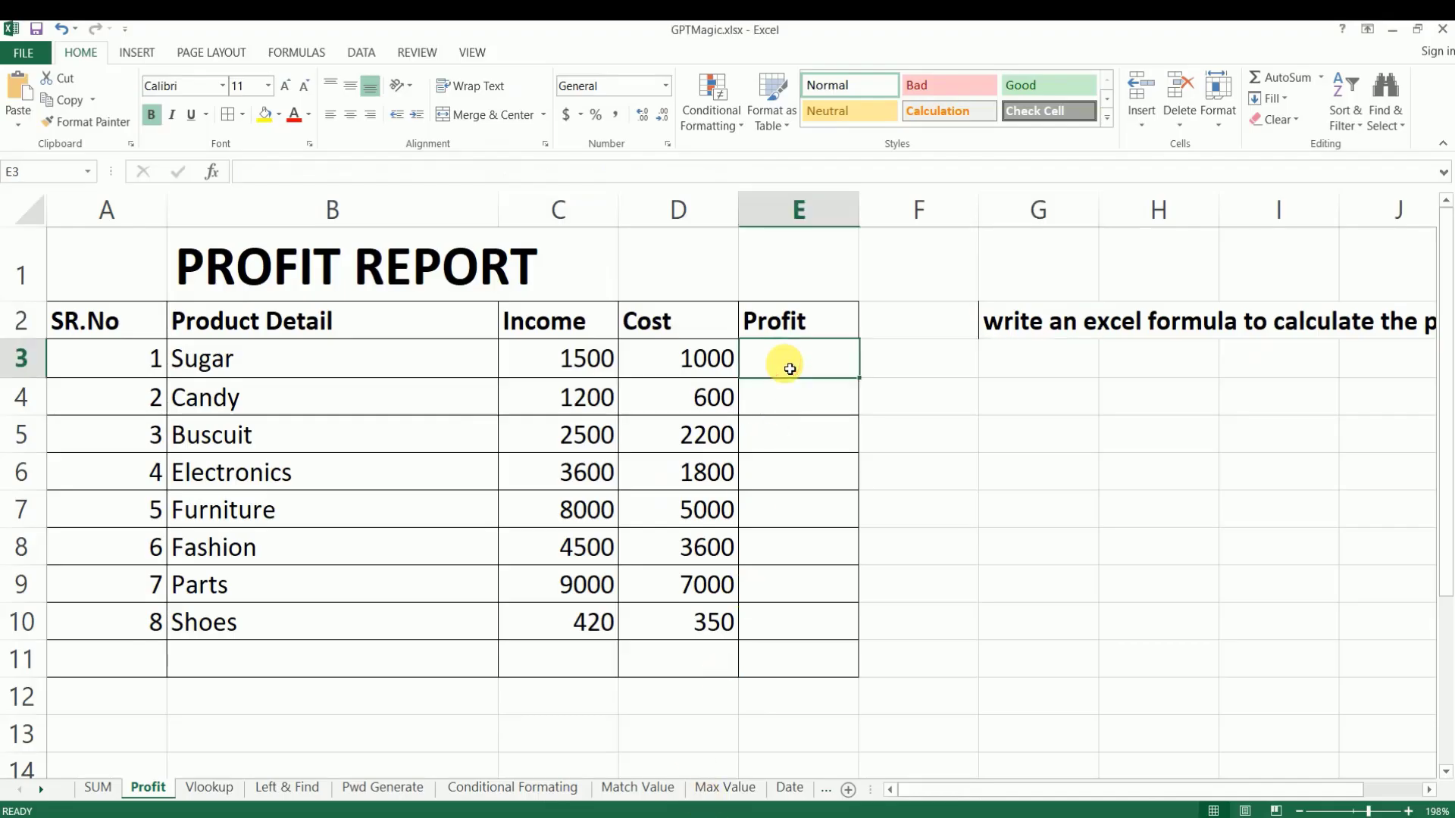
key(ctrl+v)
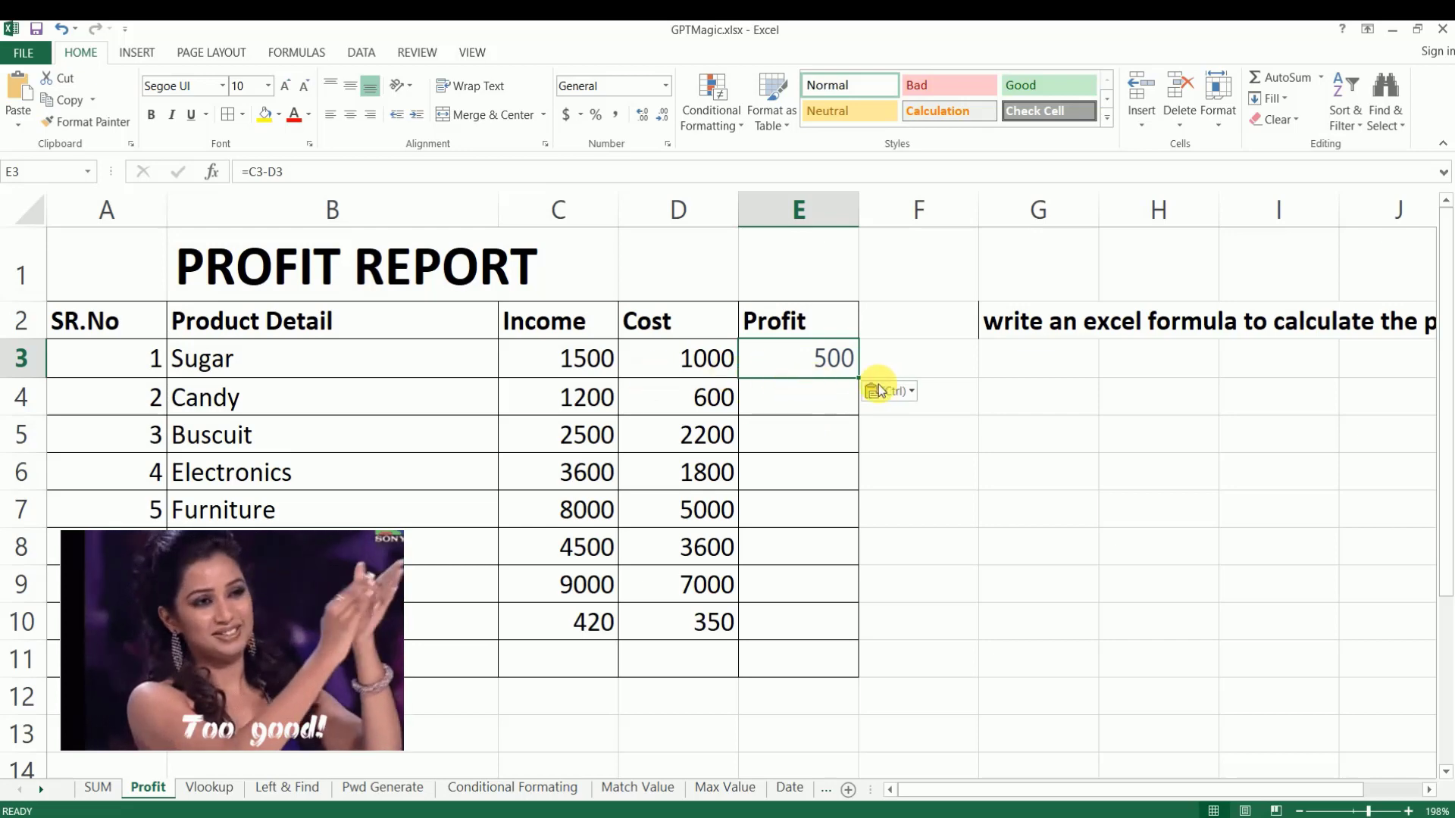
drag(862, 381, 839, 637)
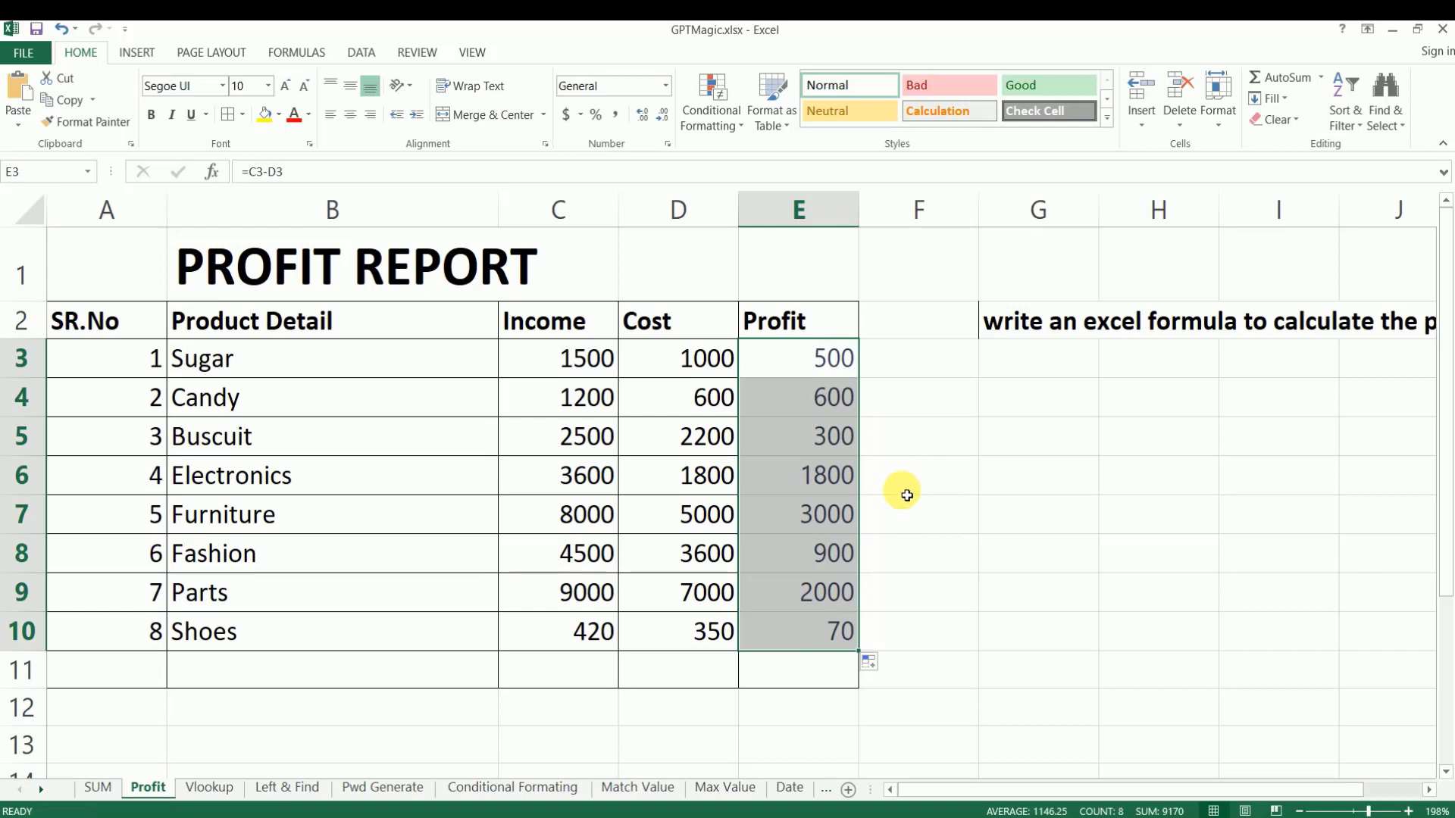
click(942, 457)
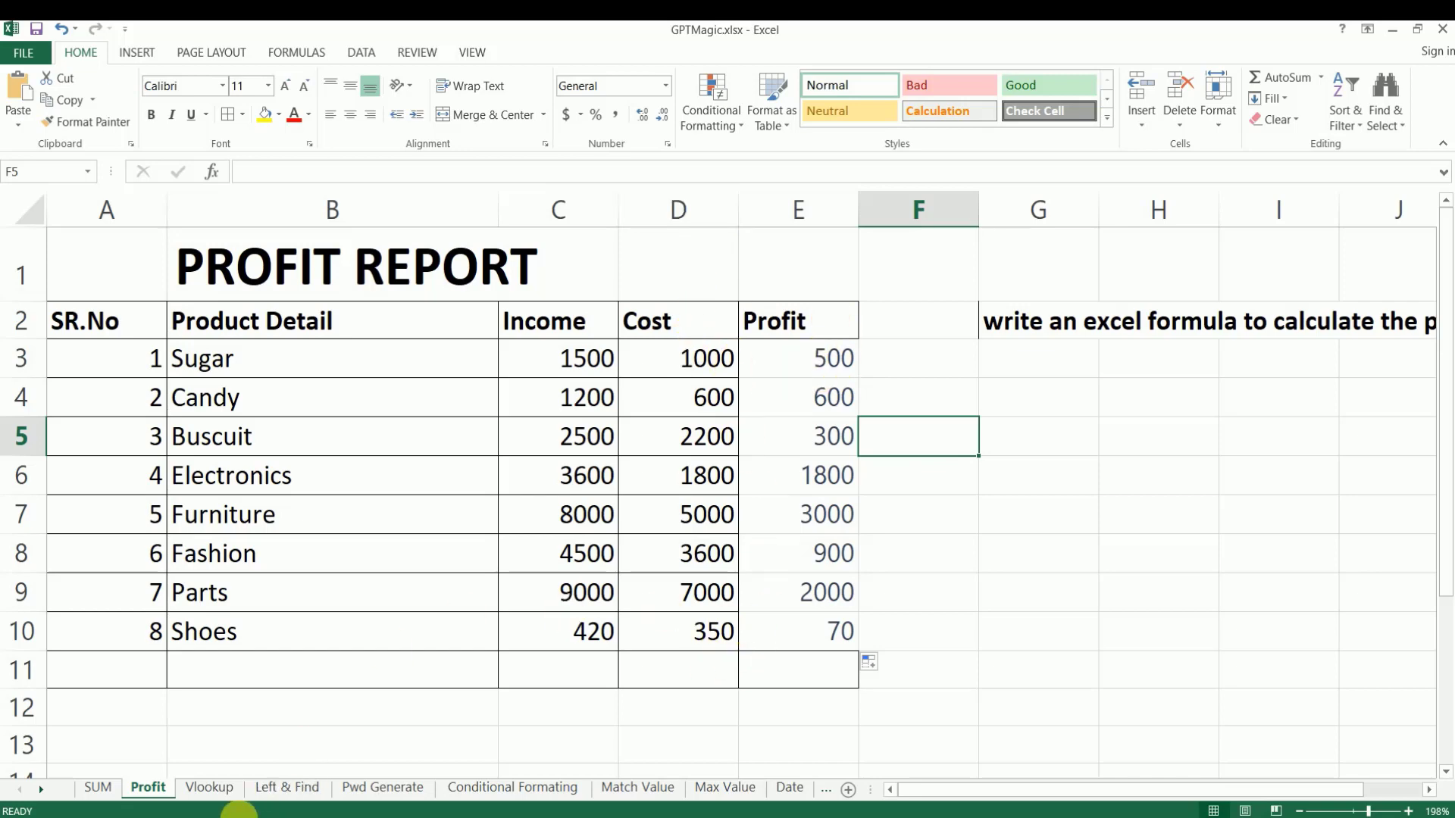
Copy the biscuit price request from cell D2 of the Vlookup sheet and submit it to ChatGPT.
click(222, 796)
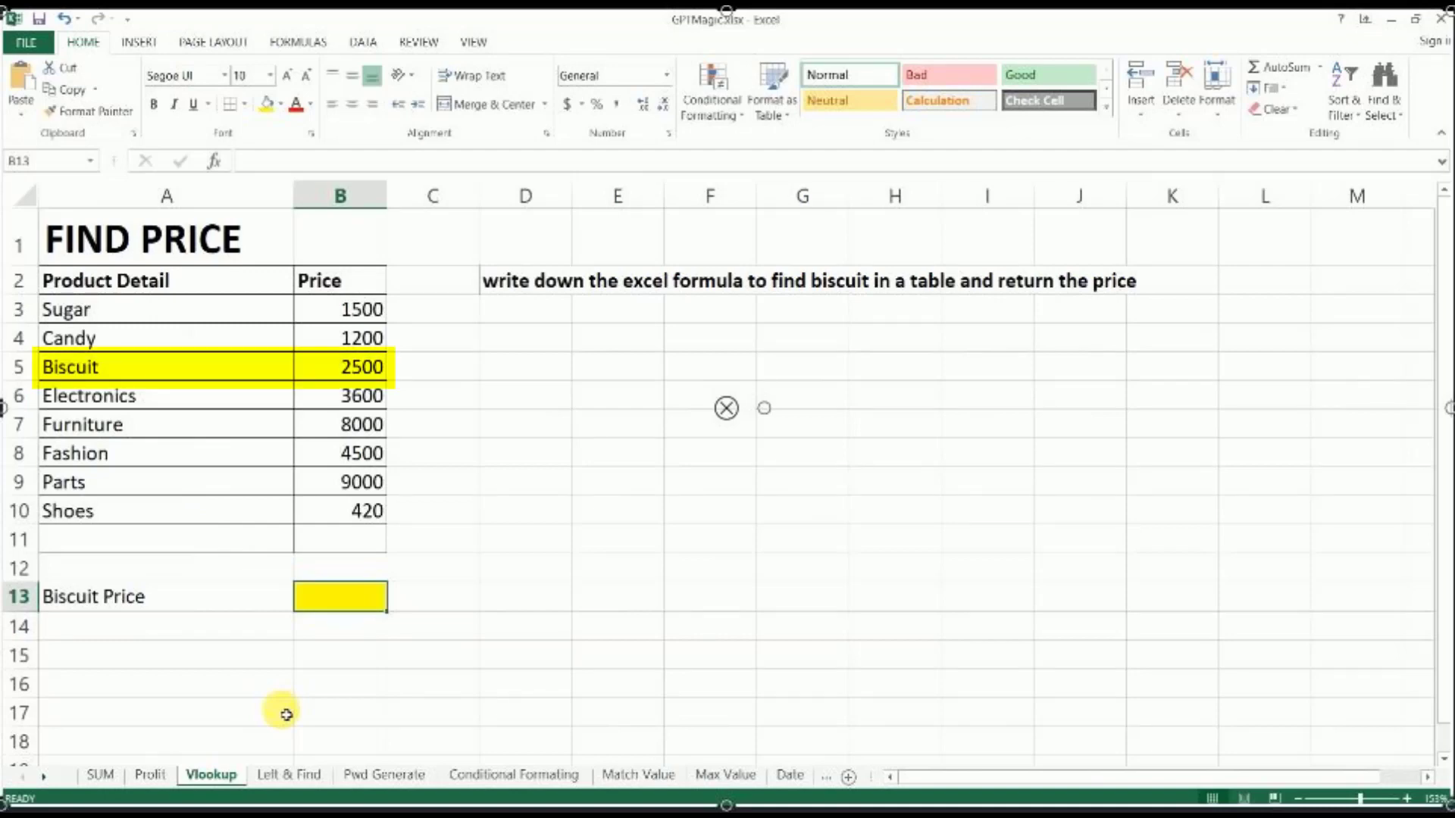
click(539, 289)
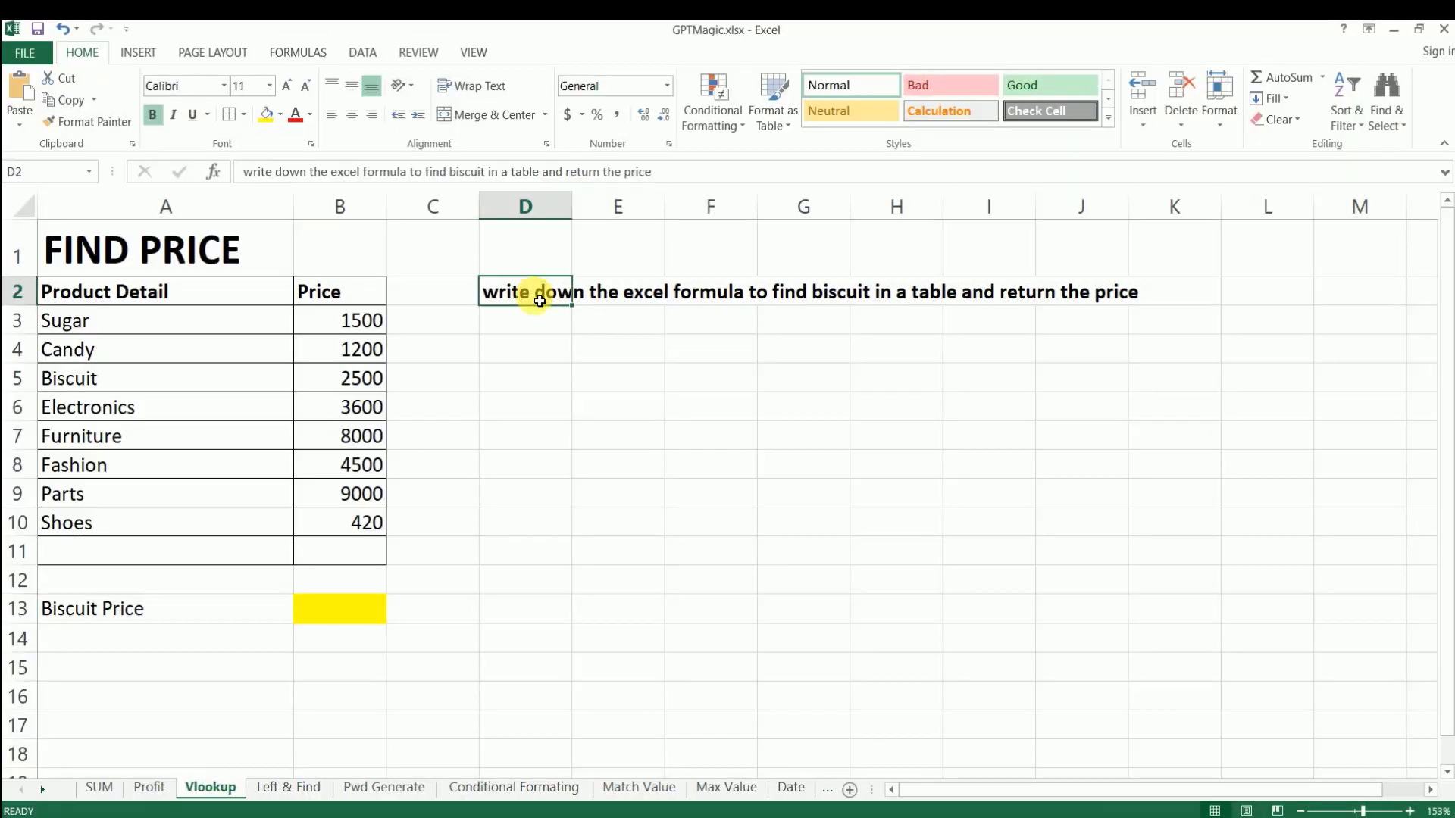
key(ctrl+c)
click(682, 816)
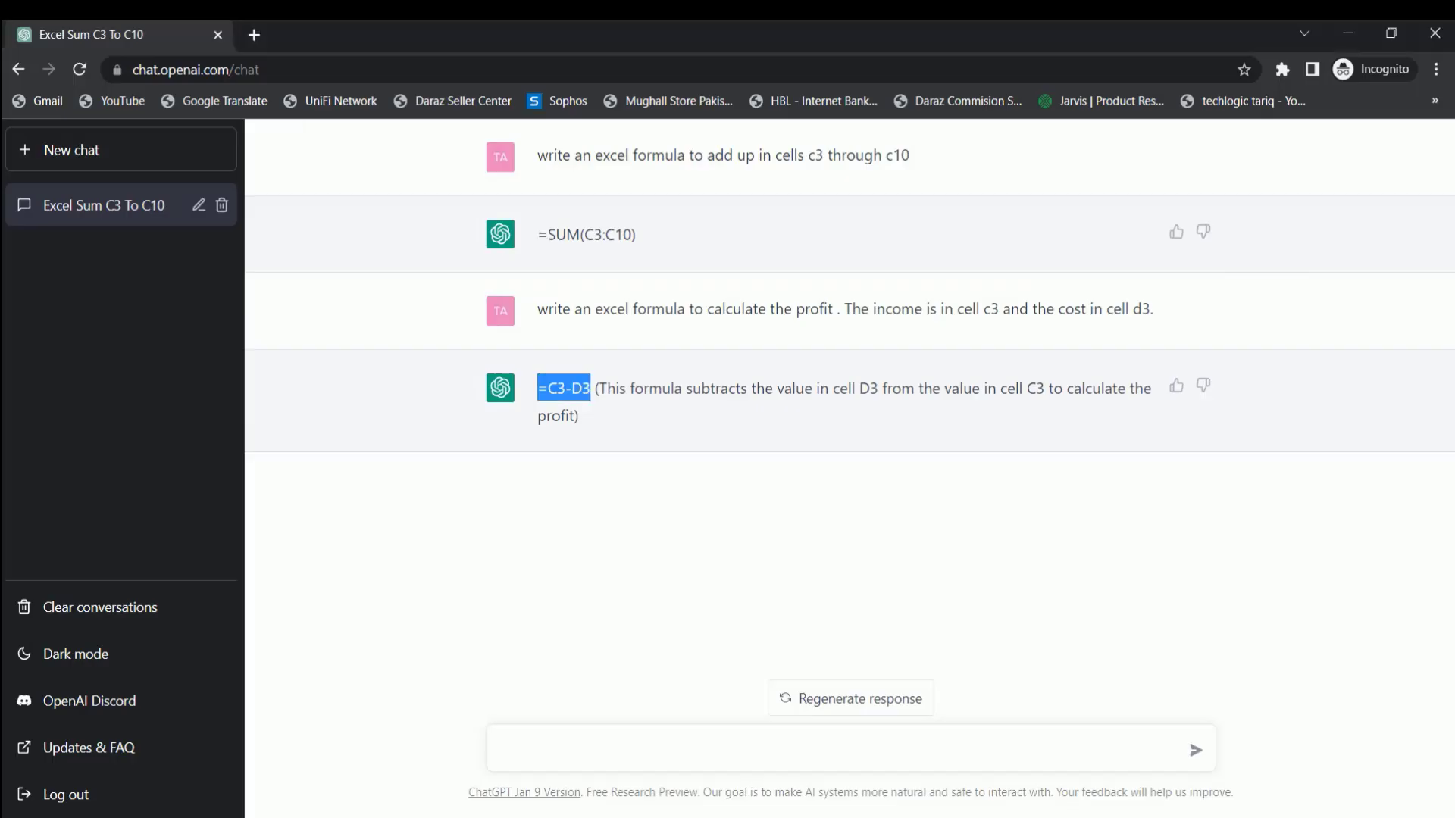
click(697, 754)
key(ctrl+v)
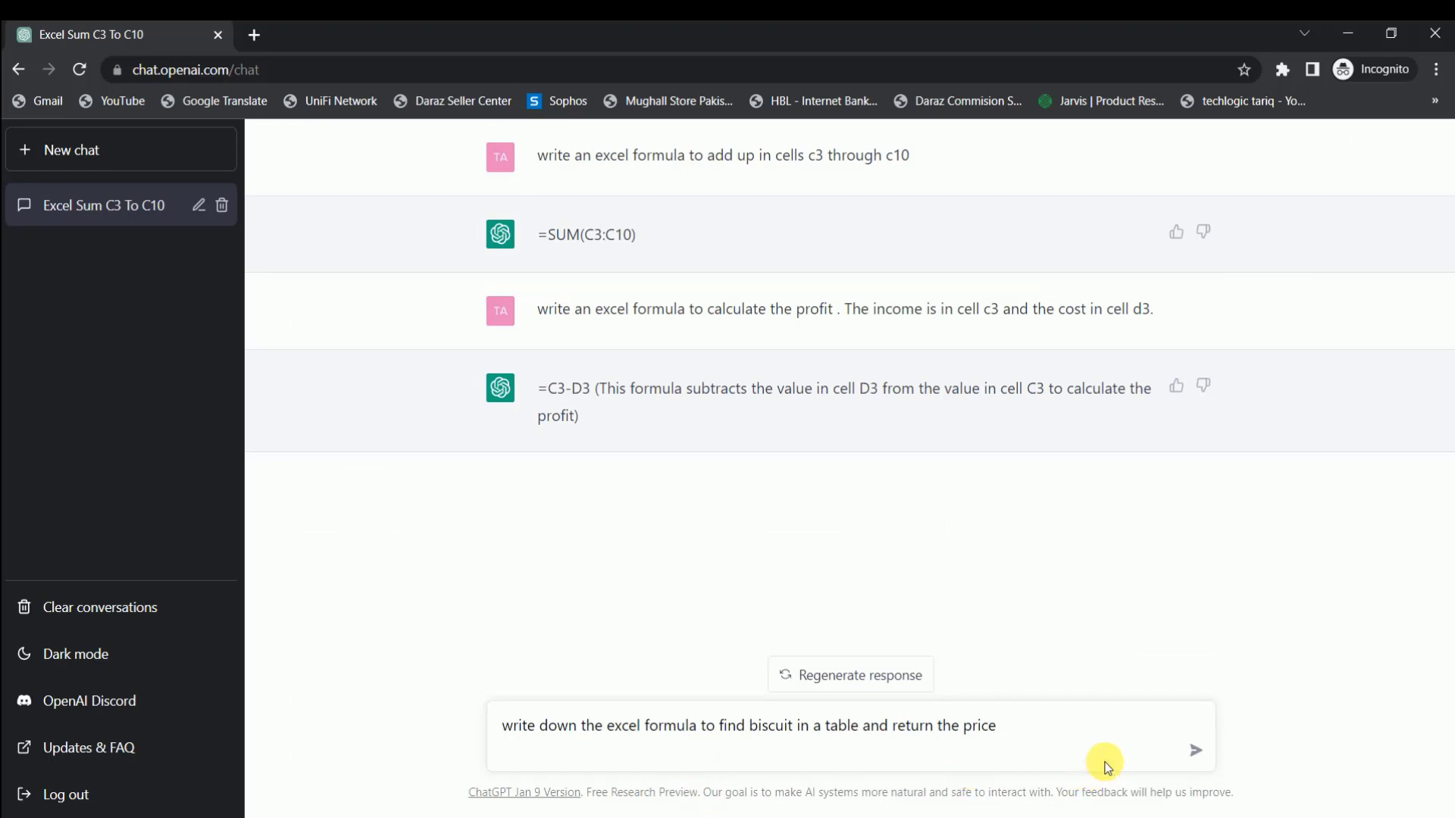
click(1195, 752)
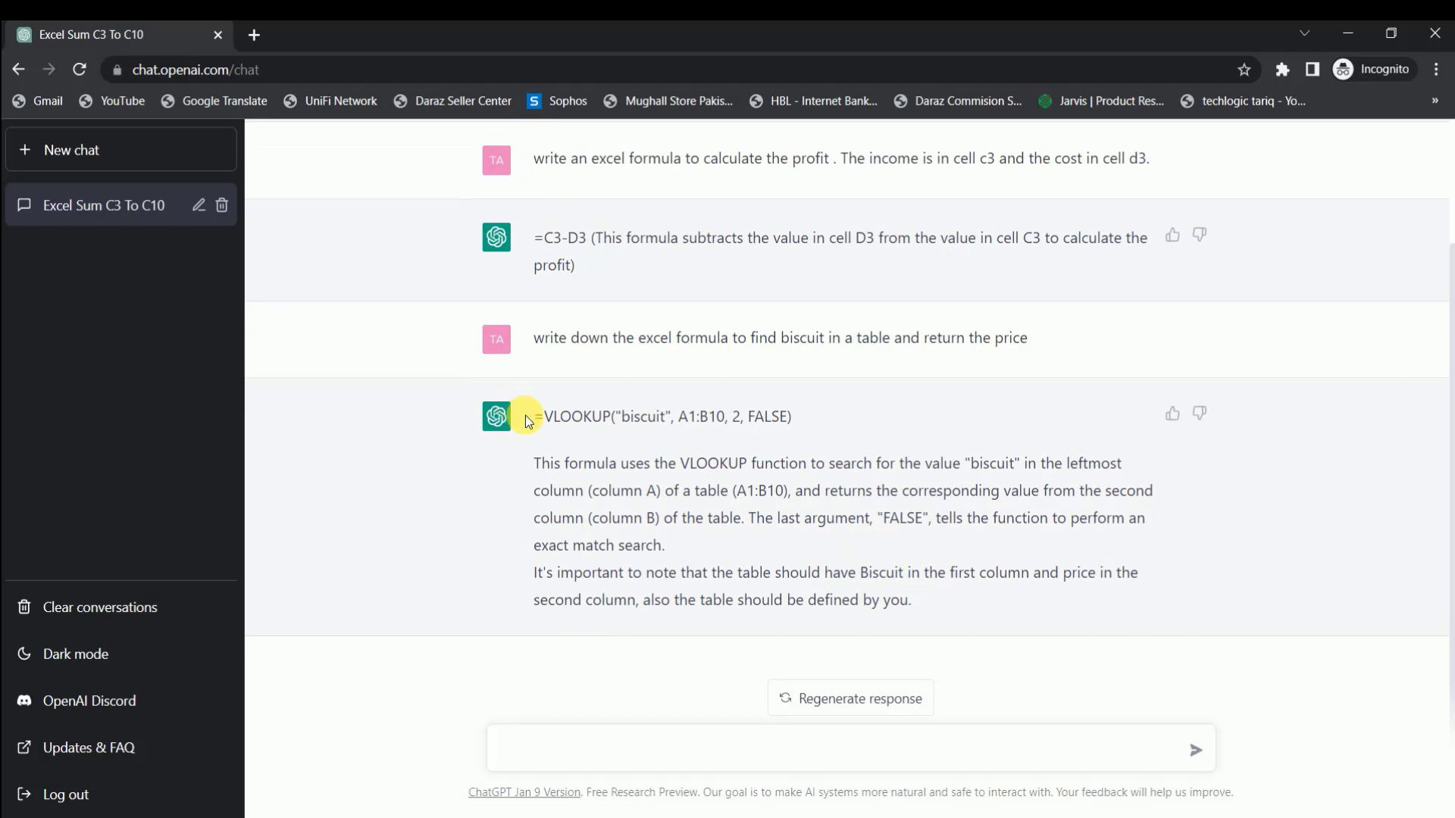
Copy the formula =VLOOKUP("biscuit", A1:B10, 2, FALSE) from ChatGPT's reply and paste it into the Biscuit Price cell B13 in Excel.
drag(533, 422, 816, 428)
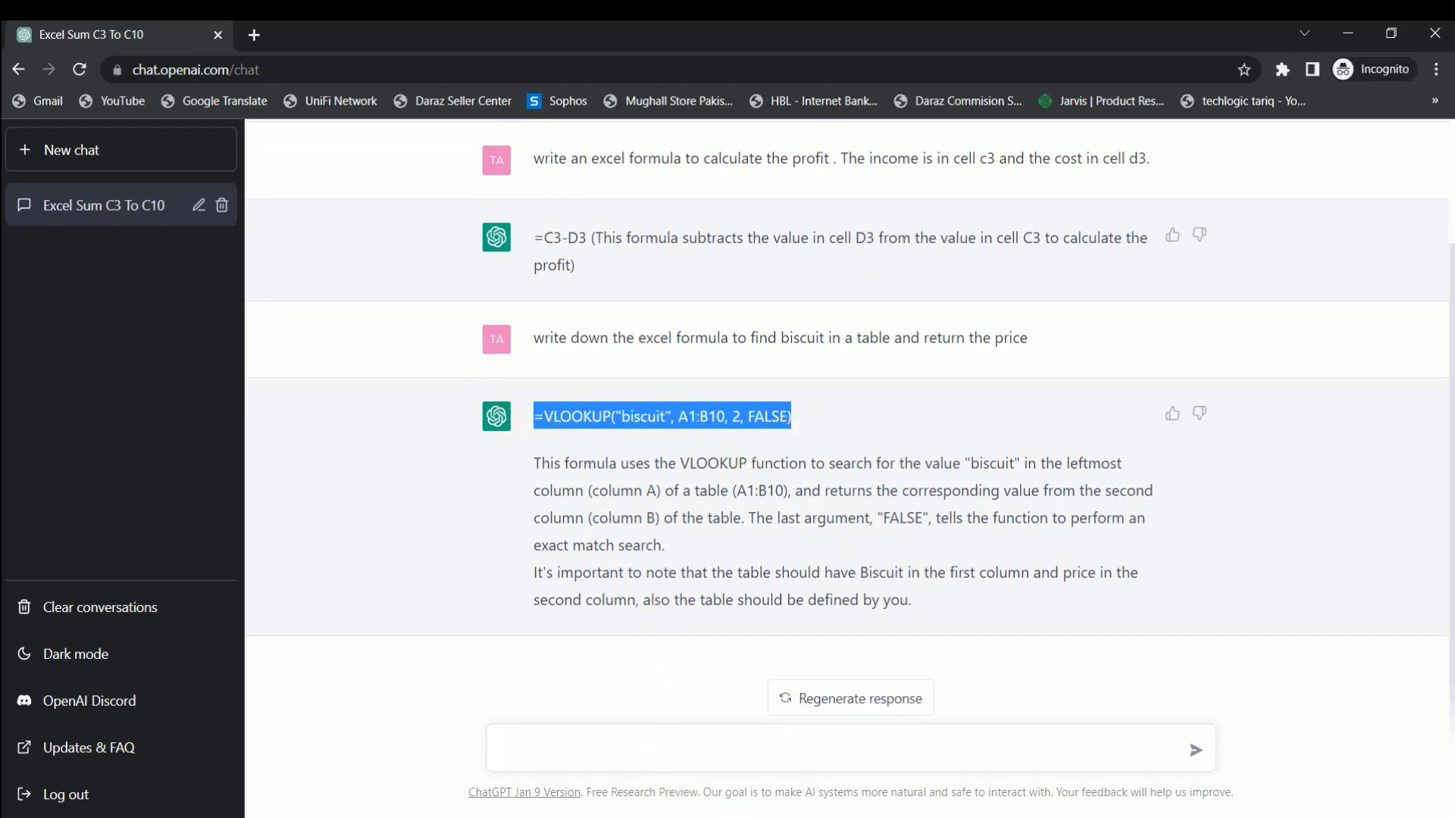
click(675, 815)
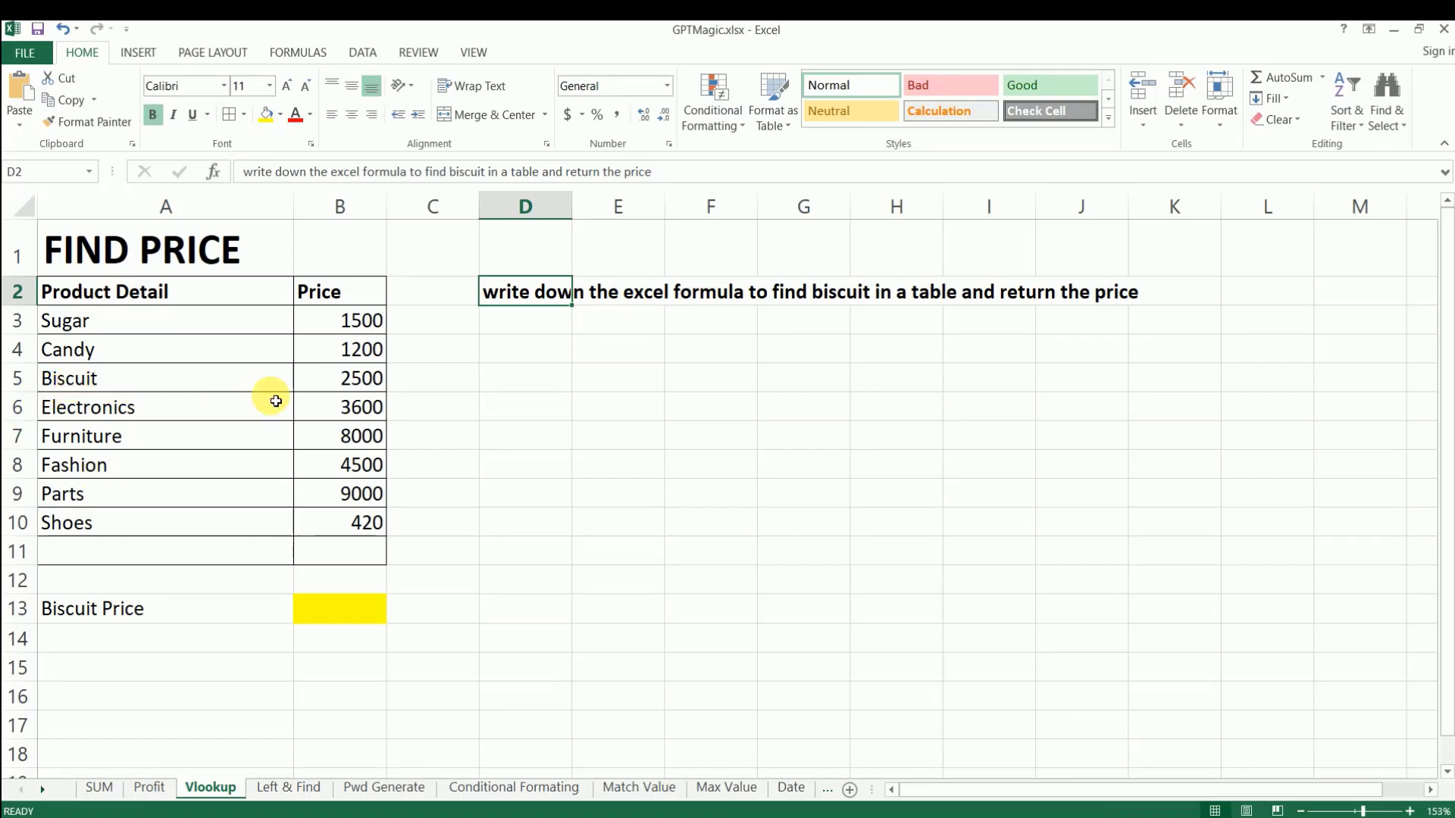
click(355, 602)
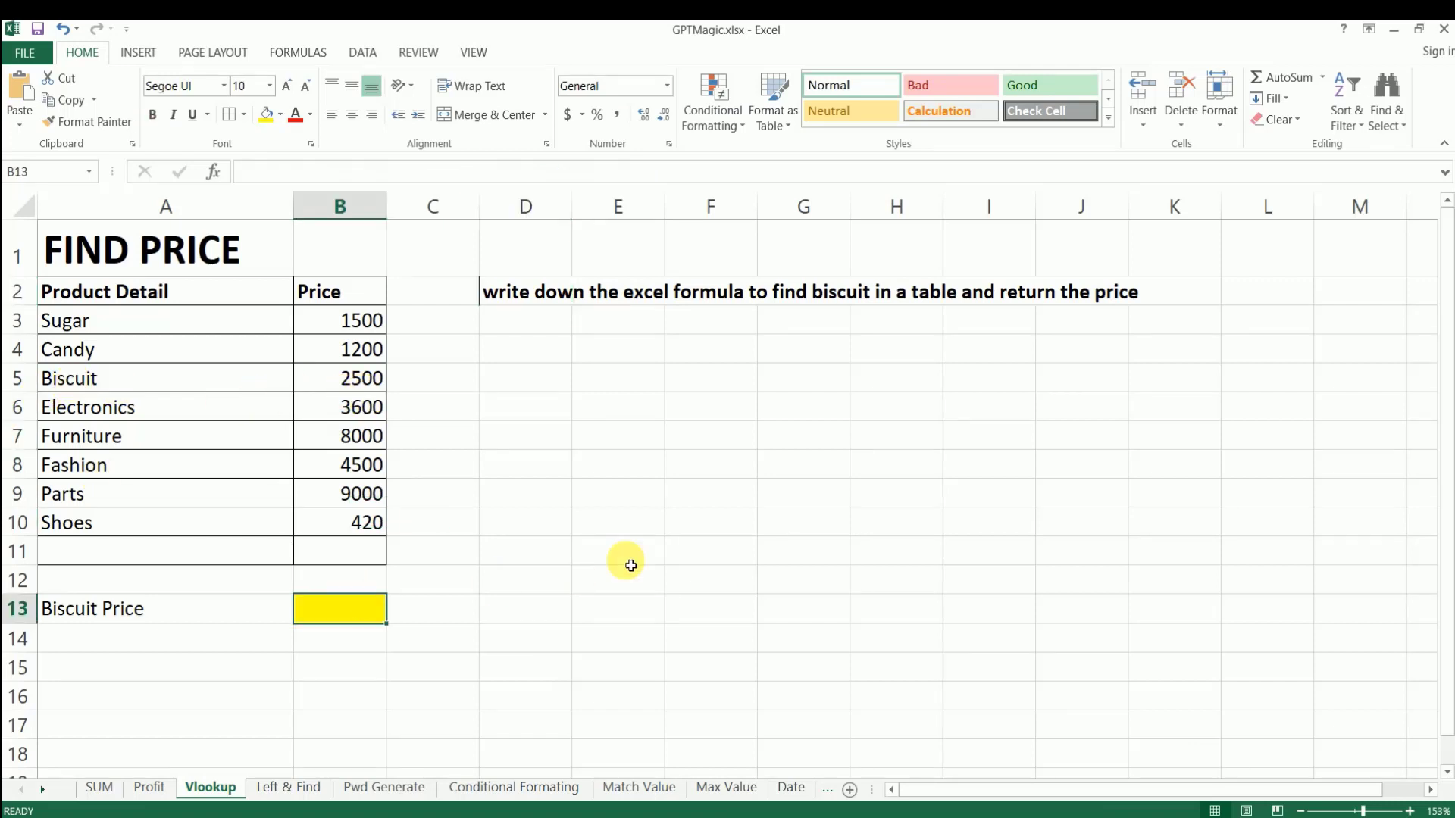
key(ctrl+v)
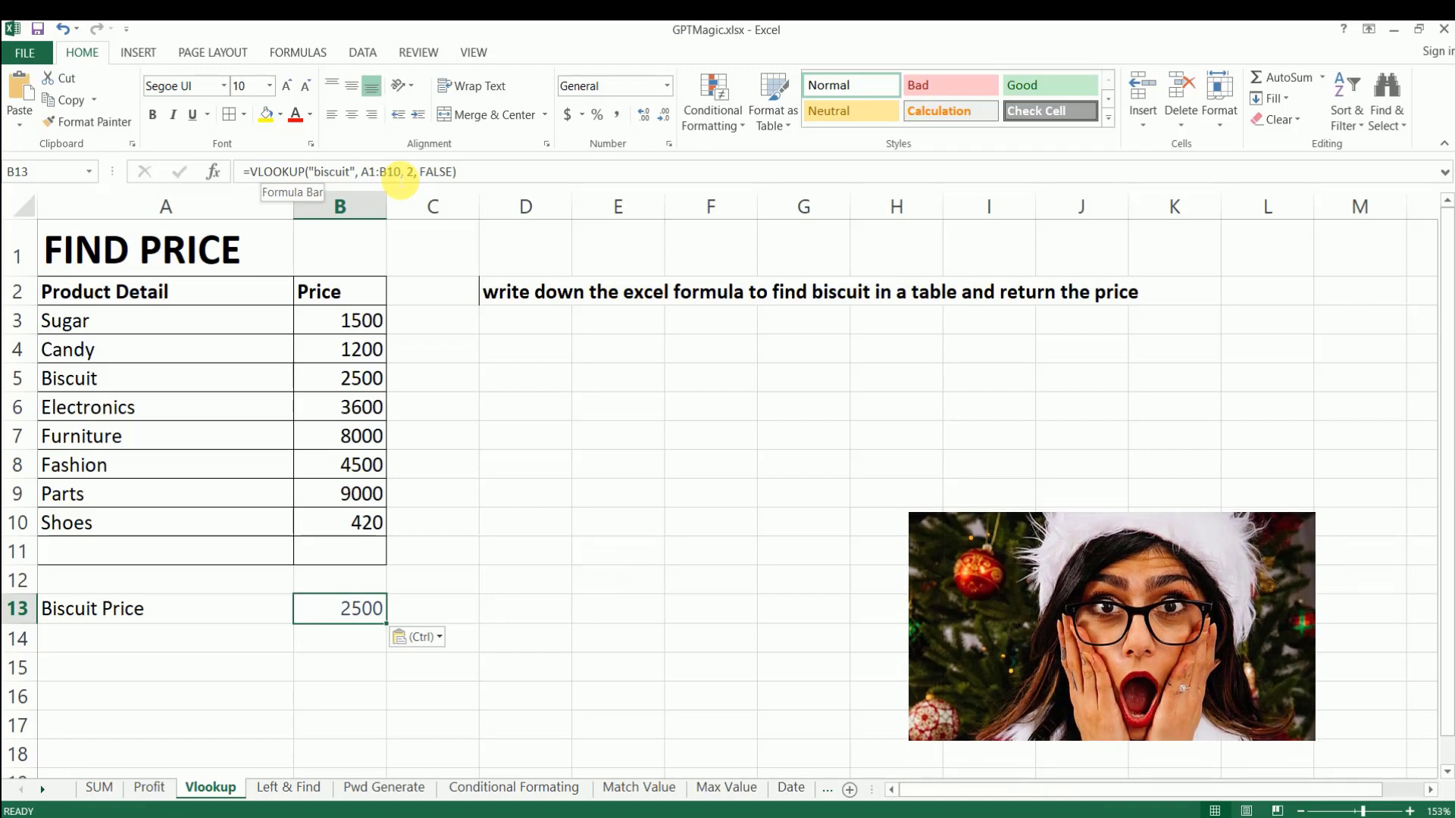
Change the lookup value in the B13 VLOOKUP formula to "Candy" and check the result against the Candy row of the price table.
click(491, 182)
key(Left)
key(Left)
key(Left)
key(Left)
key(Left)
key(Left)
key(Left)
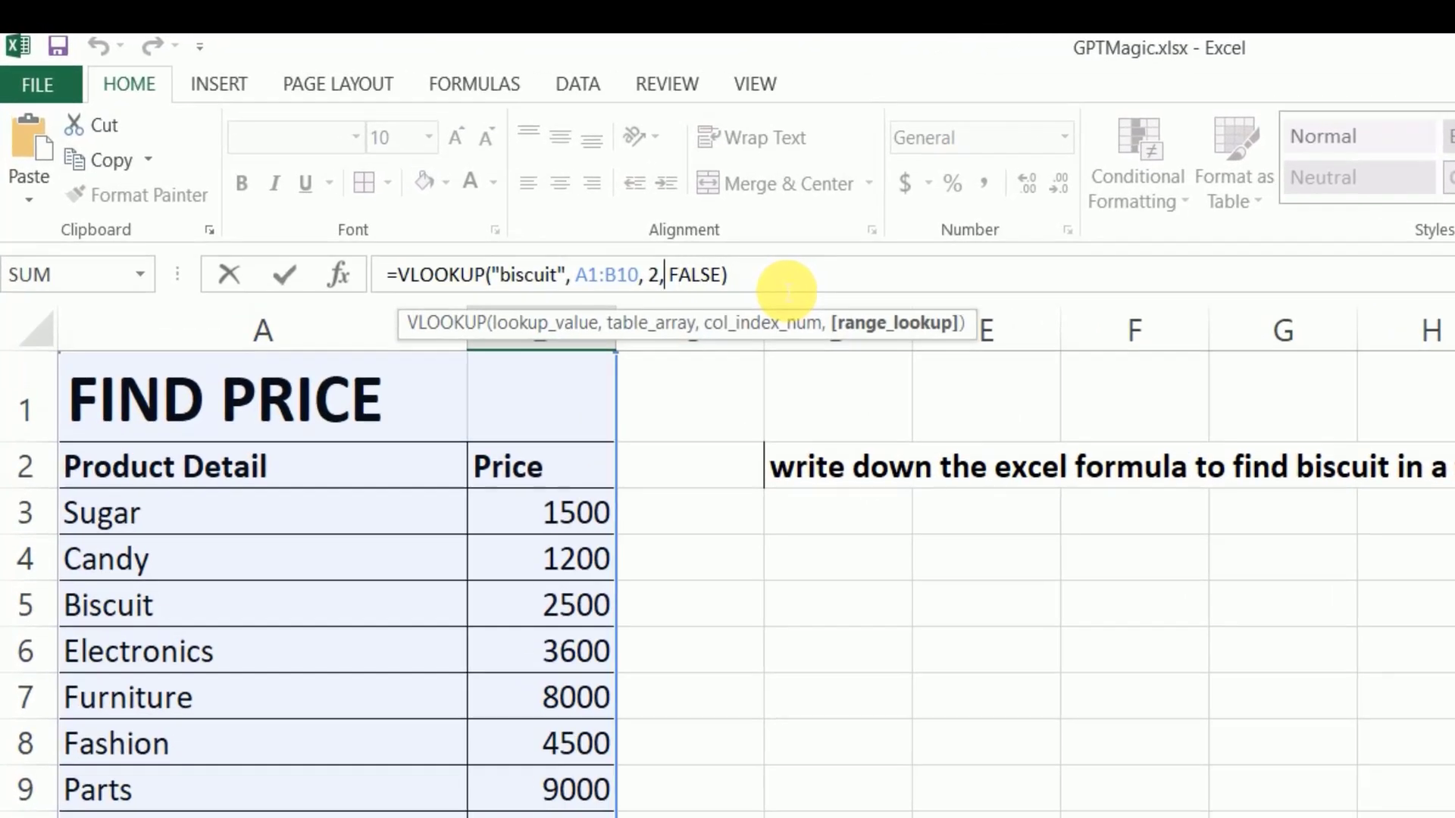
key(Left)
key(Left)
key(Left)
key(Left)
key(Left)
key(Left)
key(Left)
key(Left)
key(Left)
key(Left)
key(Left)
key(Left)
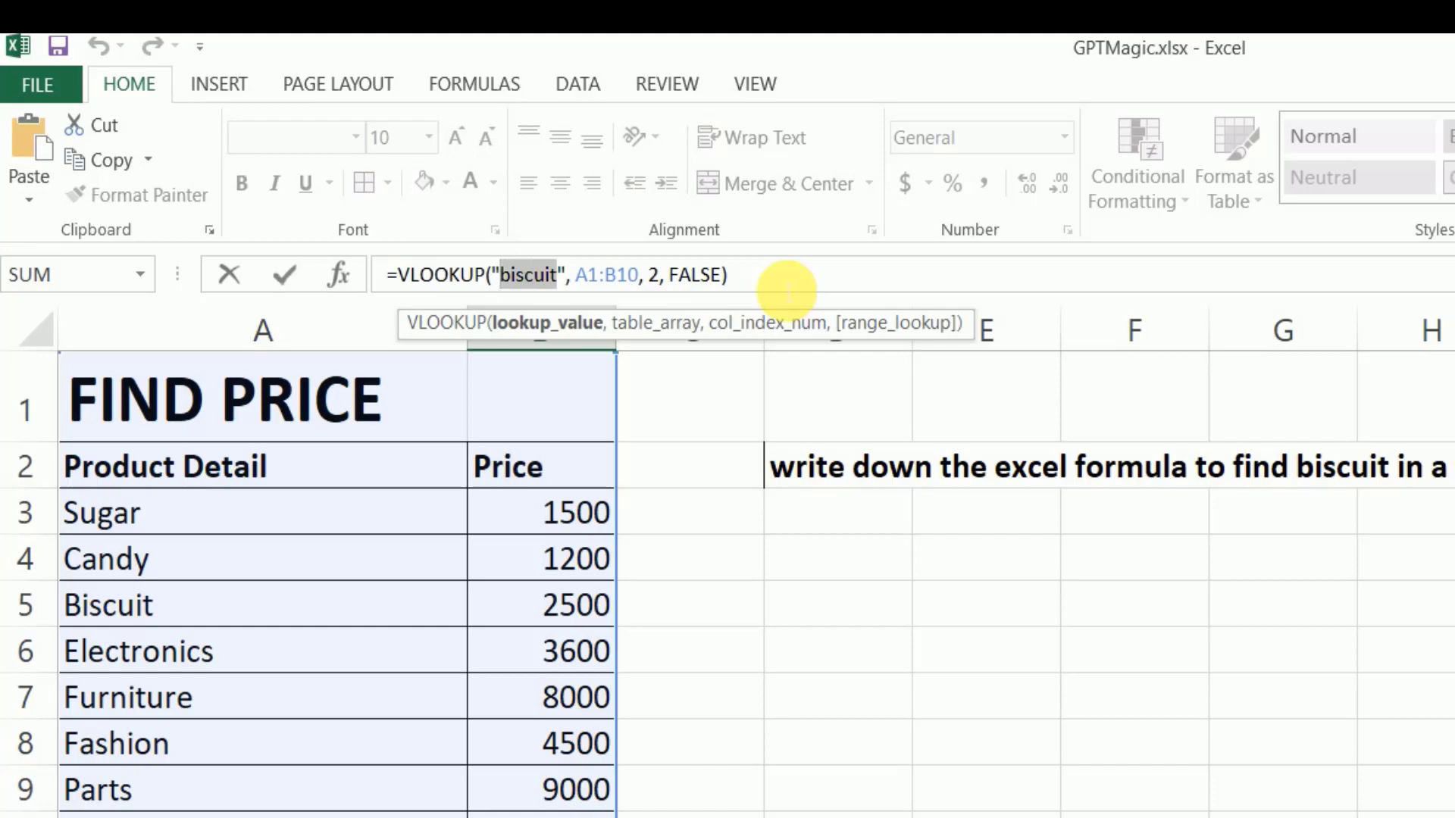
text(Candy)
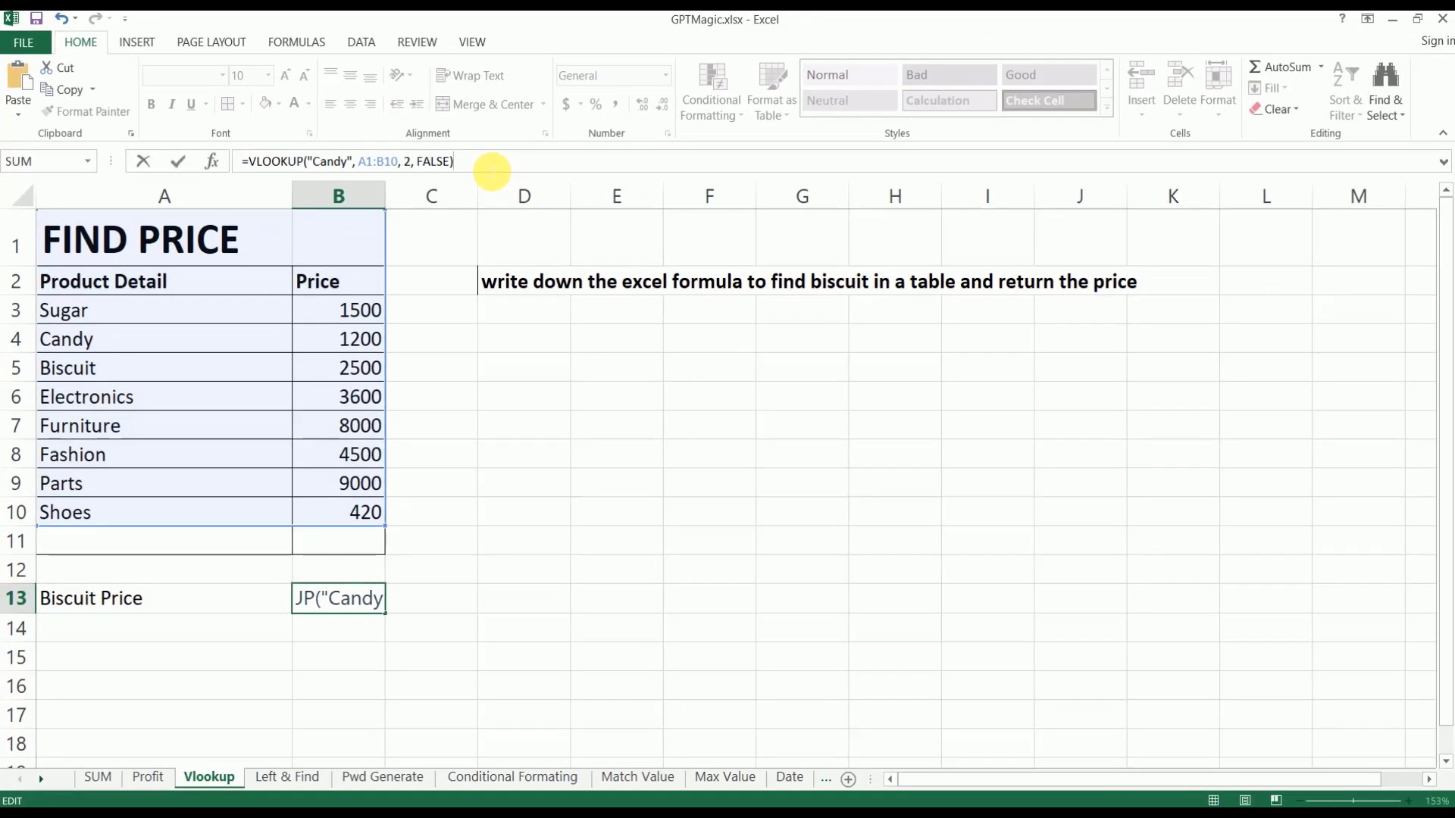
key(Return)
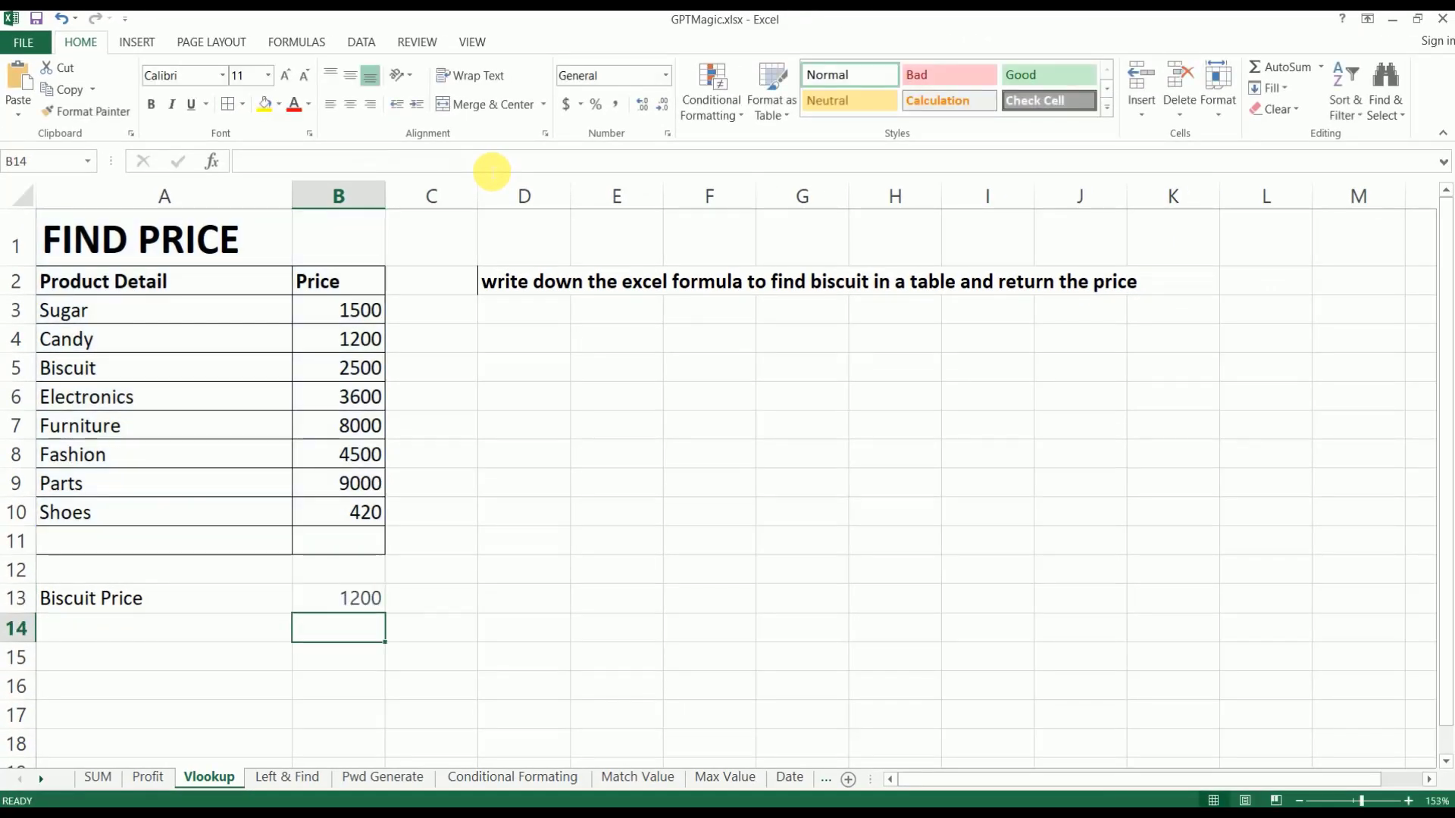
drag(135, 346, 338, 338)
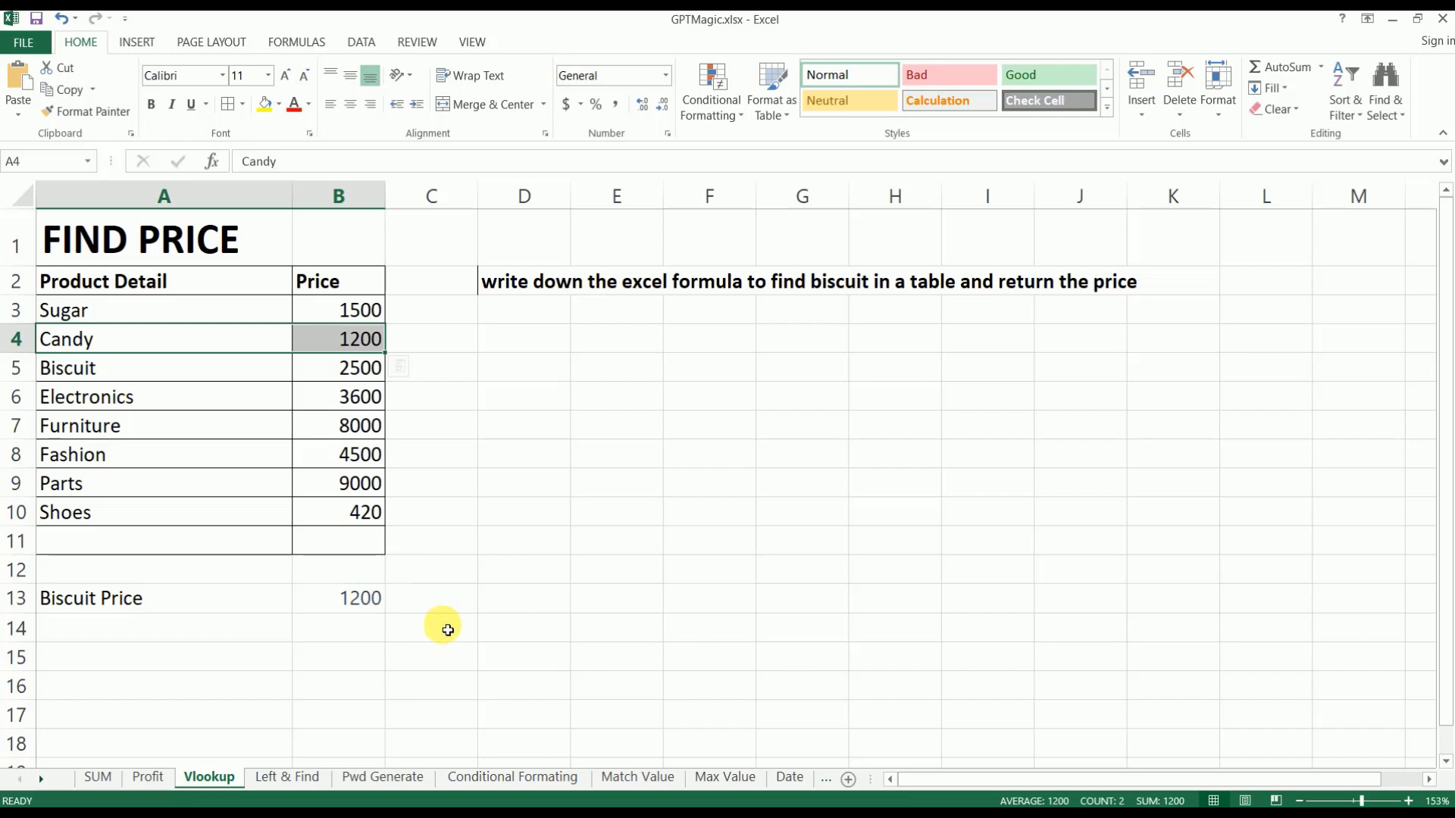
click(493, 395)
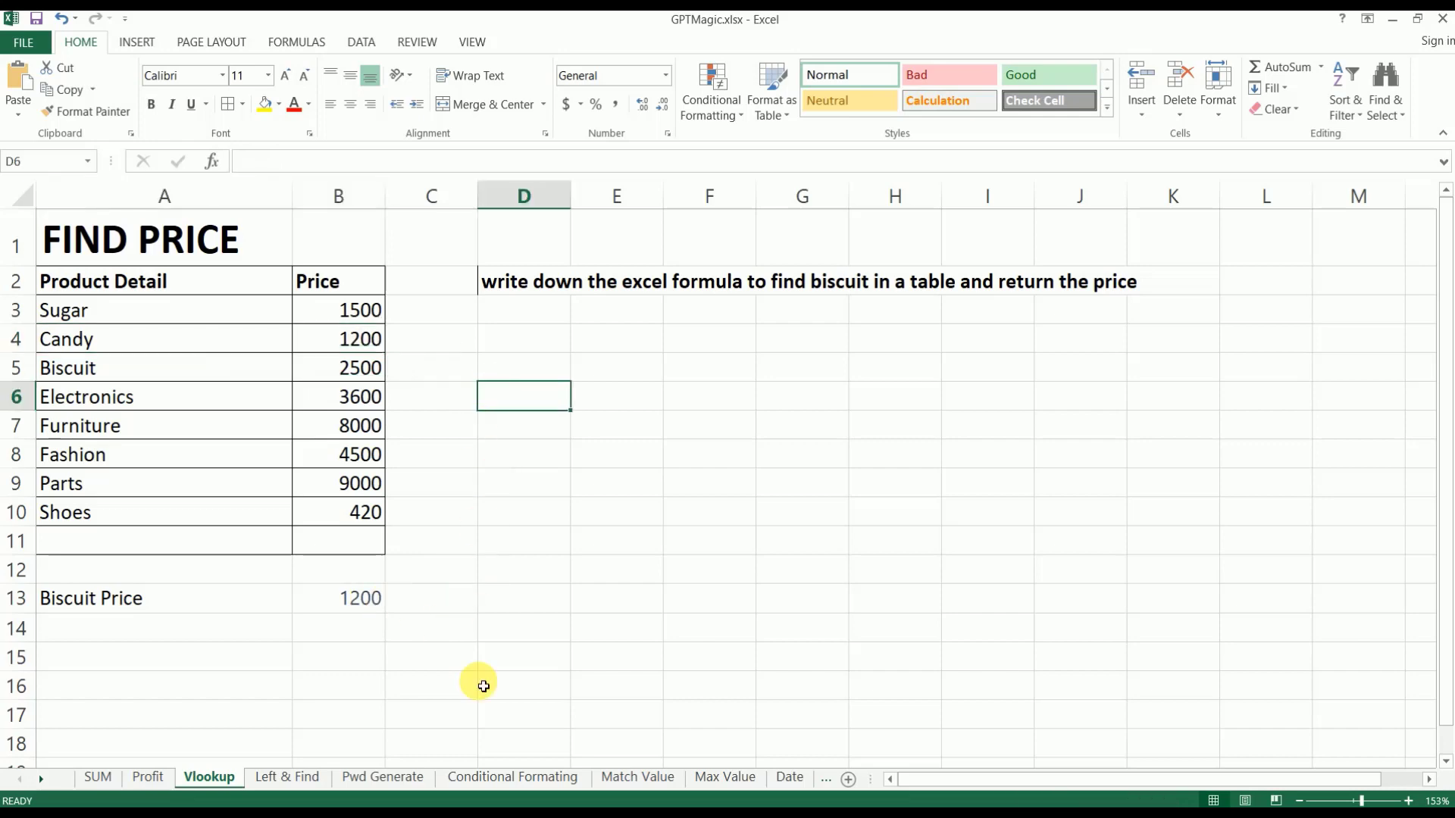
Copy the request to extract the text before the @ character from cell F2 of the Left & Find sheet and submit it to ChatGPT.
click(302, 781)
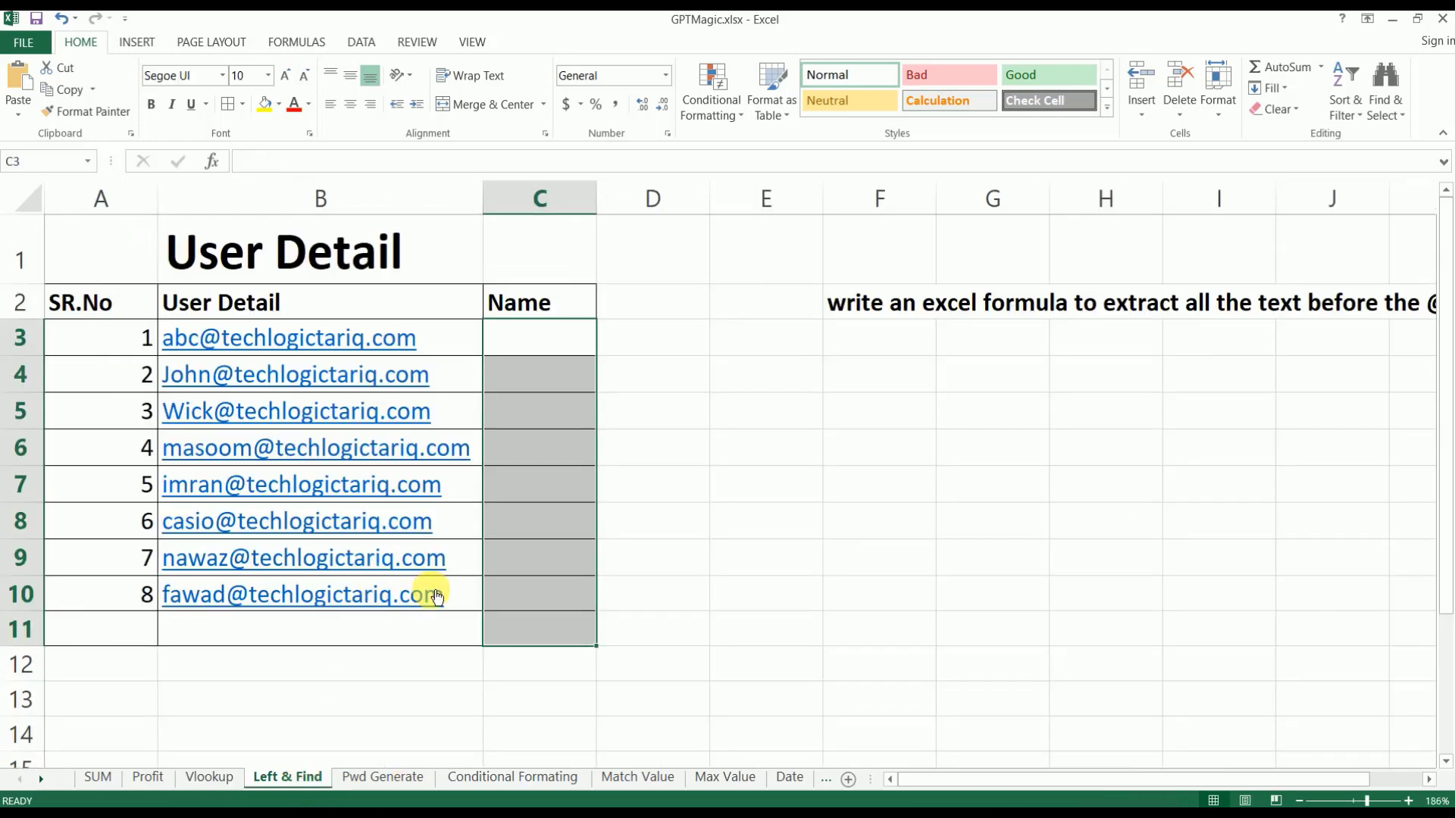
click(549, 371)
click(545, 349)
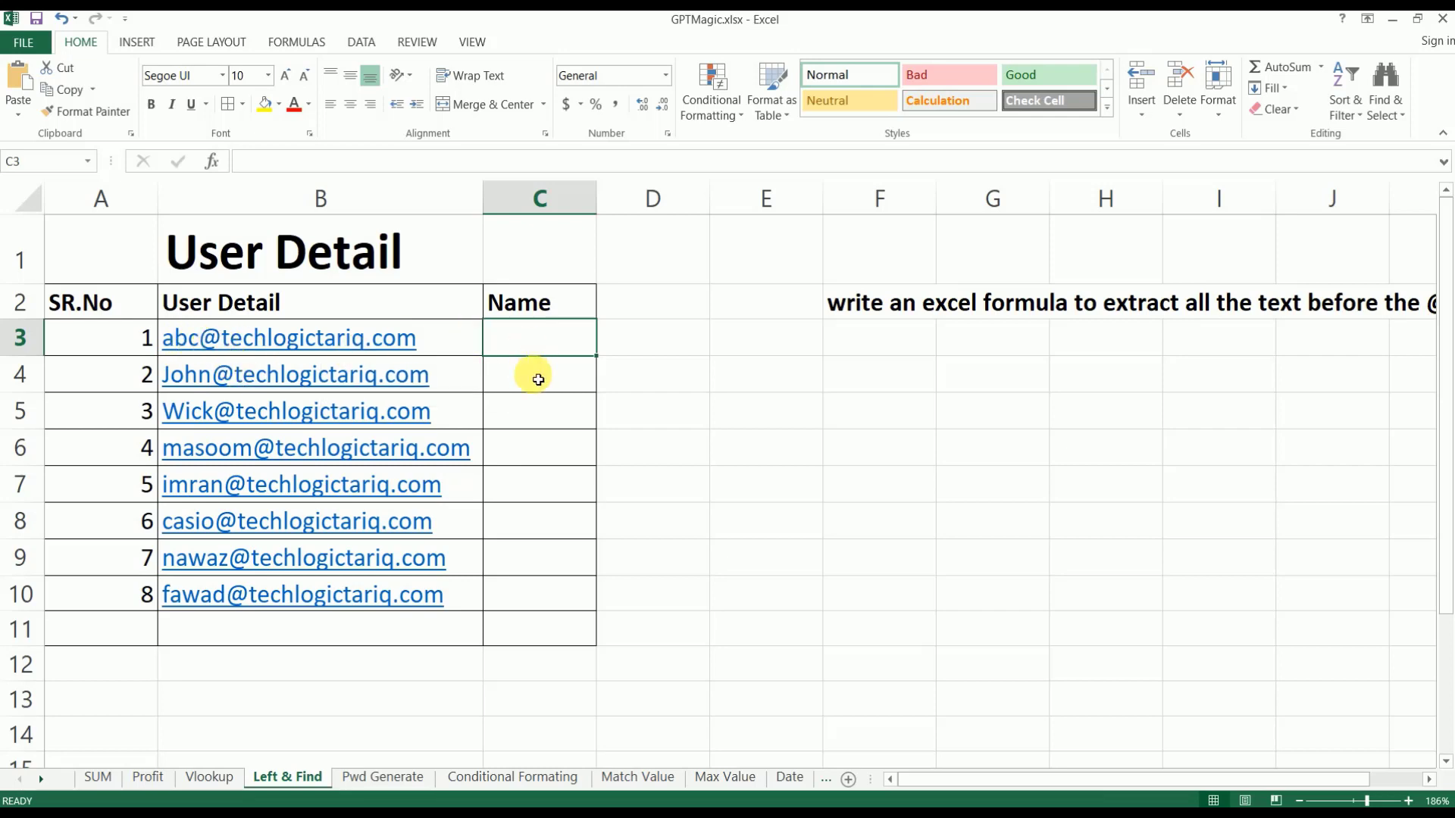
click(889, 309)
key(ctrl+c)
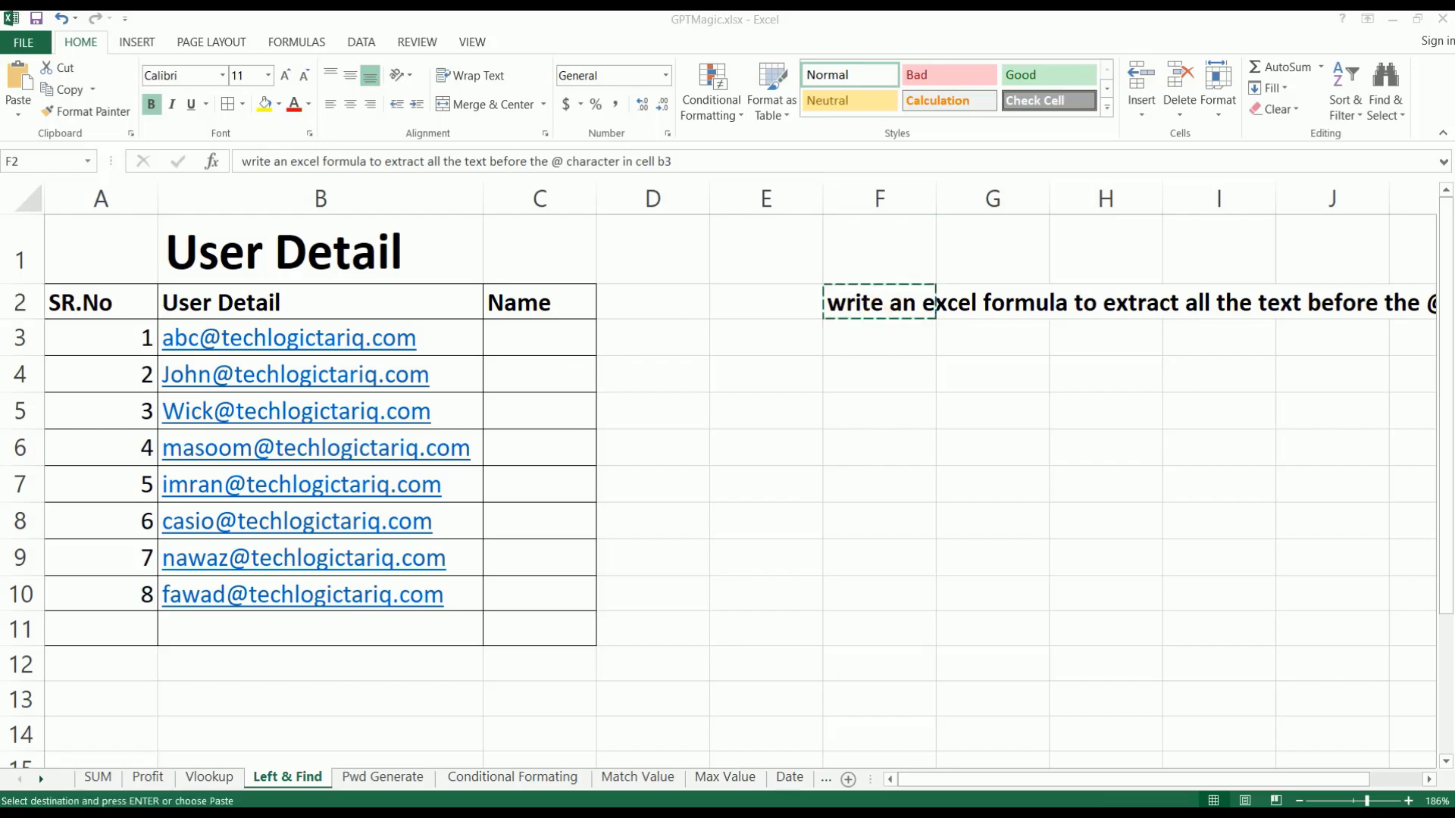
key(alt+Tab)
click(630, 736)
key(ctrl+v)
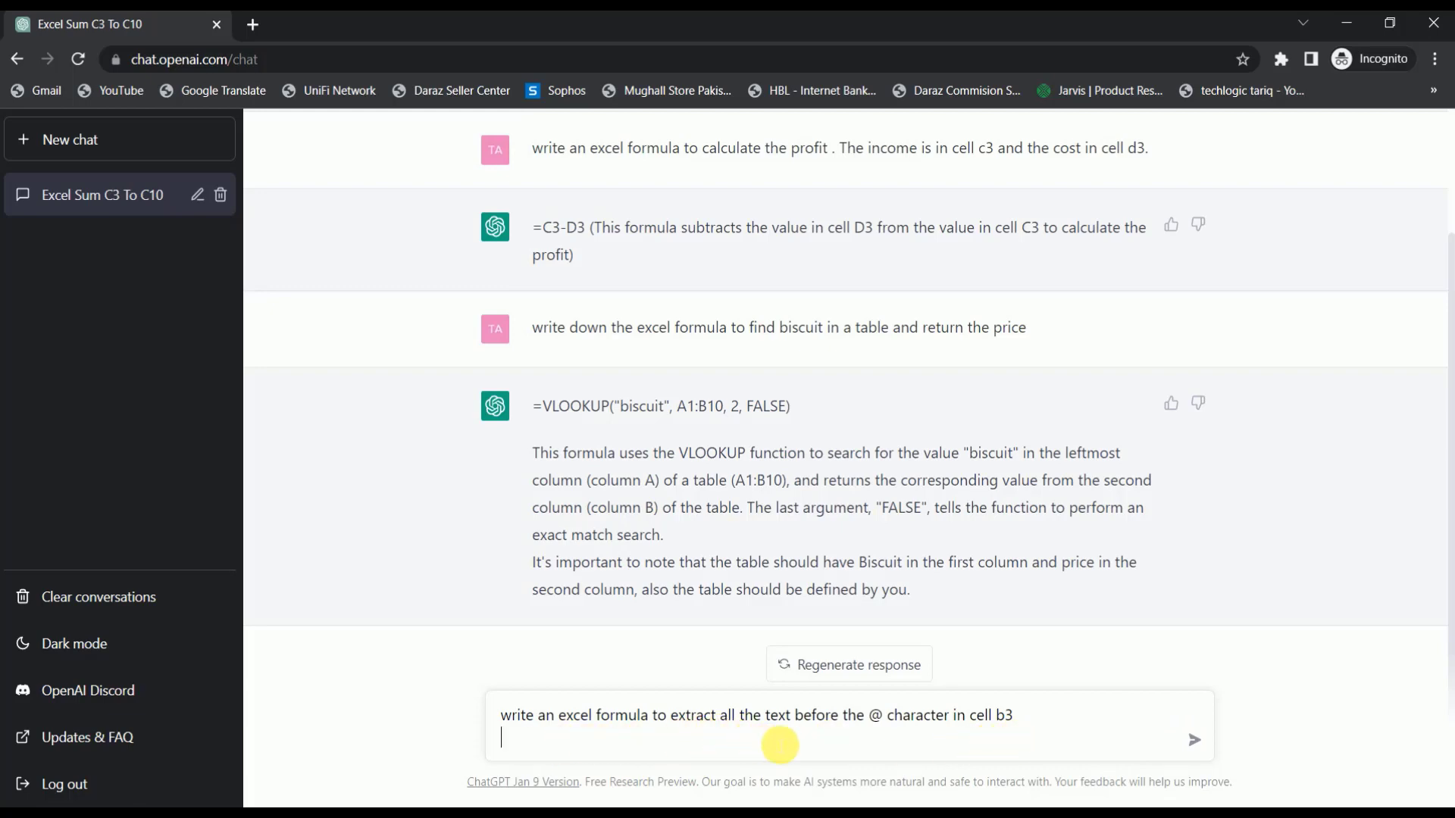
click(1195, 740)
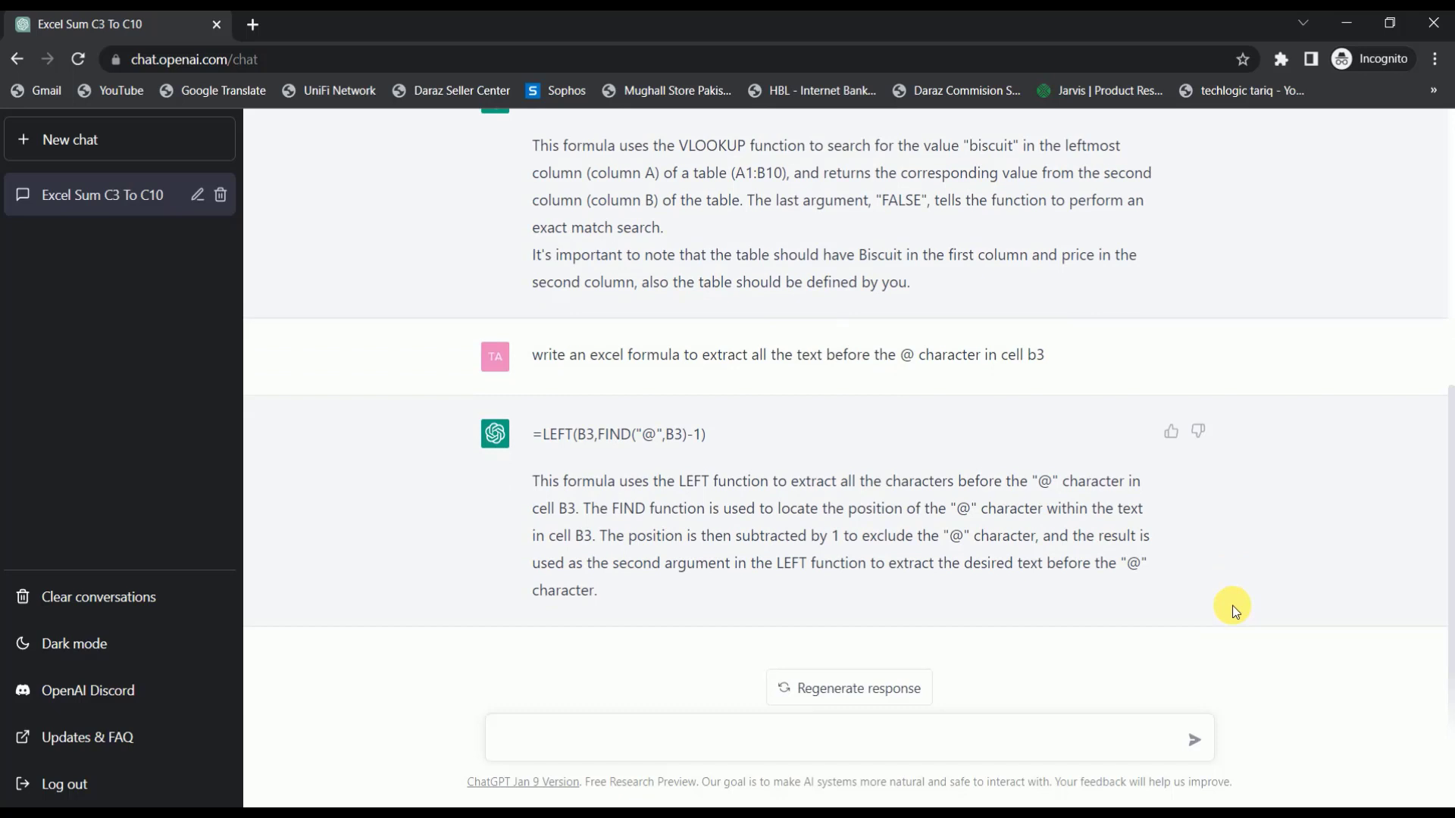
Copy ChatGPT's formula =LEFT(B3,FIND("@",B3)-1) into cell C3 of the Excel Left & Find sheet and fill it down to C10.
drag(532, 435, 737, 429)
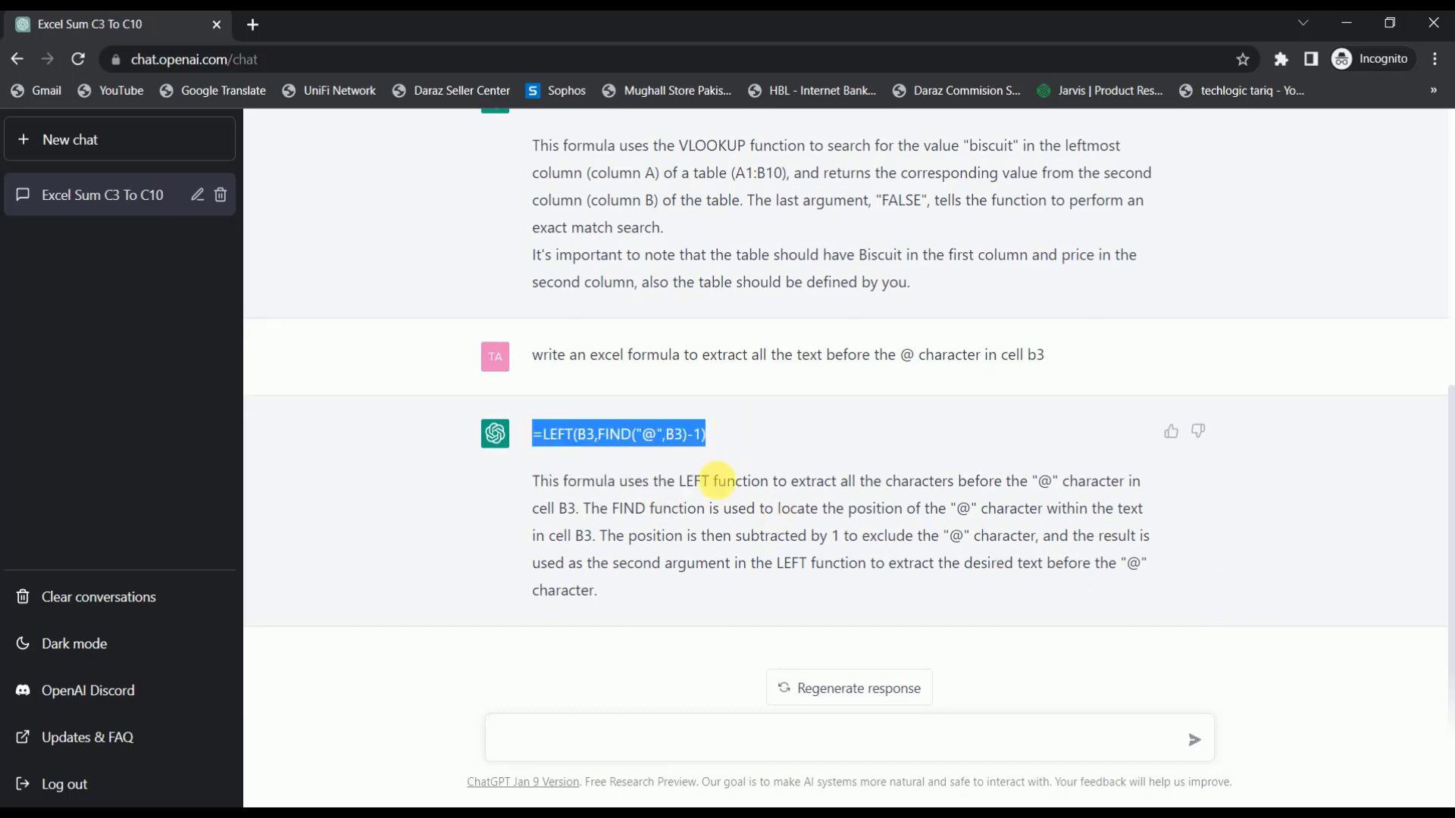
key(alt+Tab)
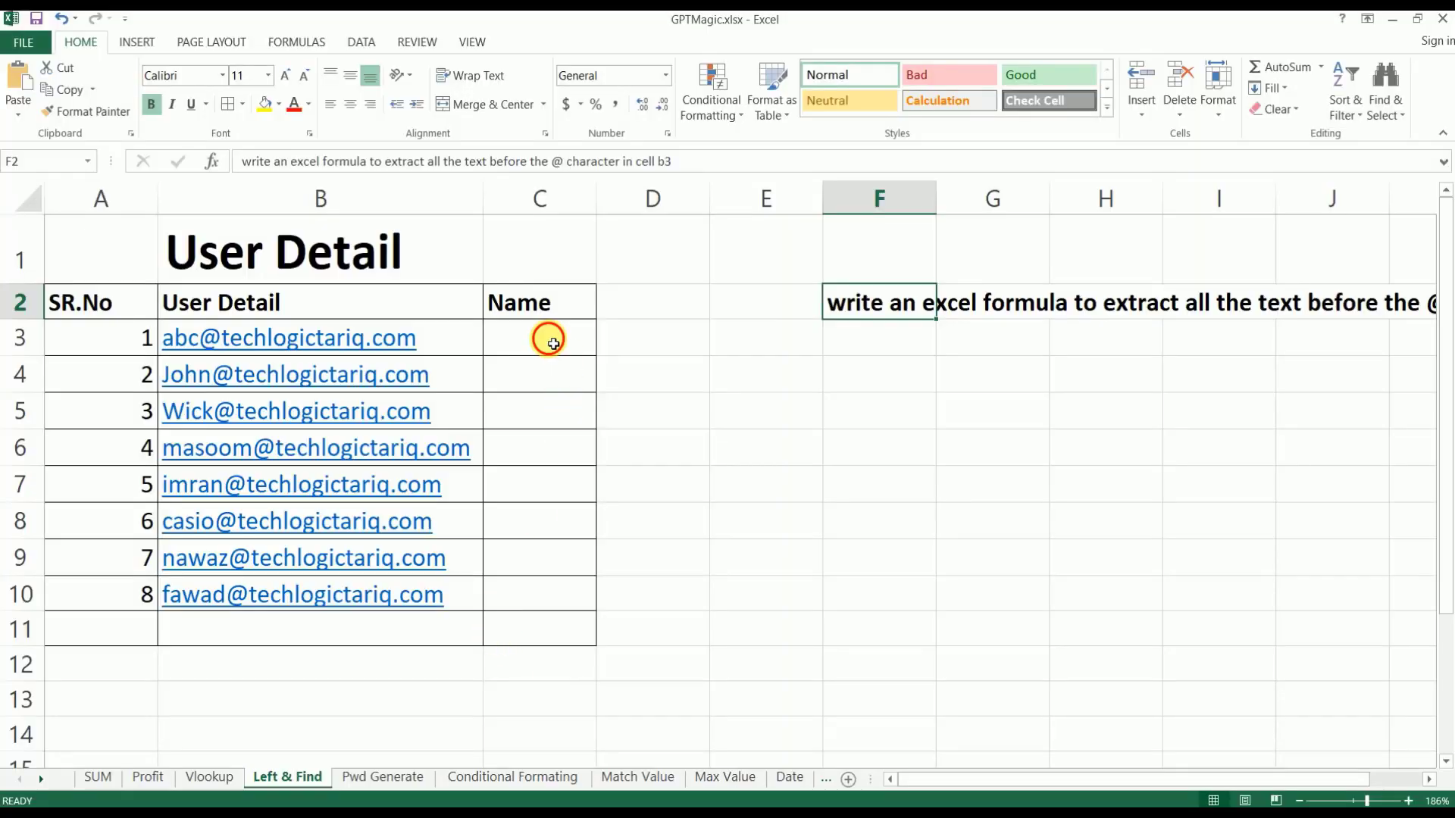
click(554, 343)
key(ctrl+v)
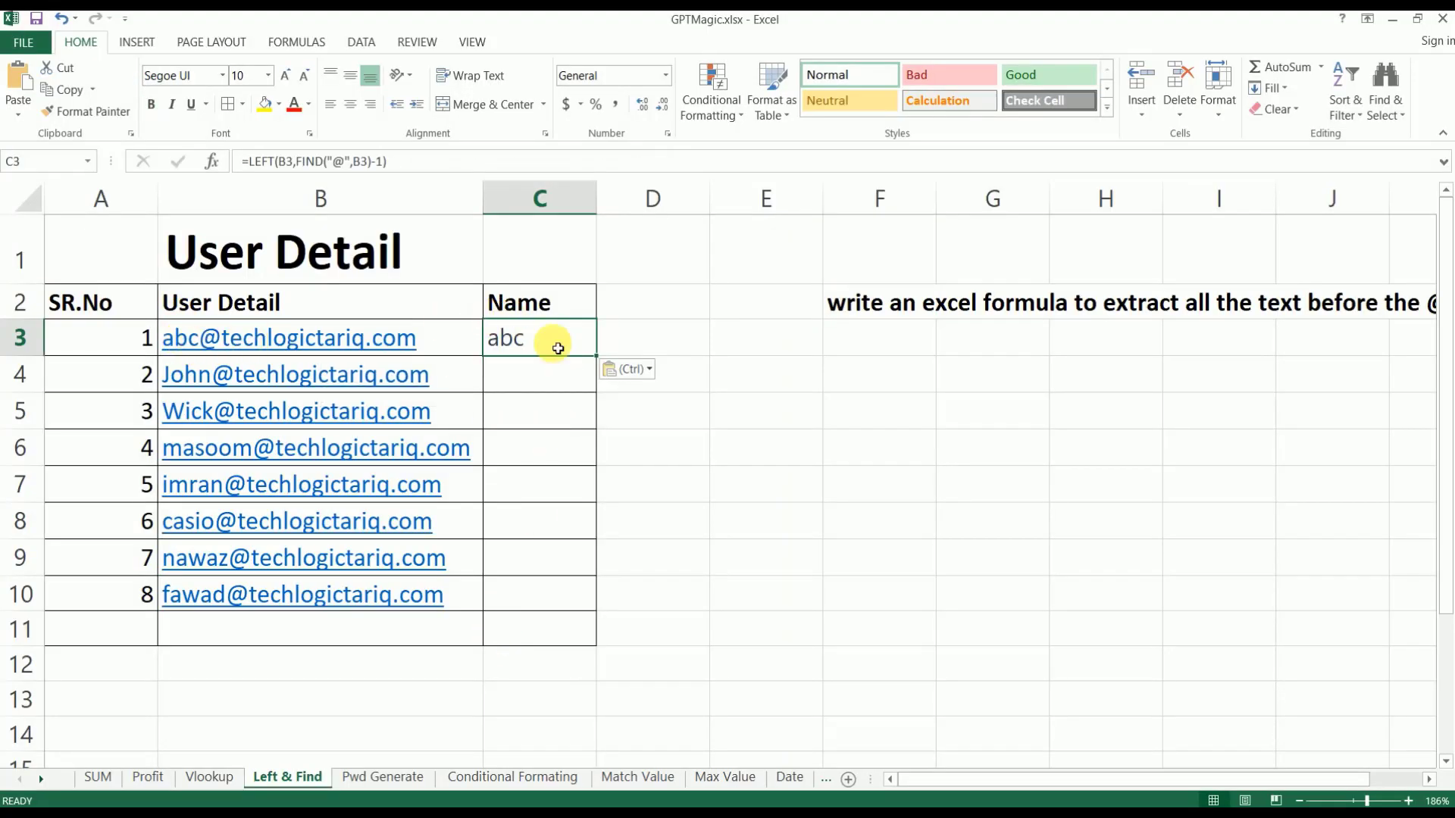
drag(597, 356, 571, 614)
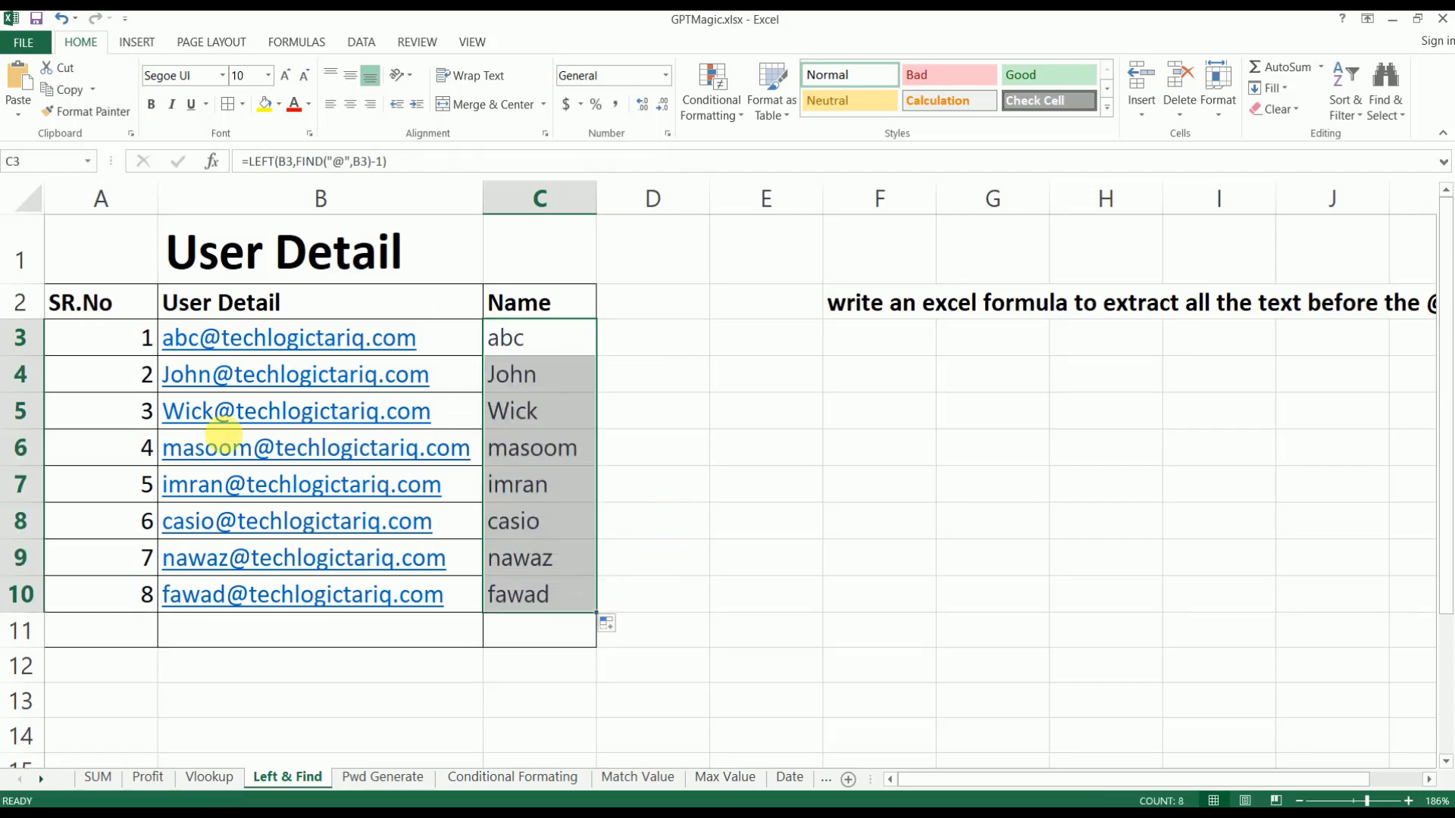
click(656, 435)
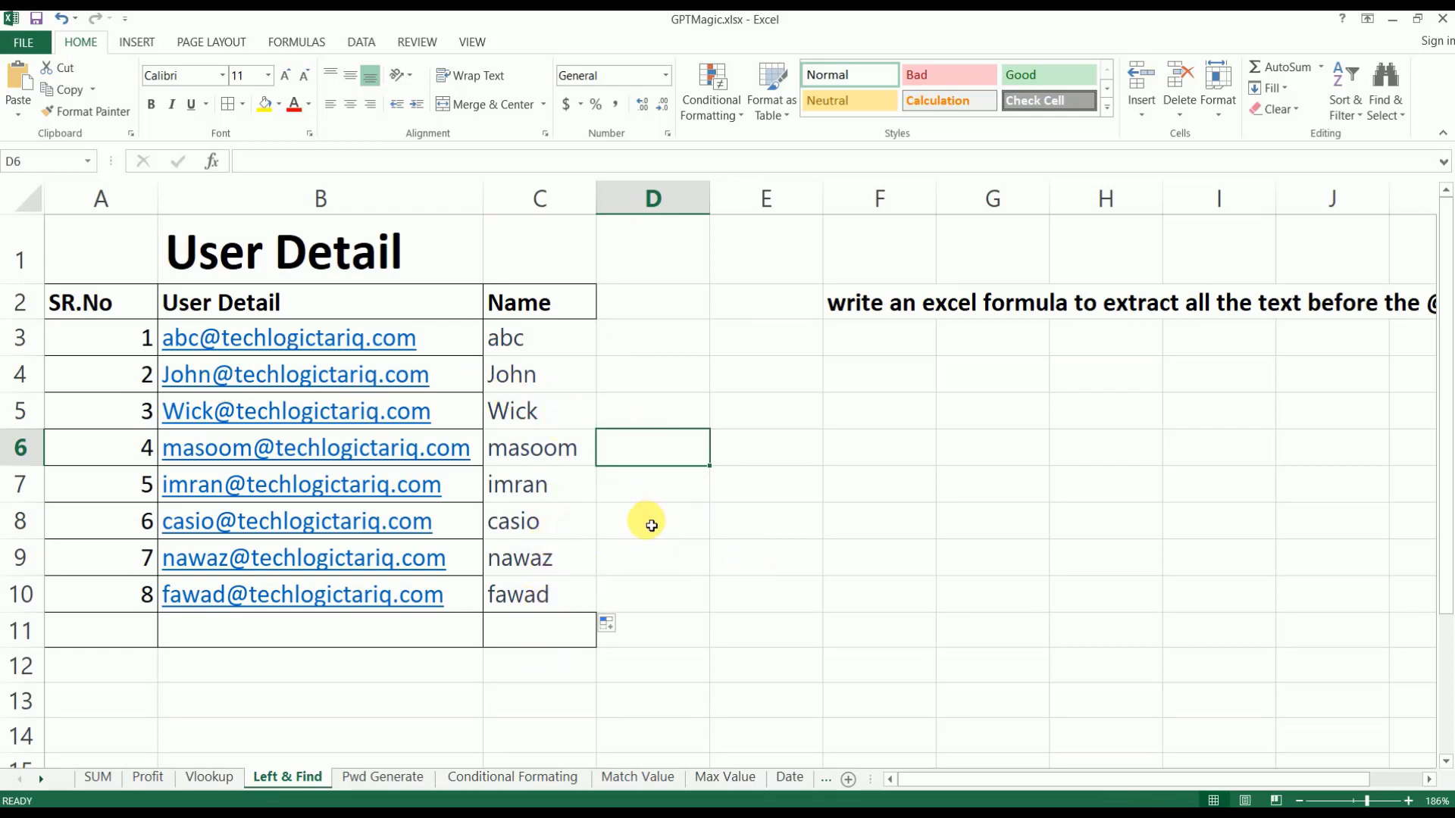
Copy the request to extract the text before @ and add a number from cell H2 of the Pwd Generate sheet and submit it to ChatGPT.
click(375, 783)
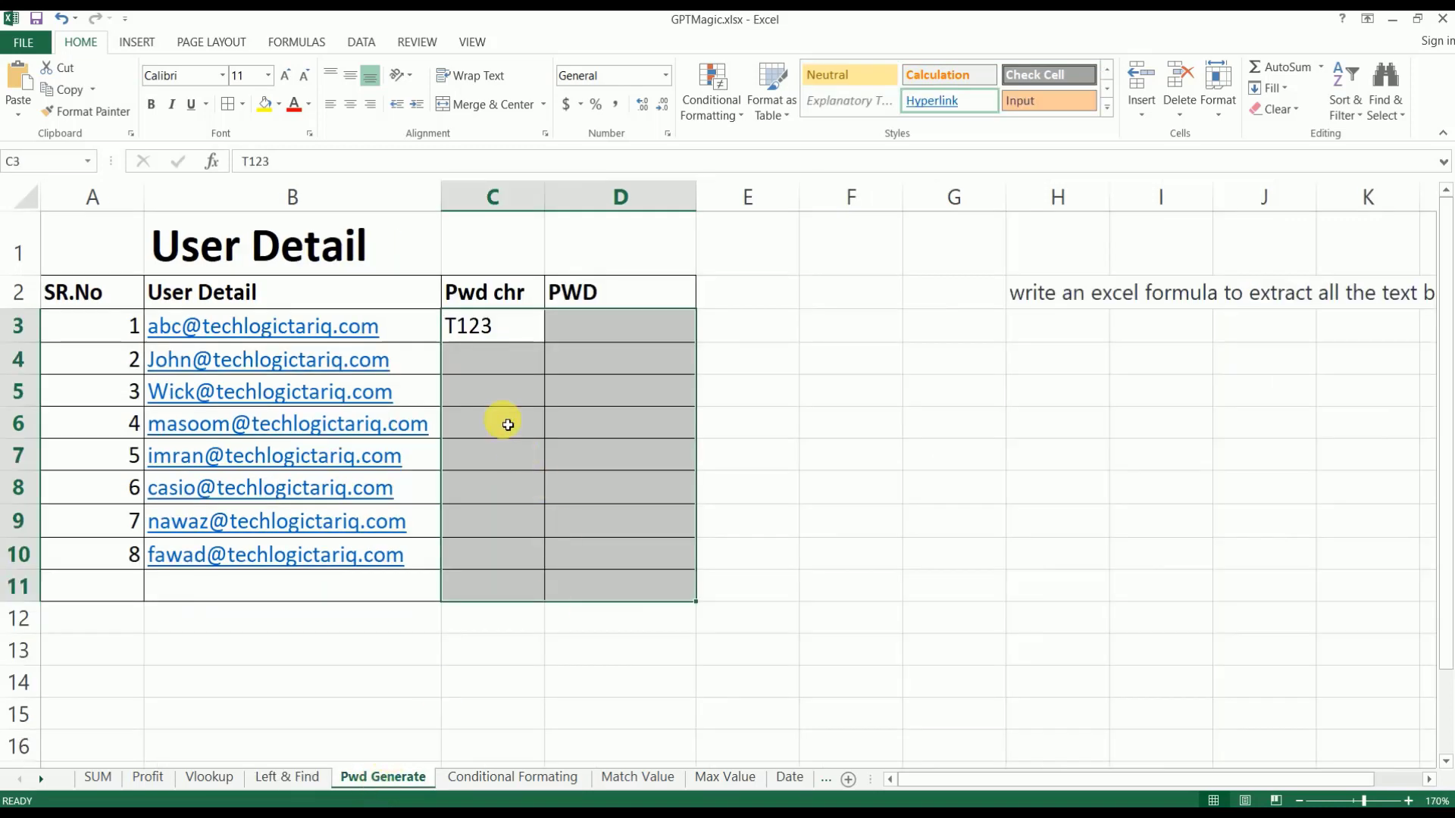
click(511, 390)
click(514, 339)
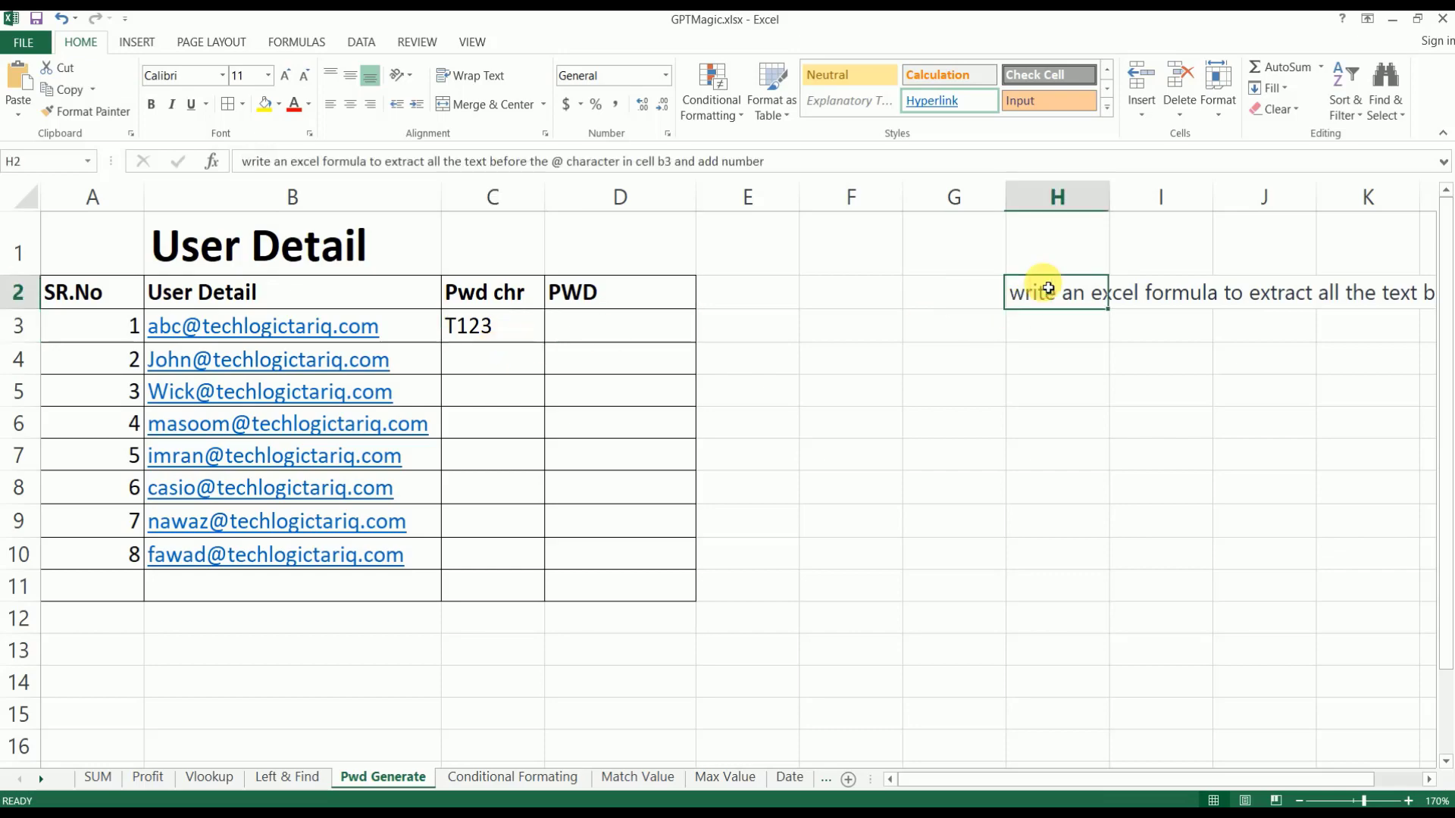
click(1046, 288)
key(ctrl+c)
key(alt+Tab)
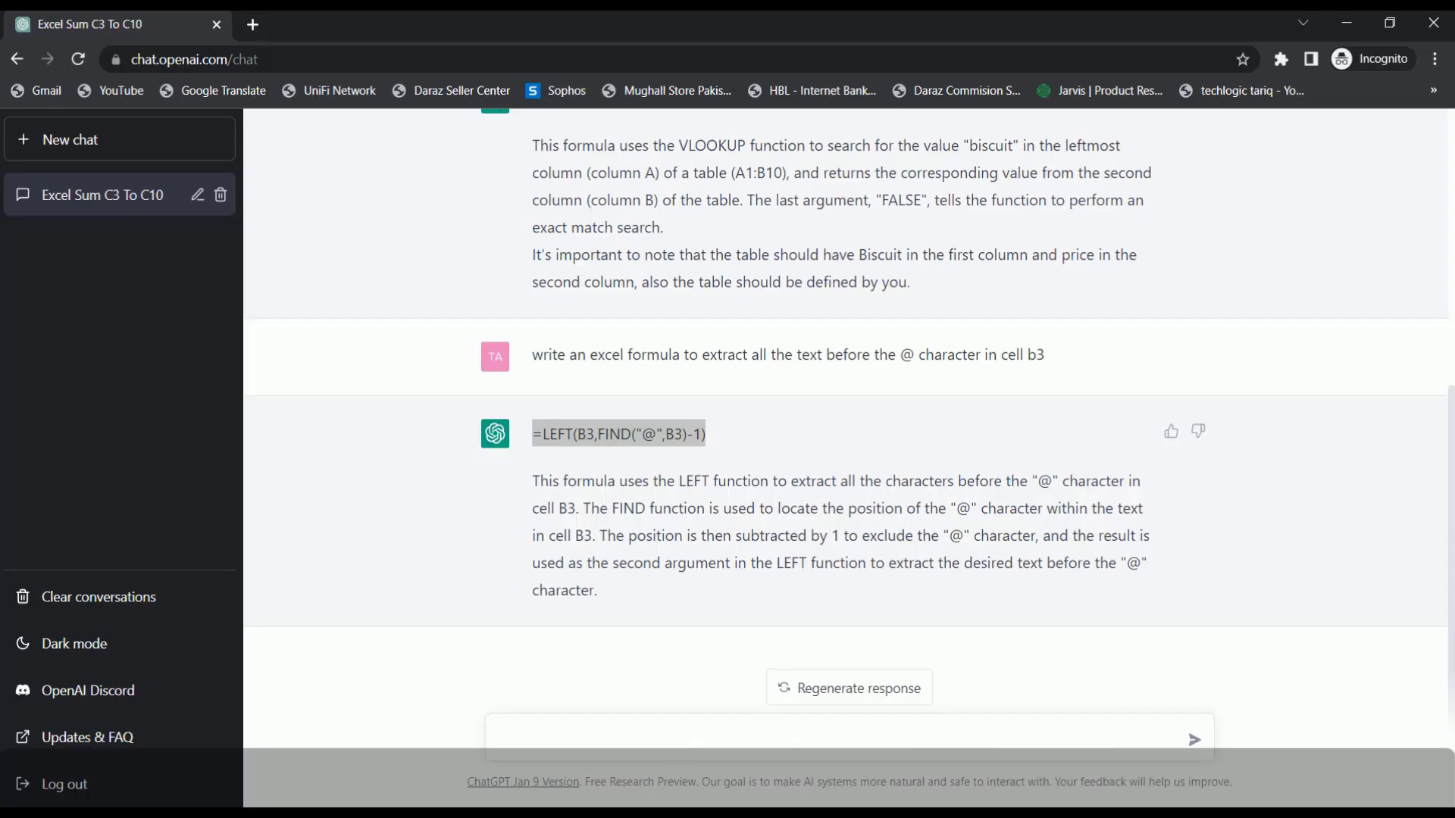
click(578, 742)
key(ctrl+v)
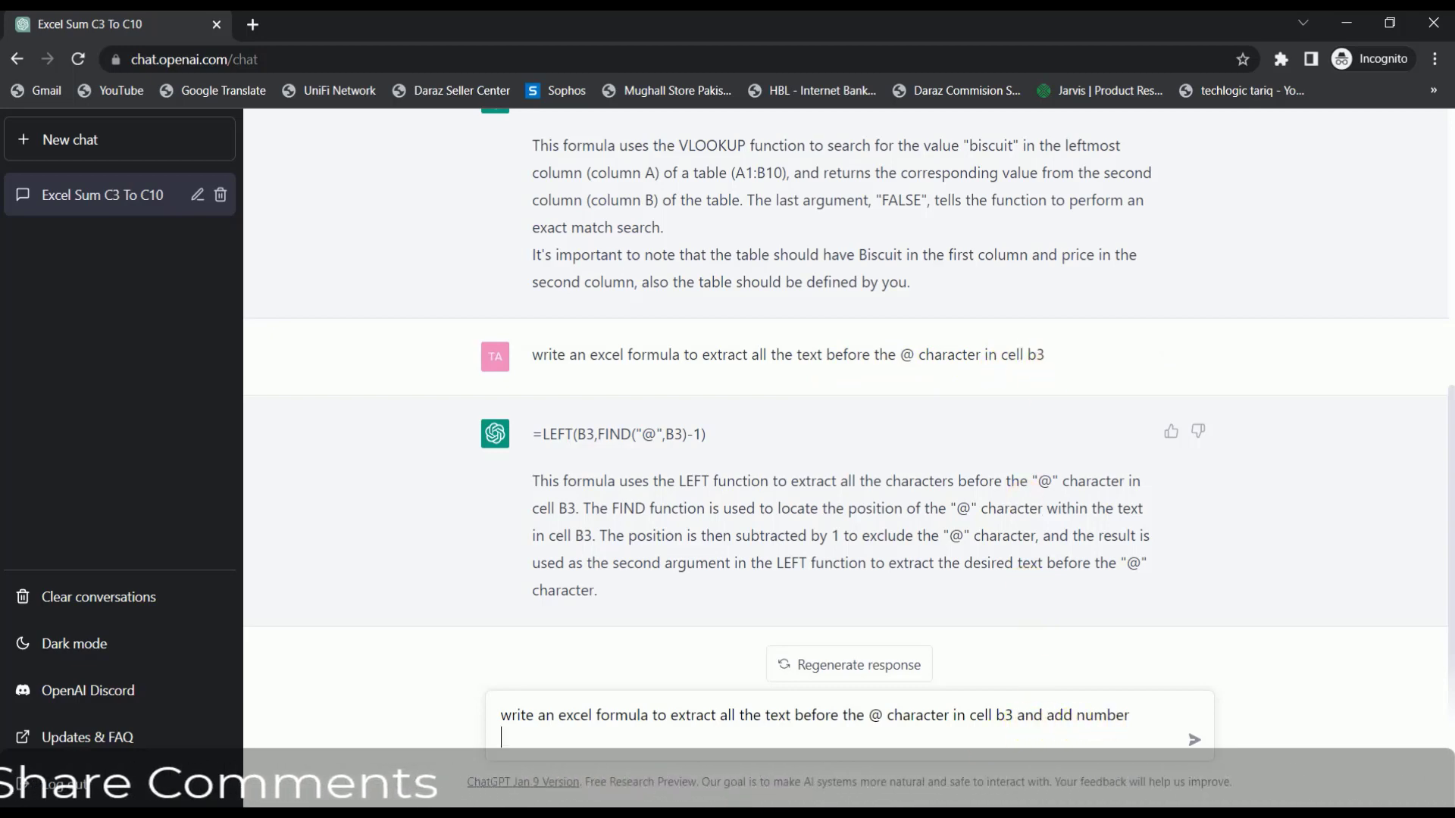
click(727, 814)
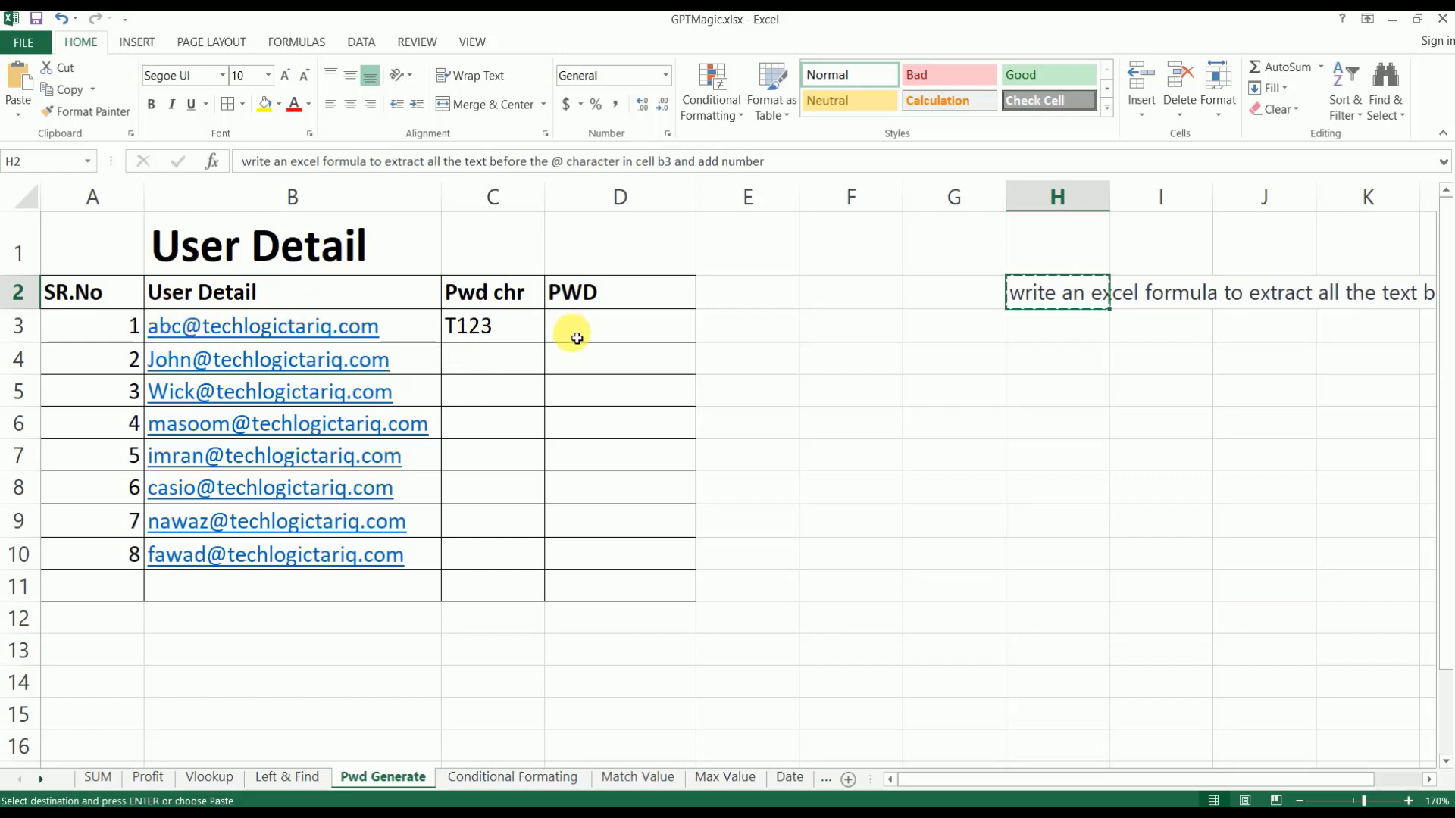
click(682, 816)
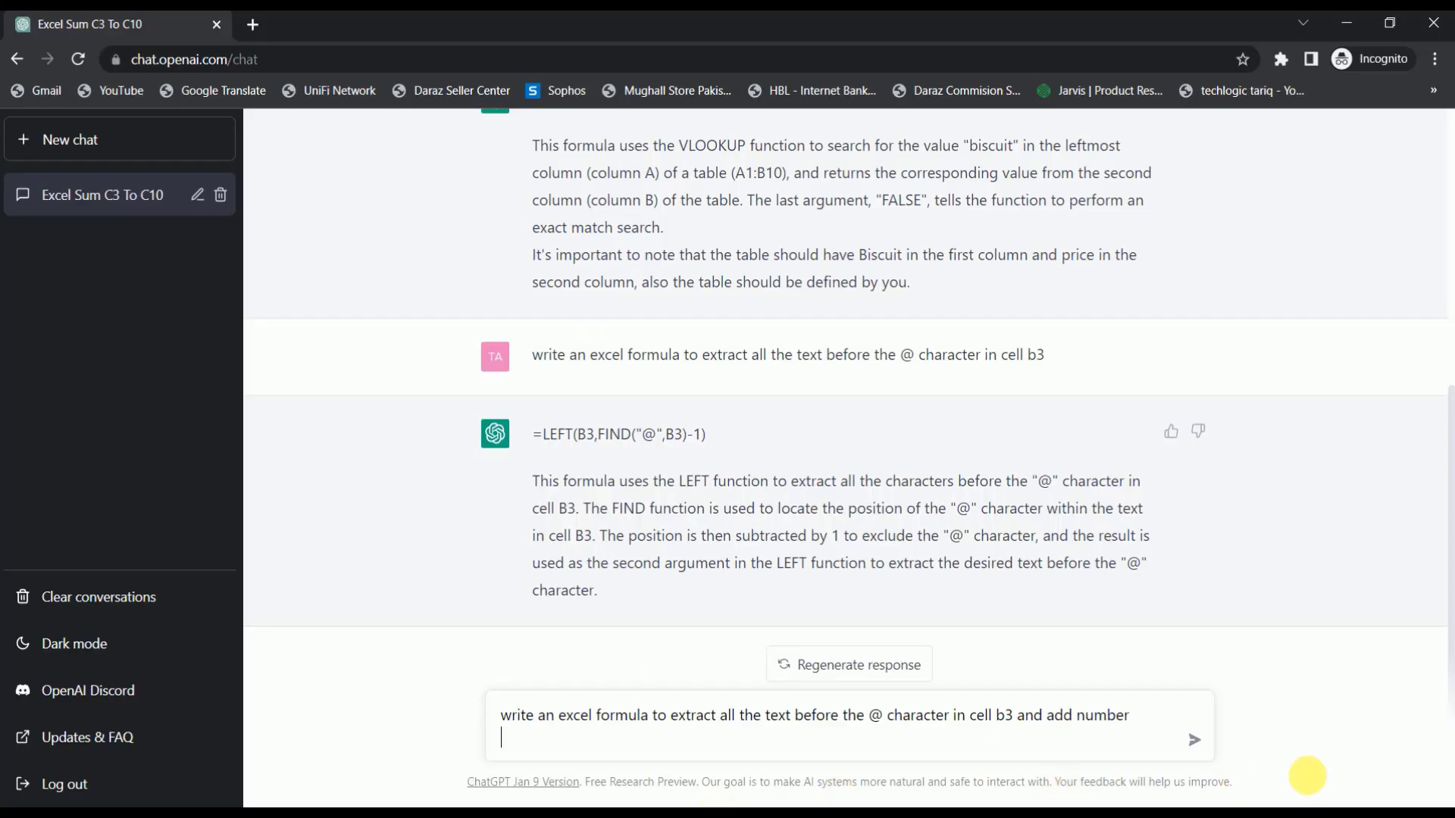
click(1208, 745)
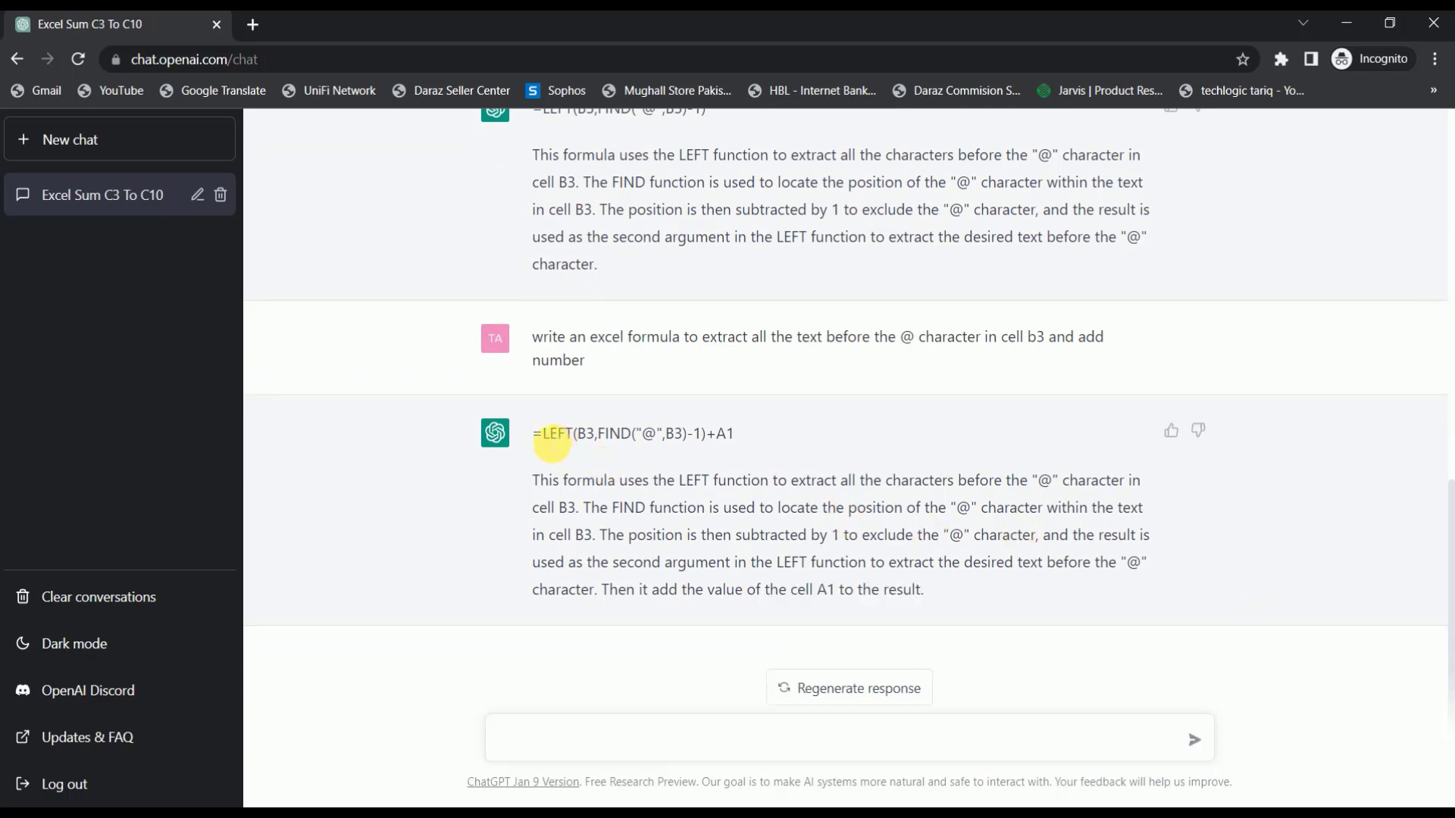
Copy the formula =LEFT(B3,FIND("@",B3)-1)+A1 from ChatGPT's reply and paste it into PWD cell D3 of the Excel Pwd Generate sheet.
drag(541, 441, 752, 445)
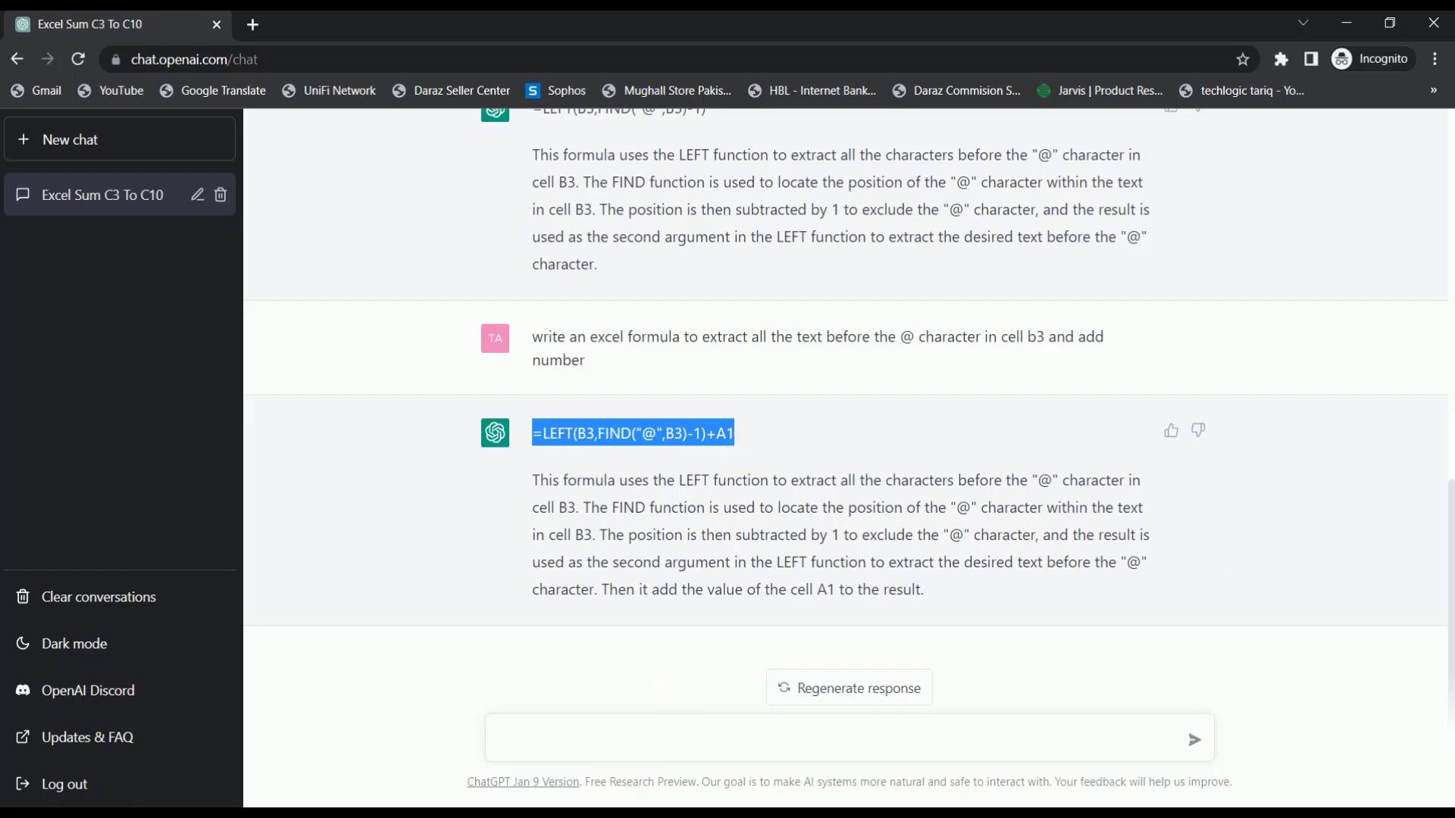
key(alt+Tab)
click(595, 328)
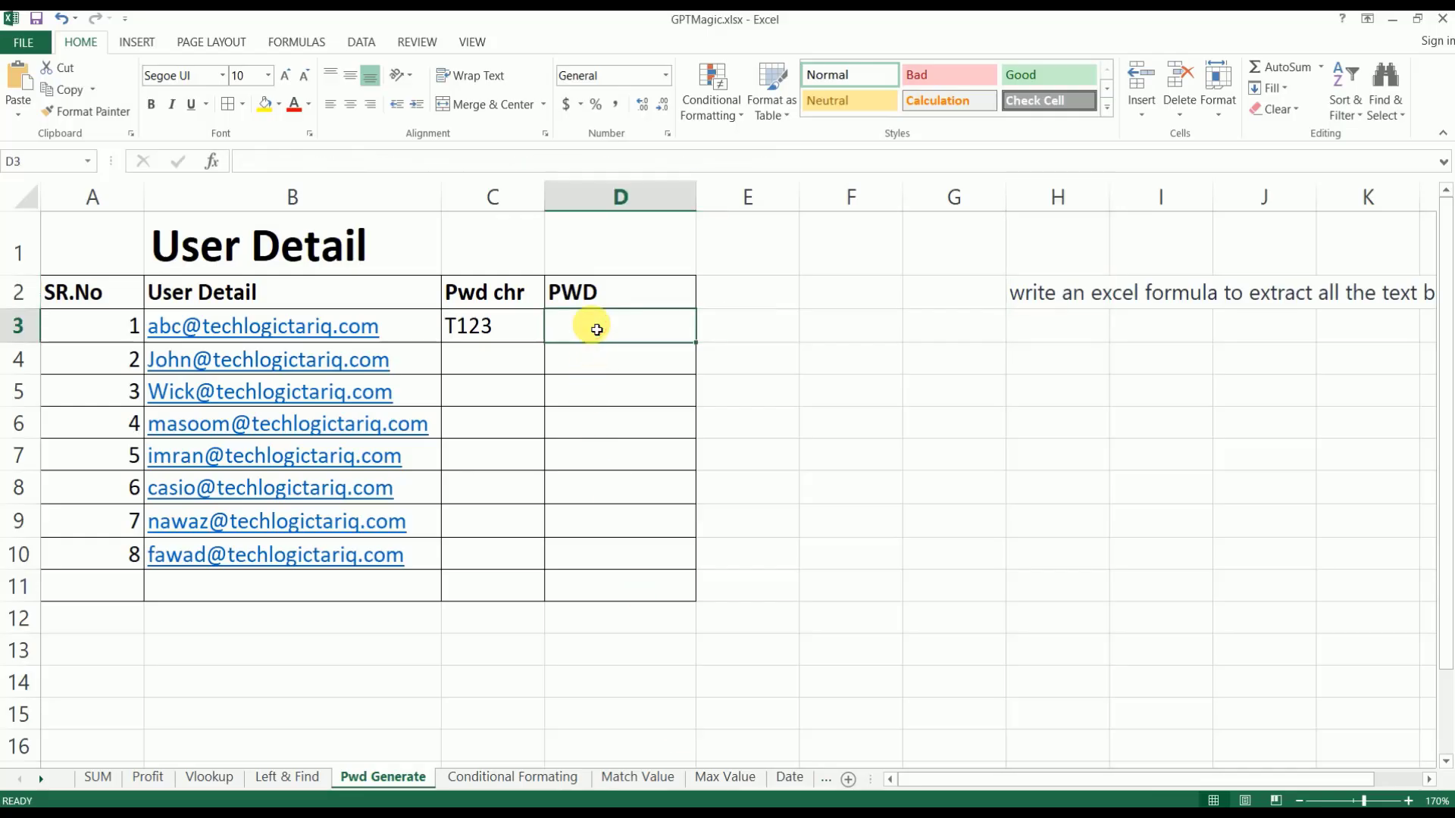
key(ctrl+v)
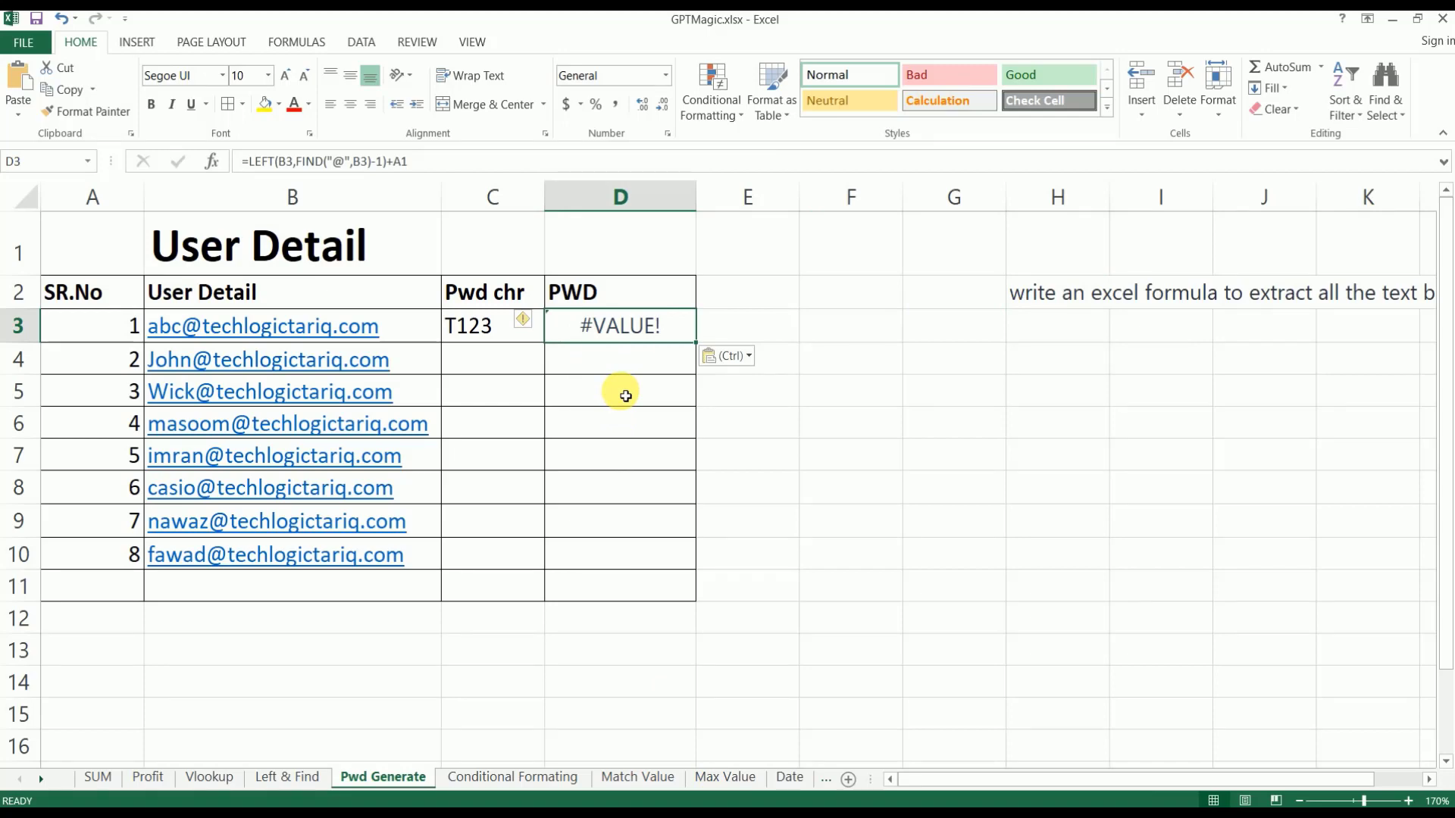
click(613, 368)
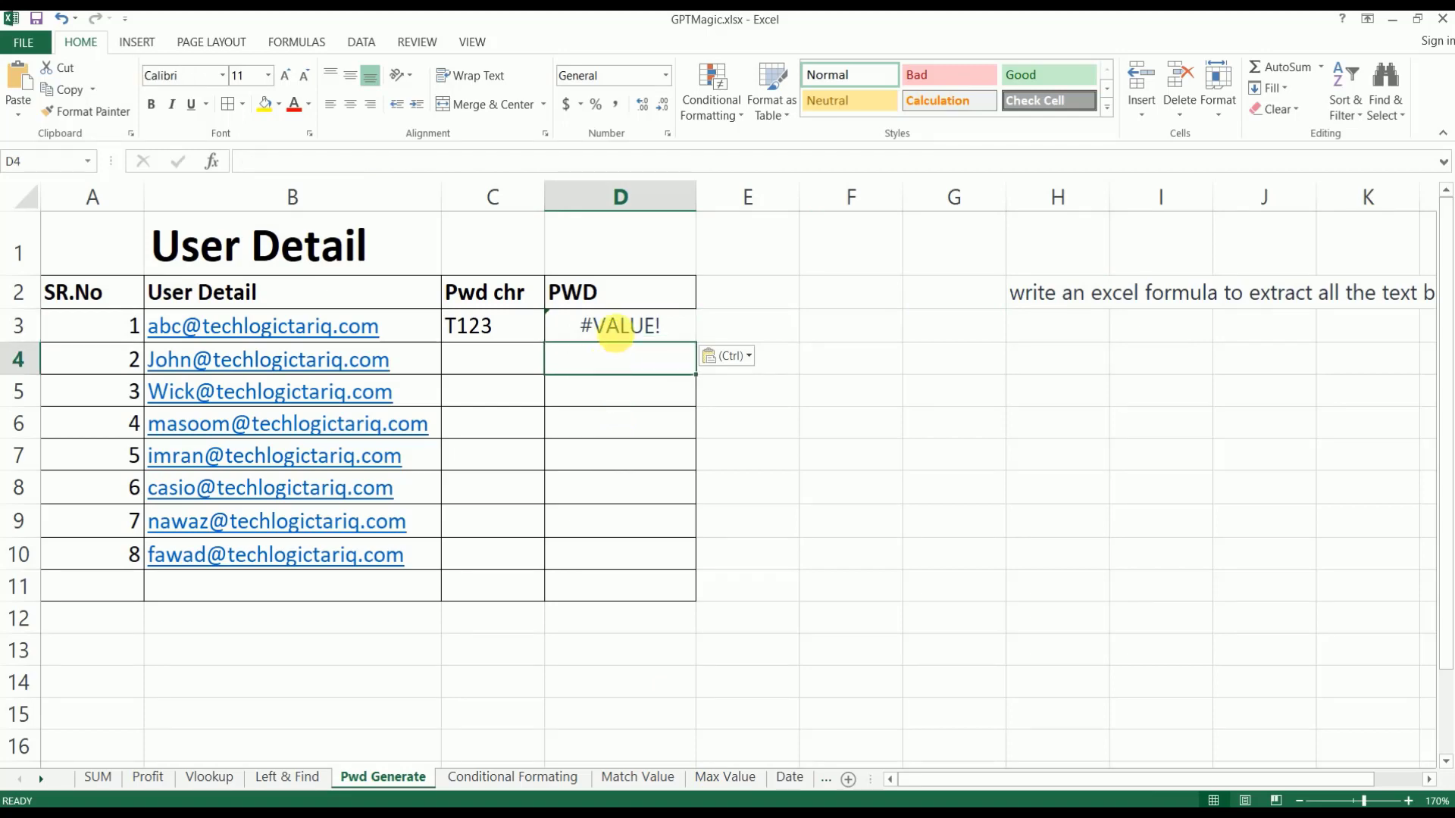
Change the cell reference at the end of the D3 formula to C3 so it uses the Pwd chr value.
click(622, 334)
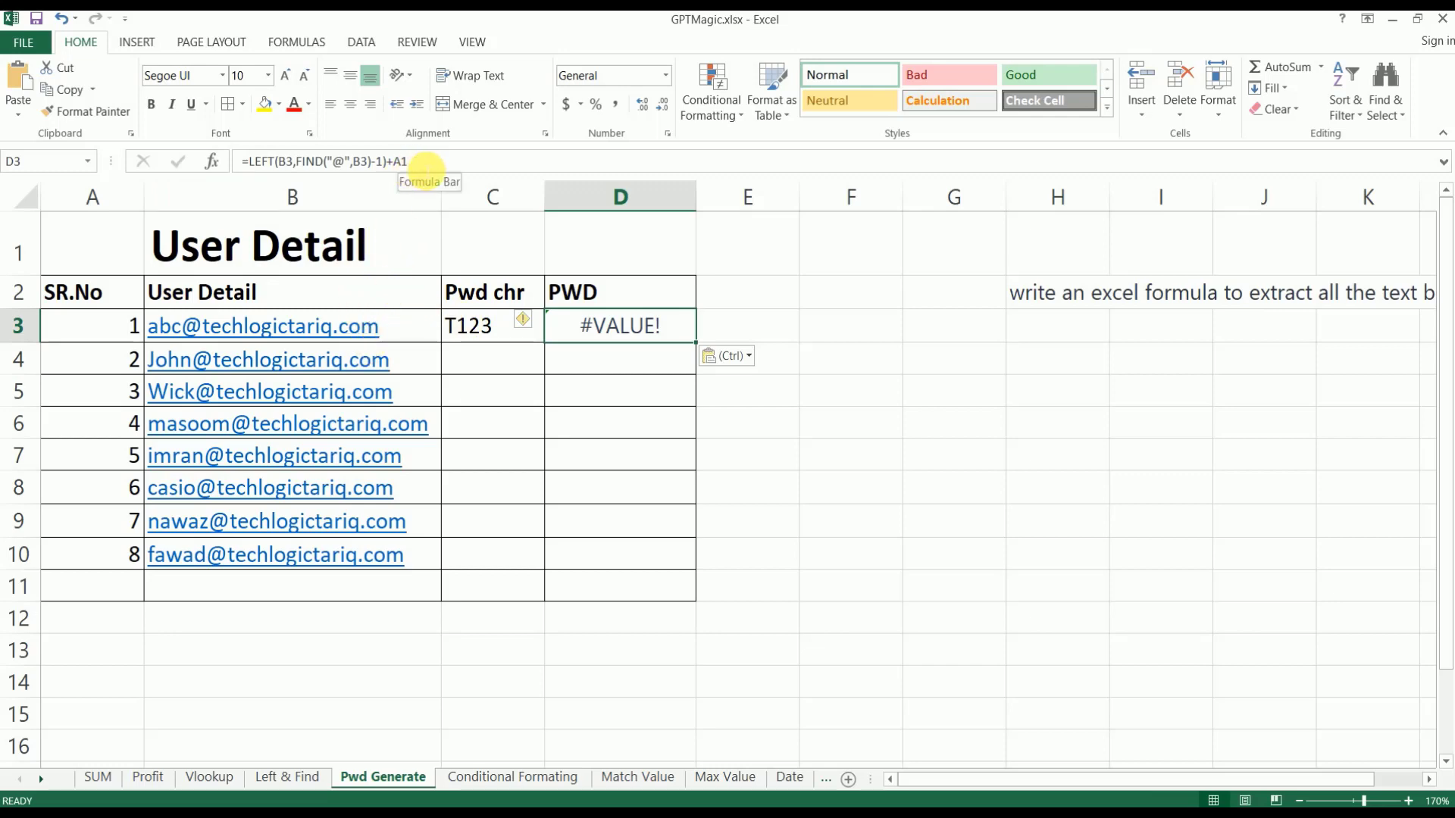
click(427, 164)
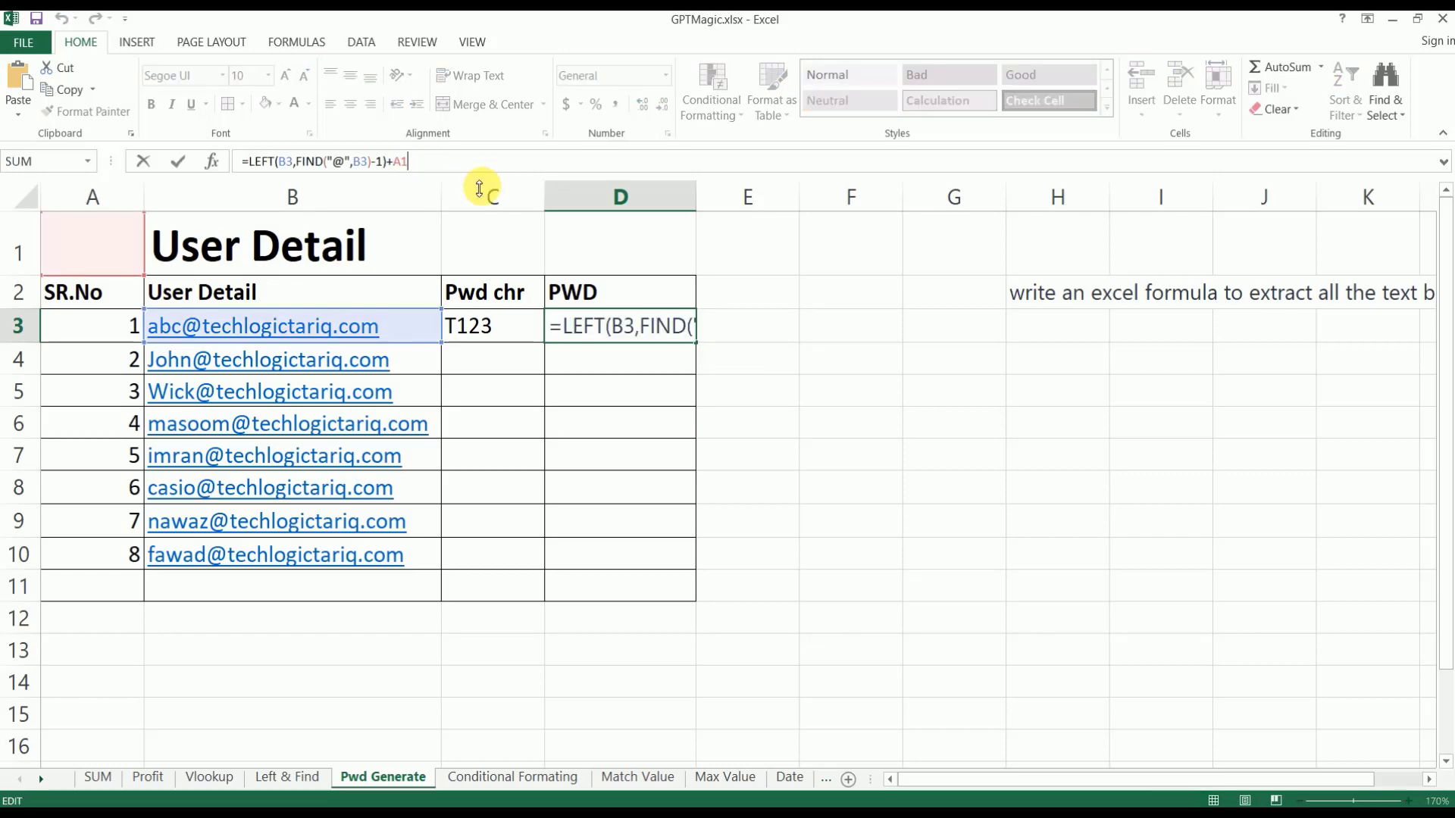
key(Left)
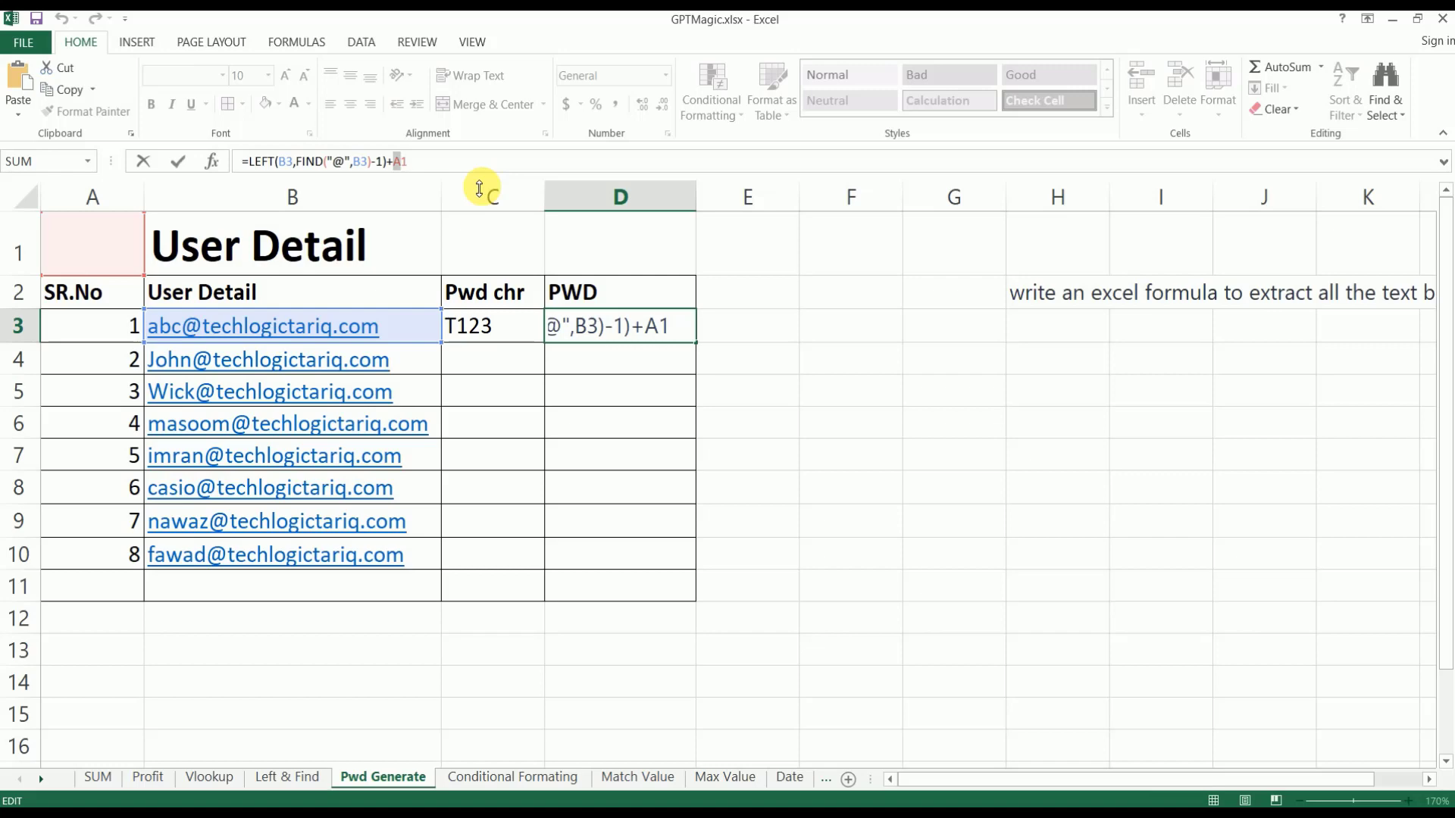
text(c)
key(Right)
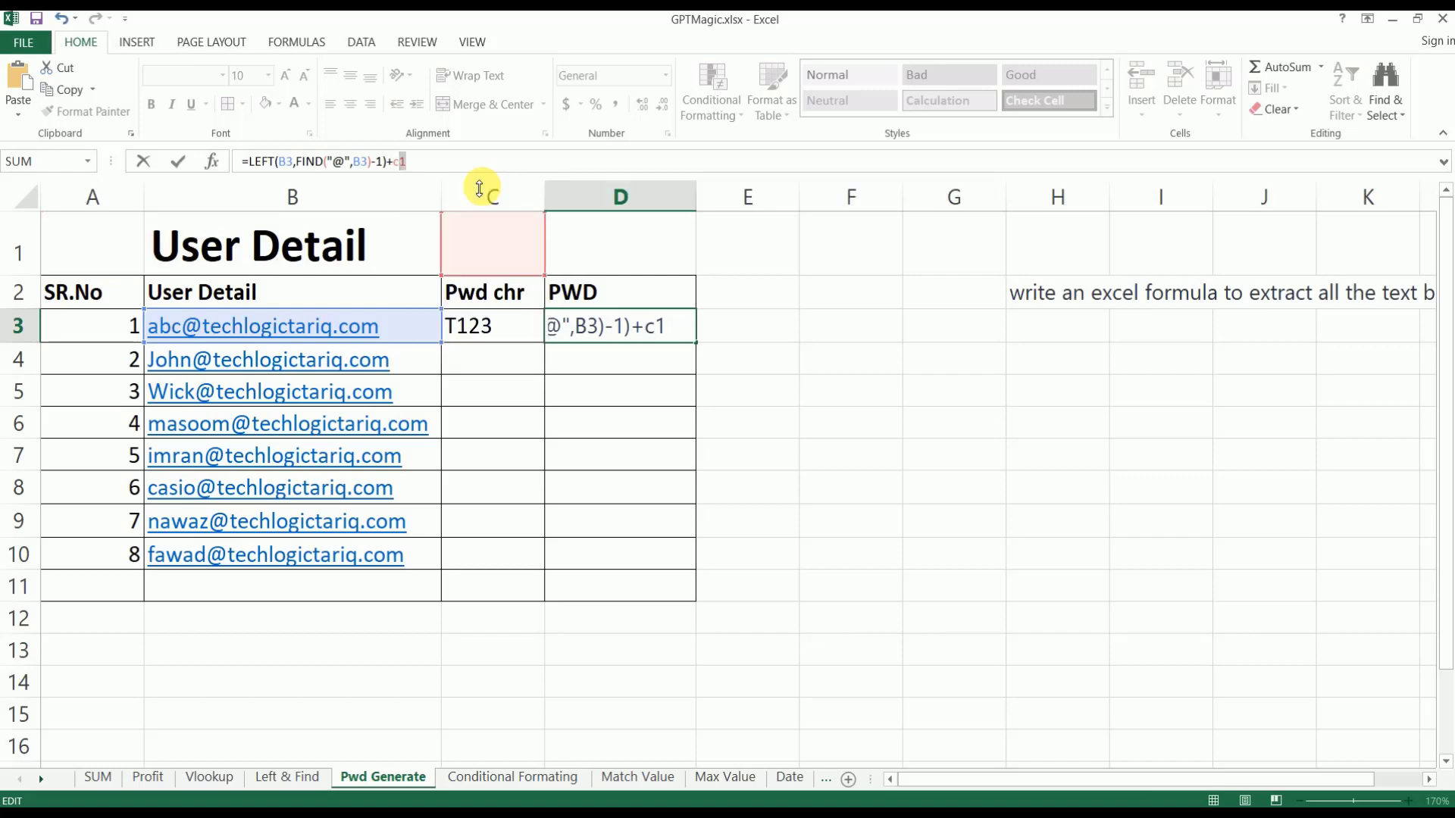
text(3)
key(Return)
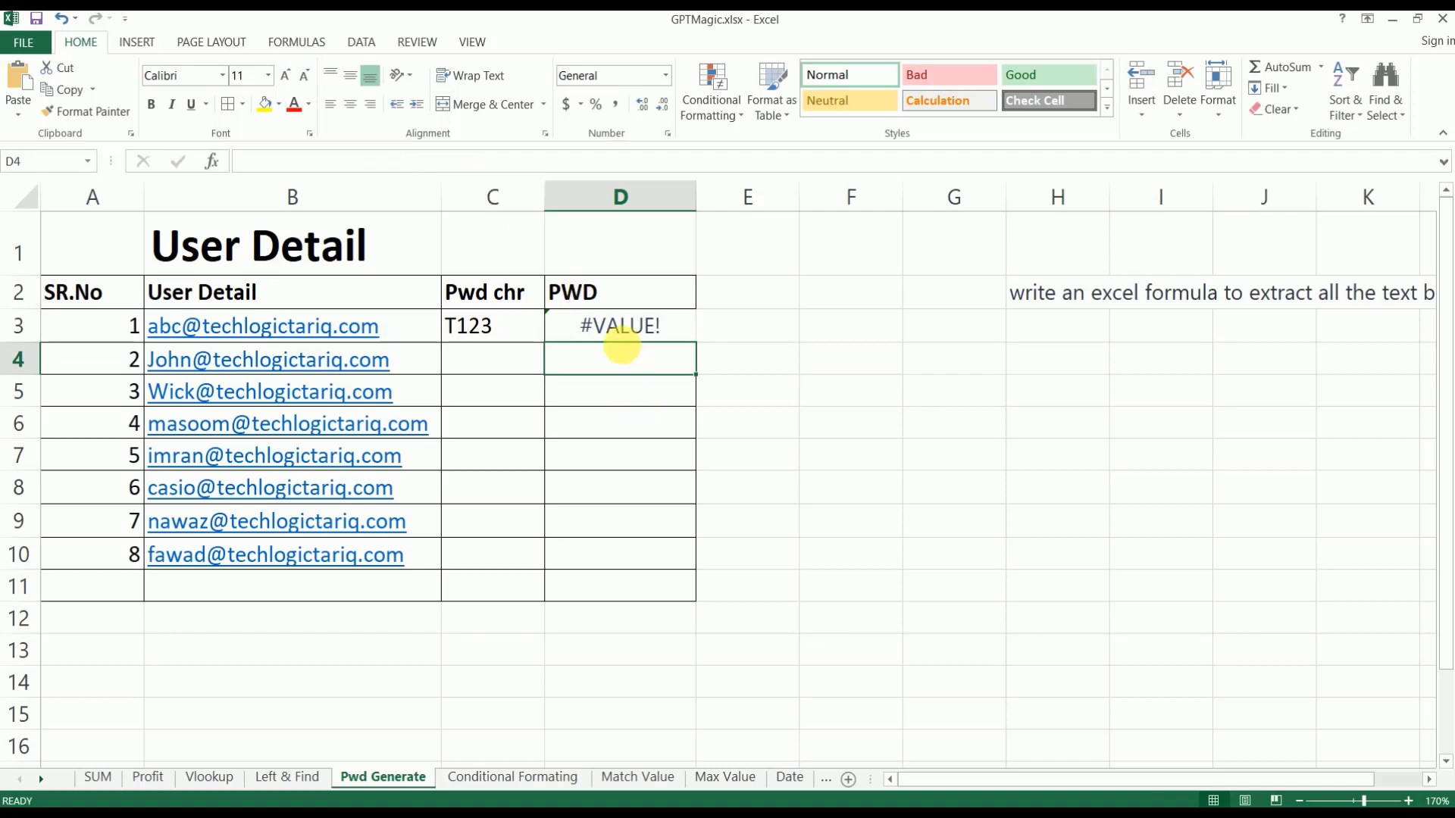
Replace the + operator in the D3 formula with &, making it =LEFT(B3,FIND("@",B3)-1)&C3.
click(633, 334)
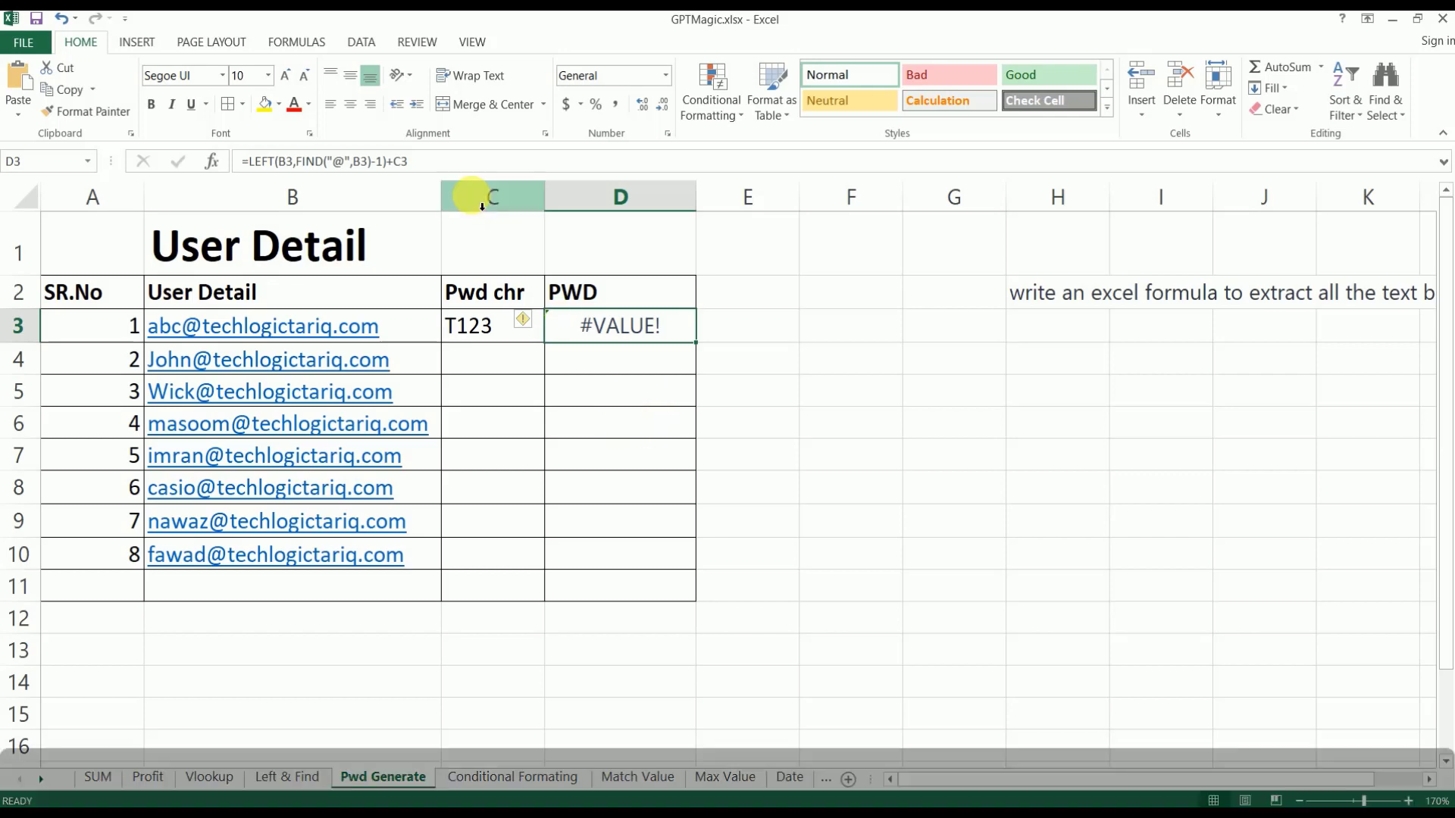
click(456, 168)
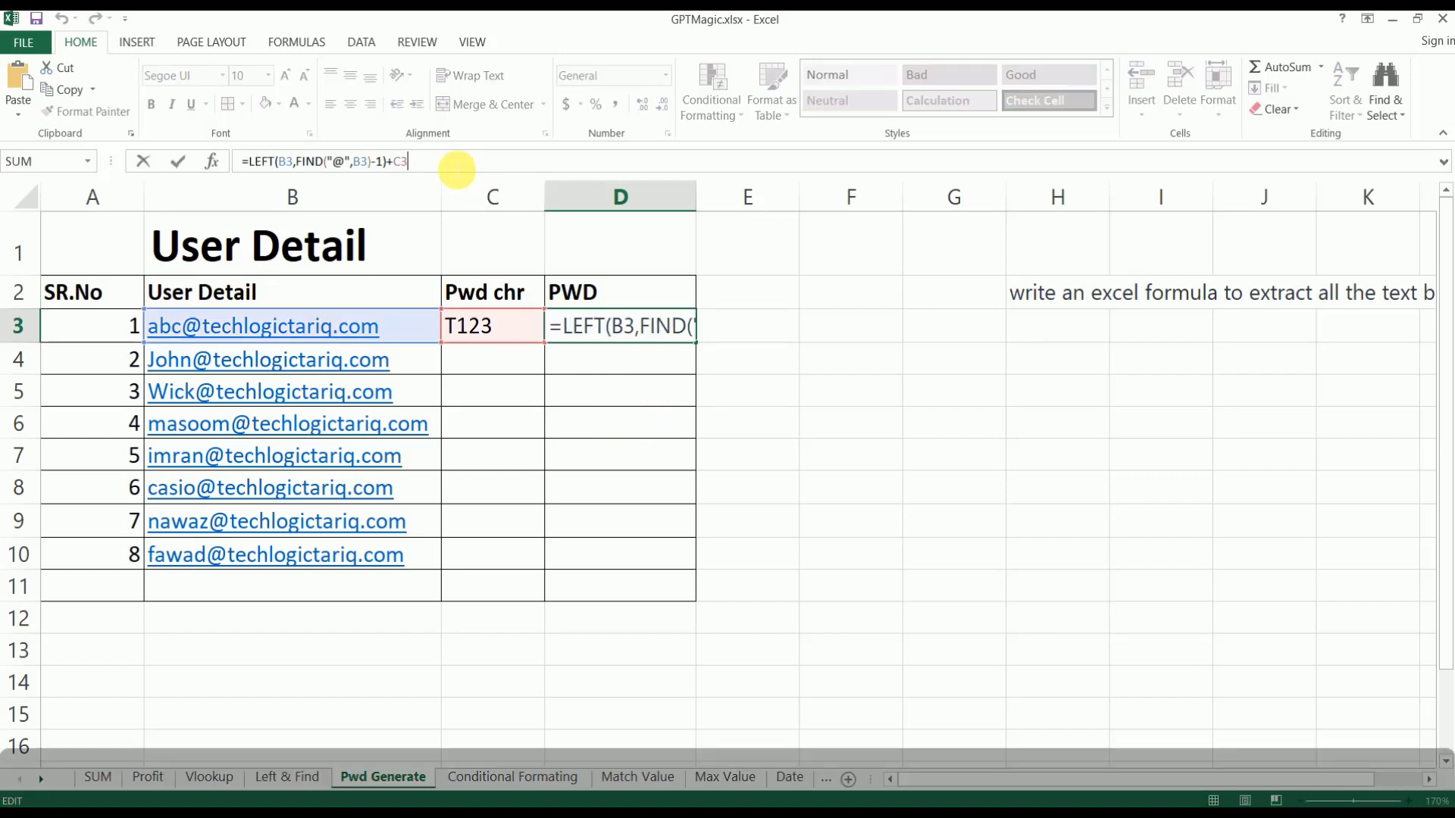
key(Left)
key(Left)
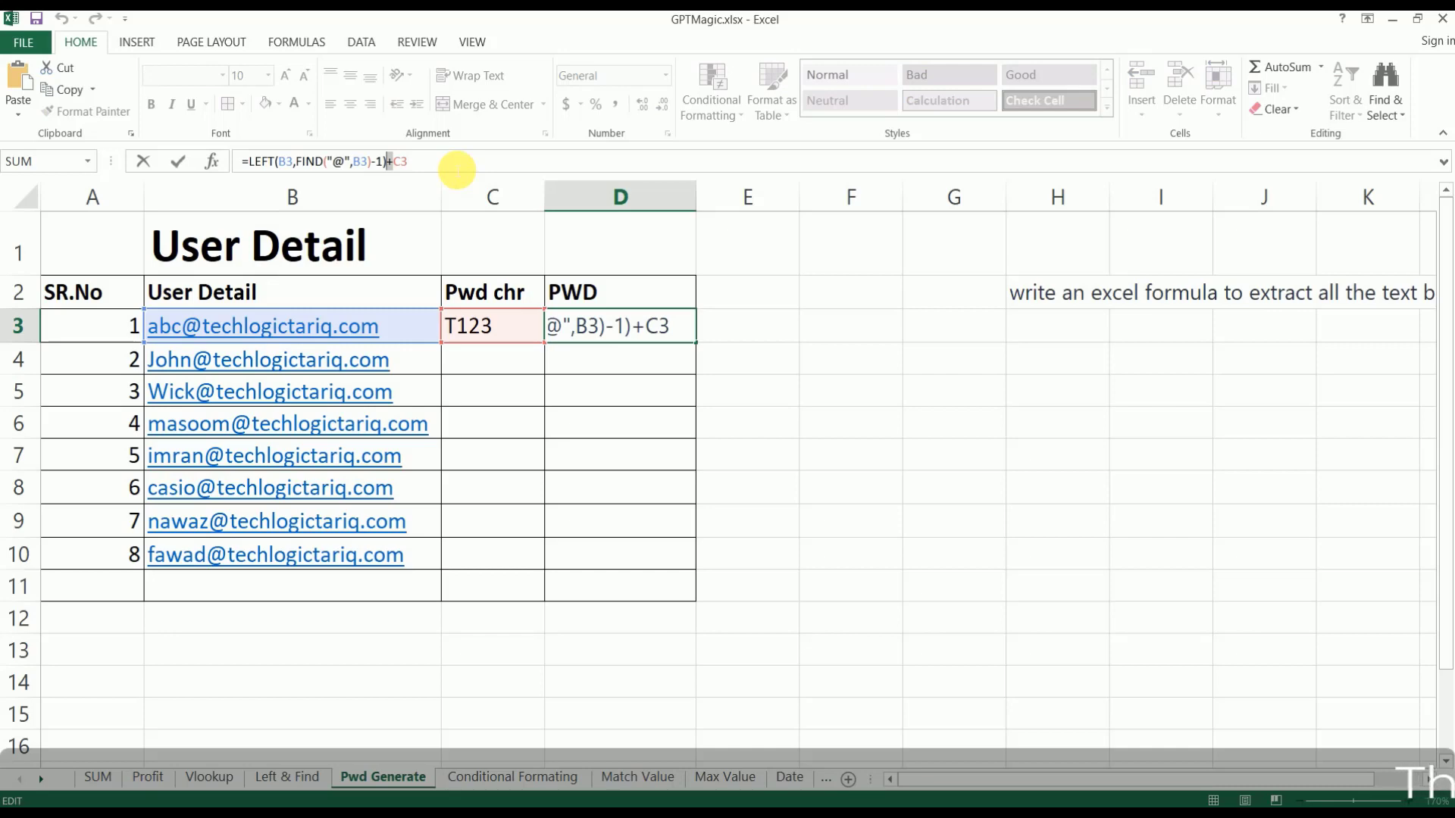
key(Return)
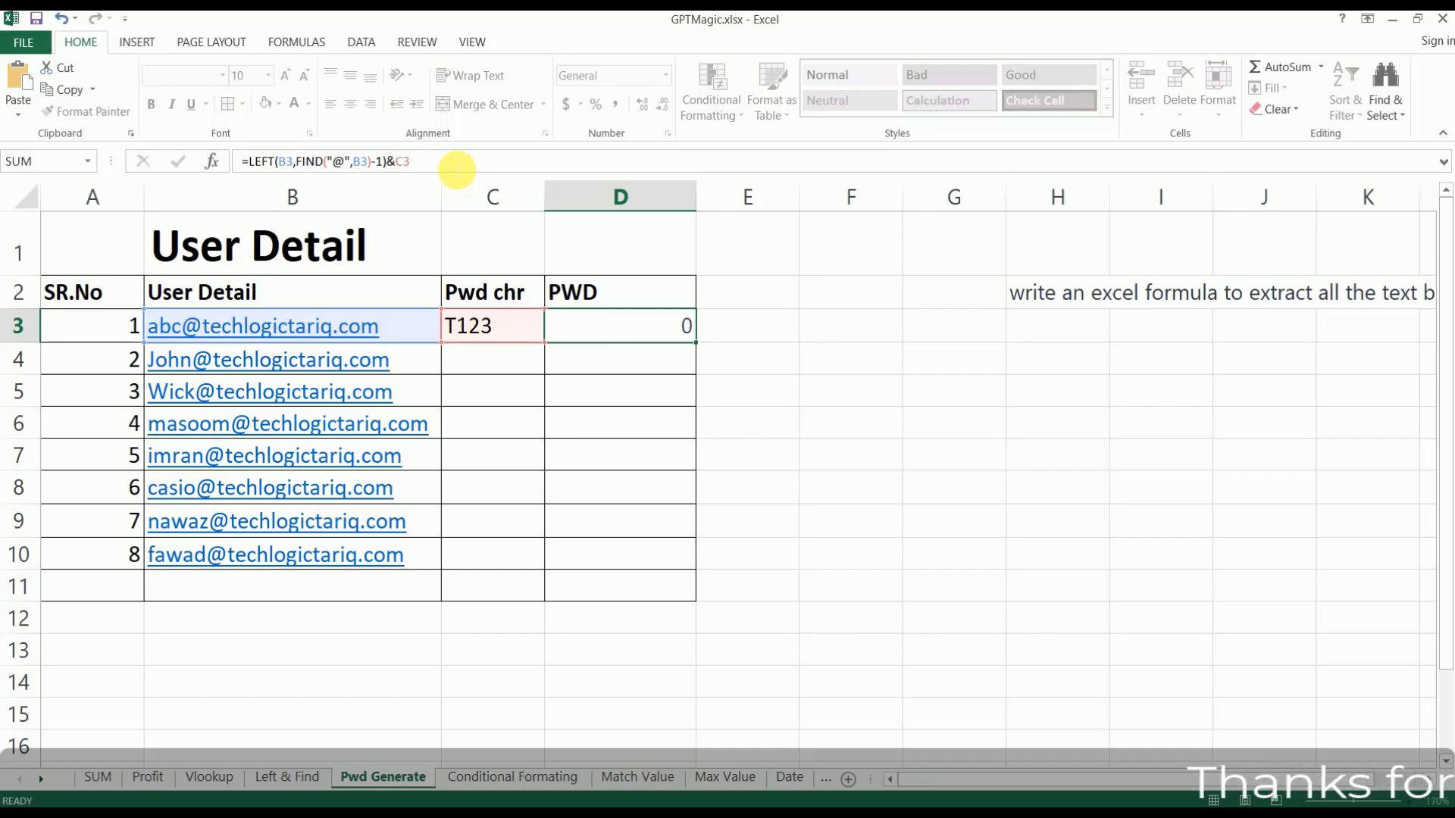
key(Up)
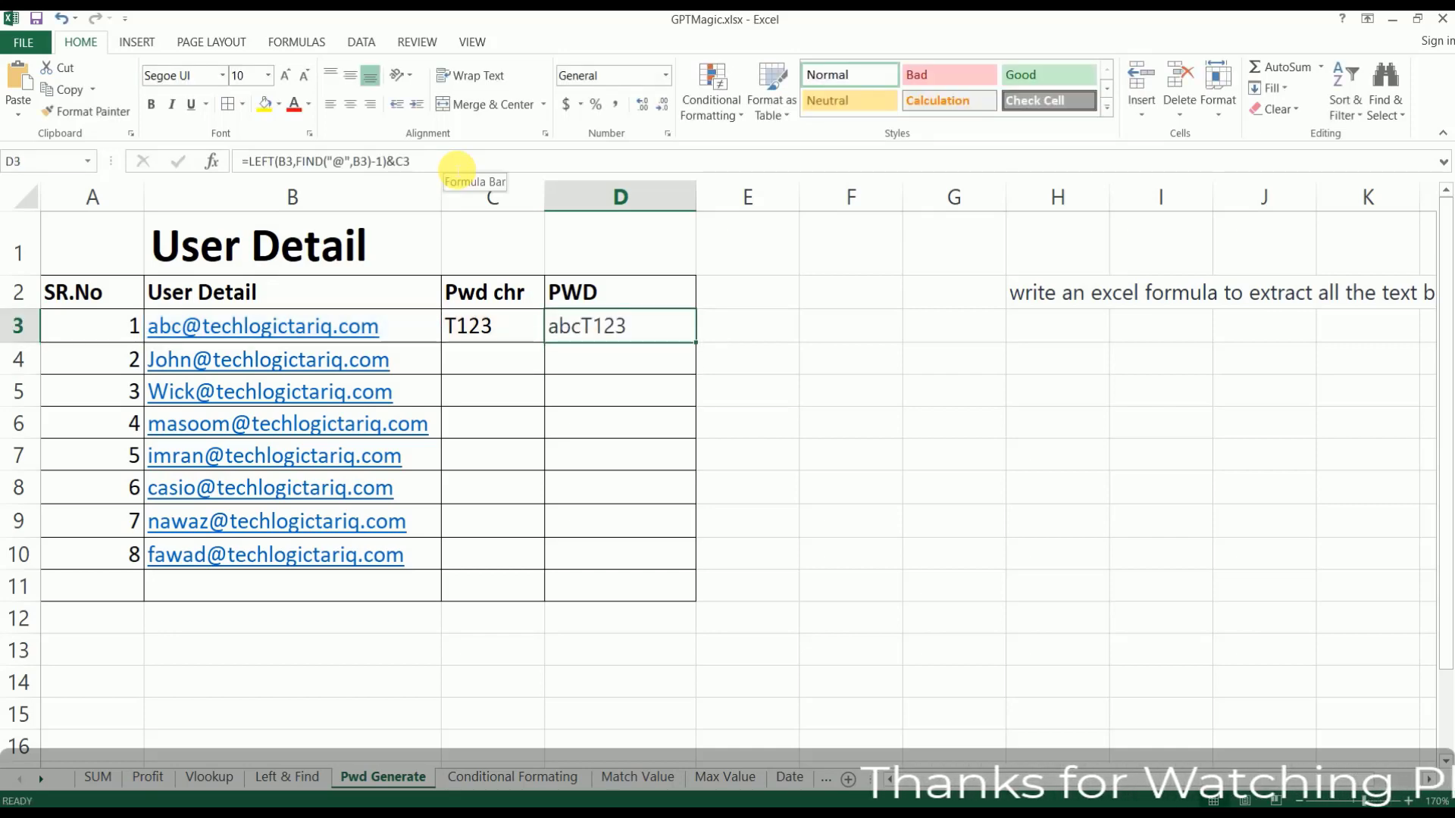
click(667, 368)
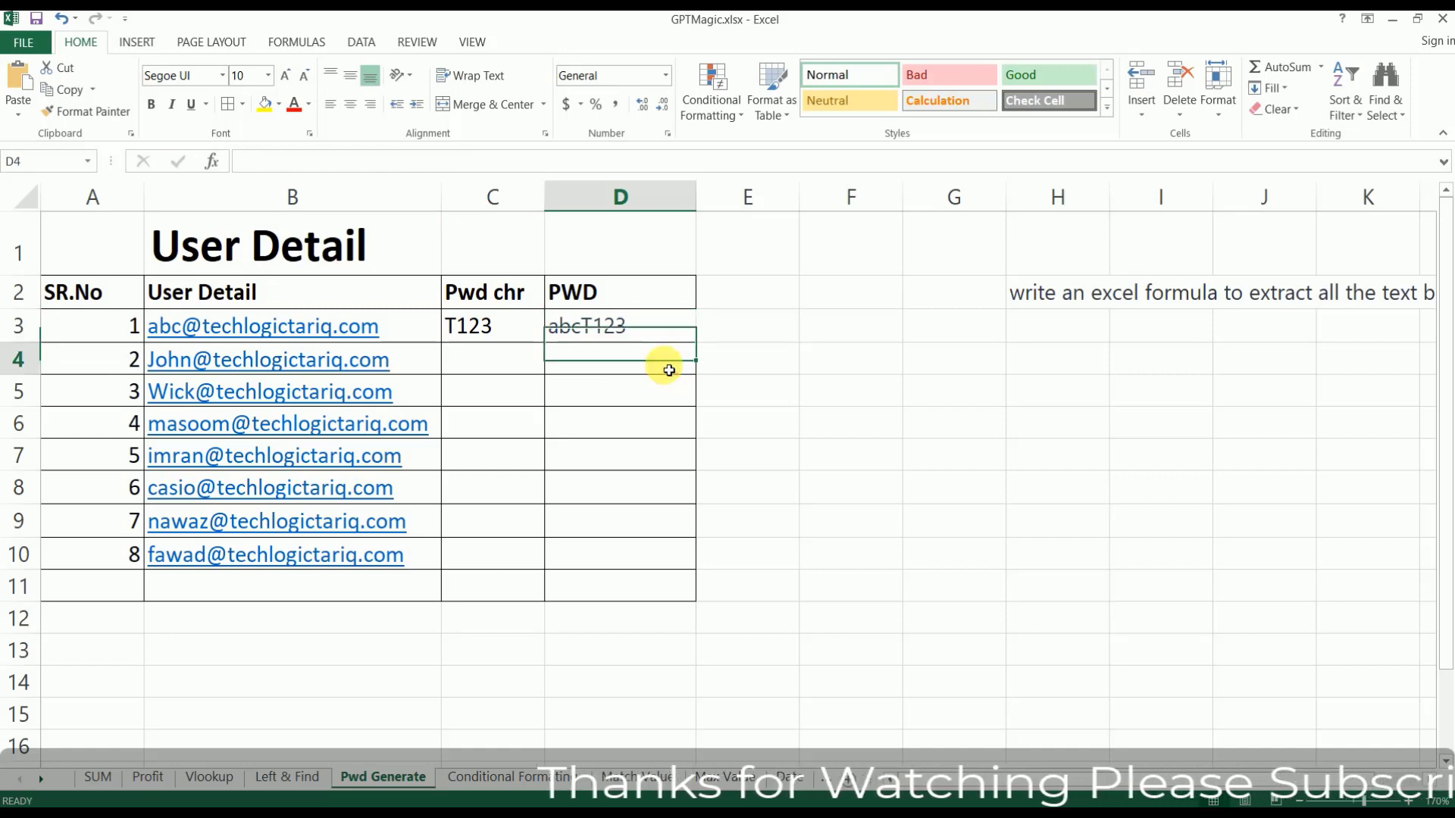
click(649, 322)
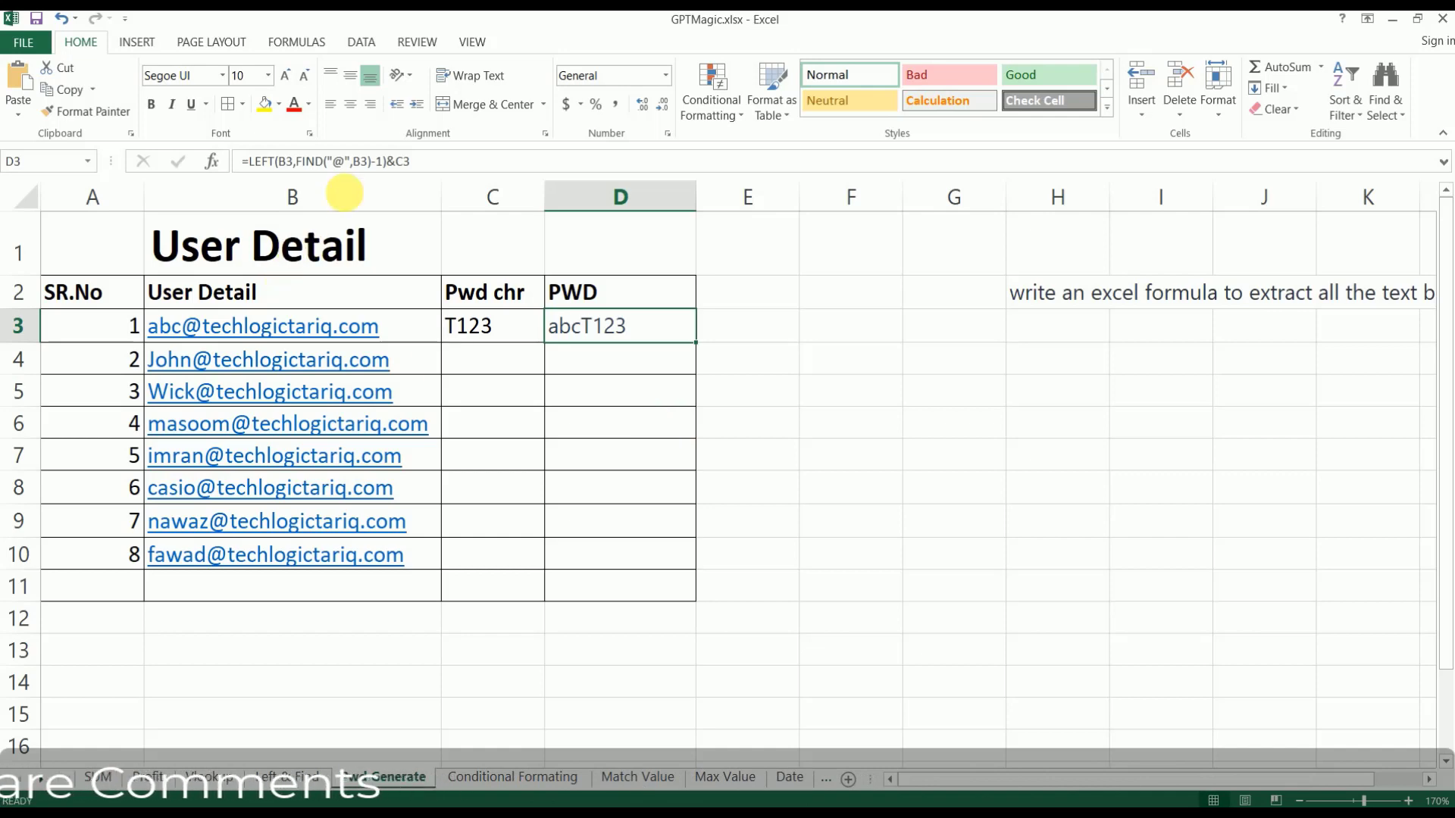
Fill the Pwd chr series from C3 down to C10 and the PWD formula from D3 down to D10.
click(518, 333)
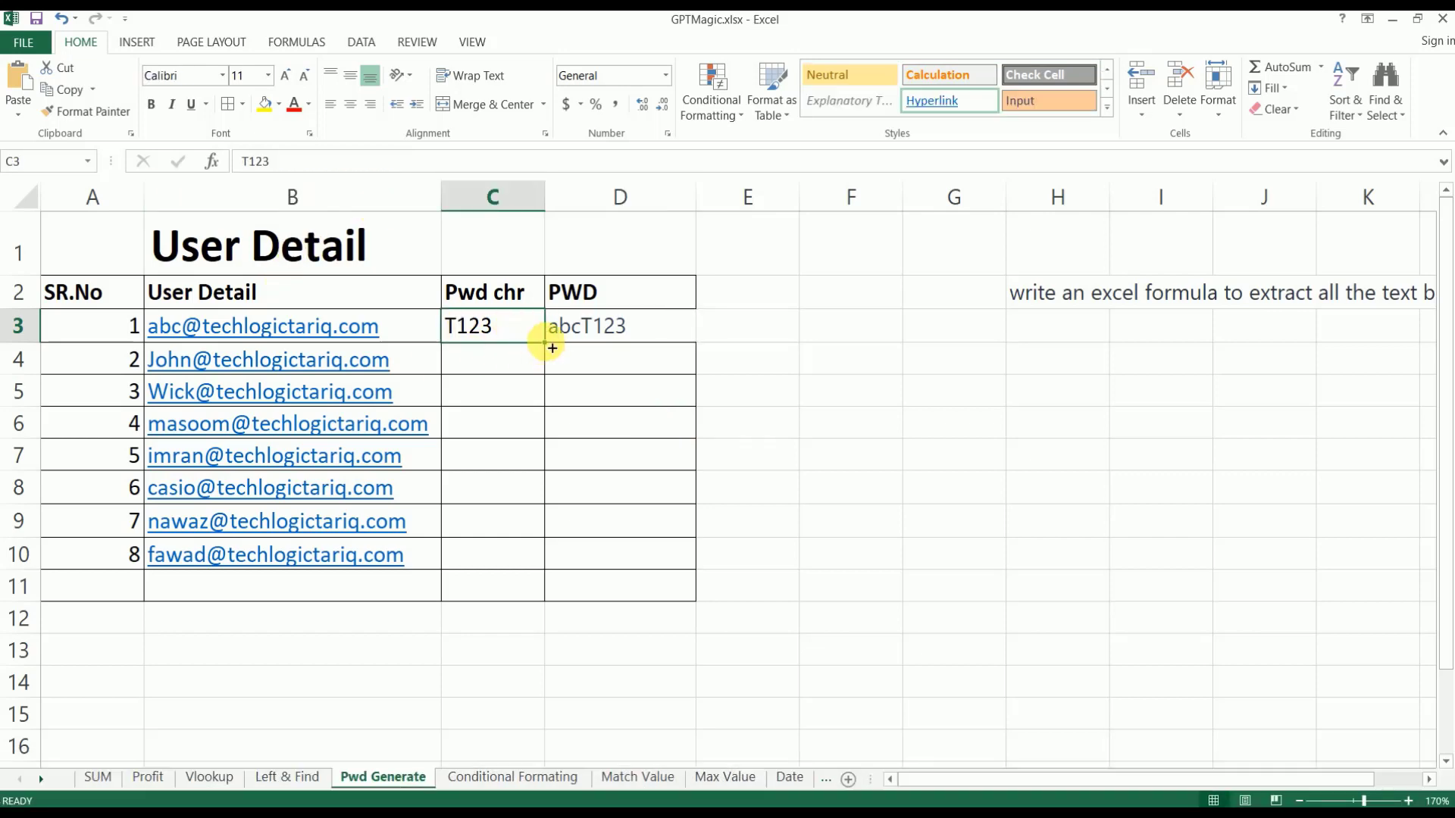
drag(552, 347, 539, 559)
click(672, 328)
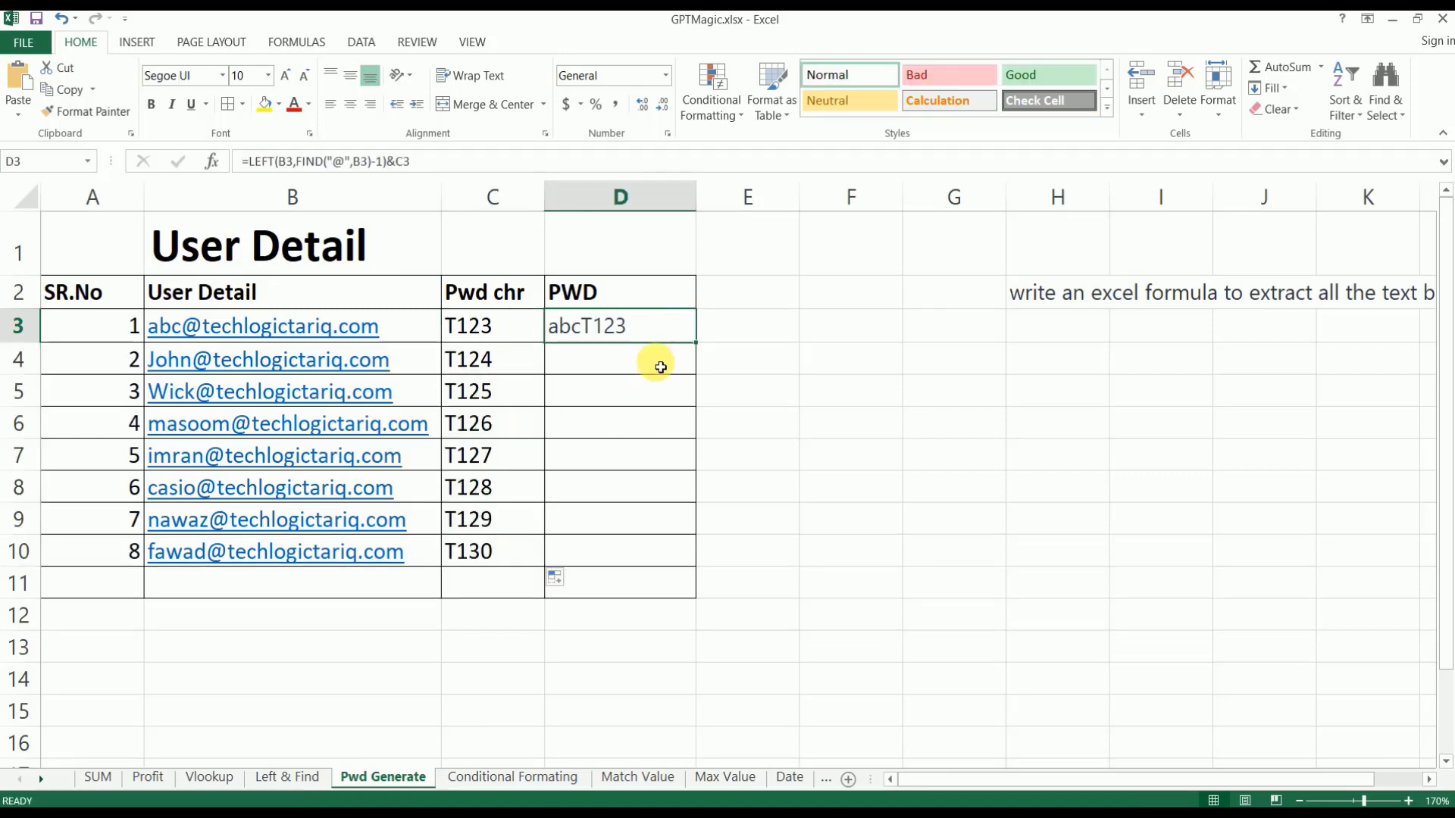
drag(699, 348, 666, 561)
click(796, 391)
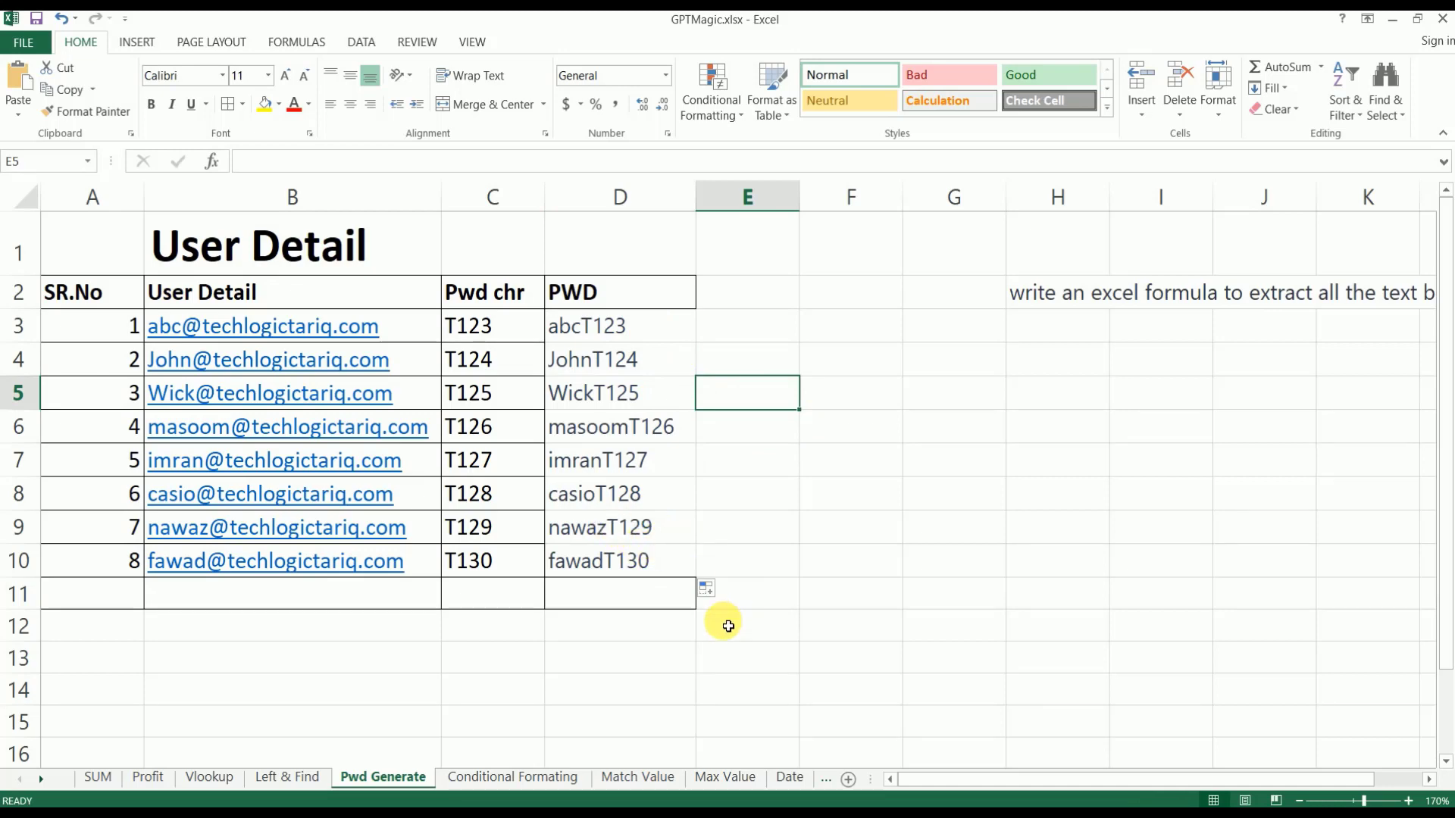
Copy the conditional formatting request for c3:c10 from cell G2 of the Conditional Formating sheet and submit it to ChatGPT.
click(503, 780)
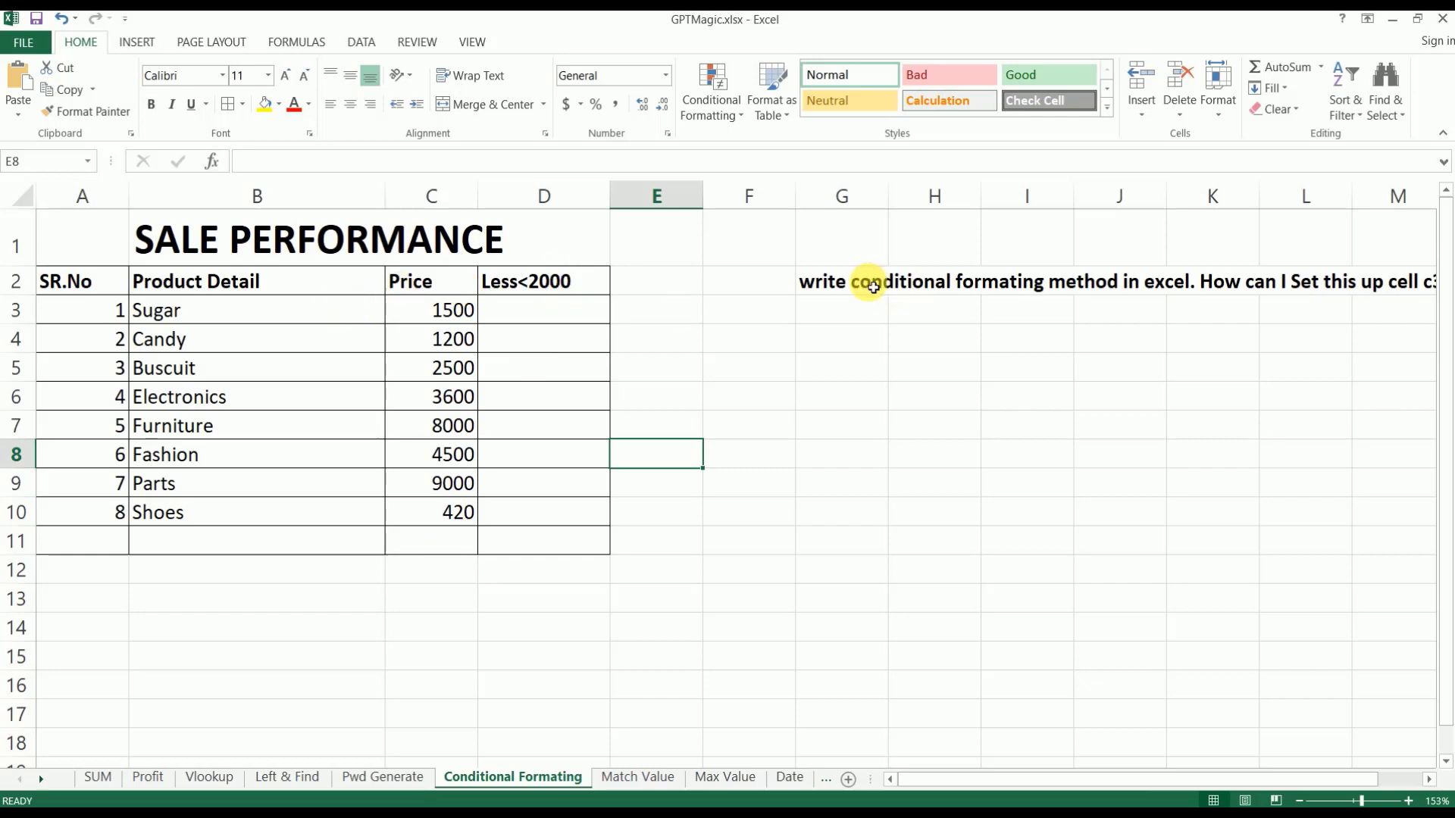
click(839, 288)
key(ctrl+c)
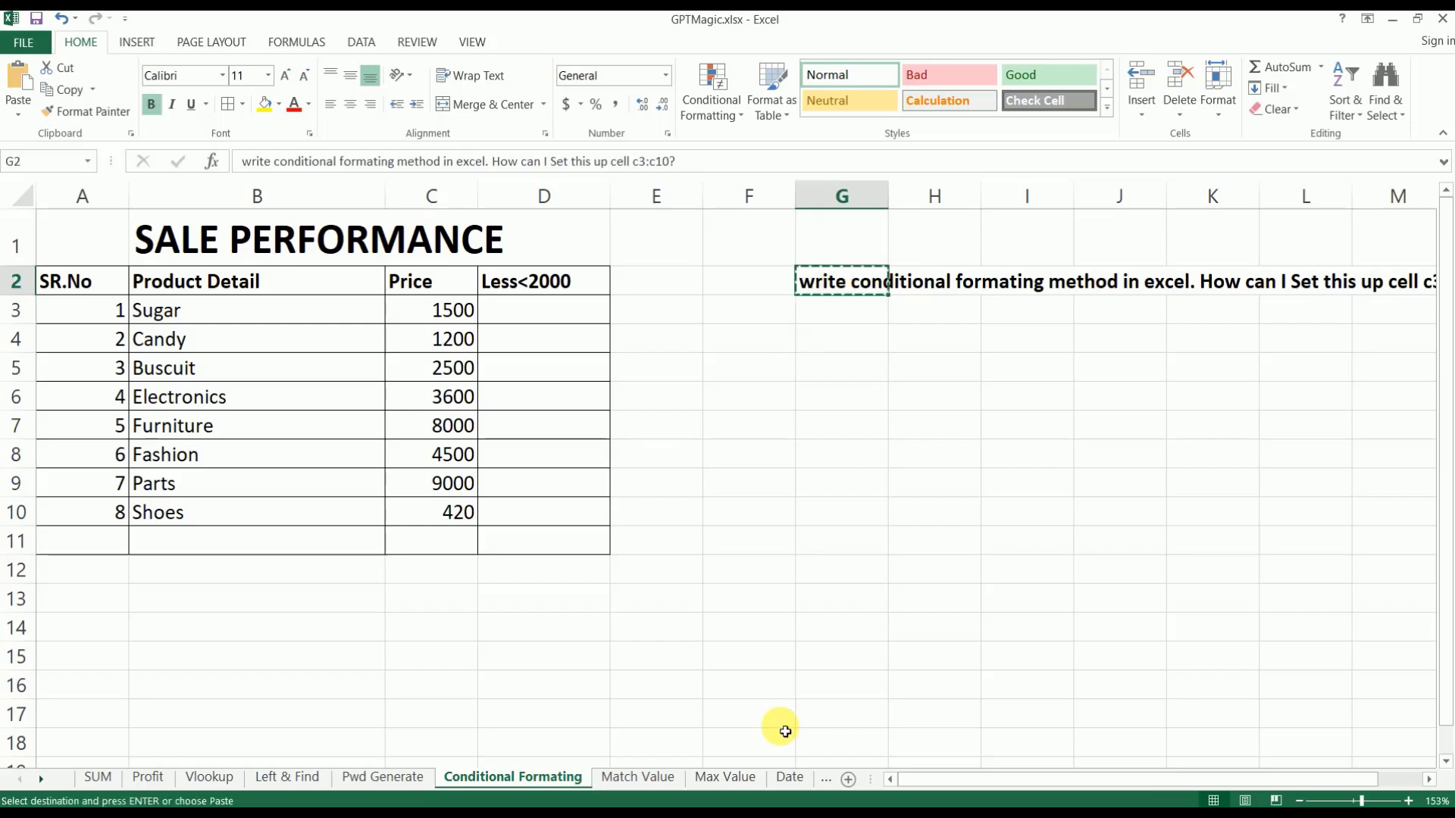
key(alt+Tab)
click(731, 728)
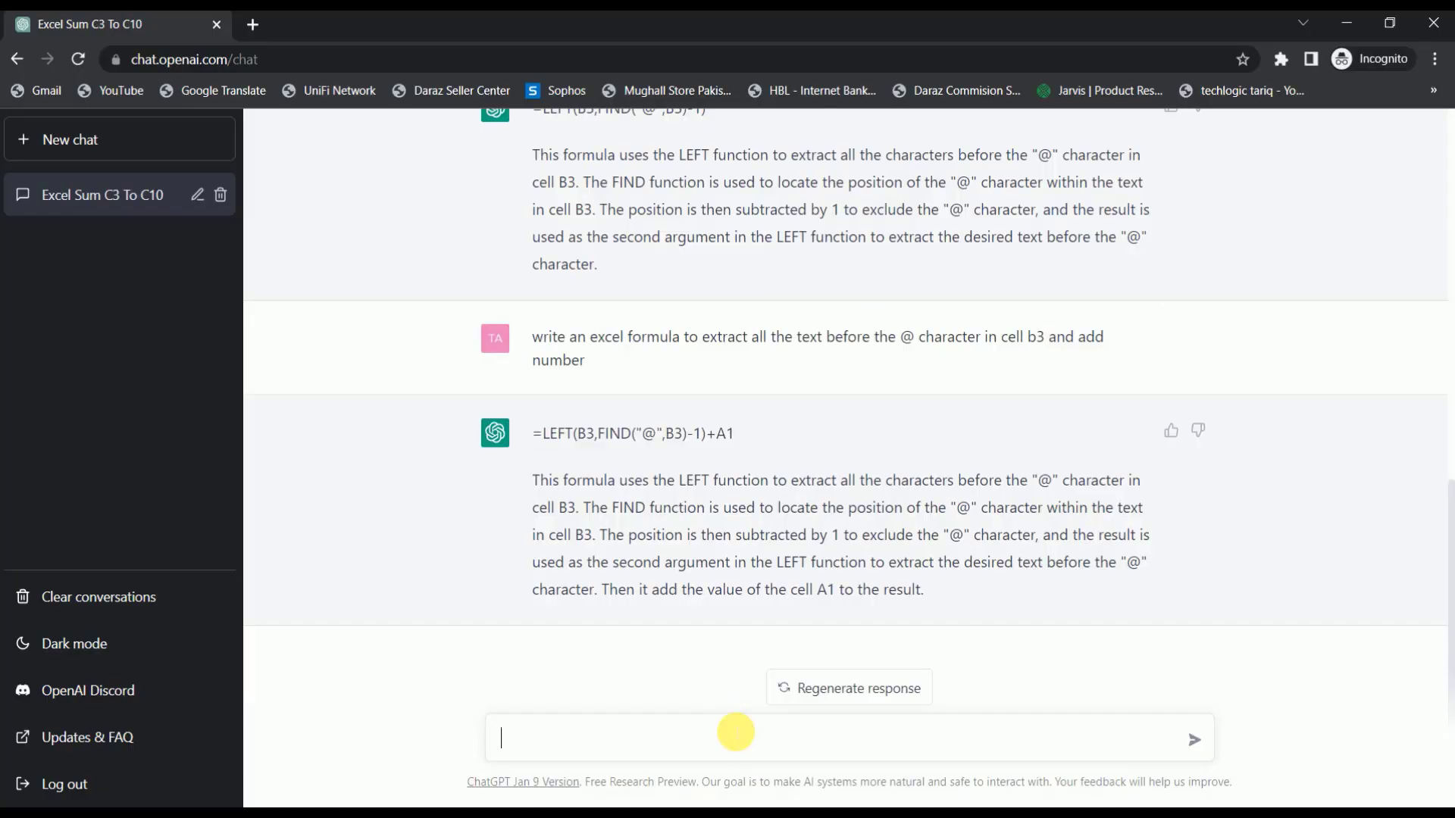
key(ctrl+v)
click(1199, 740)
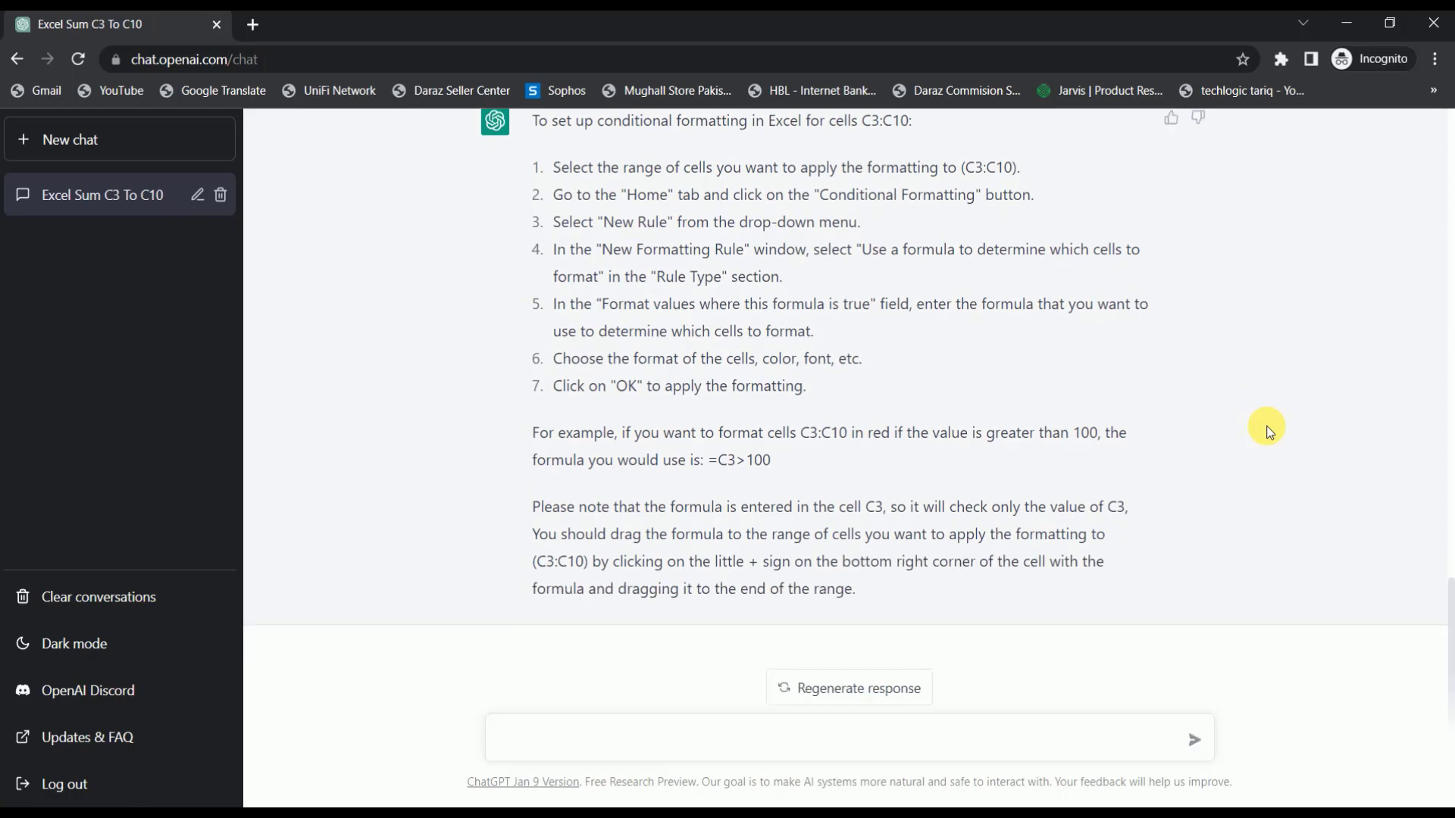
Switch back to Excel and start a new conditional formatting rule for D3 that uses a formula to determine which cells to format.
key(alt+Tab)
click(542, 318)
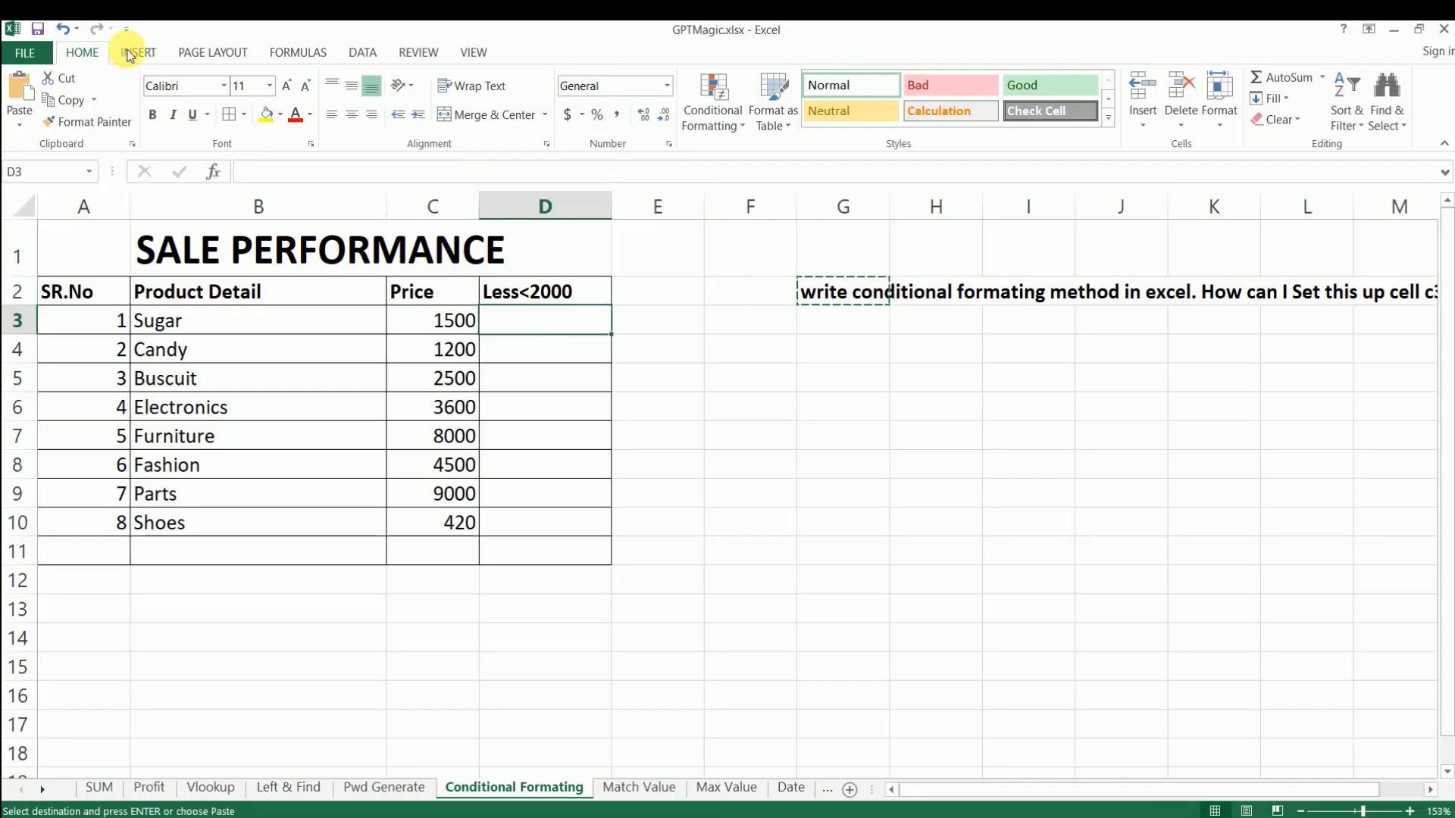
click(1140, 125)
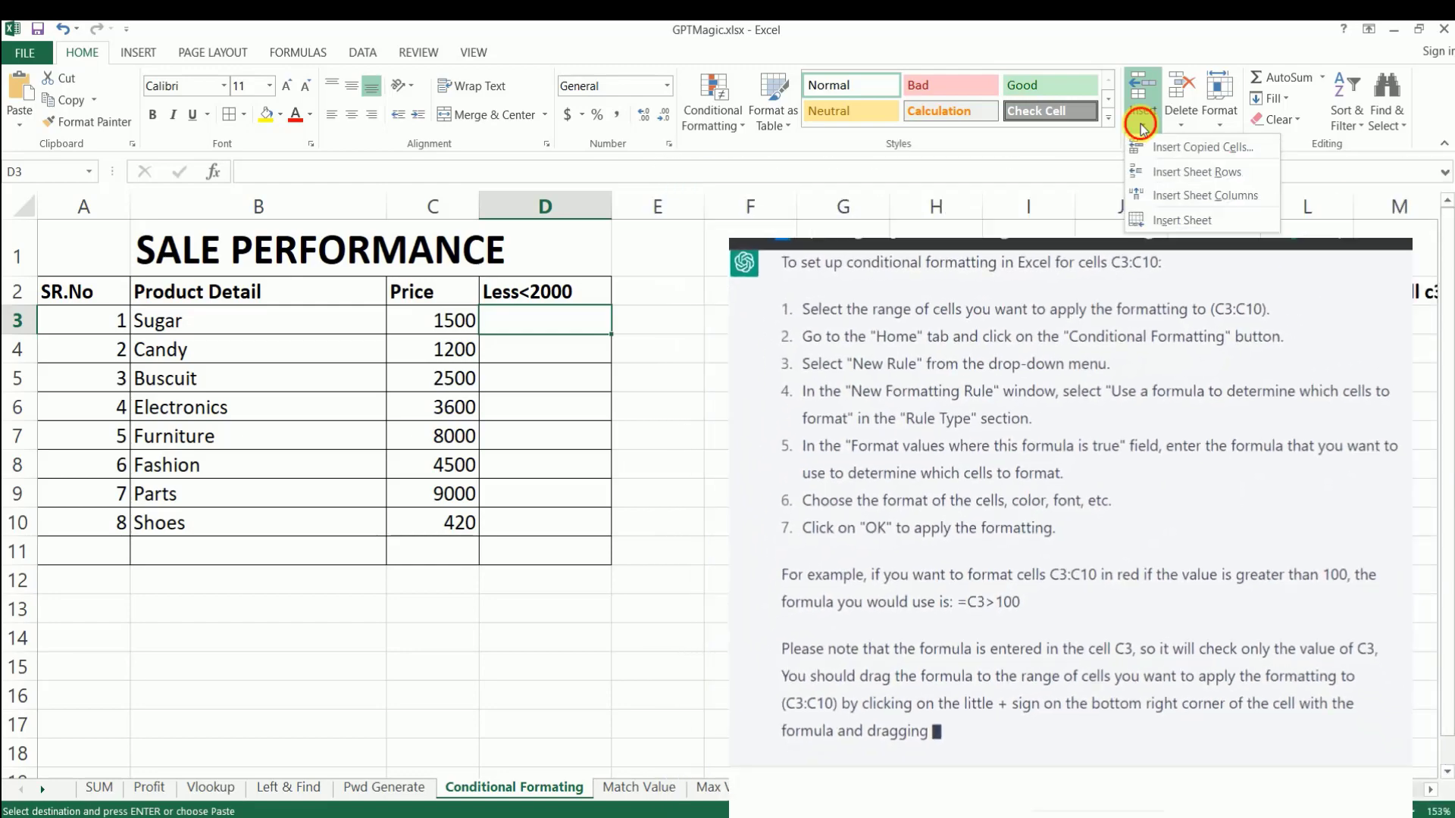
click(1140, 124)
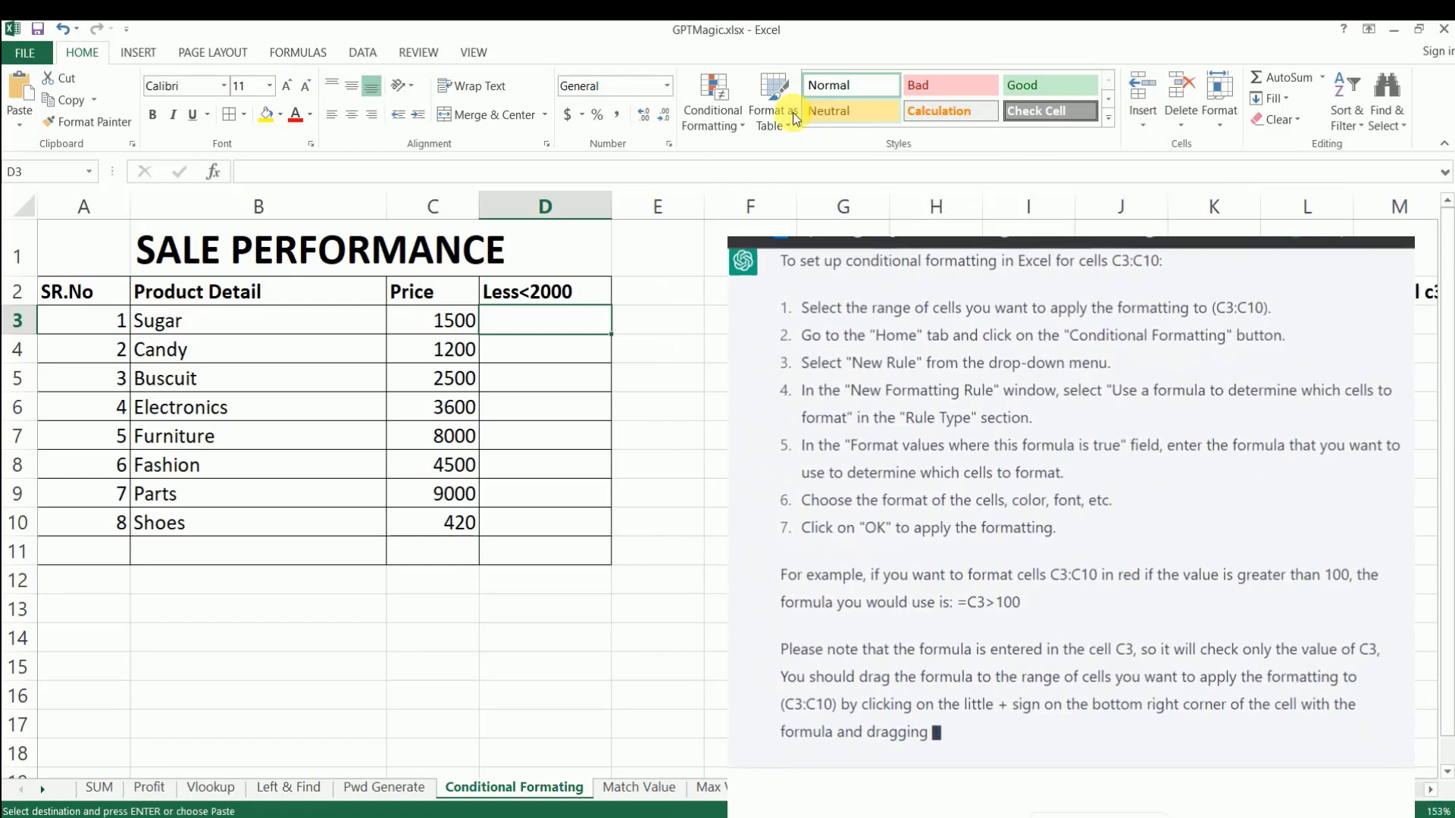
click(744, 124)
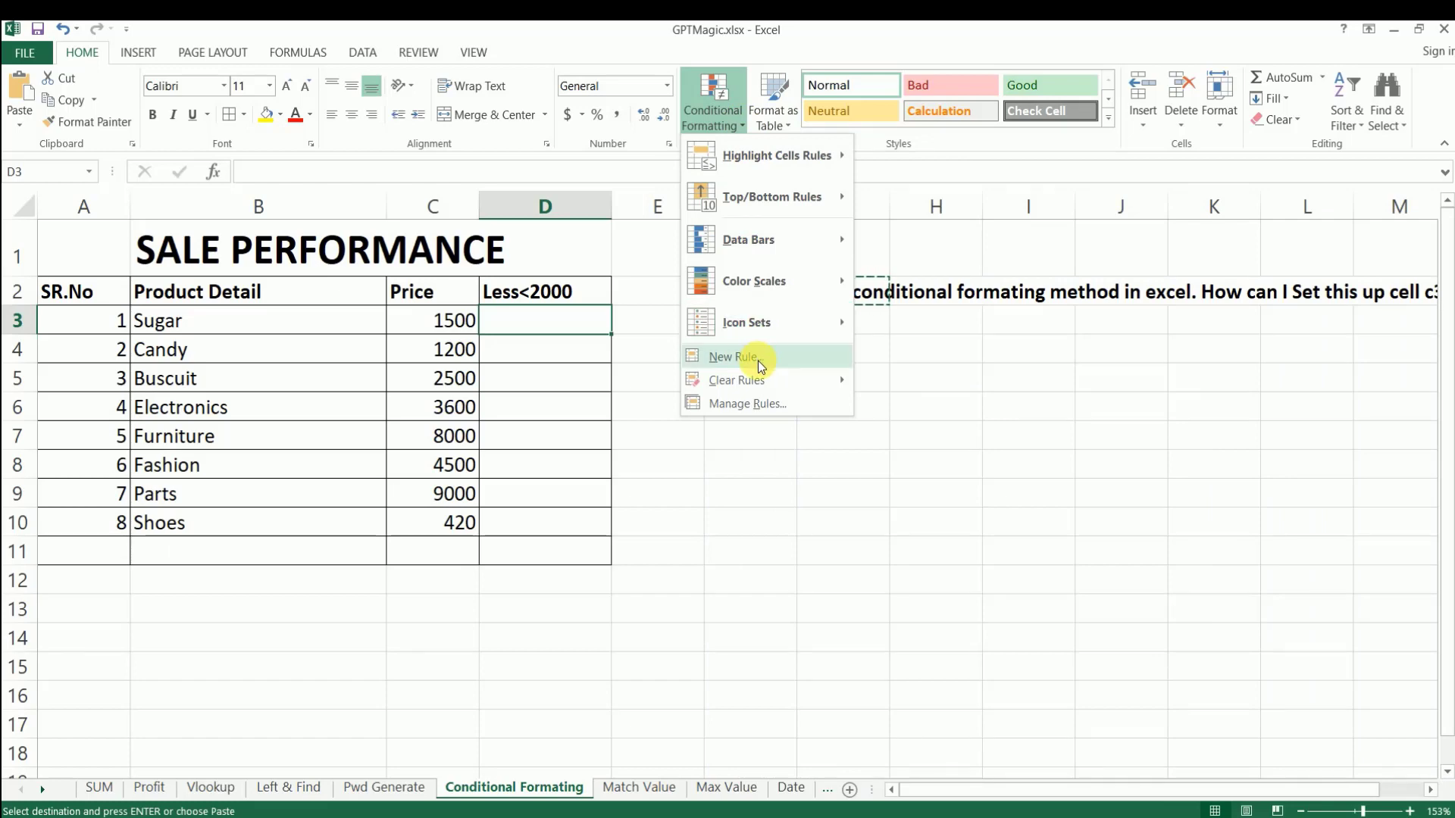
click(758, 361)
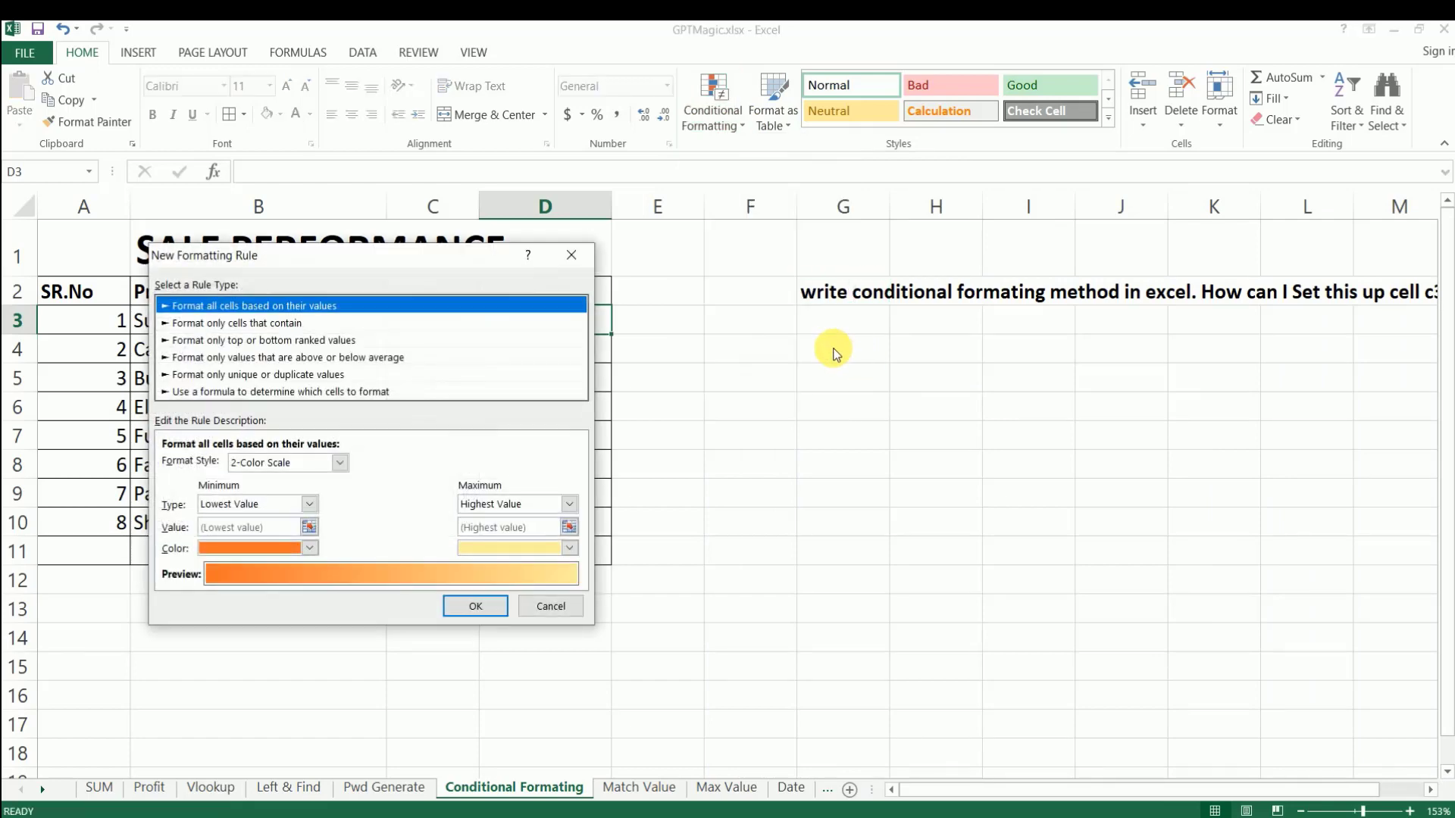
click(230, 393)
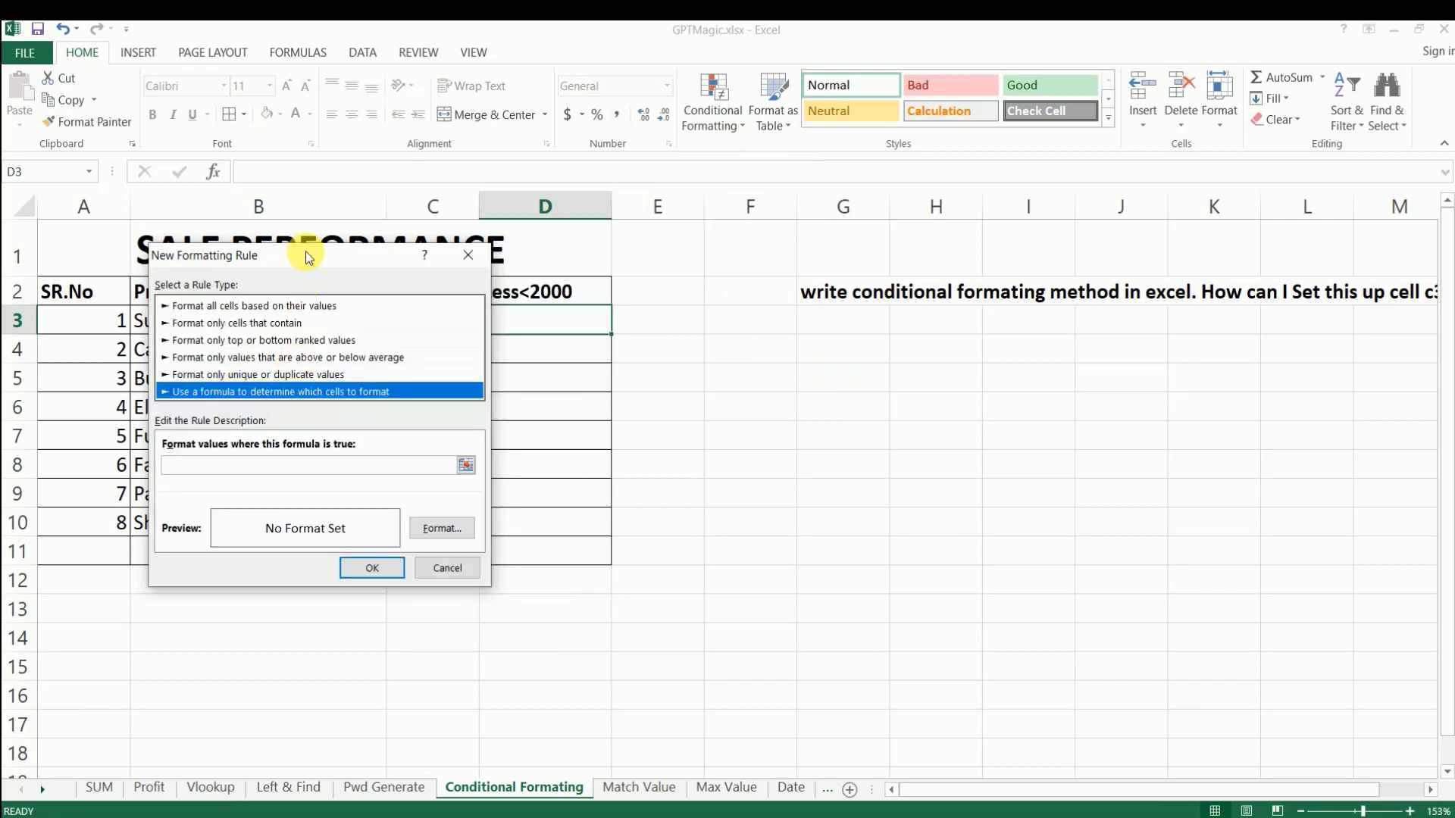
drag(306, 256, 798, 286)
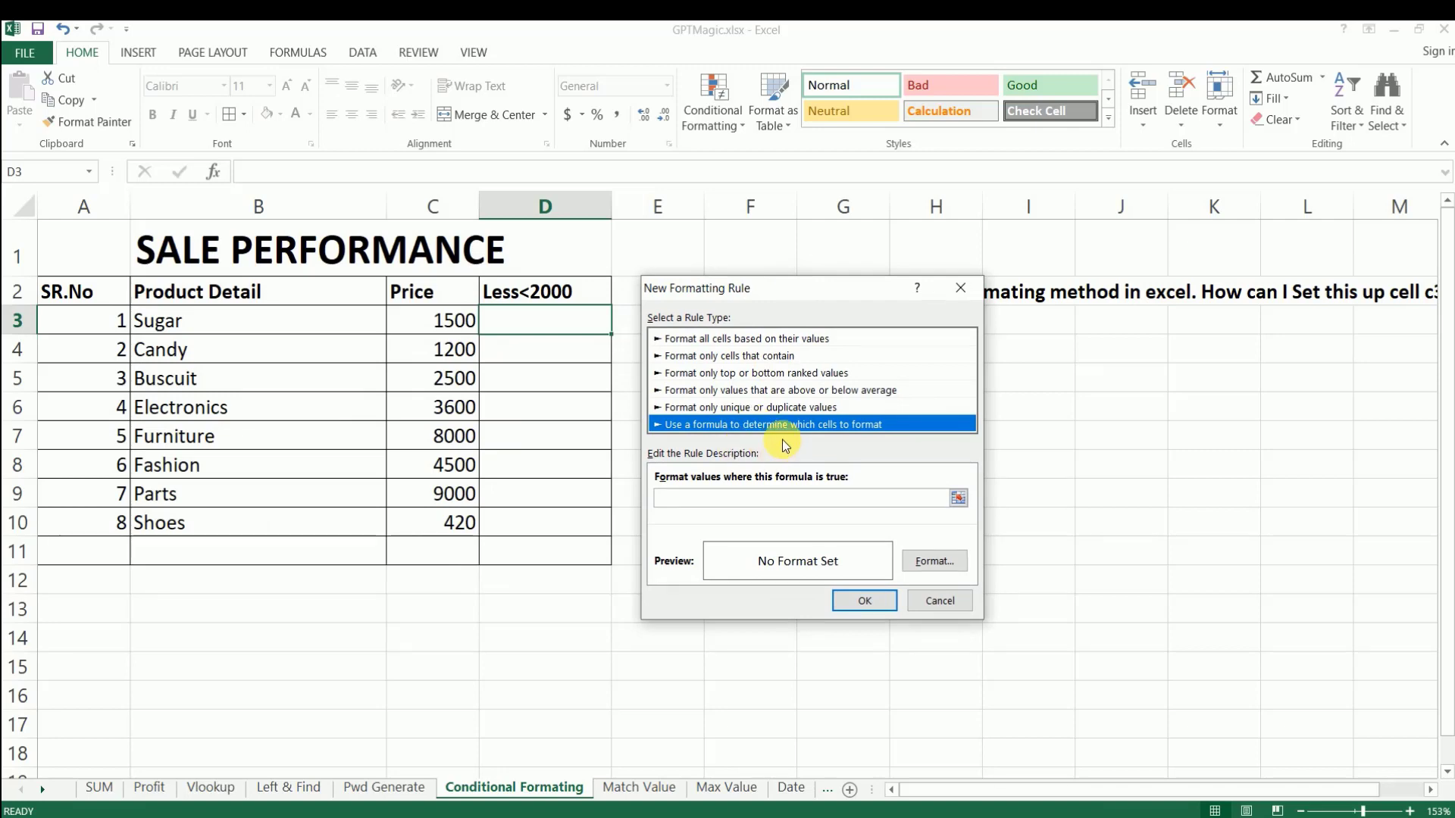
Enter =c3<2000 as the formula of the new formatting rule.
click(957, 500)
text(=c<)
key(Left)
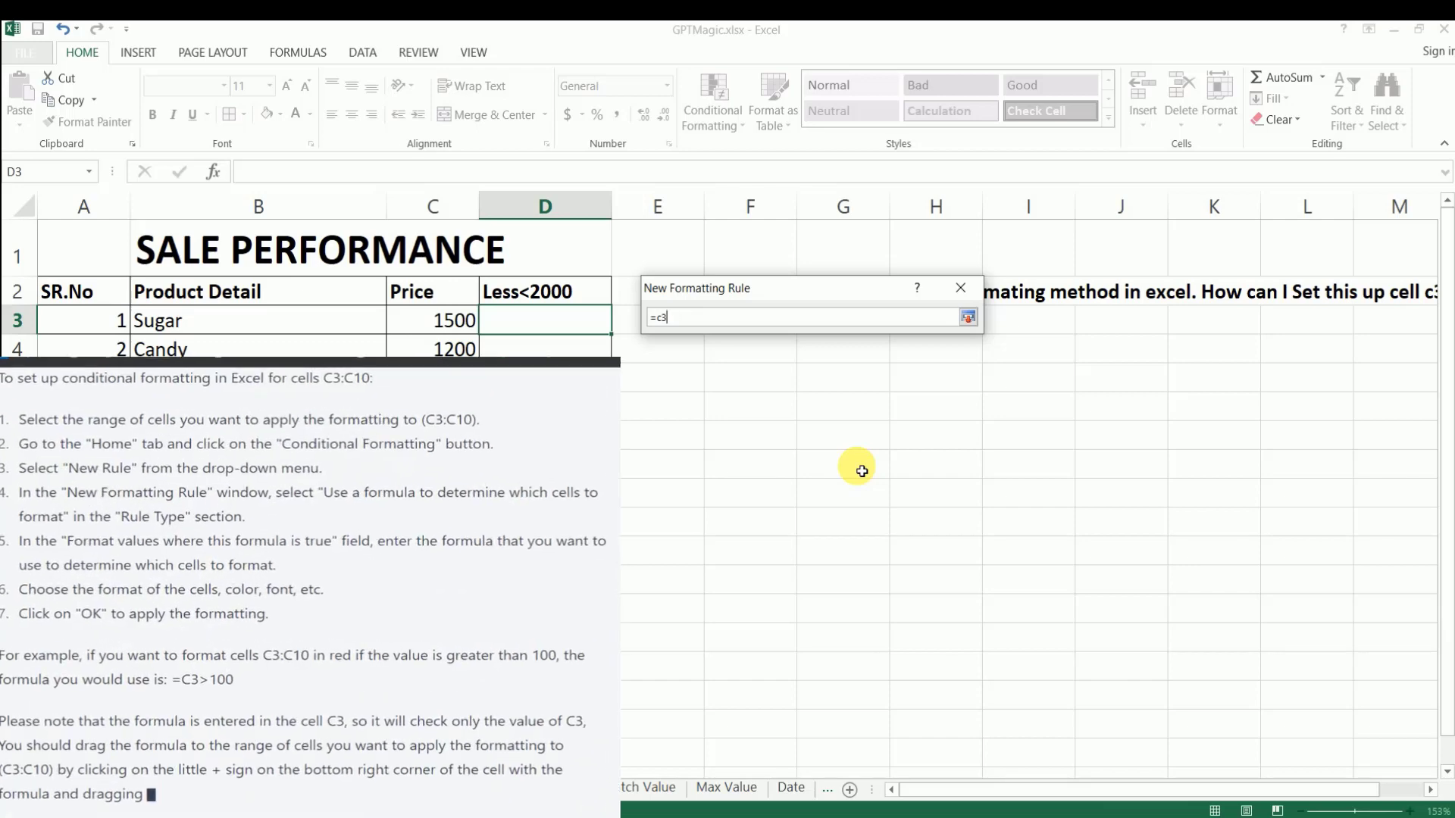
text(3<)
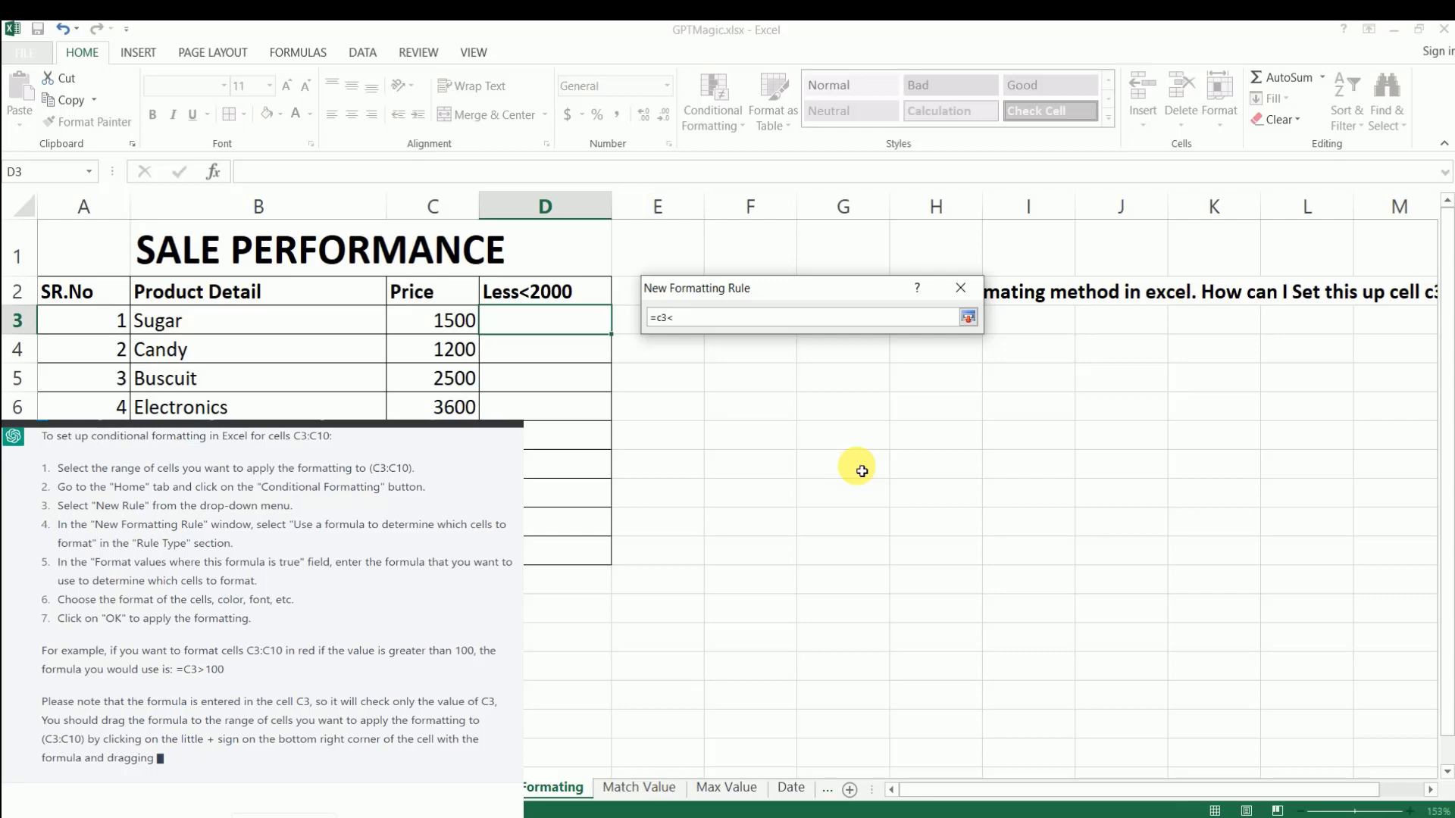
text(2000)
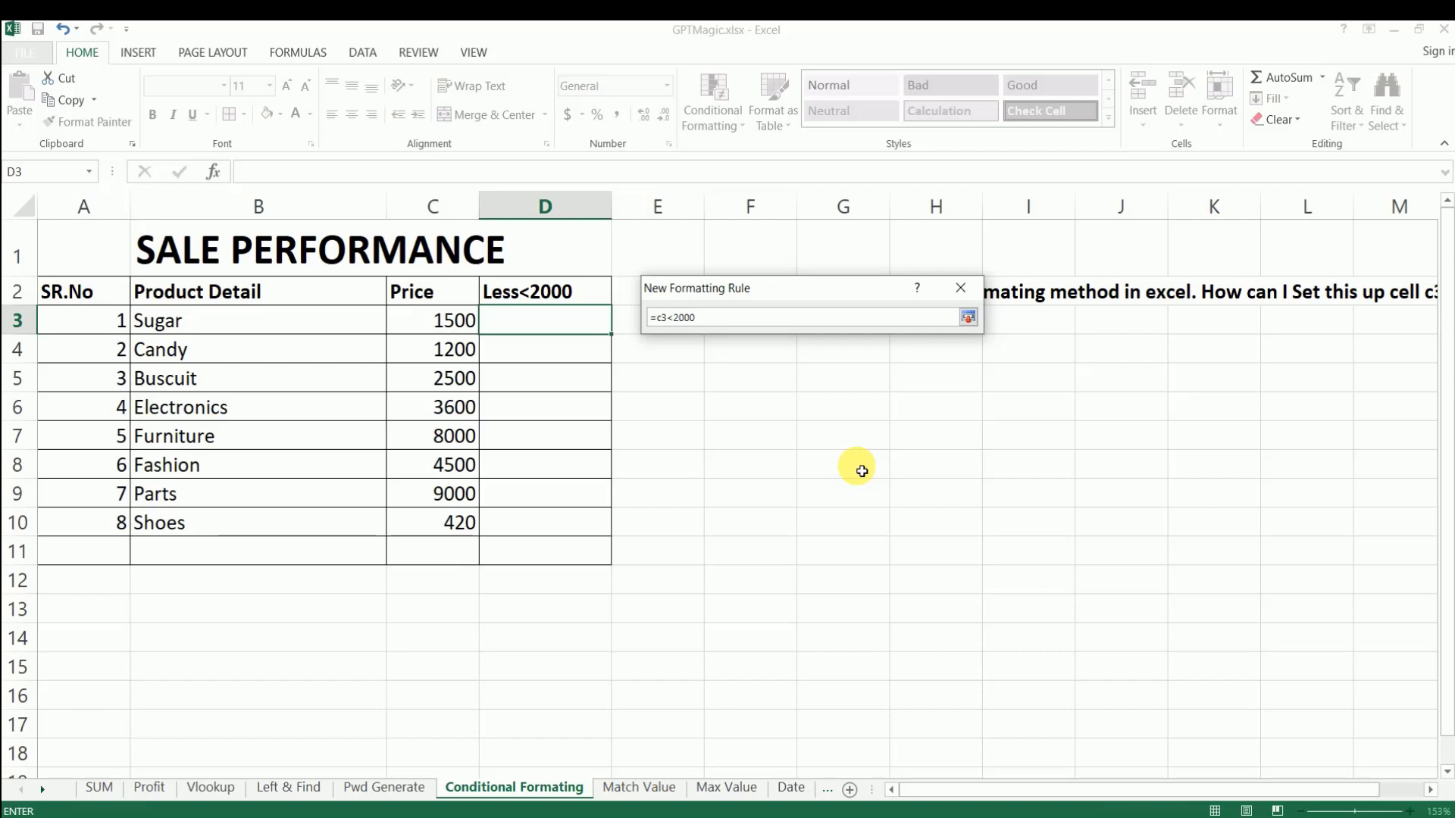
click(966, 317)
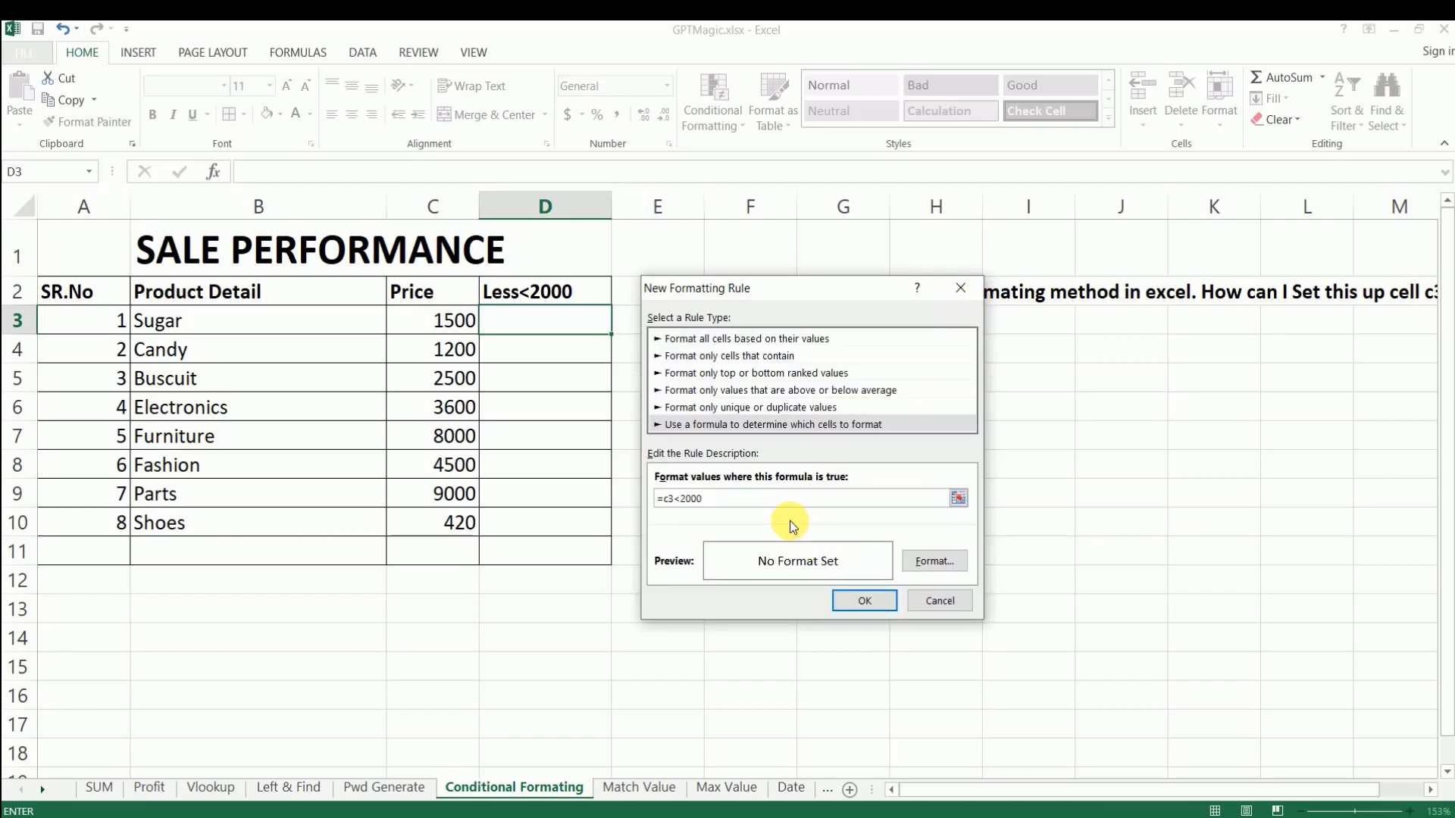
Apply the rule to D3 with a red background fill and copy the formatting down to D10.
click(925, 563)
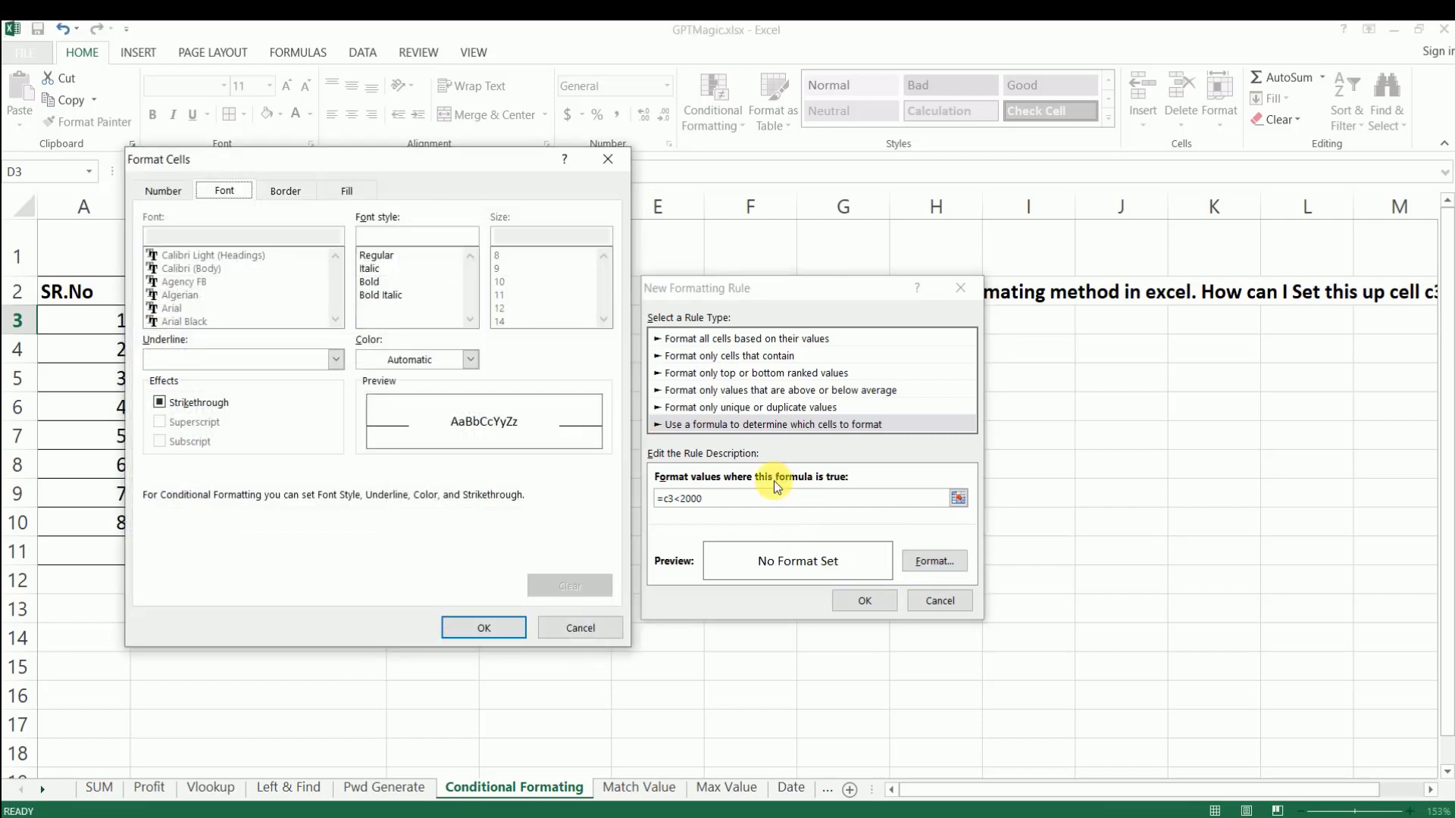
click(347, 191)
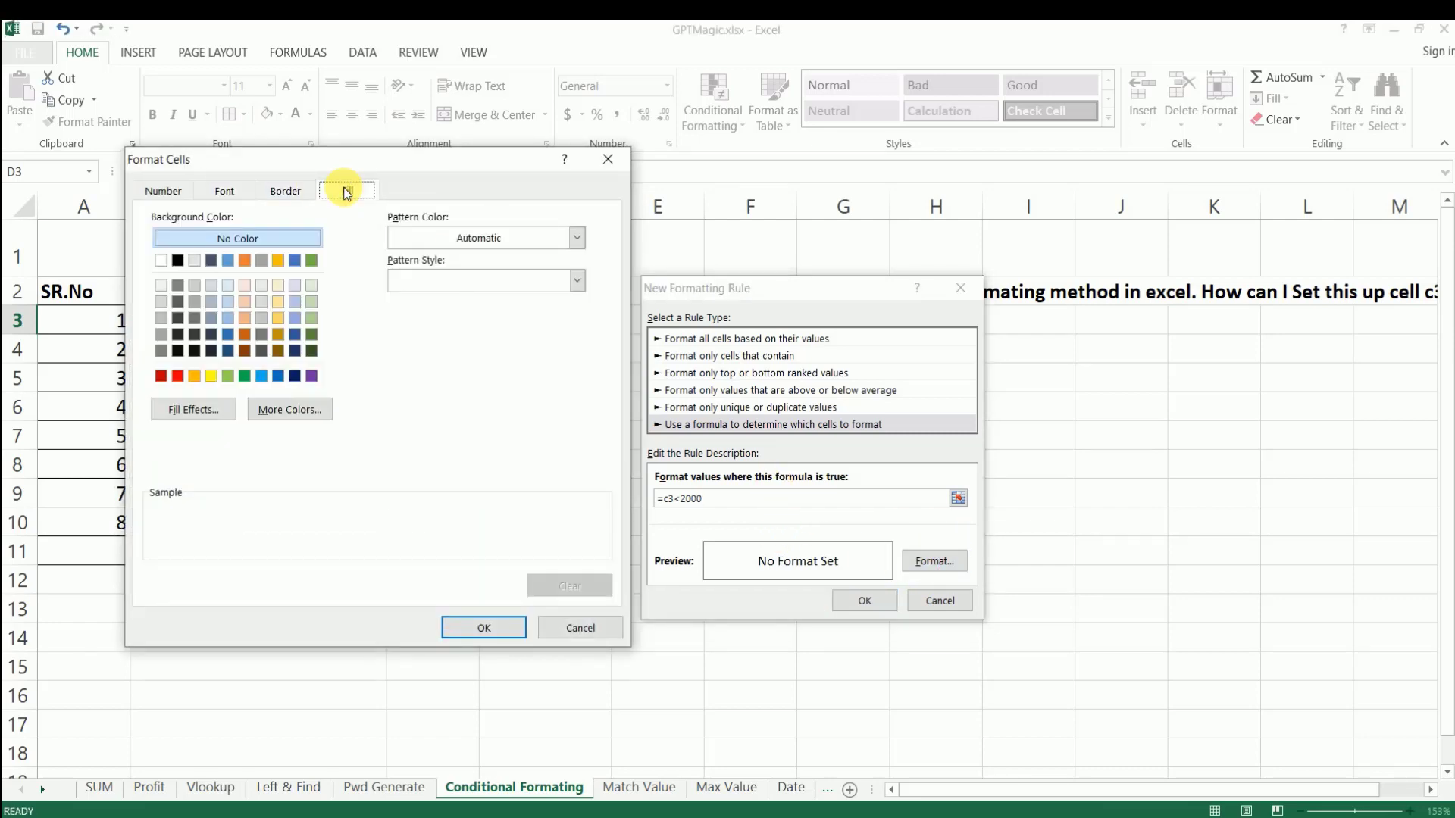
click(175, 376)
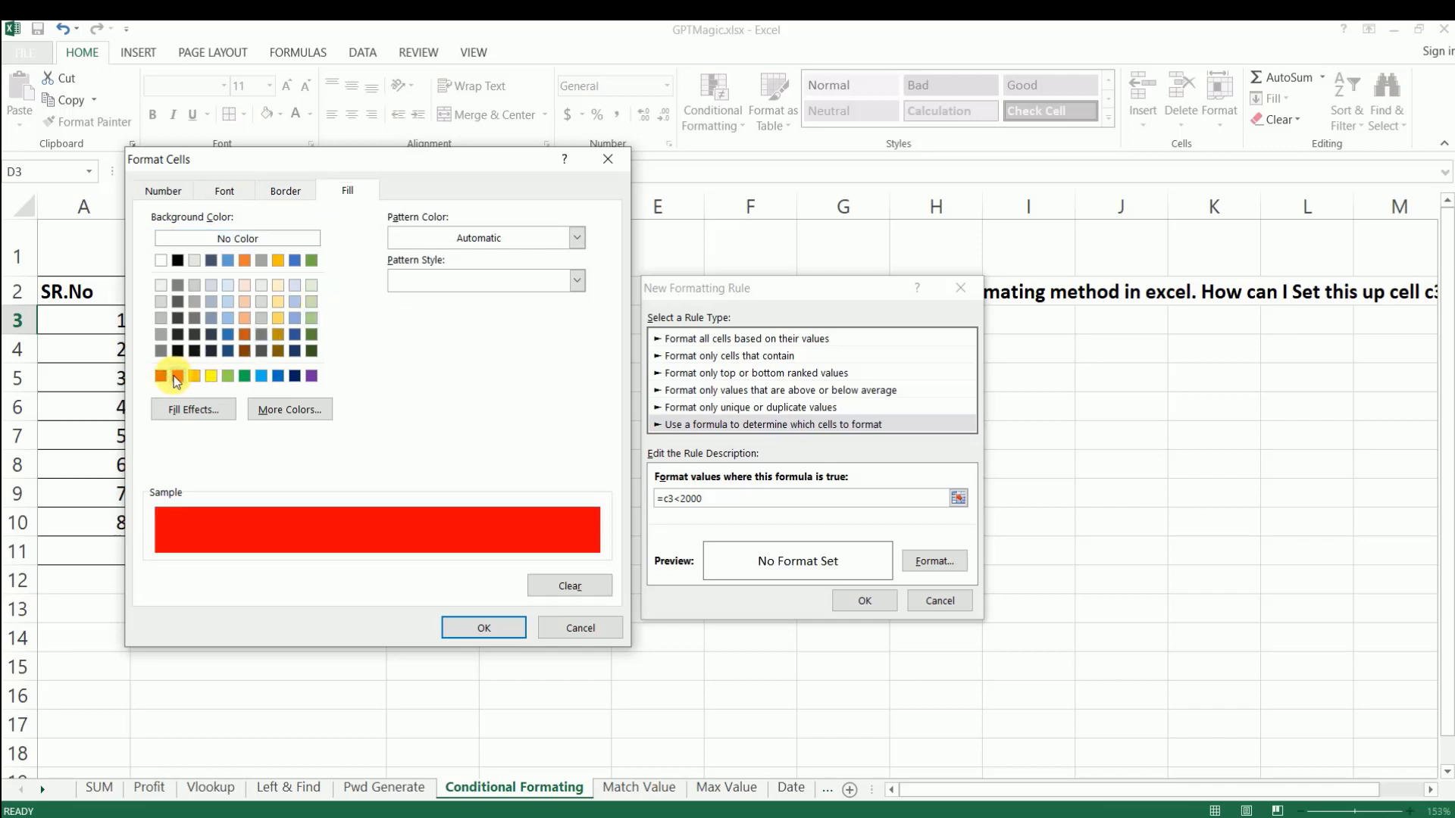
click(483, 626)
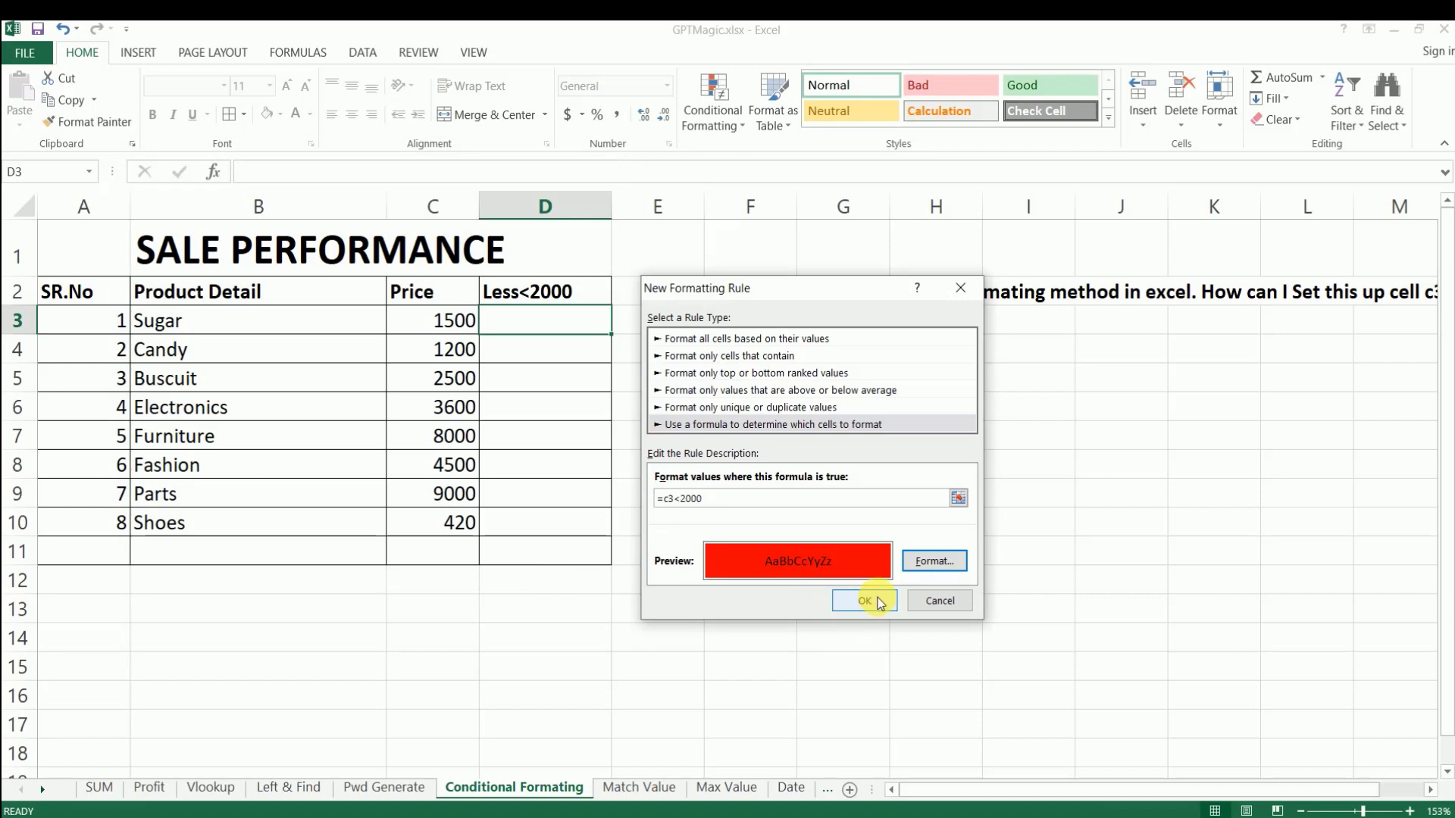
click(865, 601)
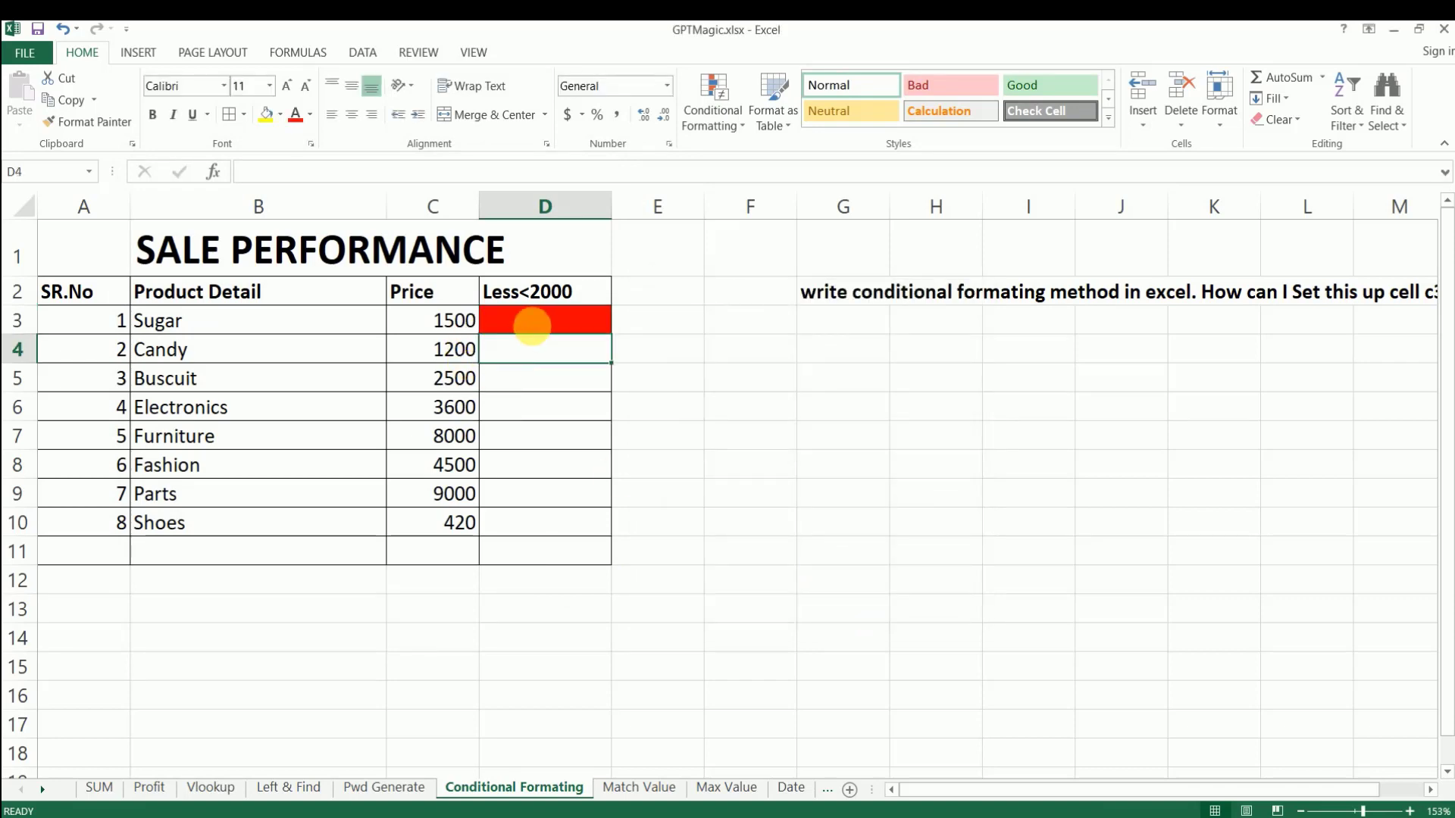
drag(608, 334, 588, 531)
click(535, 373)
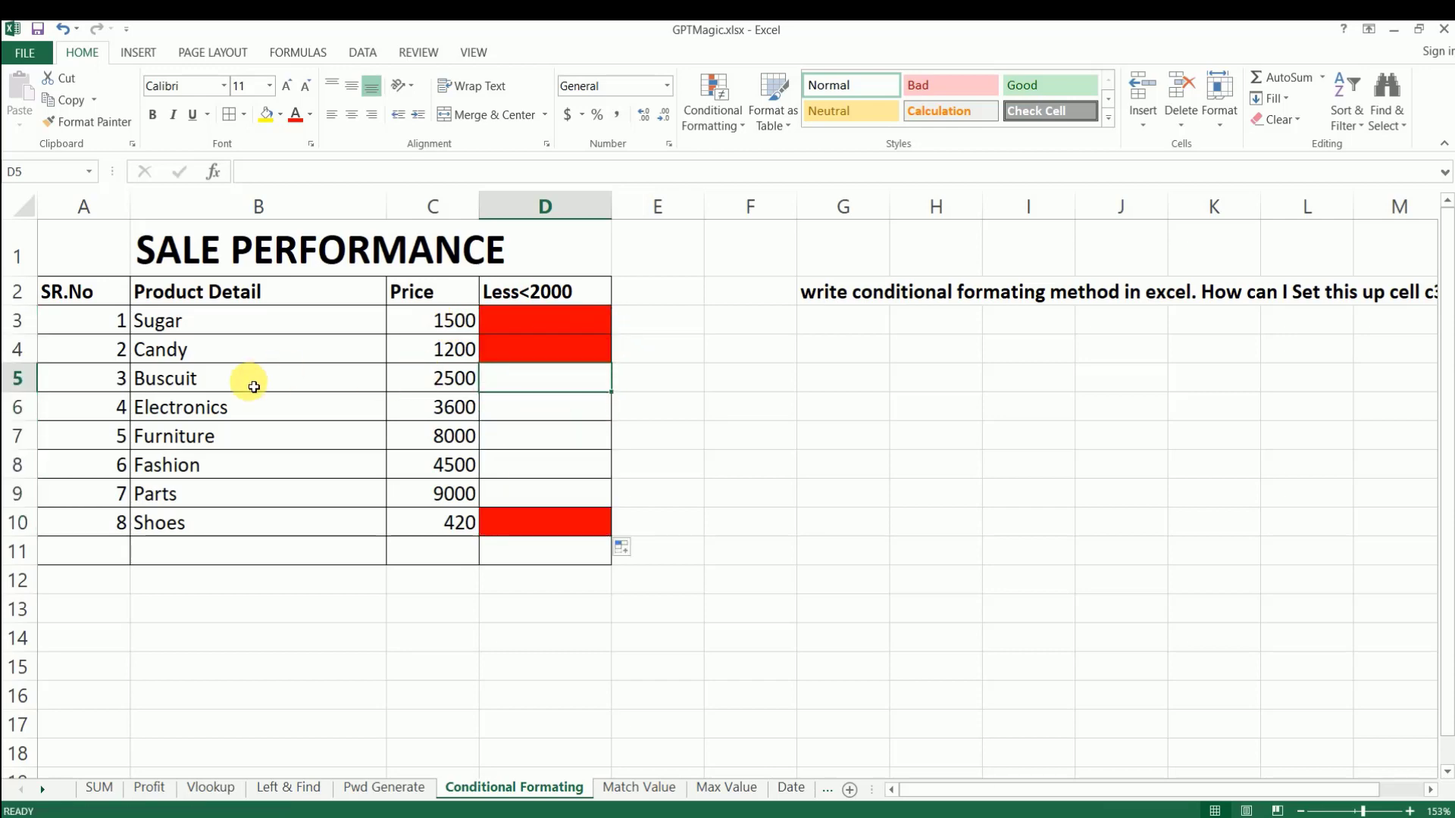
Compare the prices in rows 3 to 10 with the highlighting in the Less<2000 column.
drag(250, 380, 470, 471)
drag(177, 378, 422, 490)
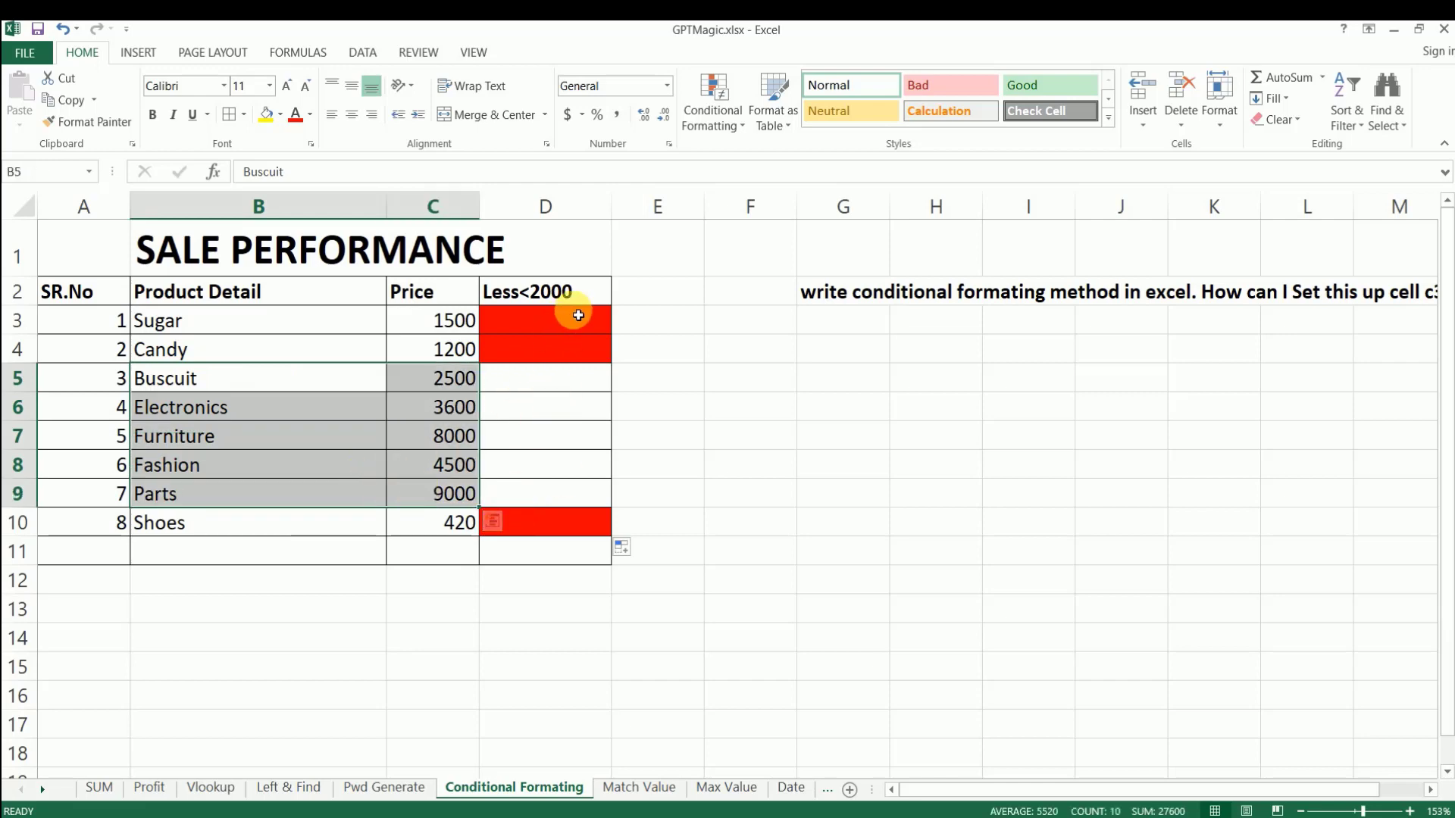
click(565, 453)
click(559, 322)
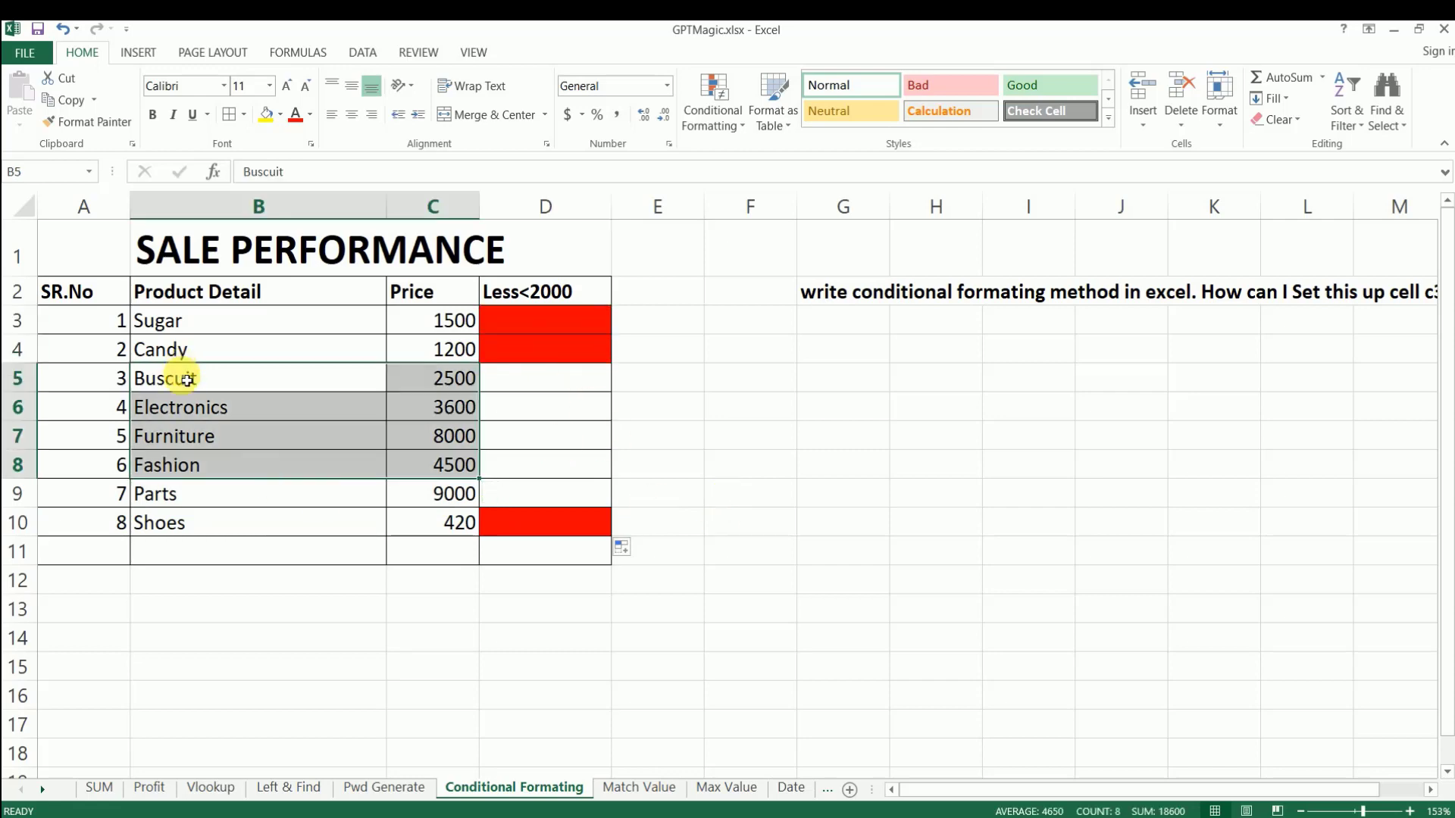
drag(187, 379, 429, 493)
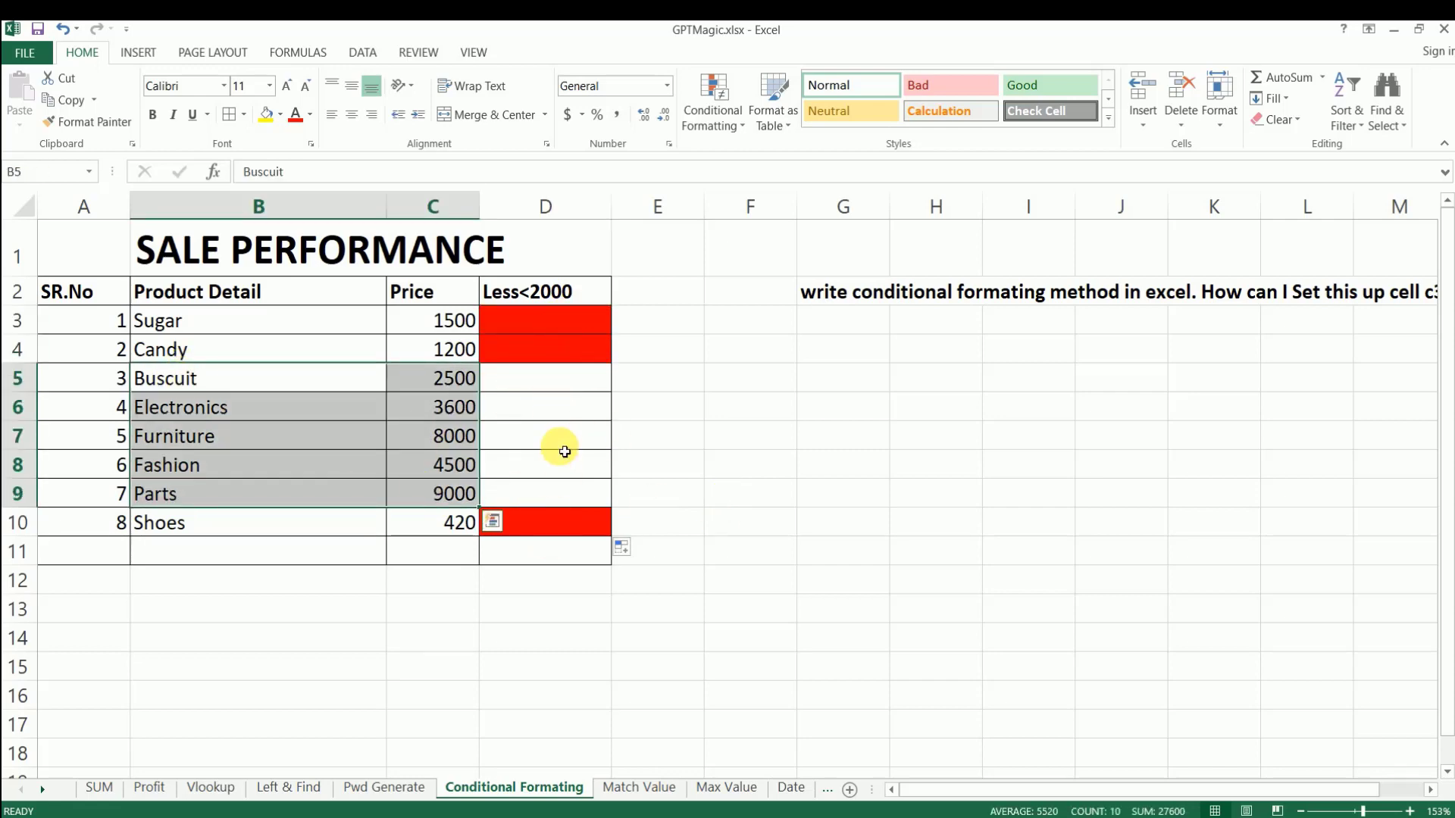
click(565, 447)
click(564, 328)
click(555, 348)
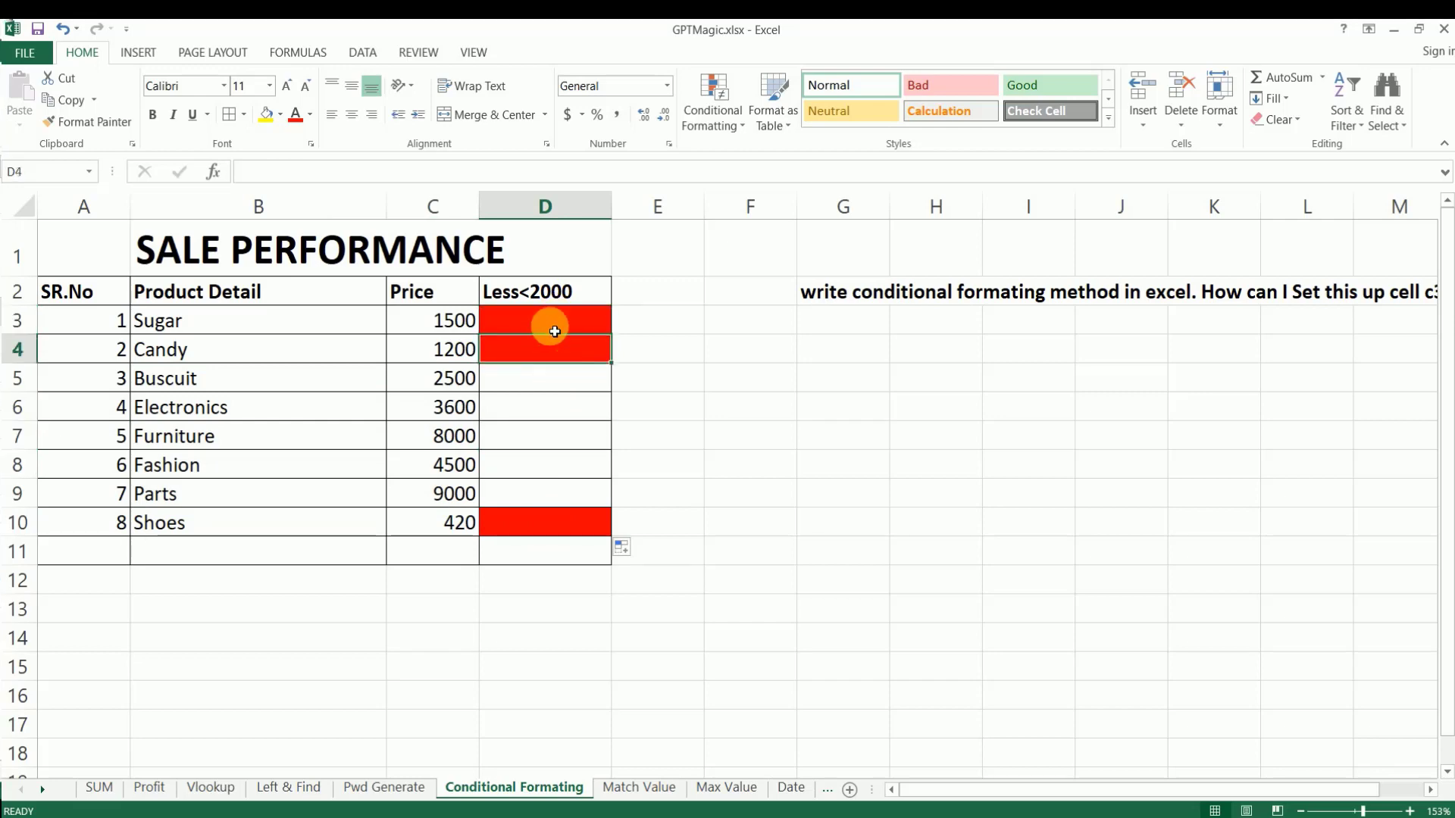
On the Match Value sheet, copy the prompt in G2 about C6 matching C12, then switch to ChatGPT and submit it.
click(640, 787)
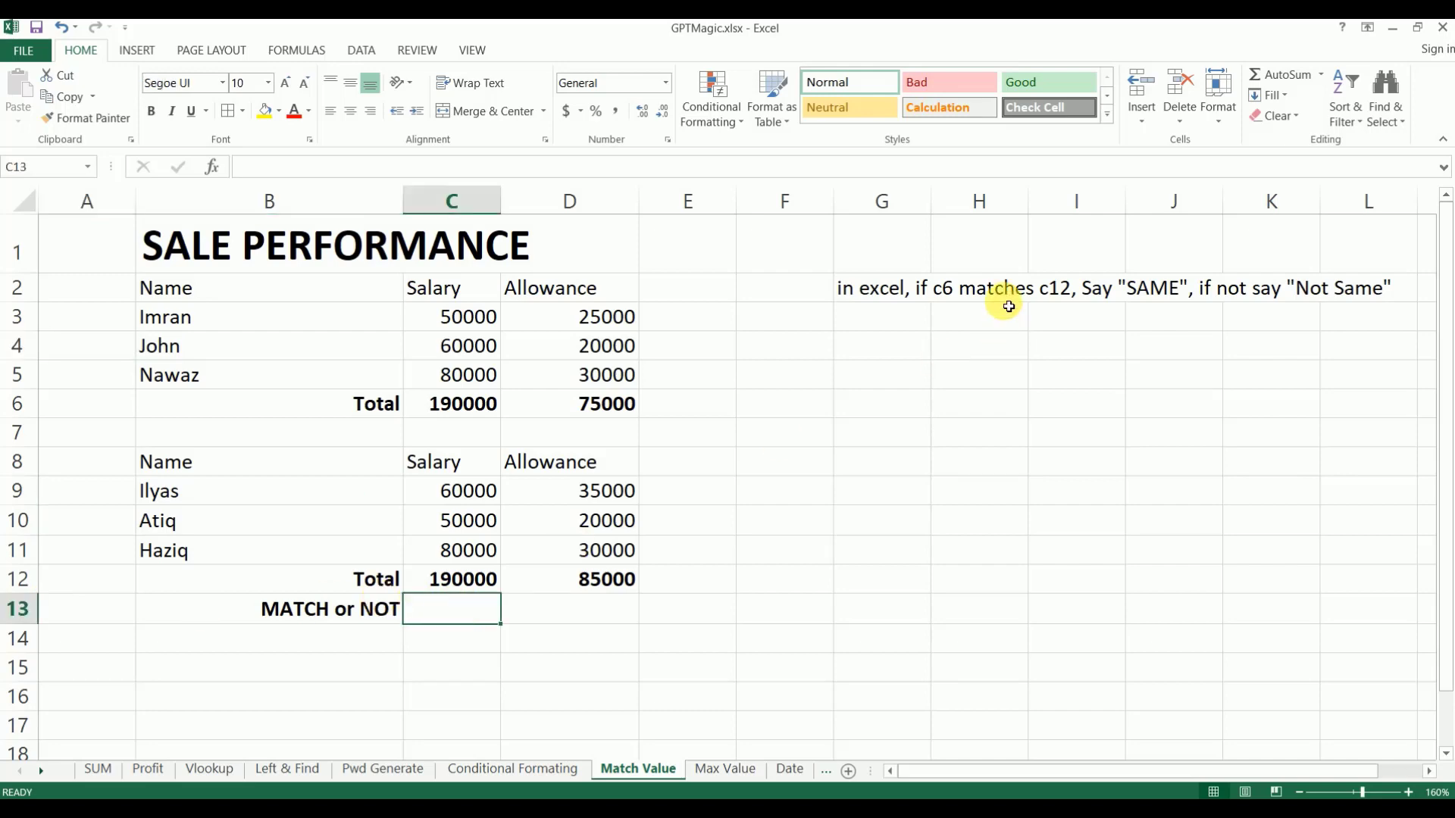
click(871, 285)
key(ctrl+c)
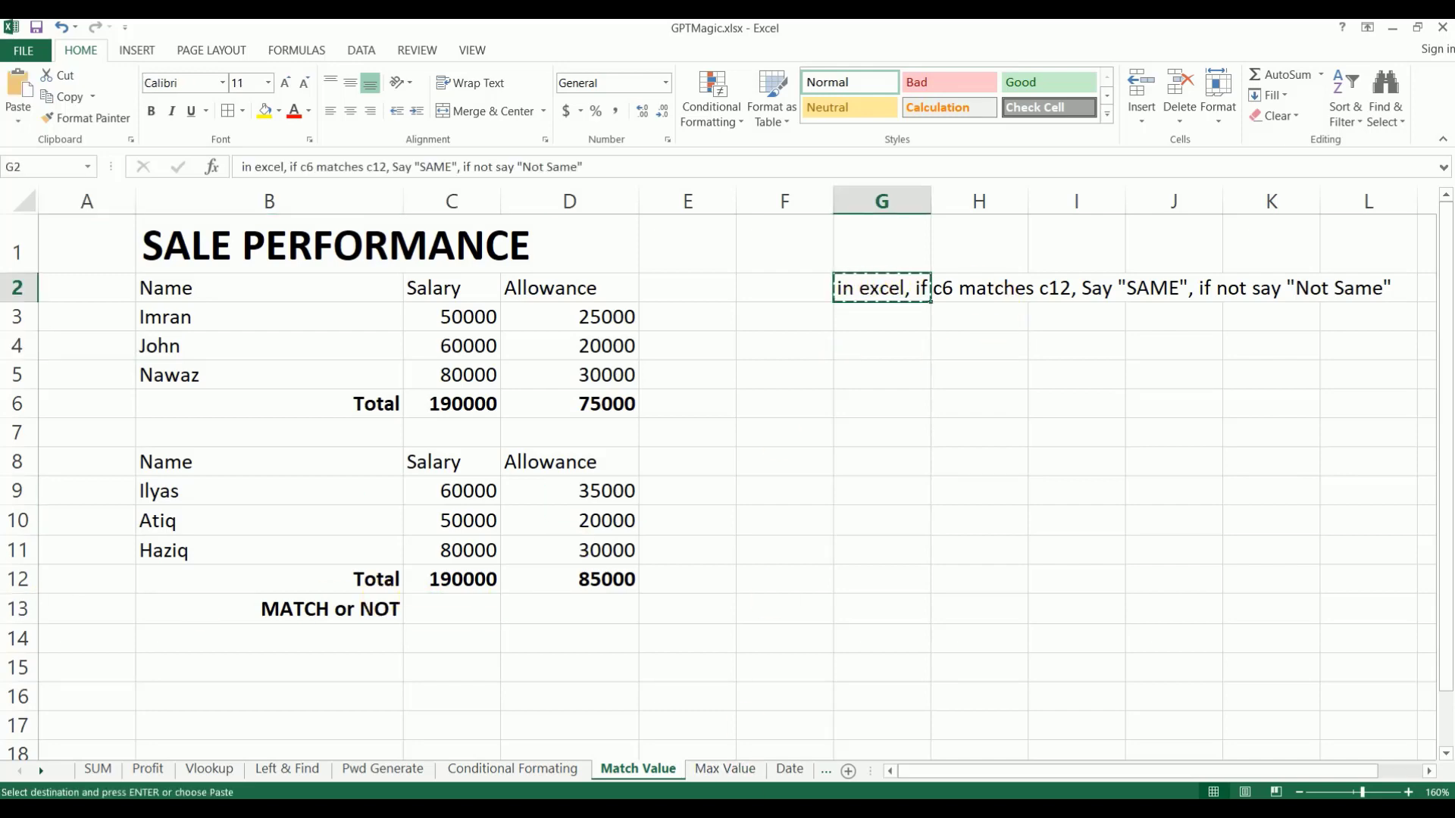
click(729, 810)
key(ctrl+v)
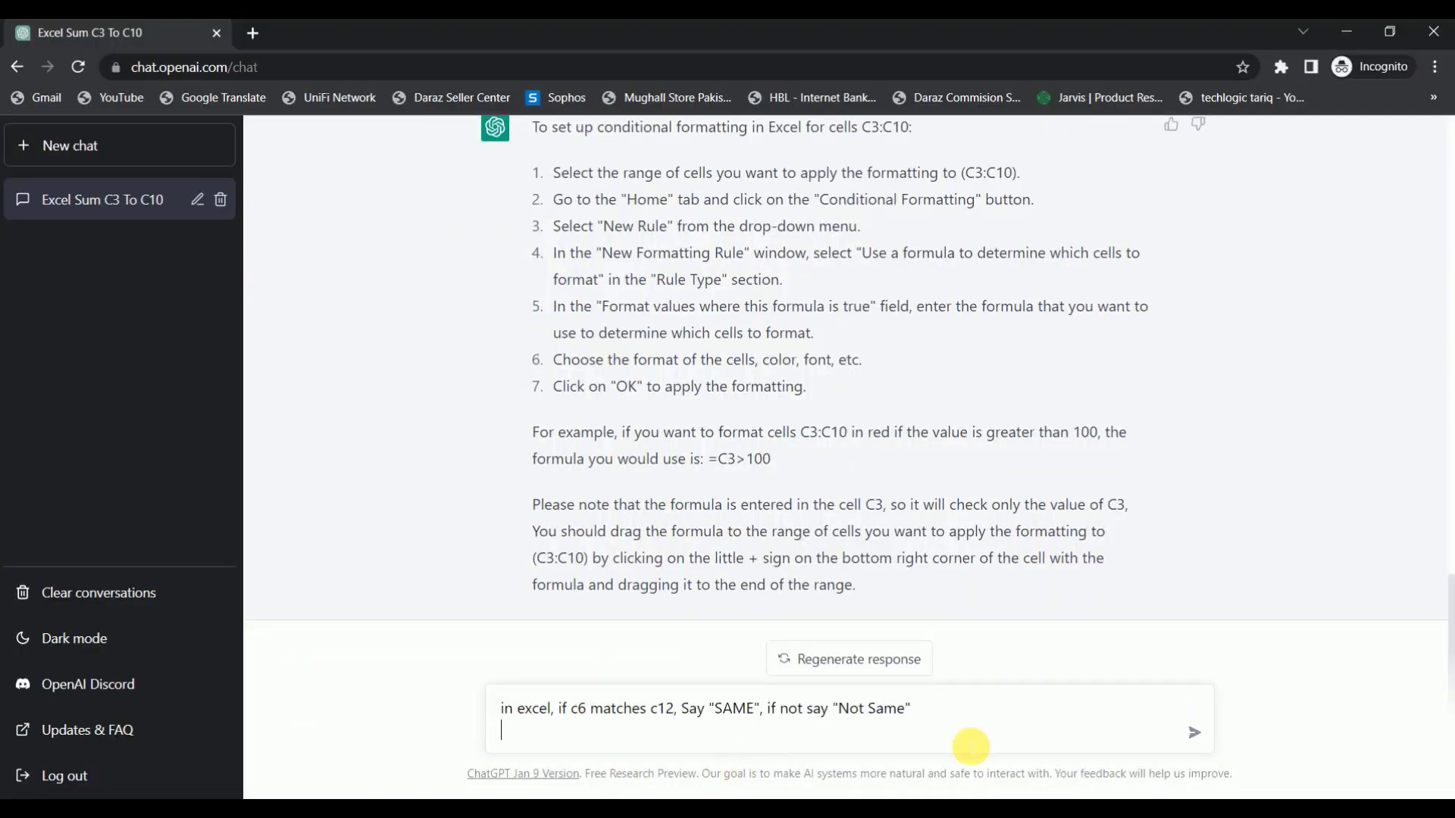
click(1192, 750)
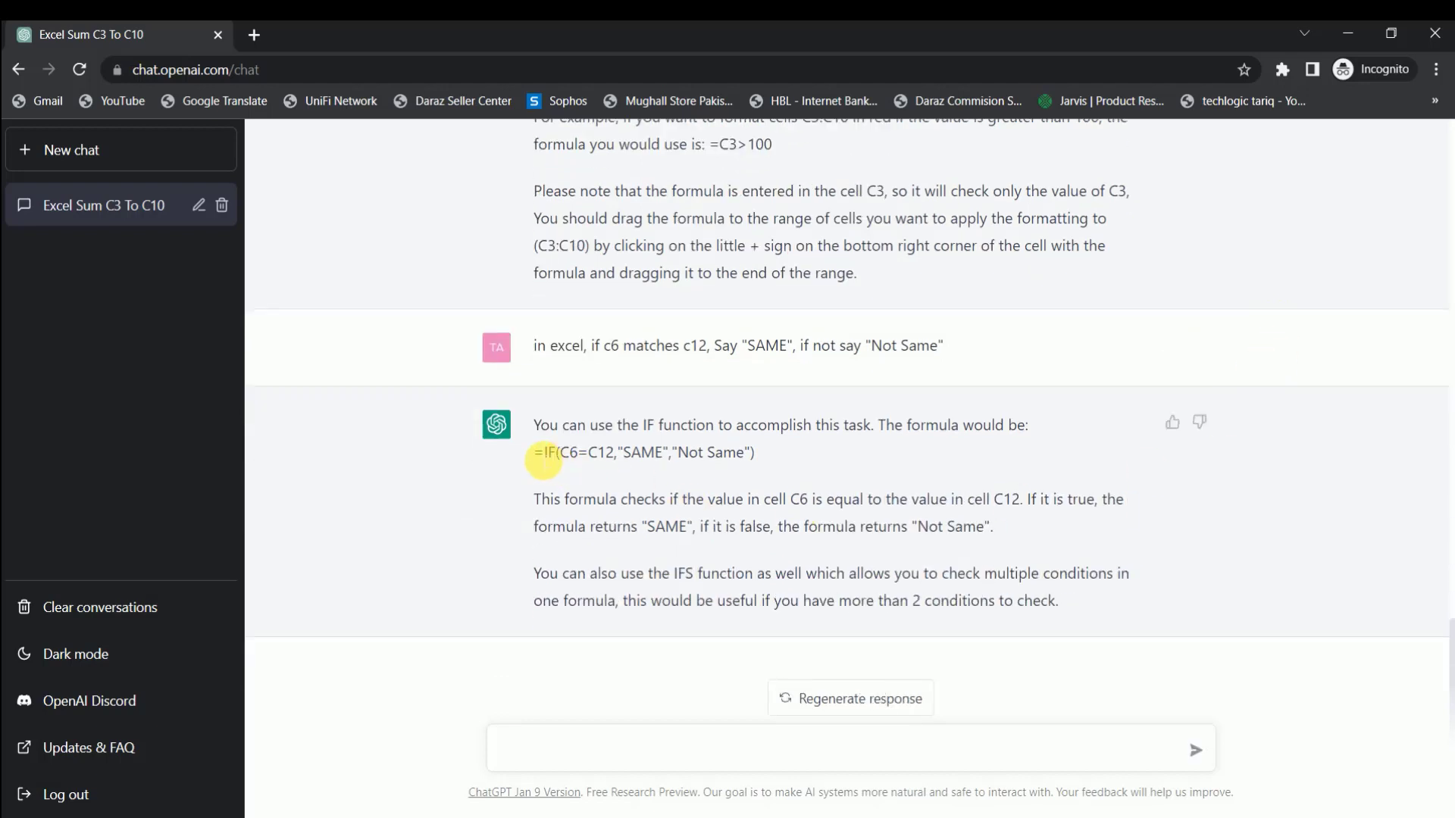
Copy ChatGPT's formula =IF(C6=C12,"SAME","Not Same") into C13 in Excel and fill it across to D13.
drag(535, 453, 736, 453)
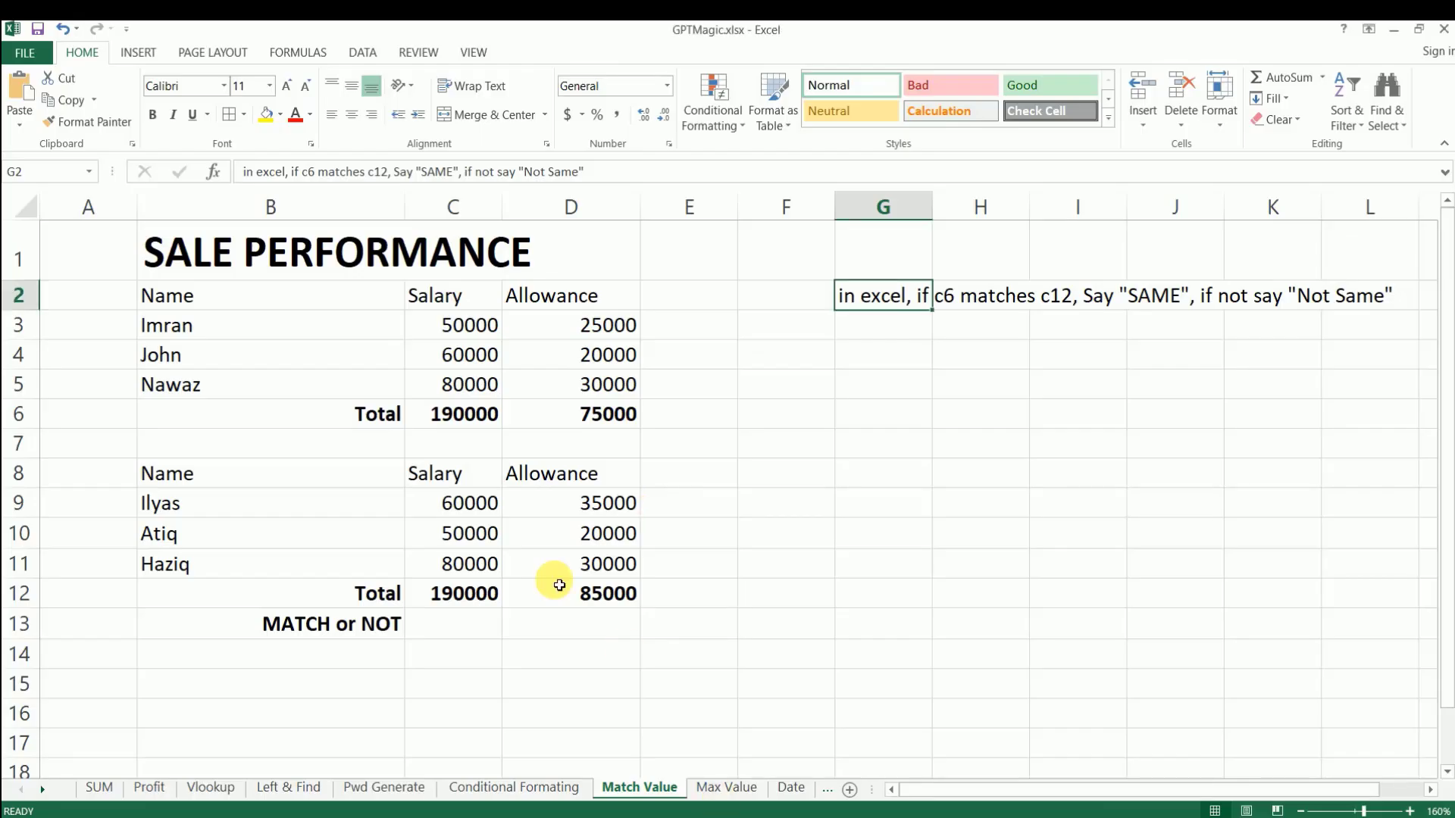
click(470, 626)
key(ctrl+v)
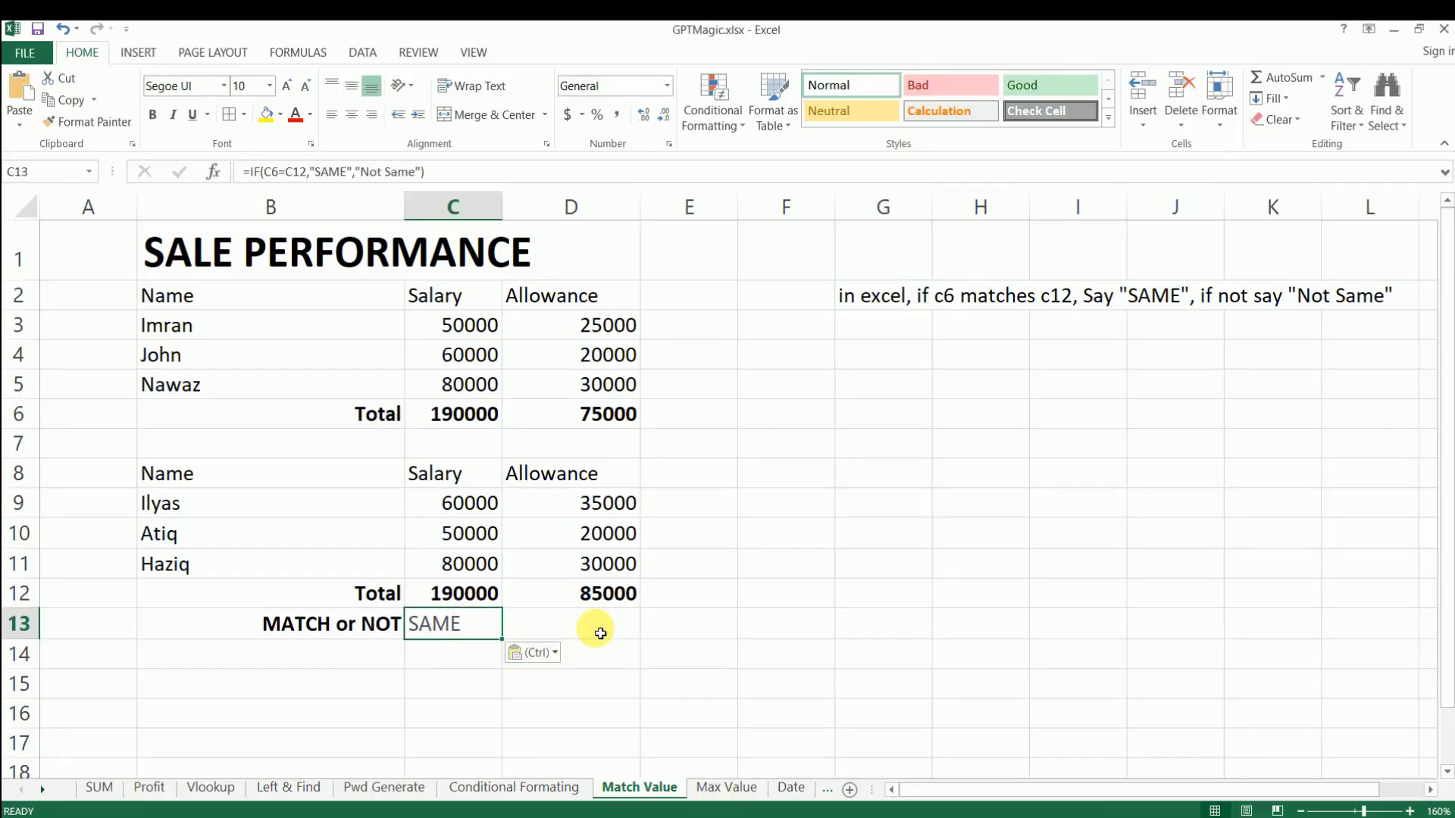
click(534, 628)
click(453, 627)
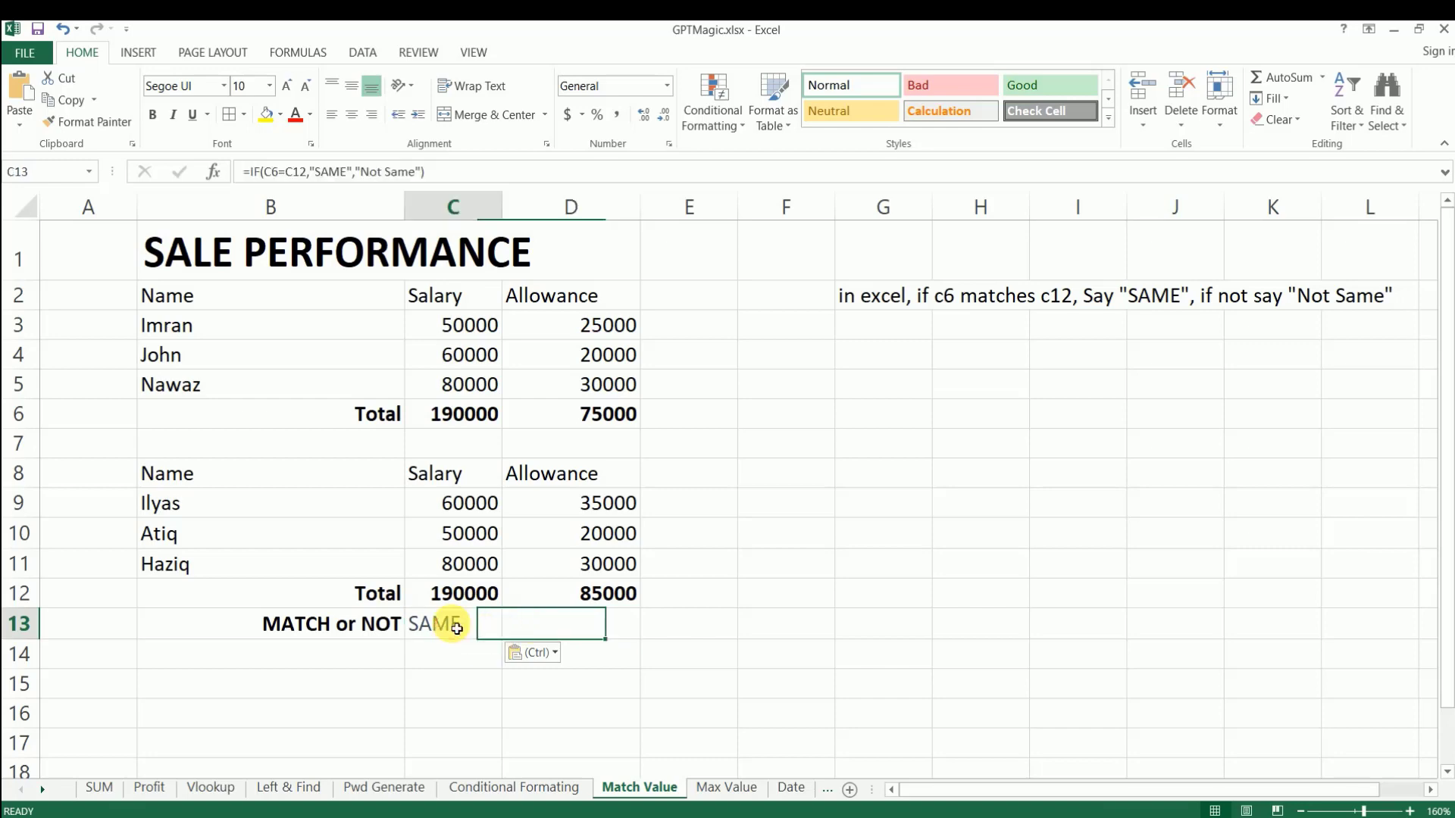
drag(505, 648, 599, 641)
click(717, 602)
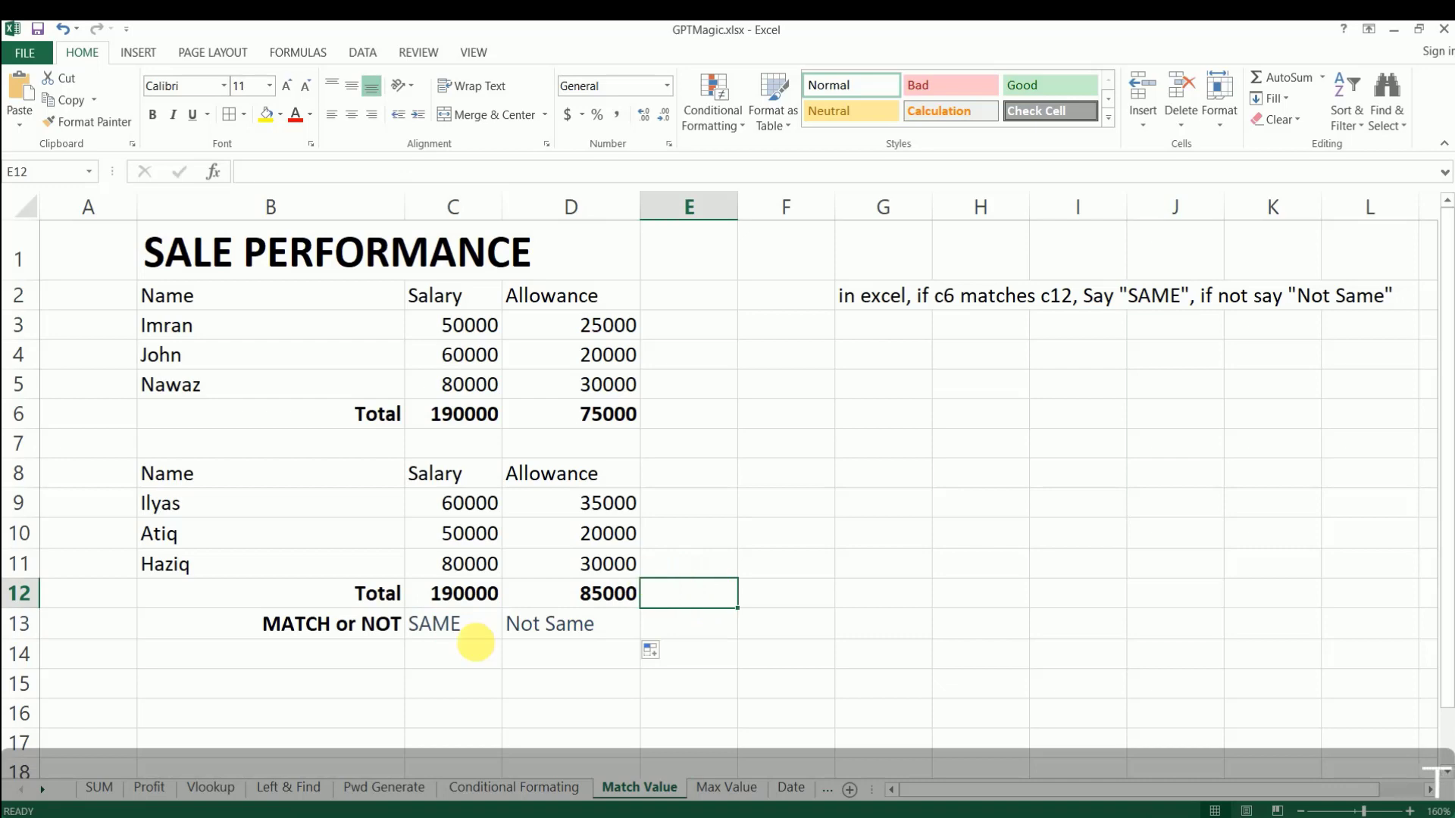
Set the salary in C3 to 40000 to test the match formula.
click(470, 412)
click(481, 324)
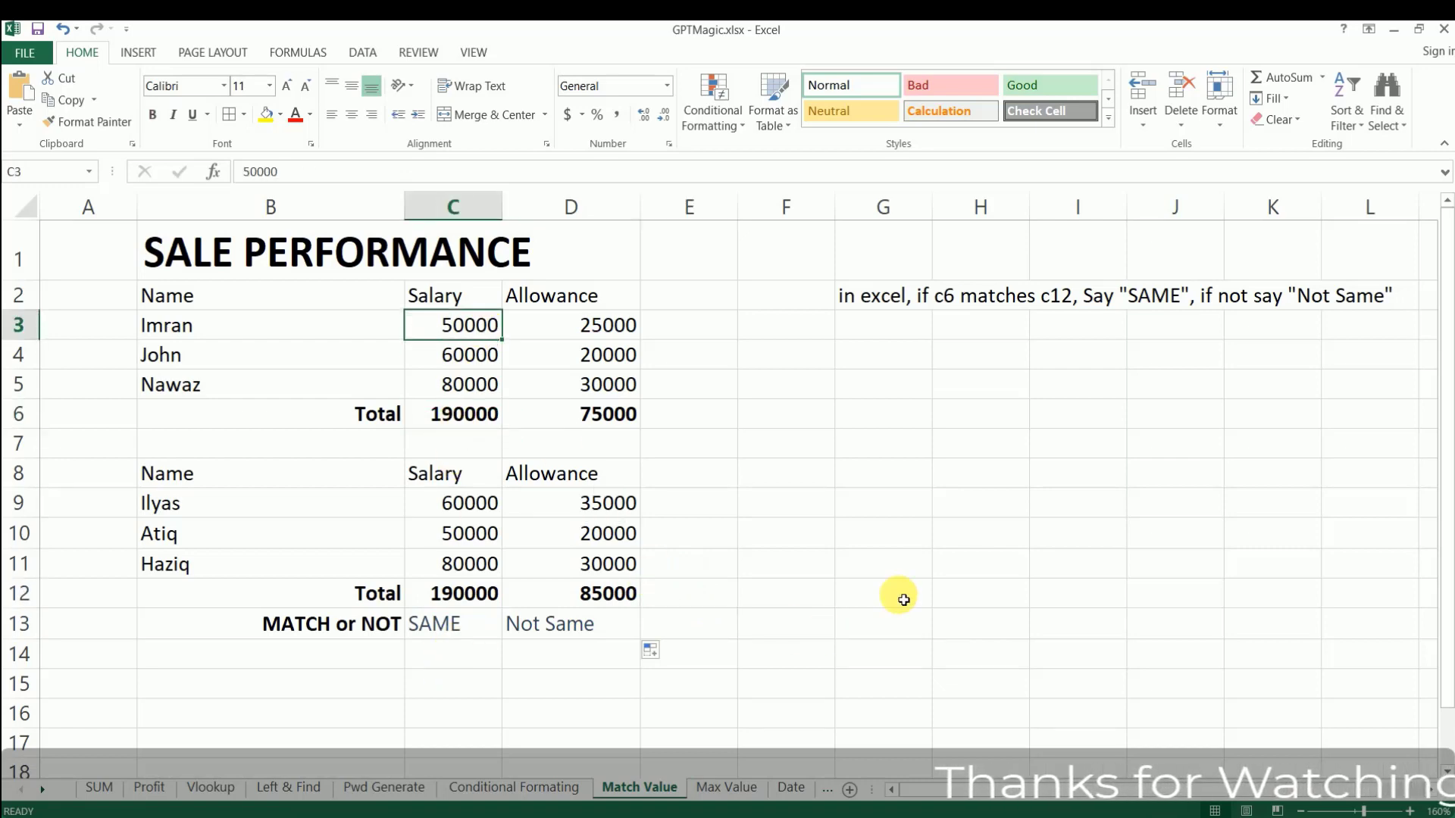
text(40000)
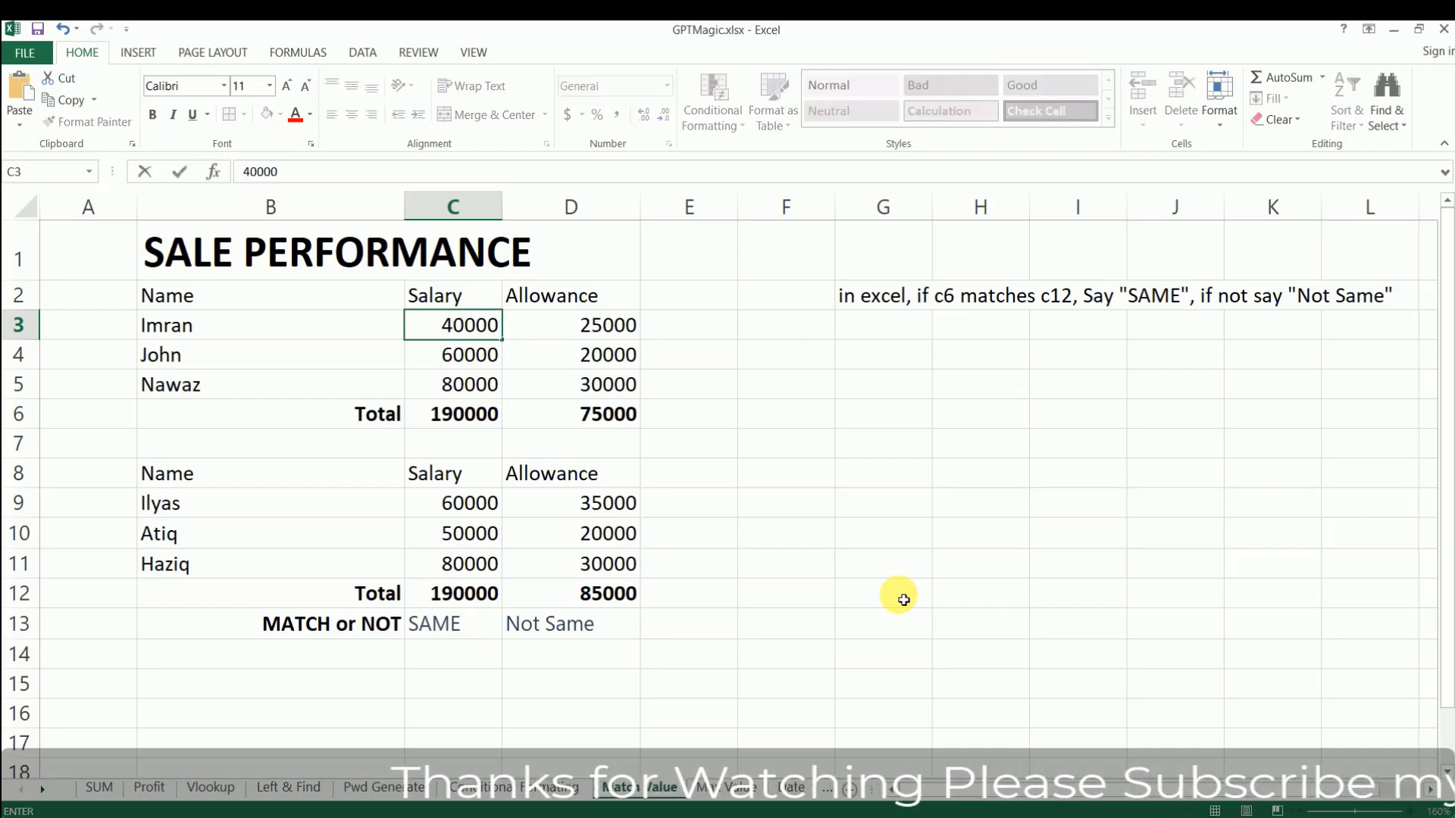
key(Return)
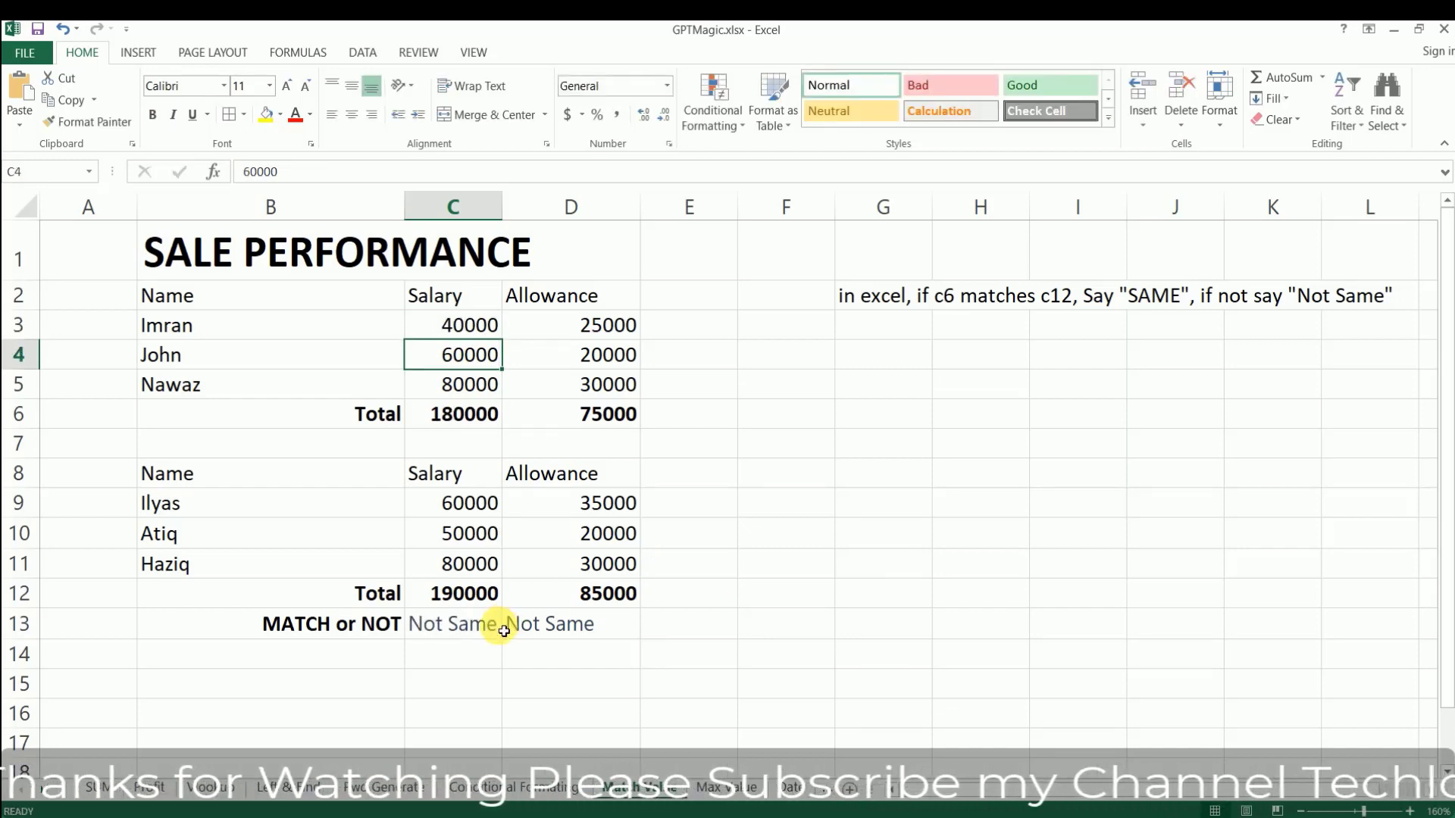
Restore the salary in C3 to 50000.
click(465, 324)
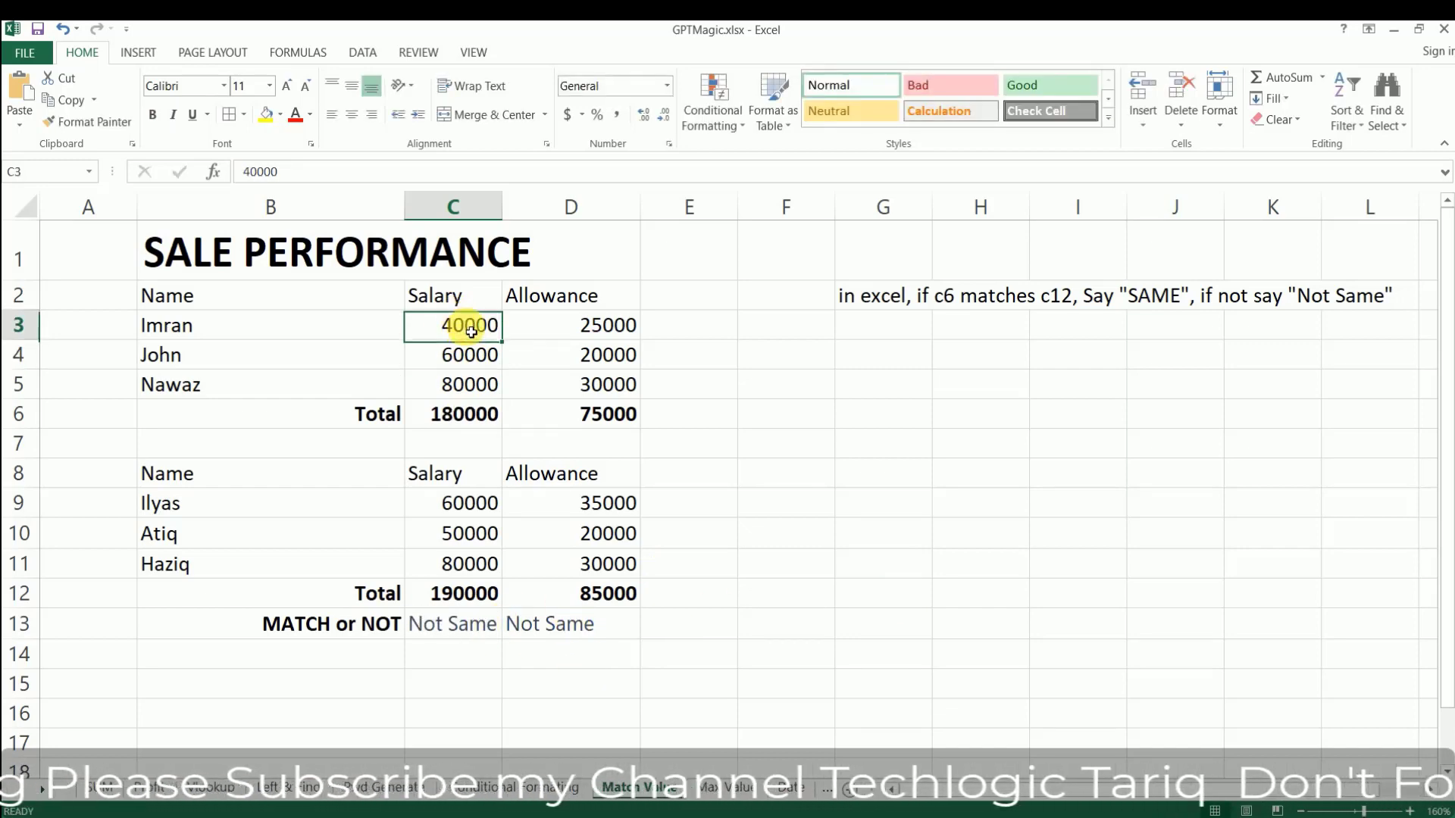
click(471, 502)
click(466, 326)
text(50000)
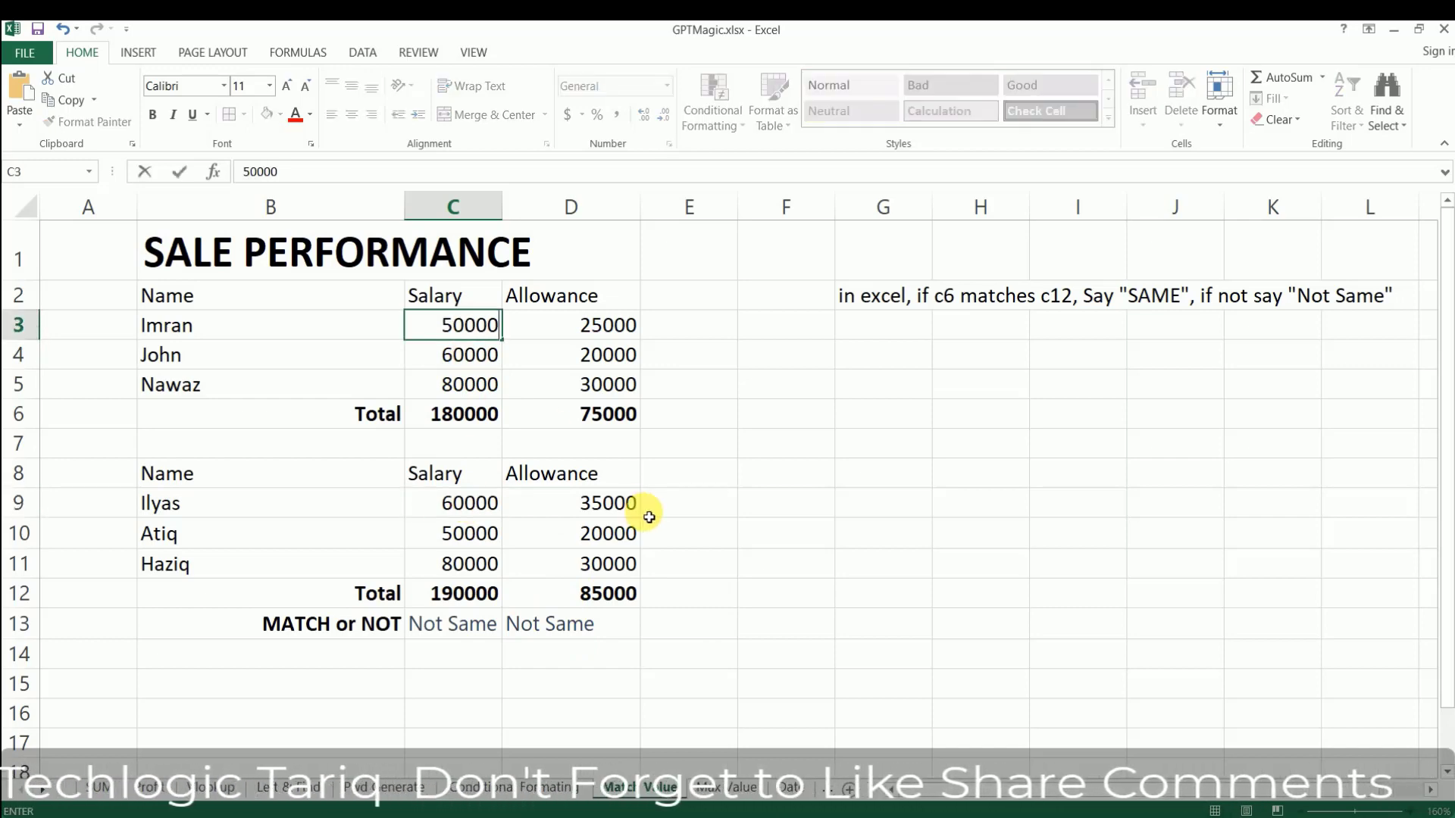
key(Return)
Compare the salary and allowance totals in rows 6 and 12 with the match results in row 13.
click(480, 594)
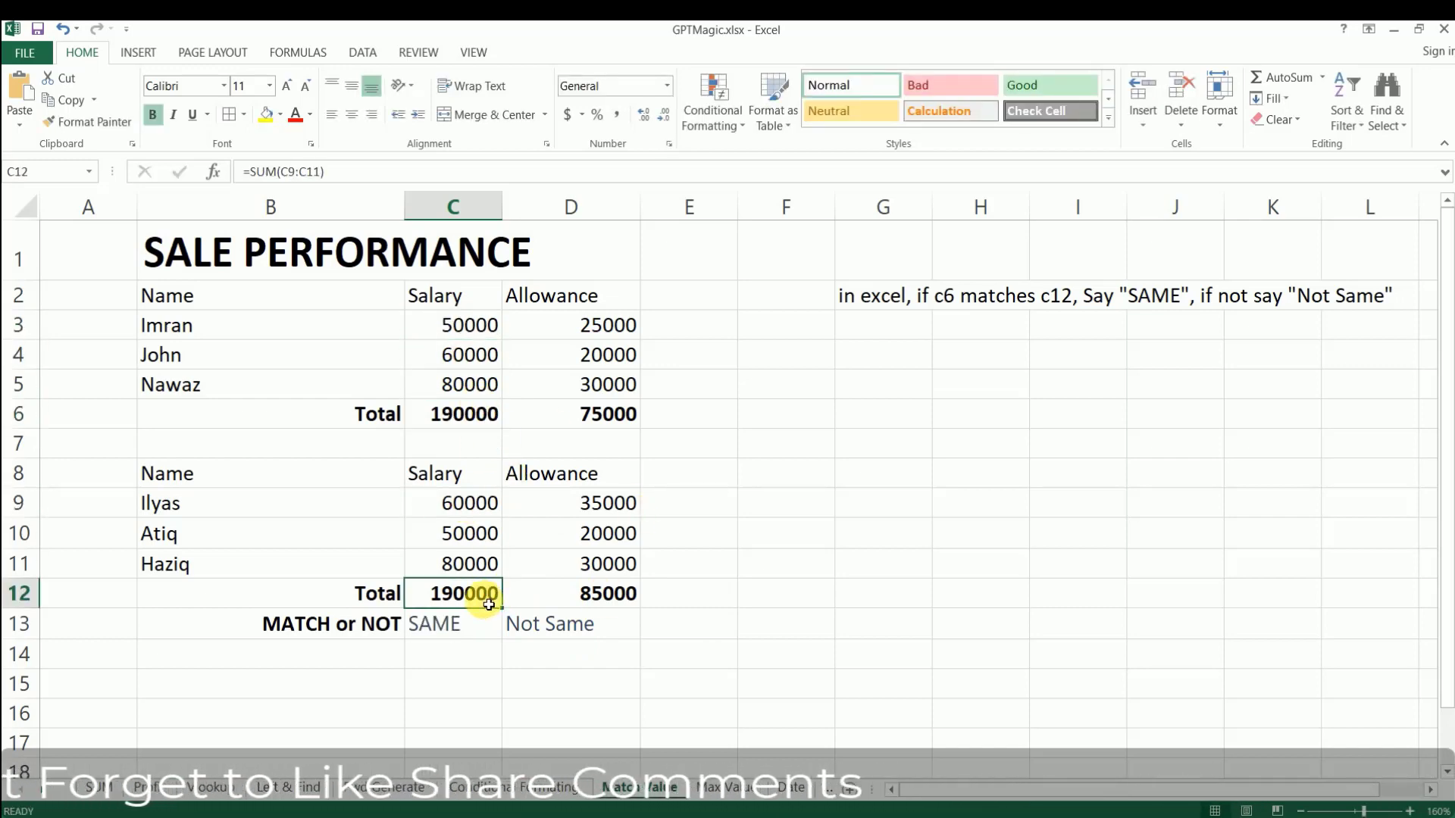
click(621, 418)
click(611, 593)
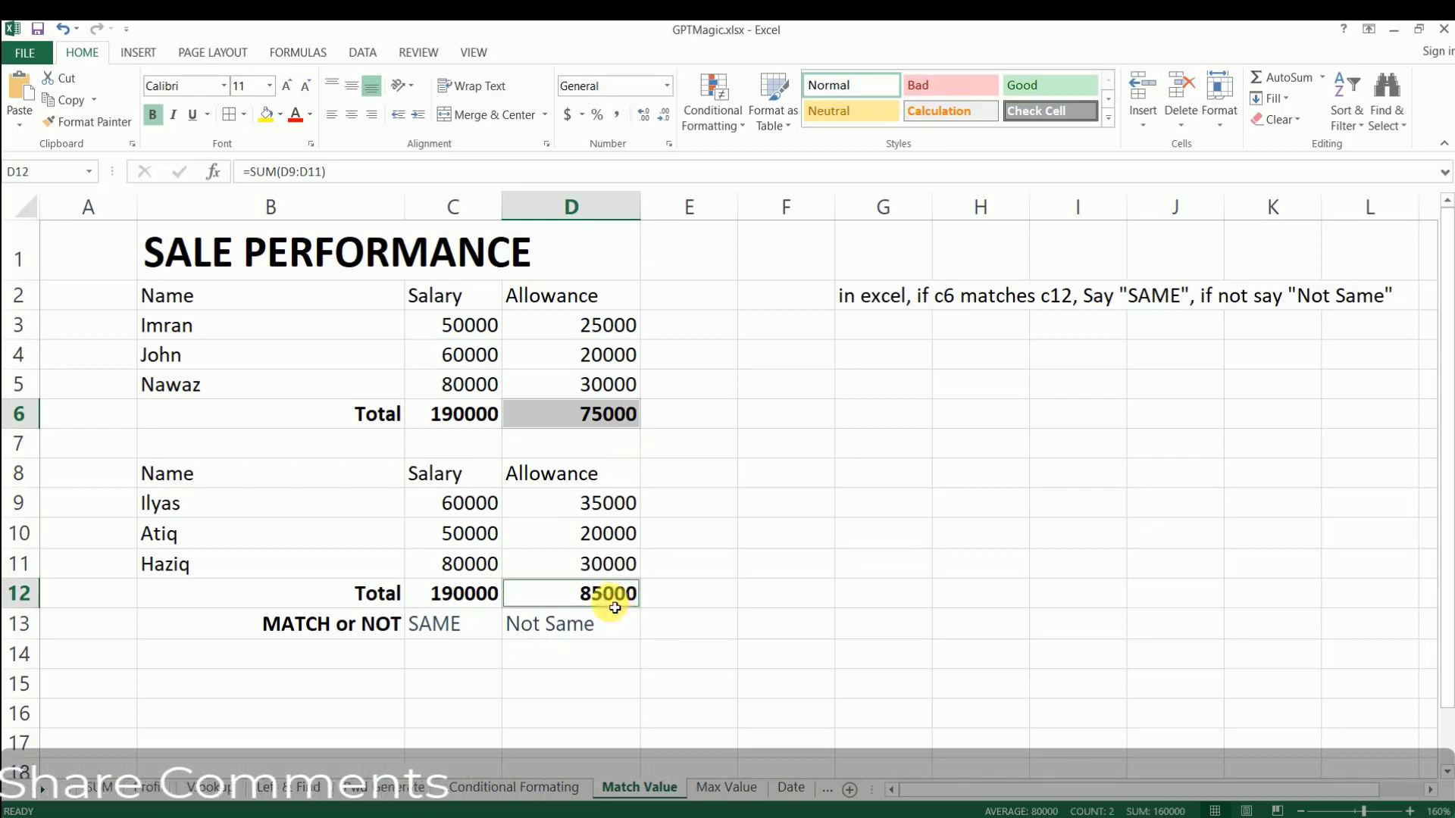
click(607, 630)
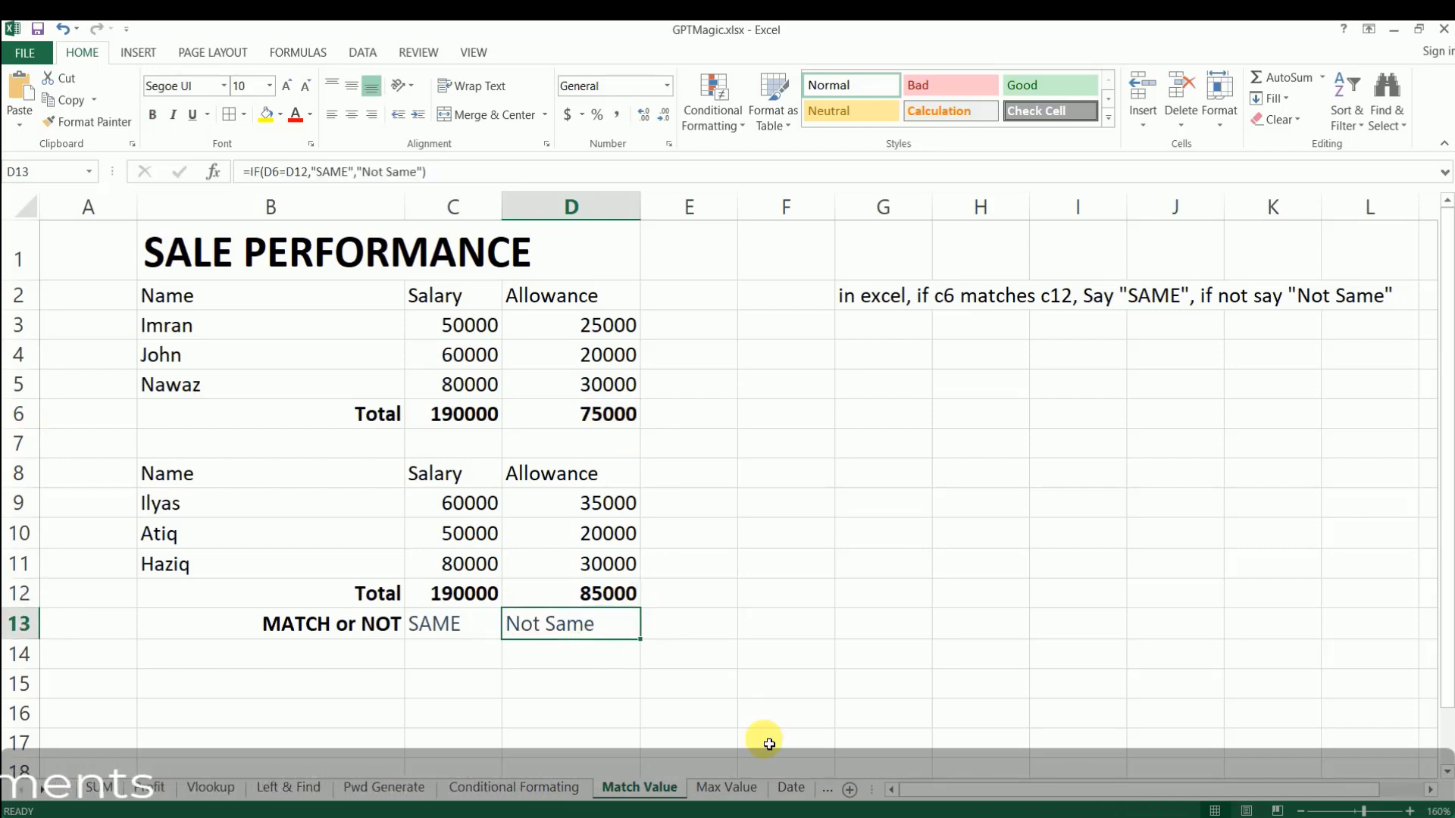
Copy the prompt in F2 of the Max Value sheet, switch to ChatGPT and submit it to get the maximum value formula.
click(729, 788)
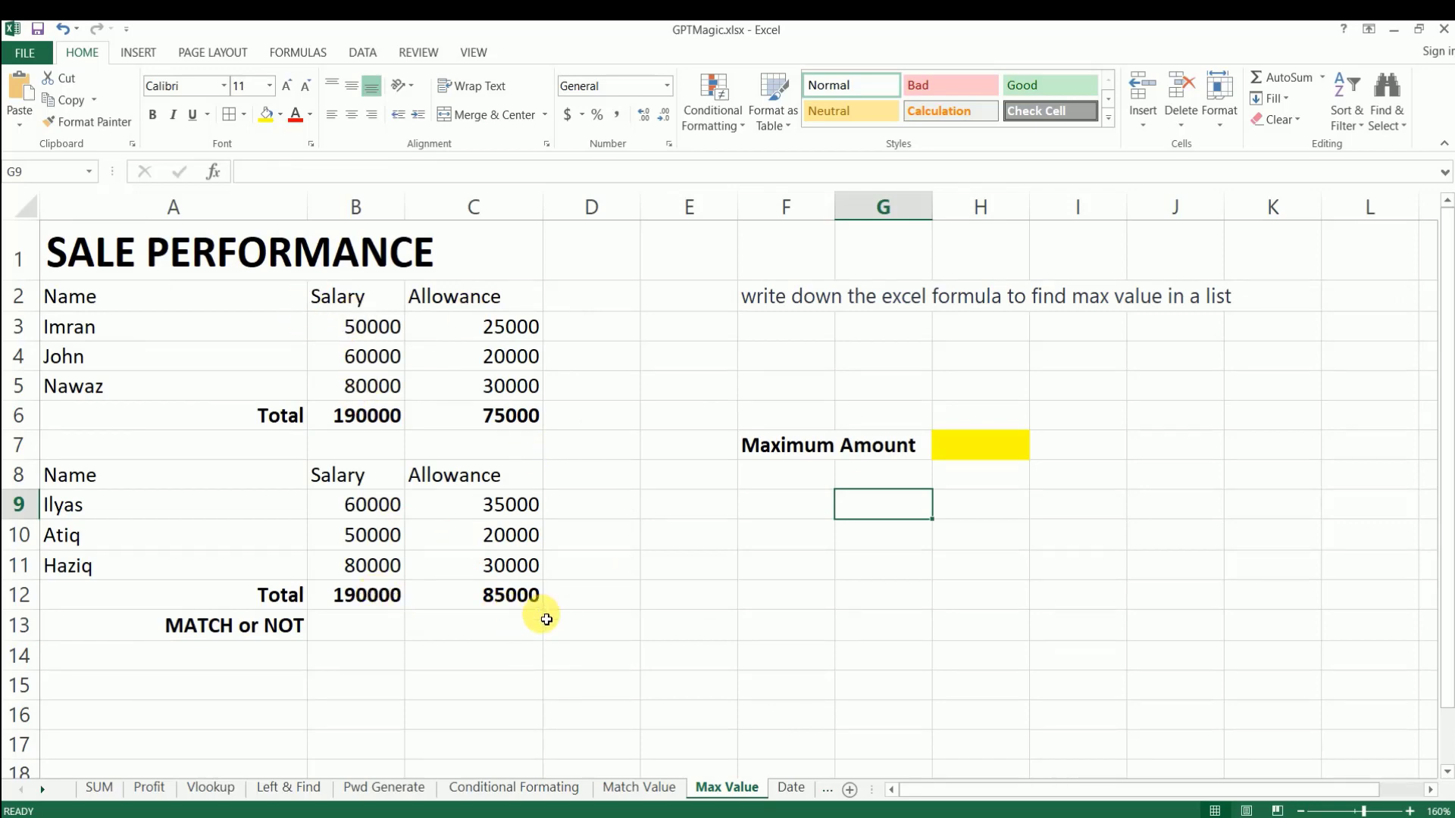
click(992, 457)
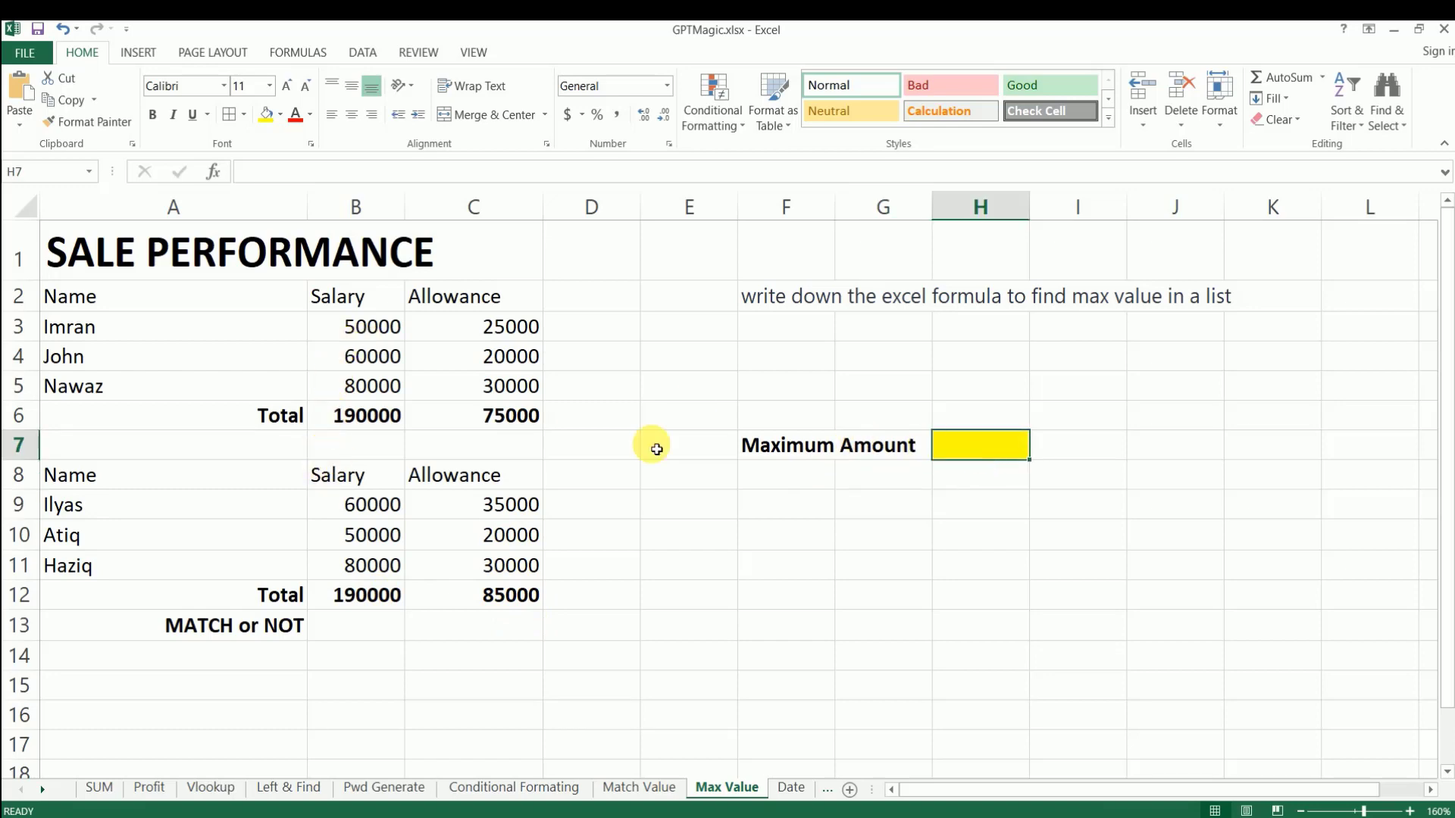
click(800, 301)
key(ctrl+c)
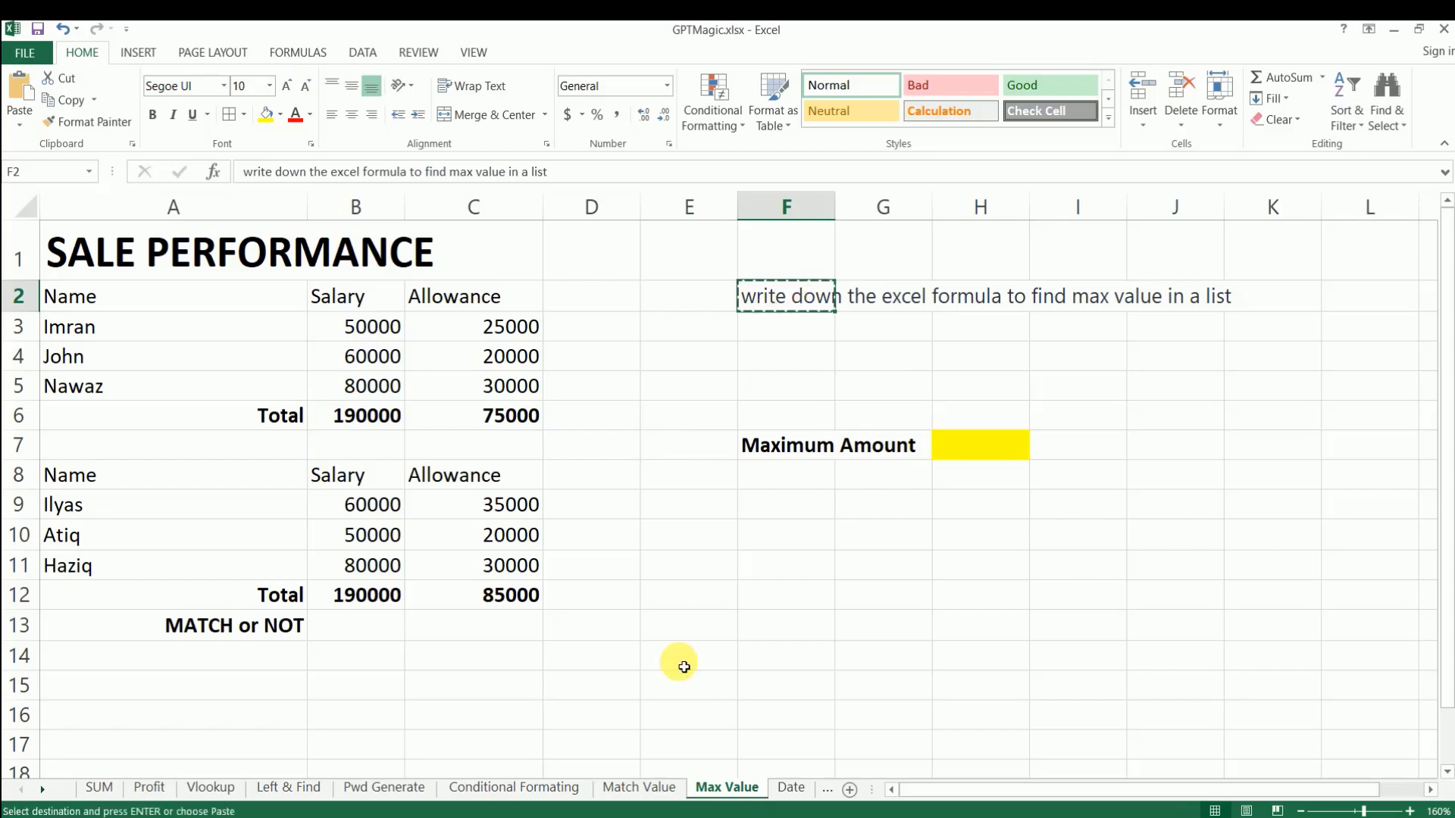
key(alt+Tab)
click(635, 738)
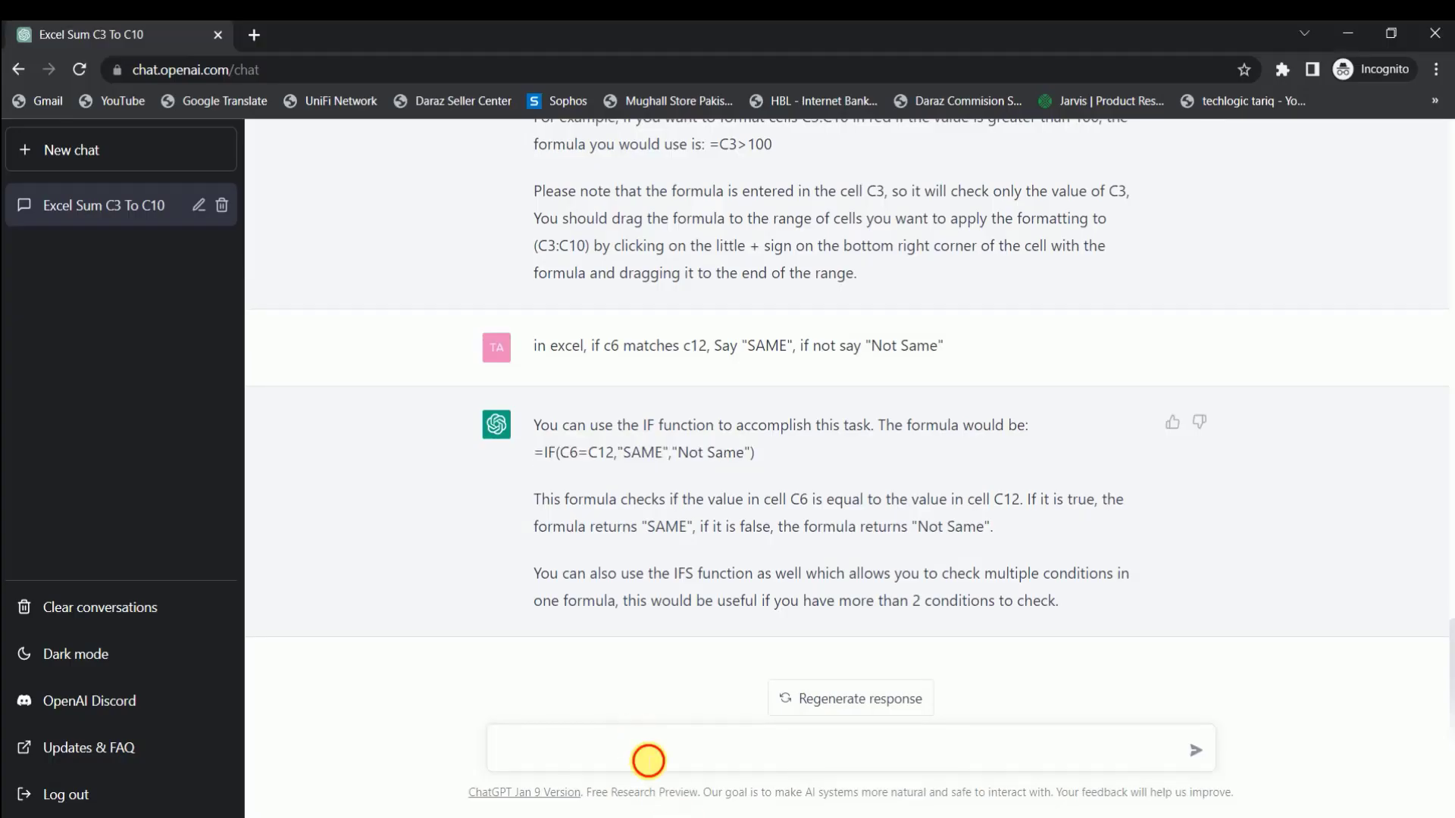
key(ctrl+v)
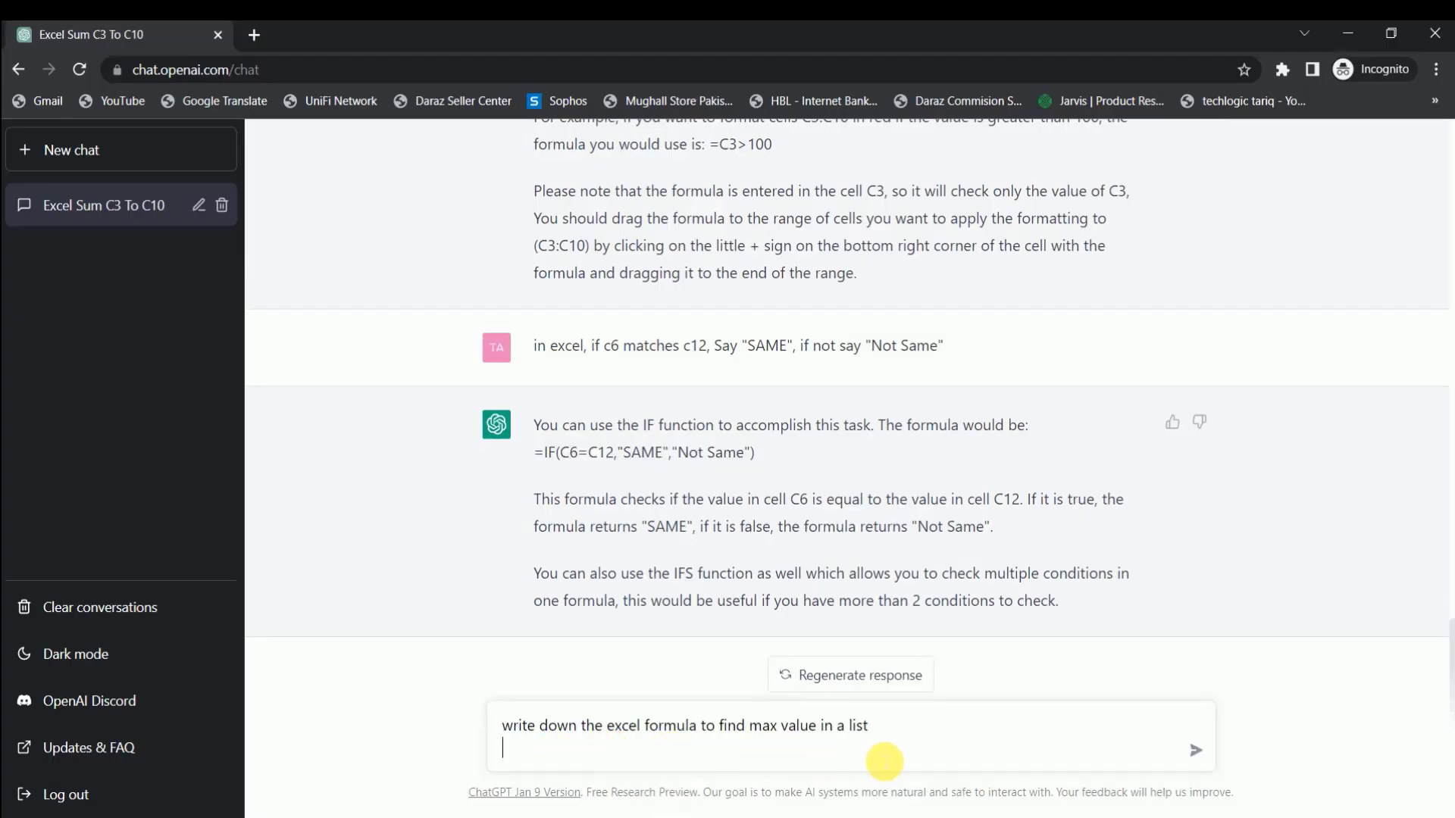
click(1211, 756)
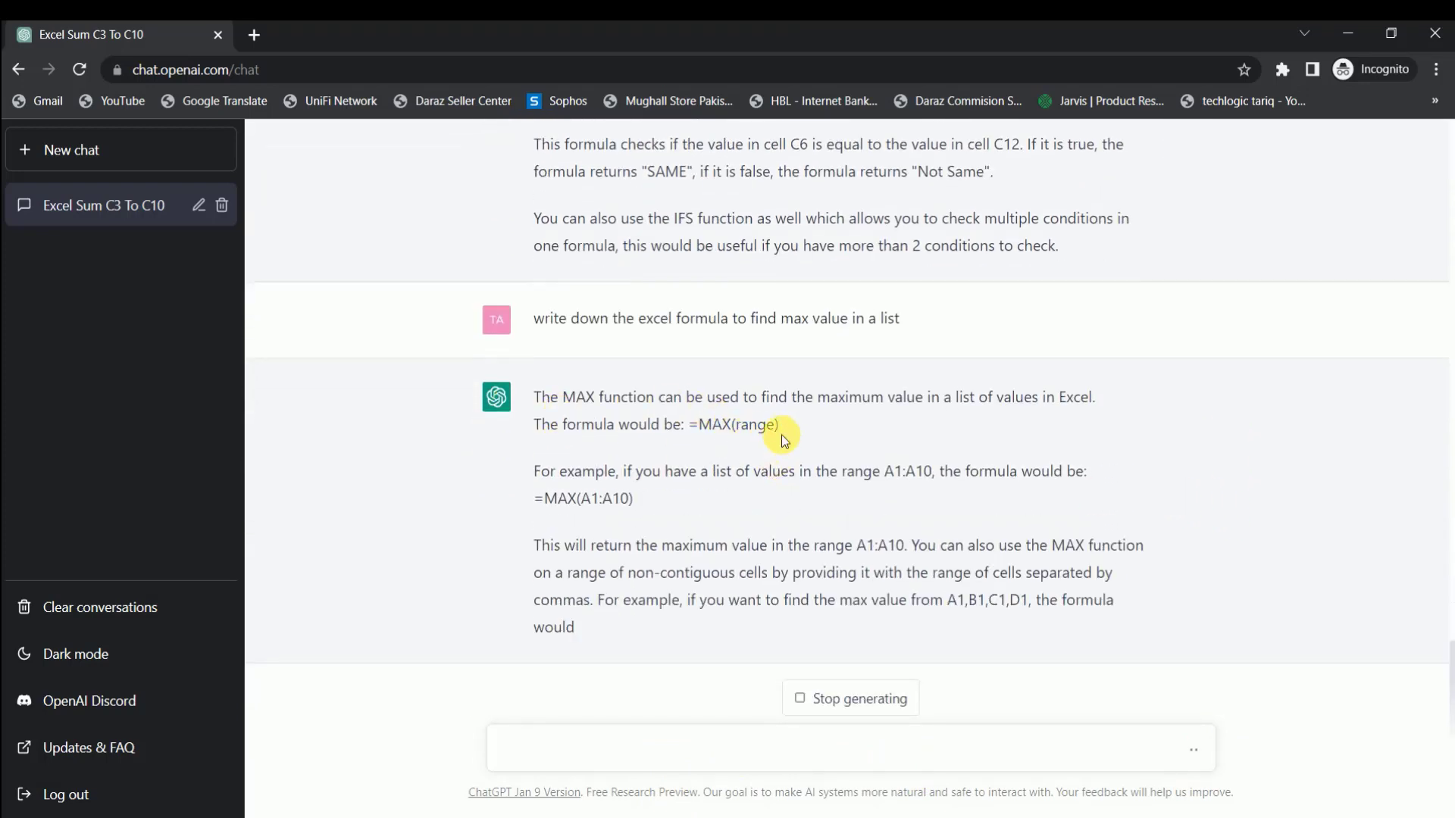
Copy ChatGPT's example formula =MAX(A1:A10) into the Maximum Amount cell H7 in Excel.
drag(537, 470, 626, 473)
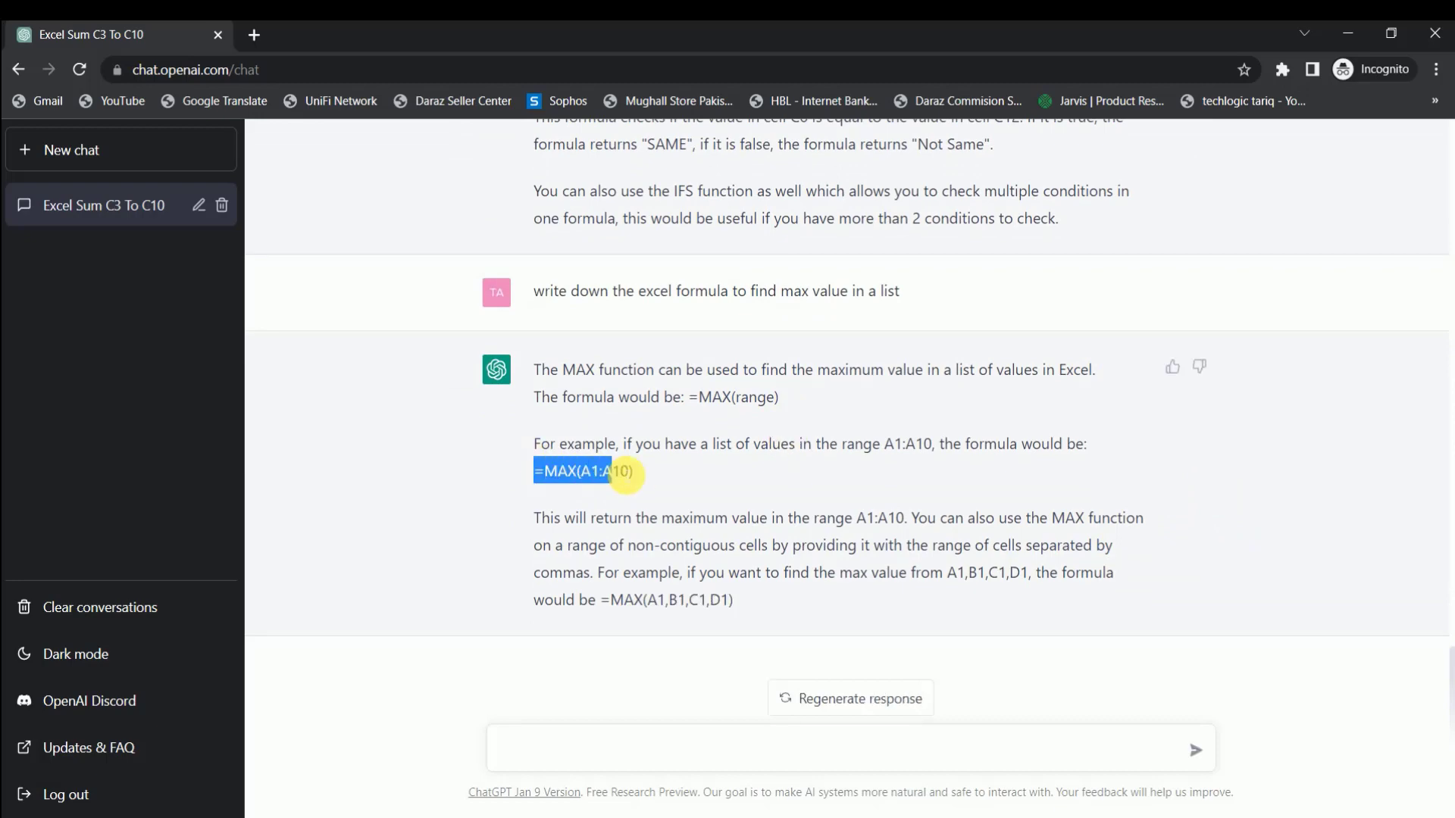
click(722, 817)
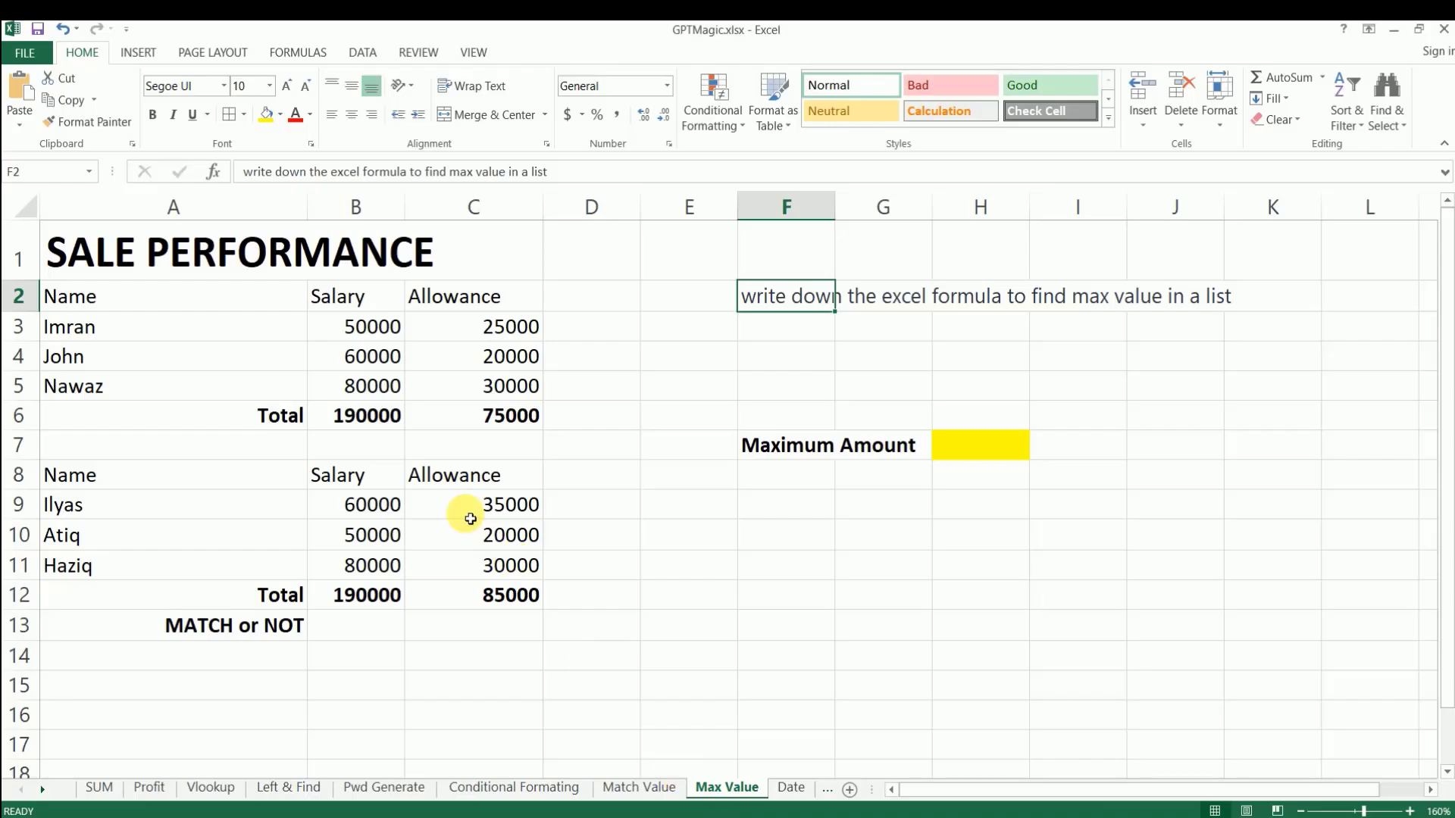
click(983, 456)
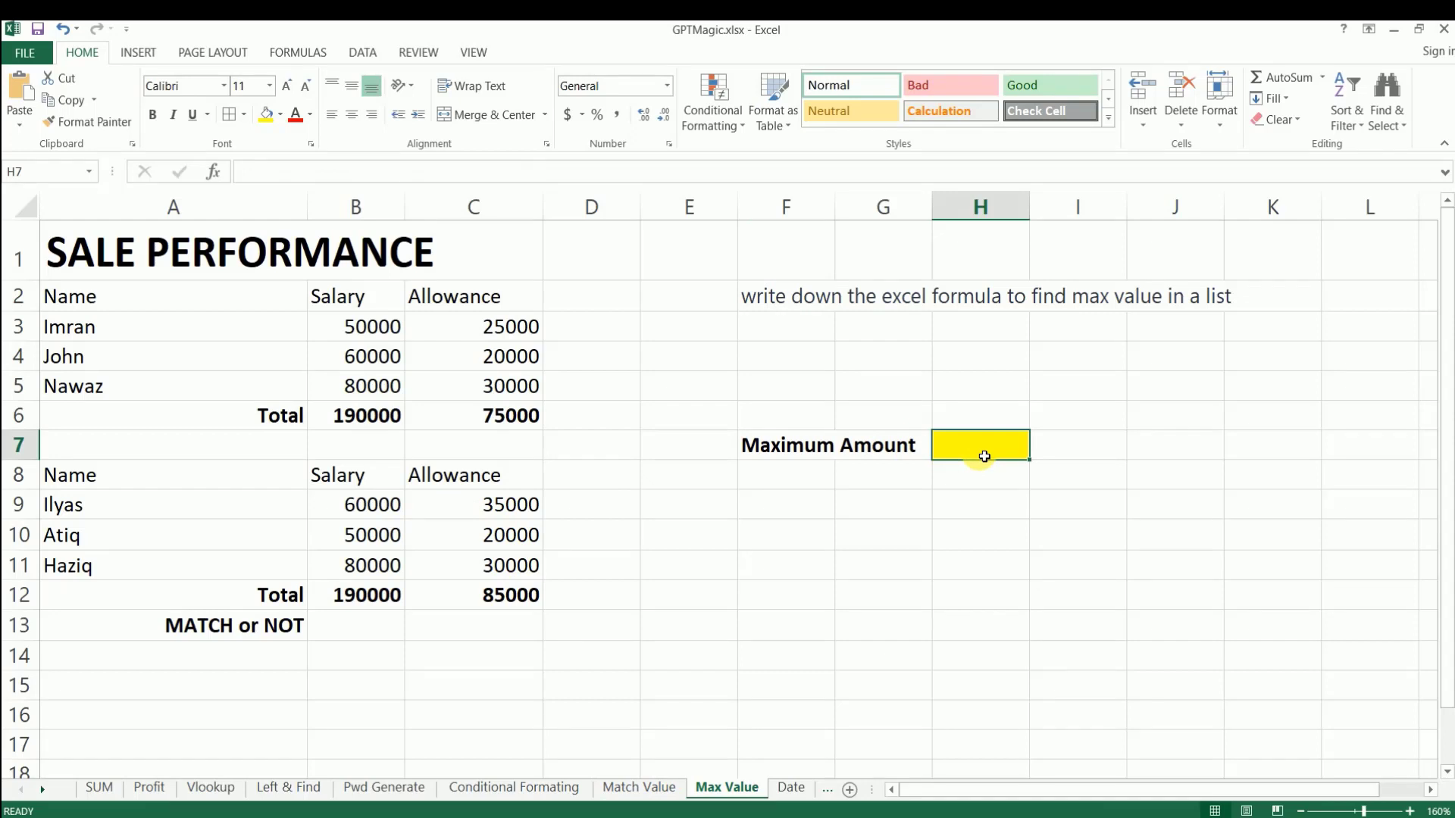
key(ctrl+v)
click(973, 483)
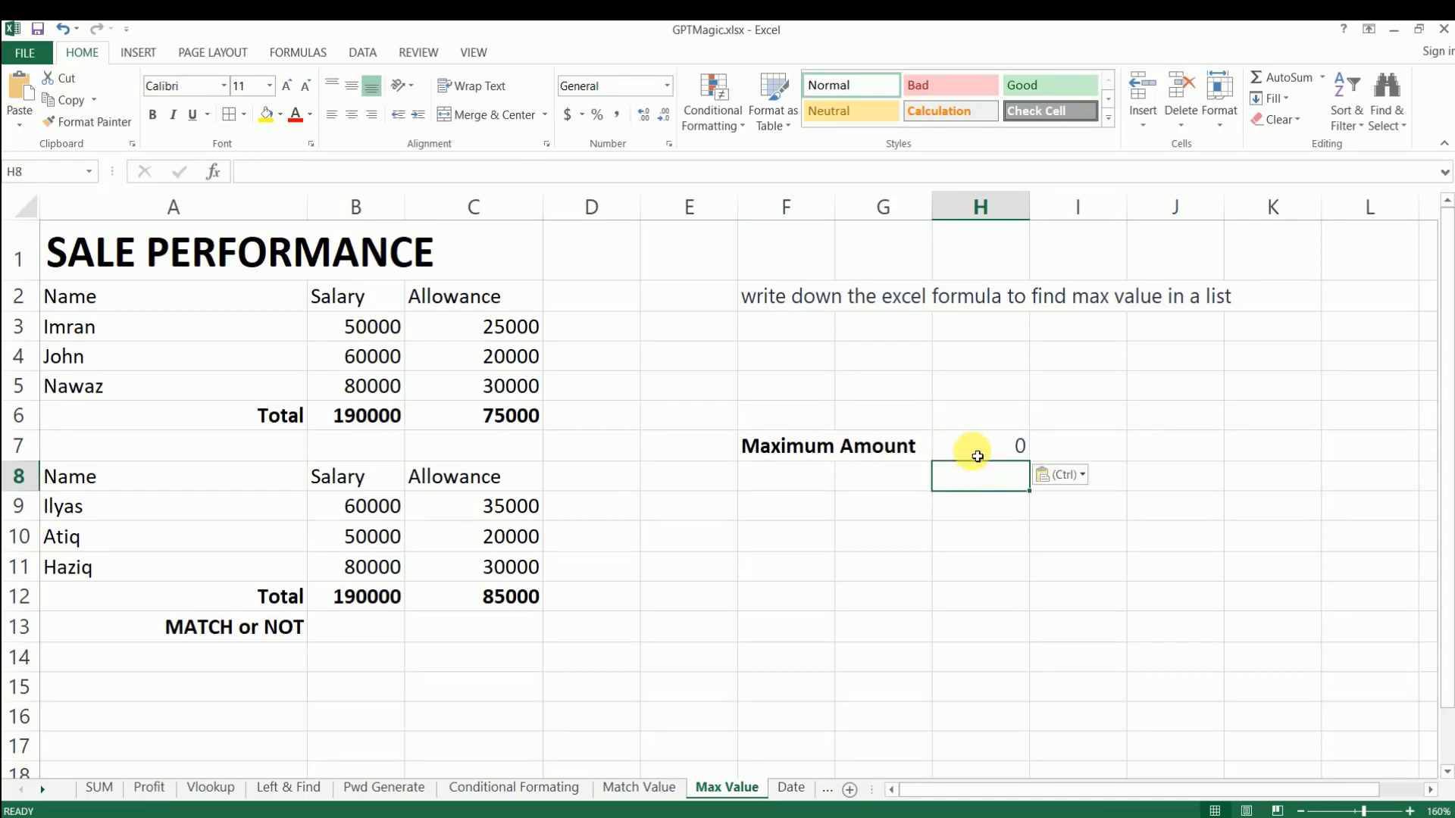
Extend the range of the MAX formula in H7 to A1:C12 and check the result against the salary total in B6.
click(978, 456)
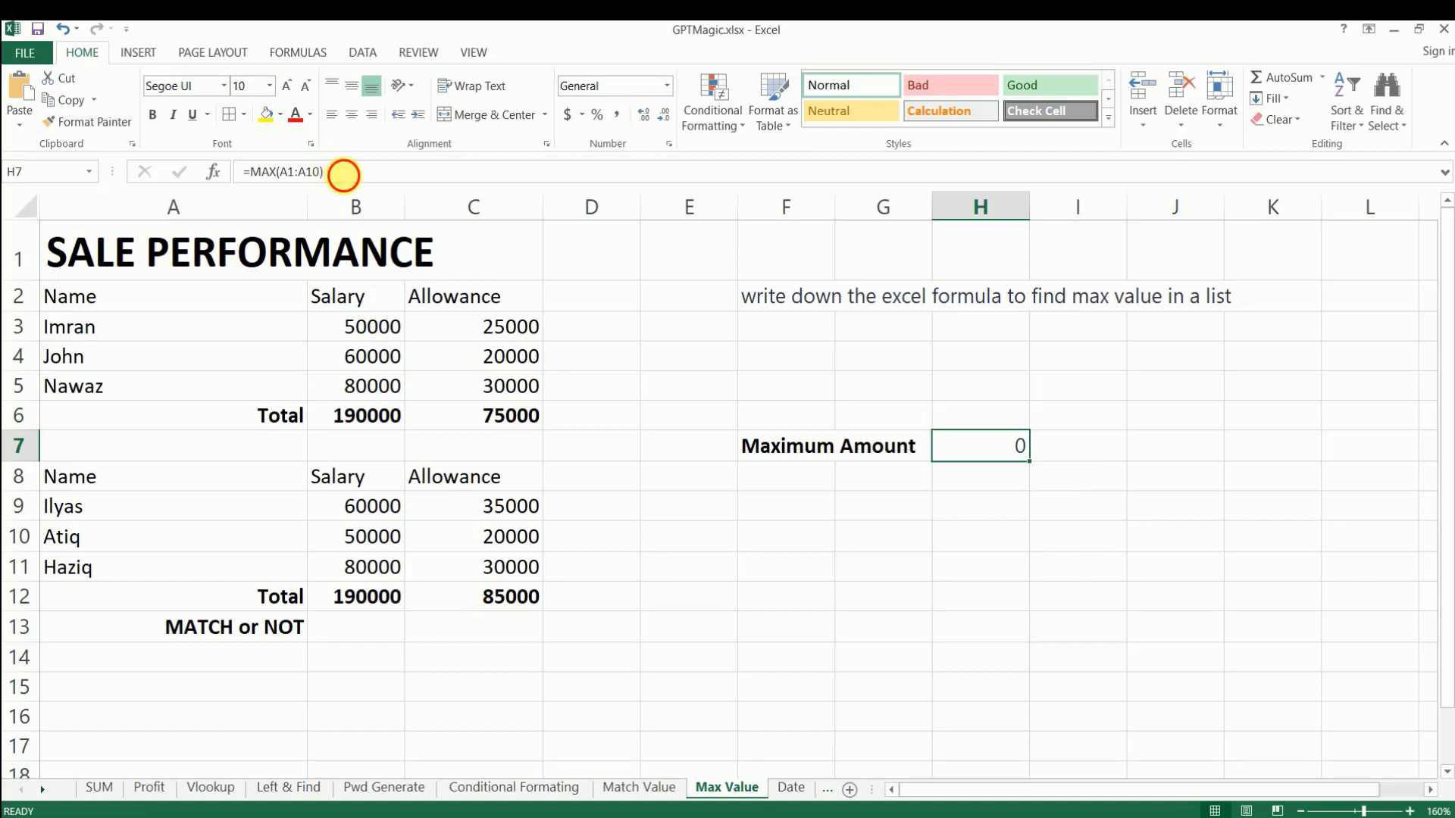
click(343, 175)
key(Left)
key(Left)
key(Left)
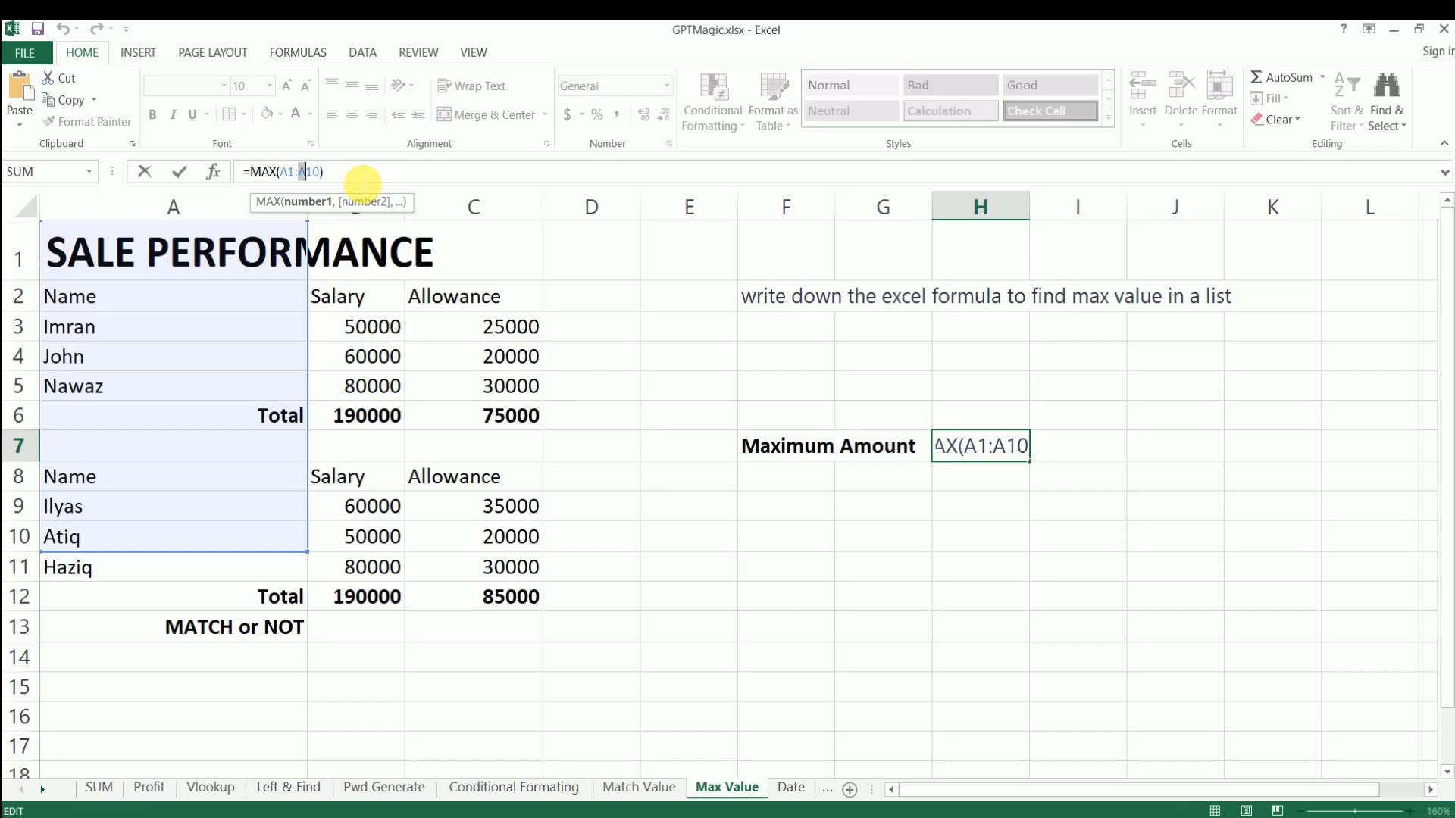
text(c)
key(shift+Right)
key(shift+Right)
text(12)
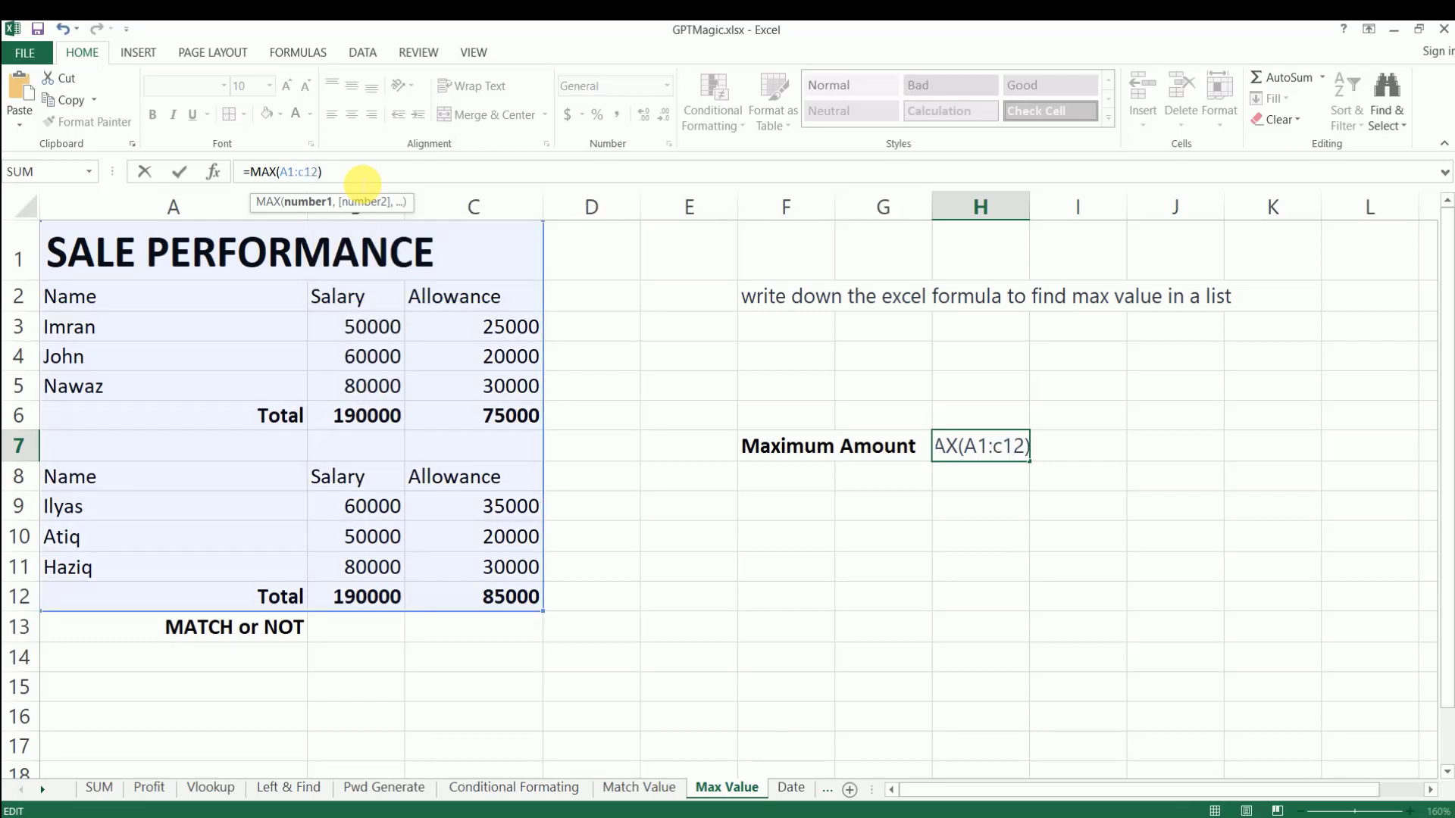
key(Return)
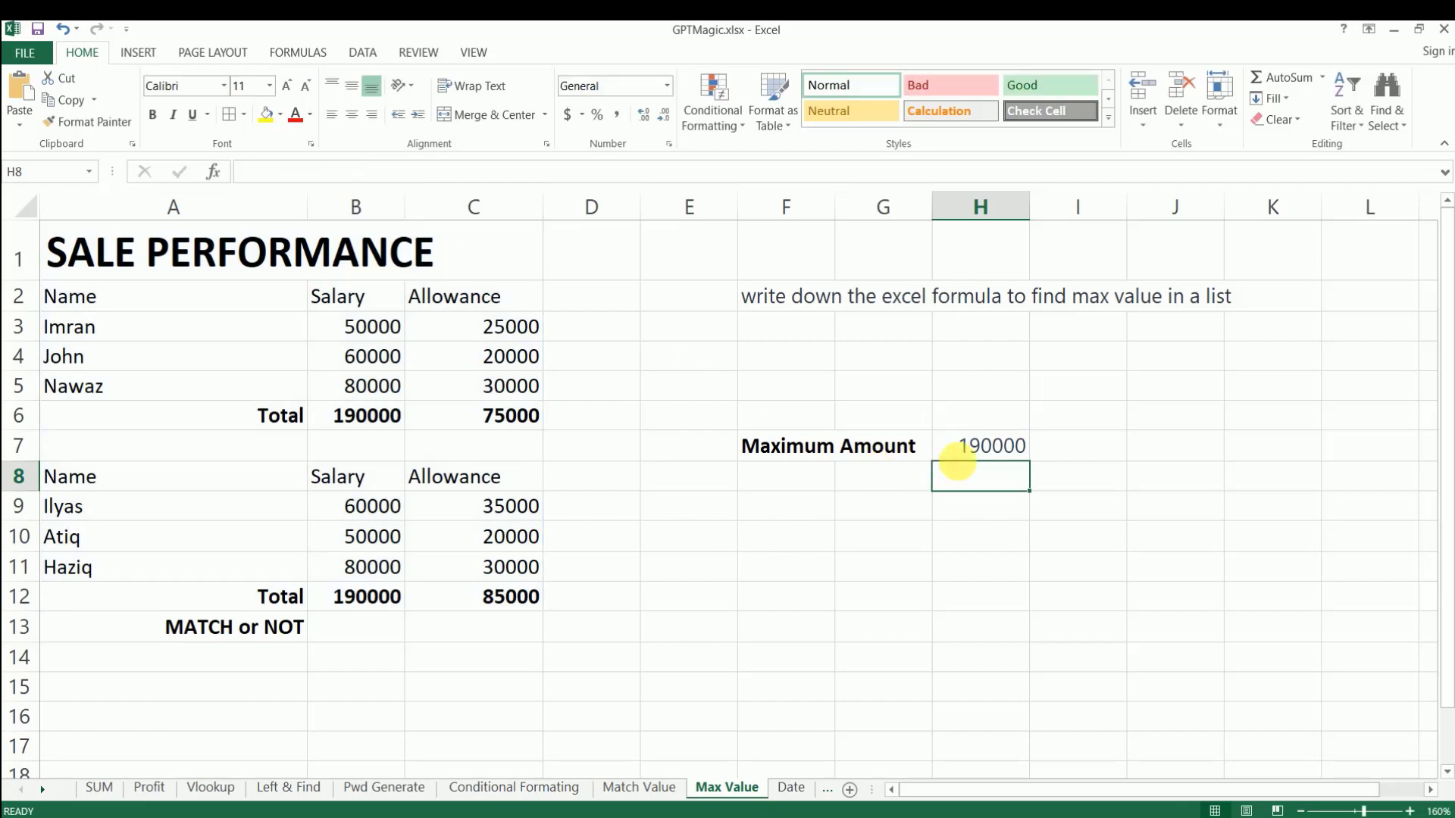
click(975, 446)
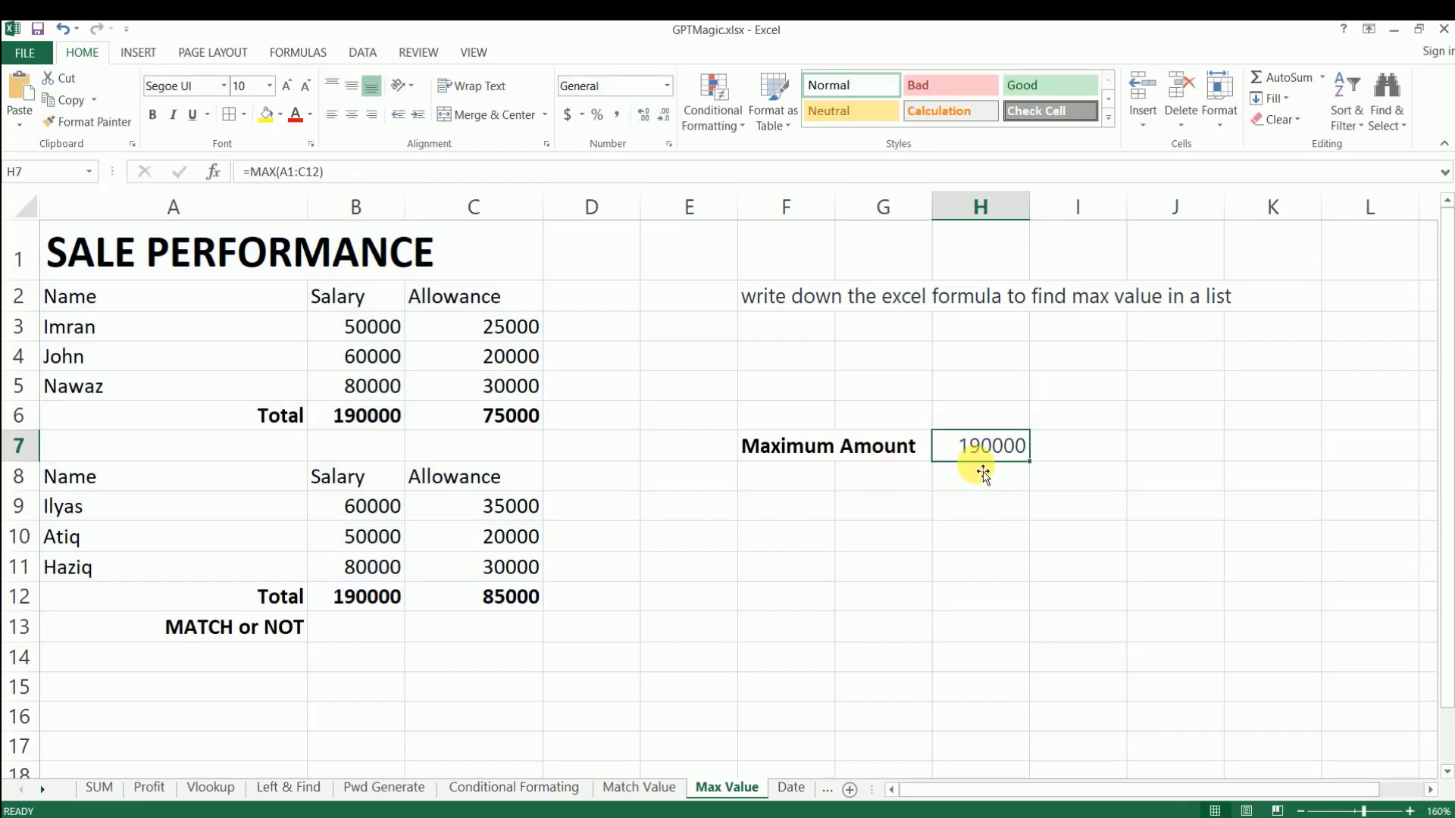
click(355, 416)
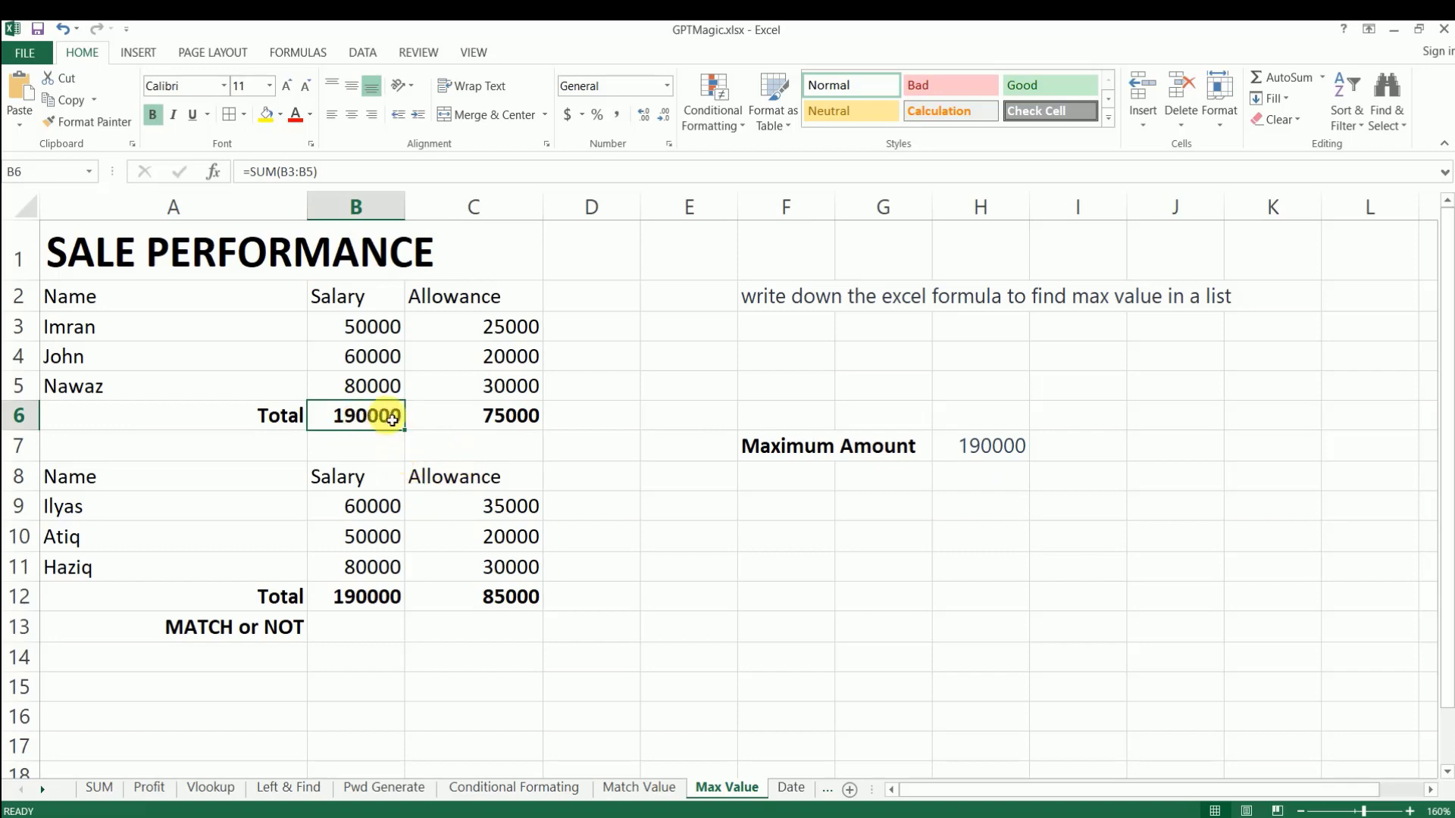
Replace MAX with MIN in the Maximum Amount formula in H7, so it reads =MIN(A1:C12).
click(1013, 453)
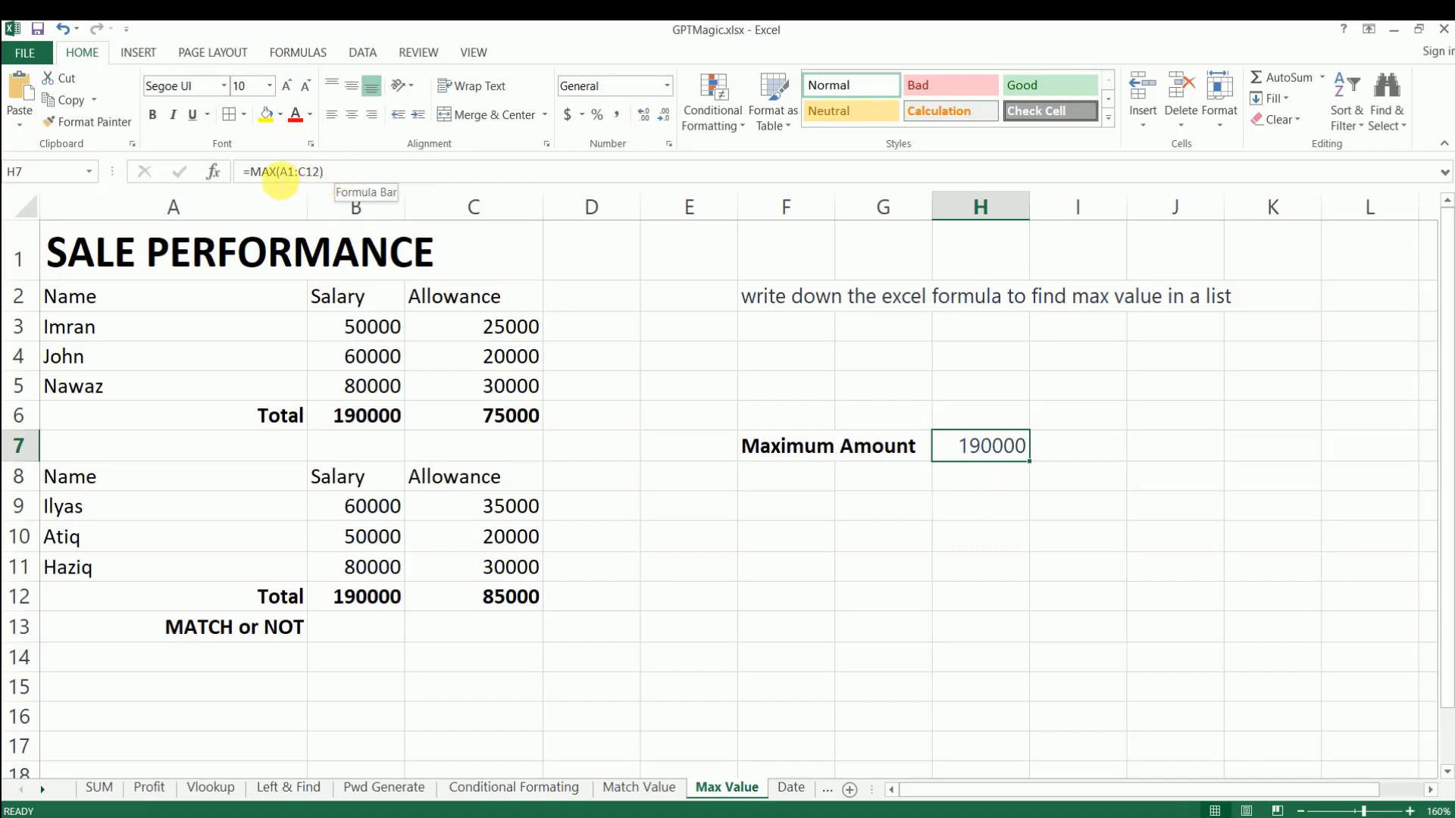
click(281, 179)
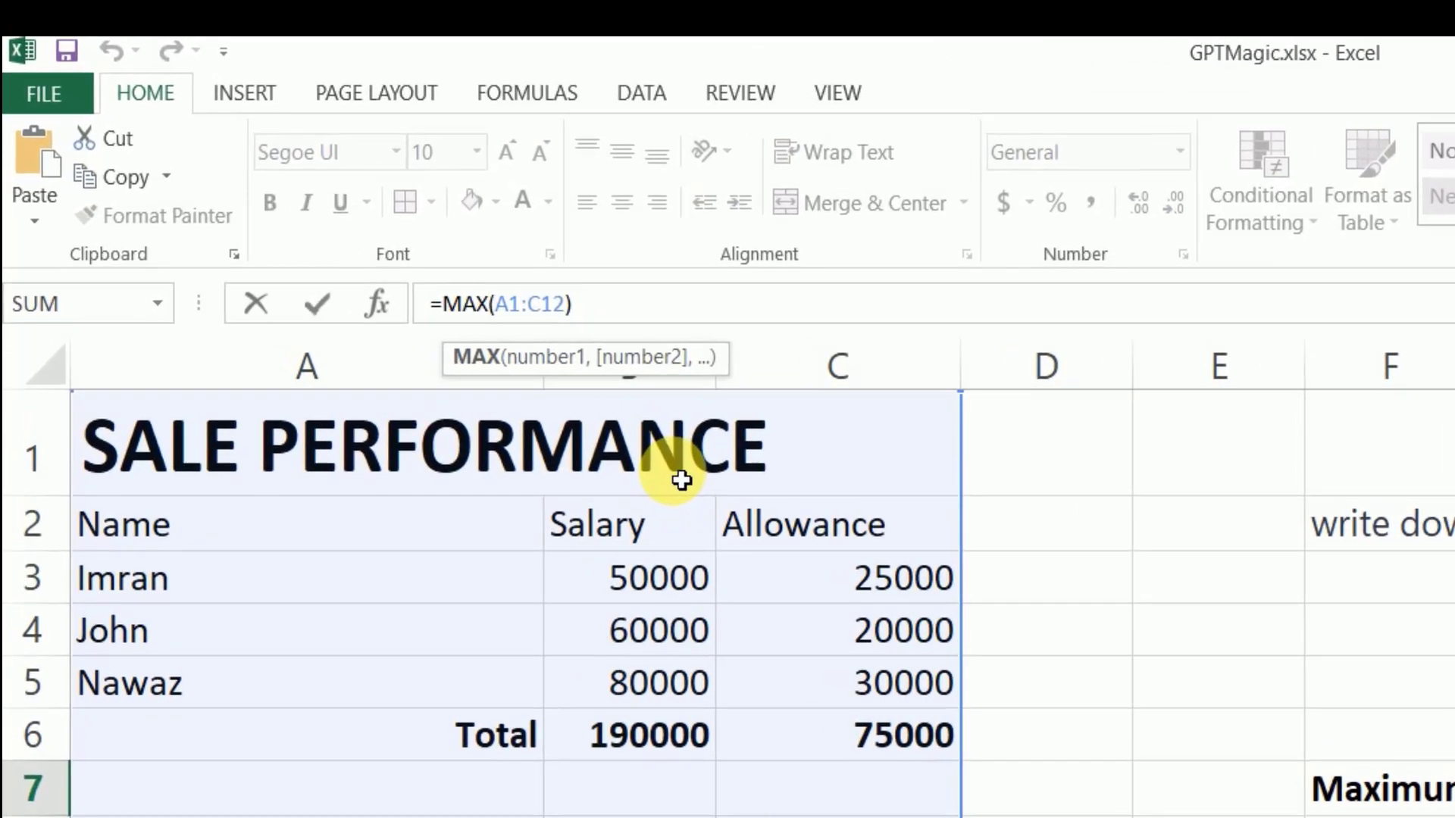
text(in)
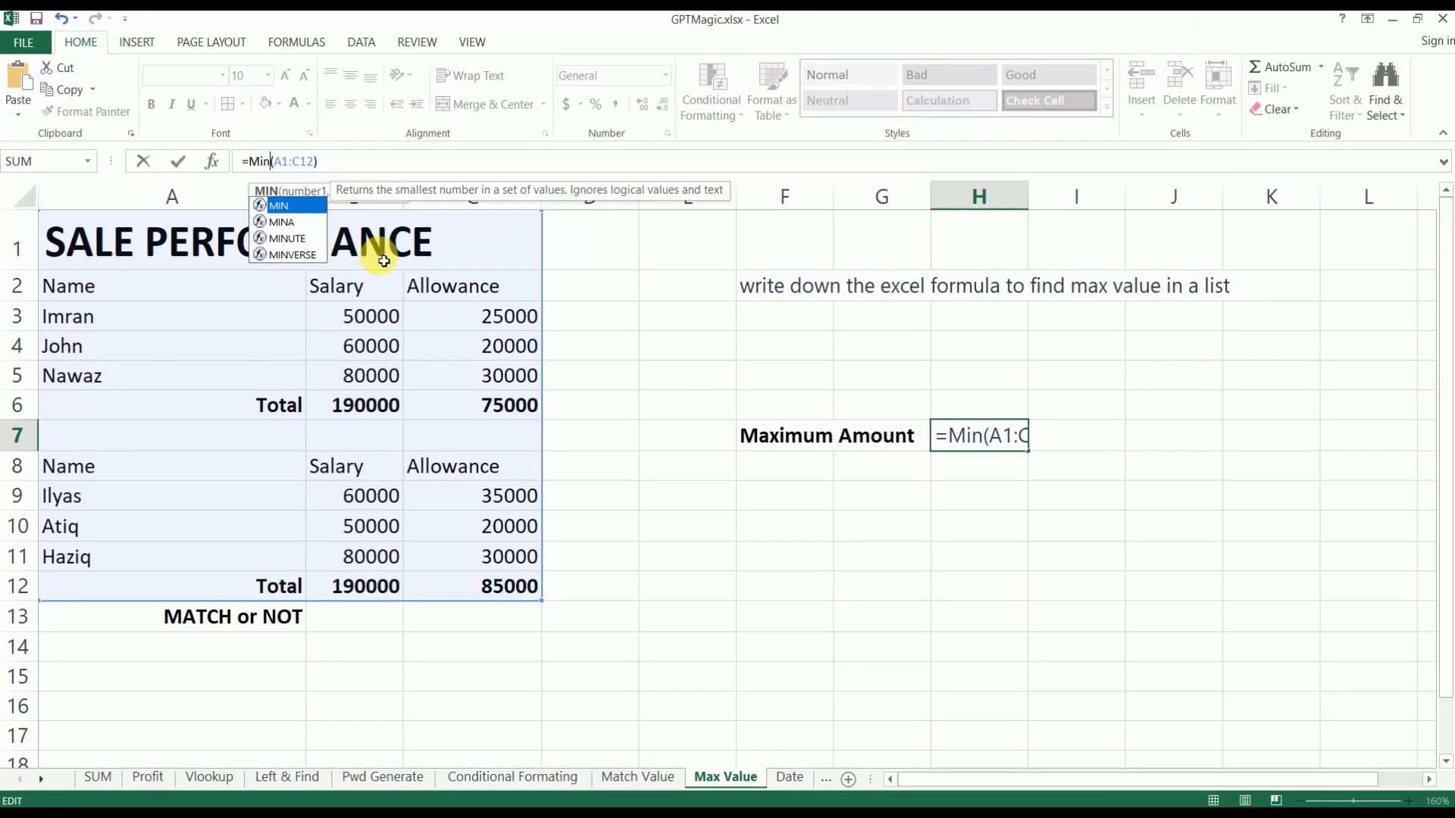
key(Return)
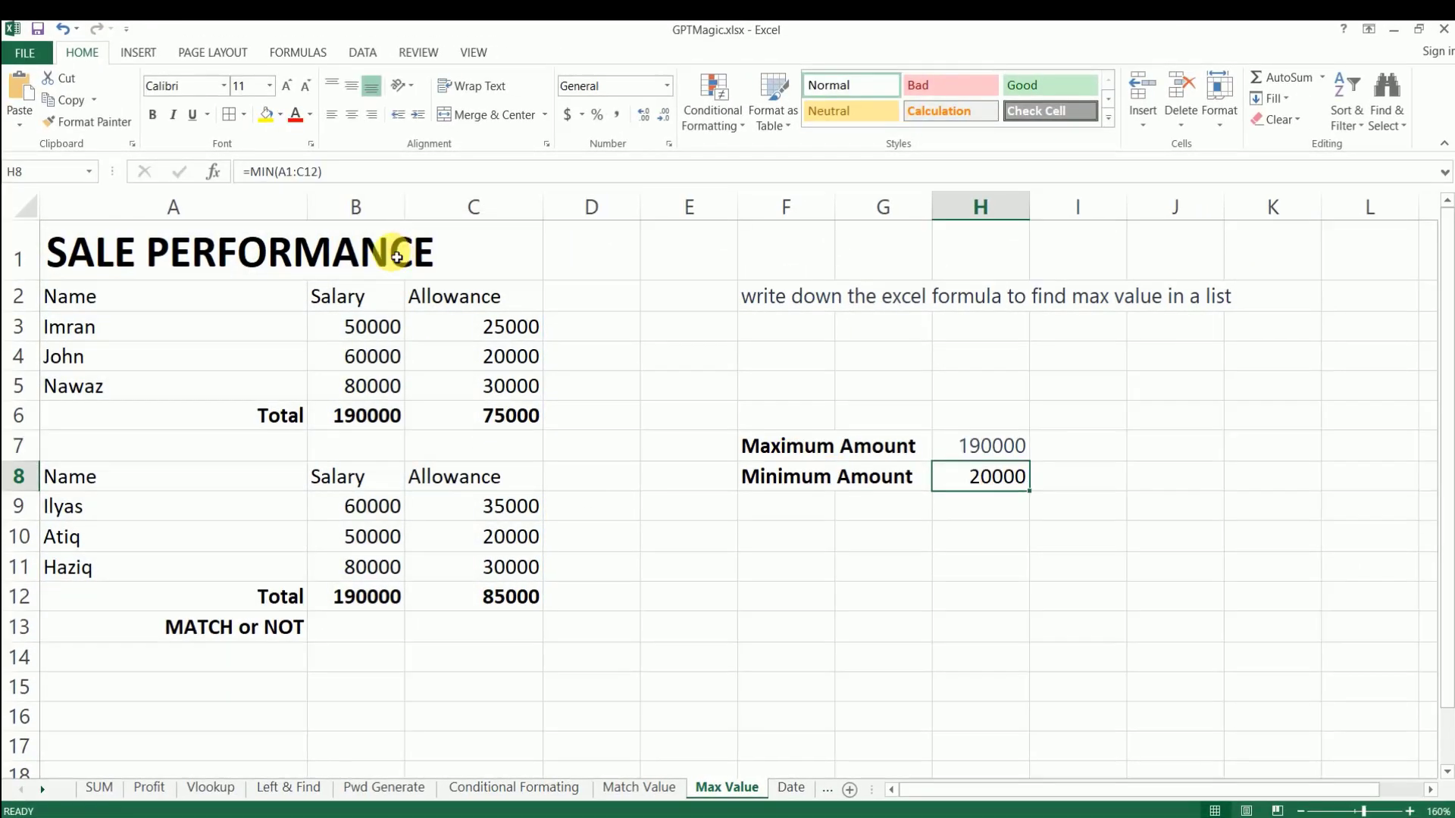
Check the maximum amount in H7 and the minimum amount in H8 against the salary and allowance data.
click(1025, 446)
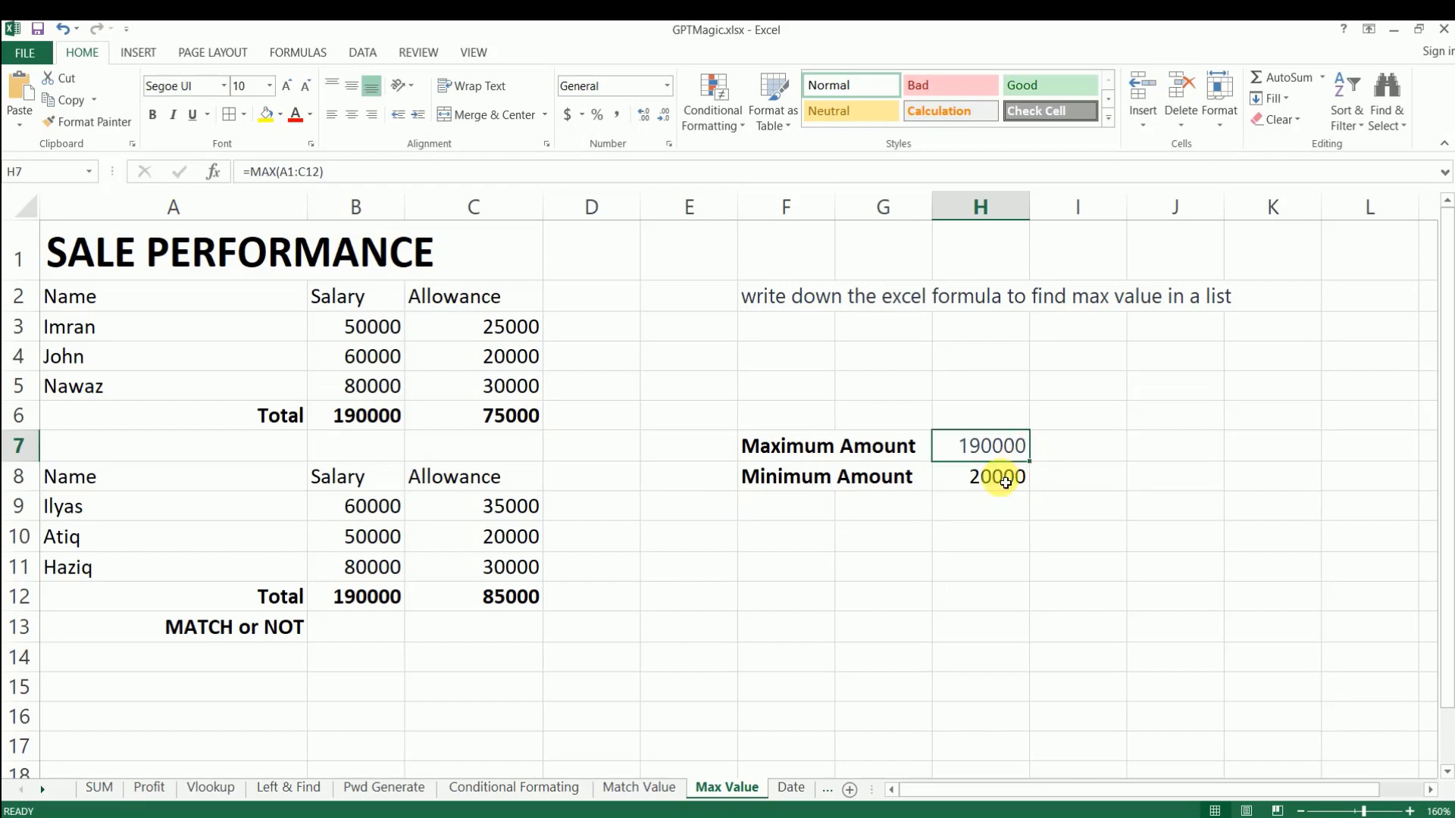
click(369, 416)
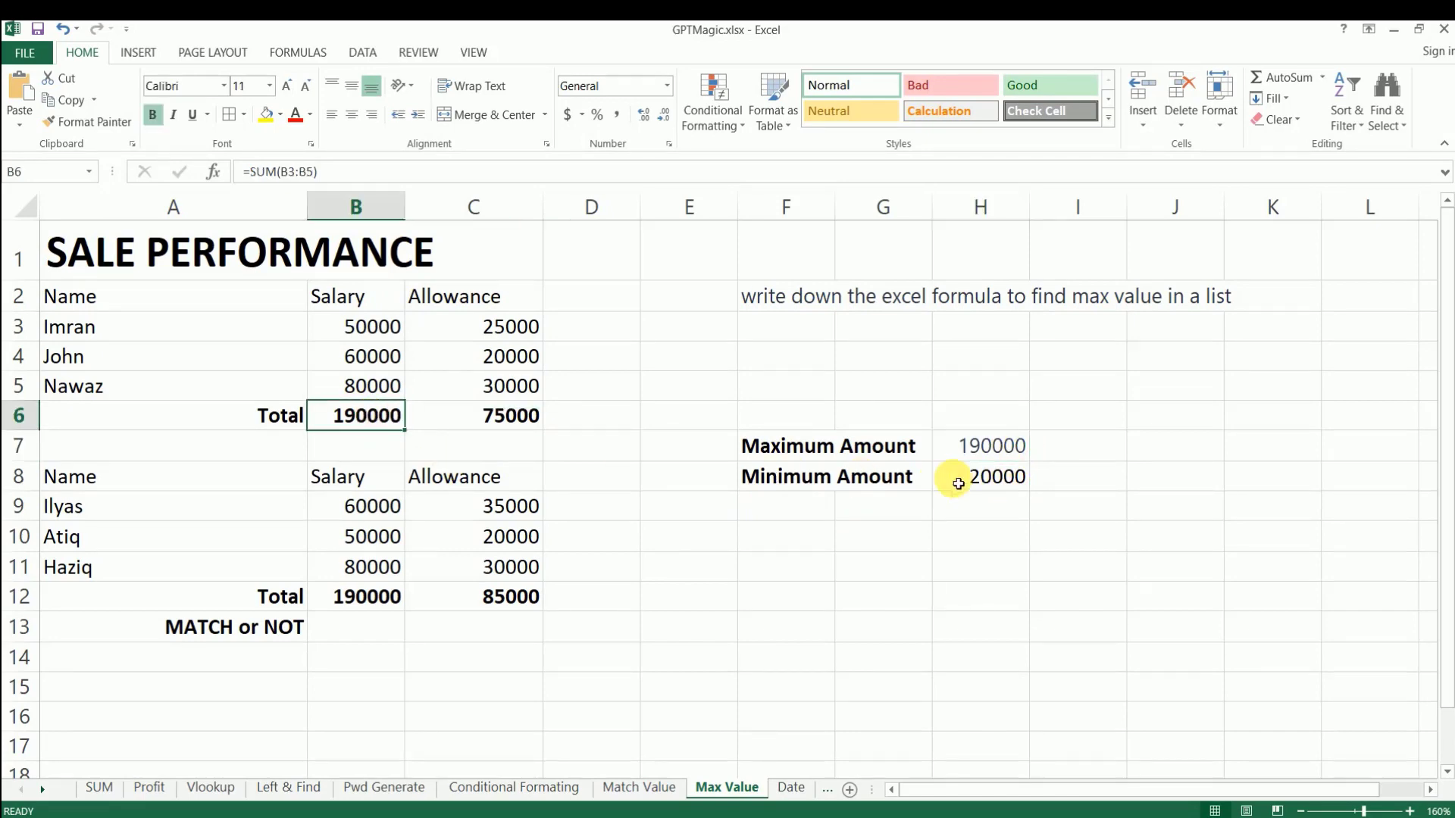
click(999, 479)
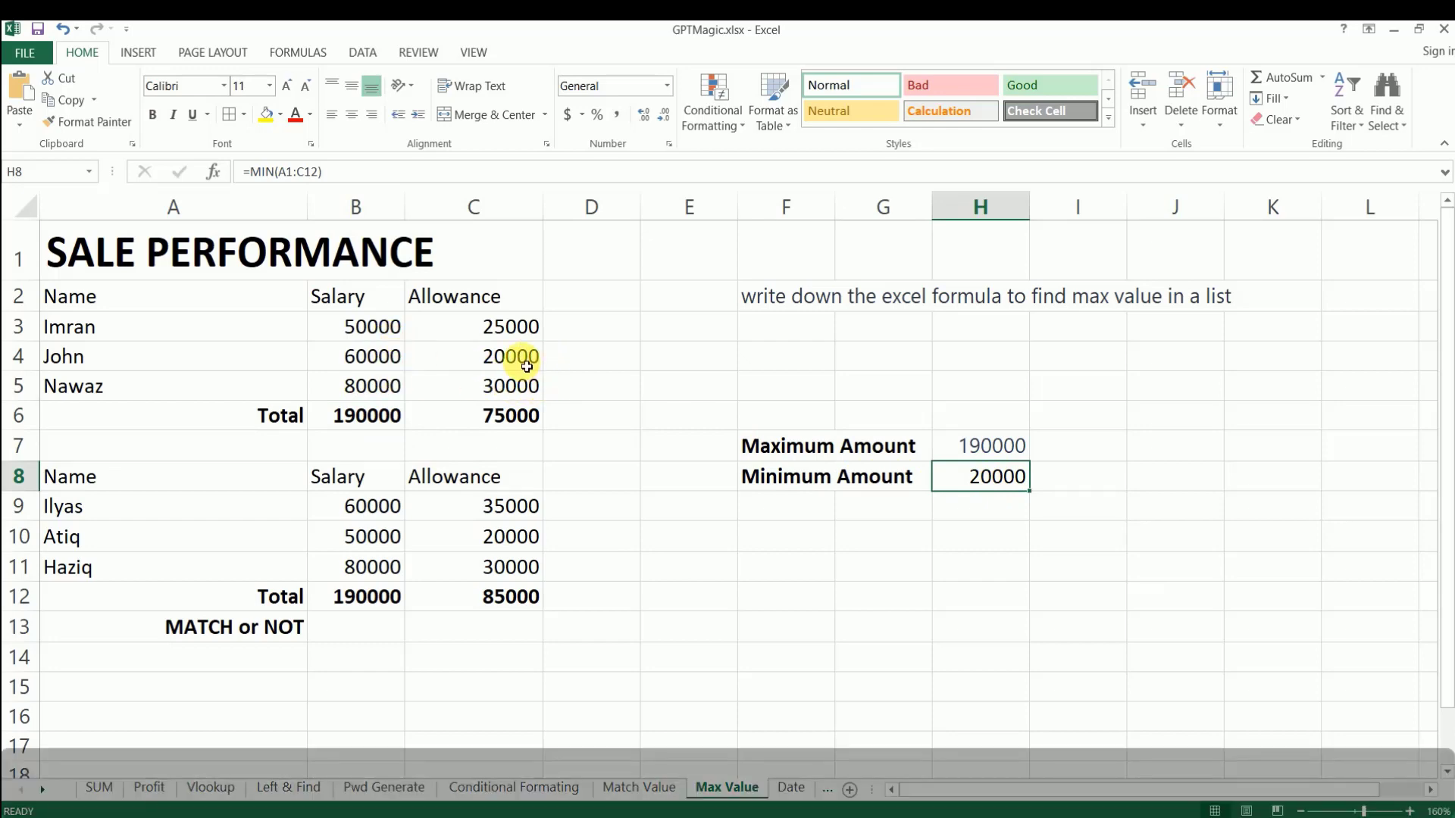
Copy the current-date prompt from F2 of the Date sheet, switch to ChatGPT and submit it.
click(791, 788)
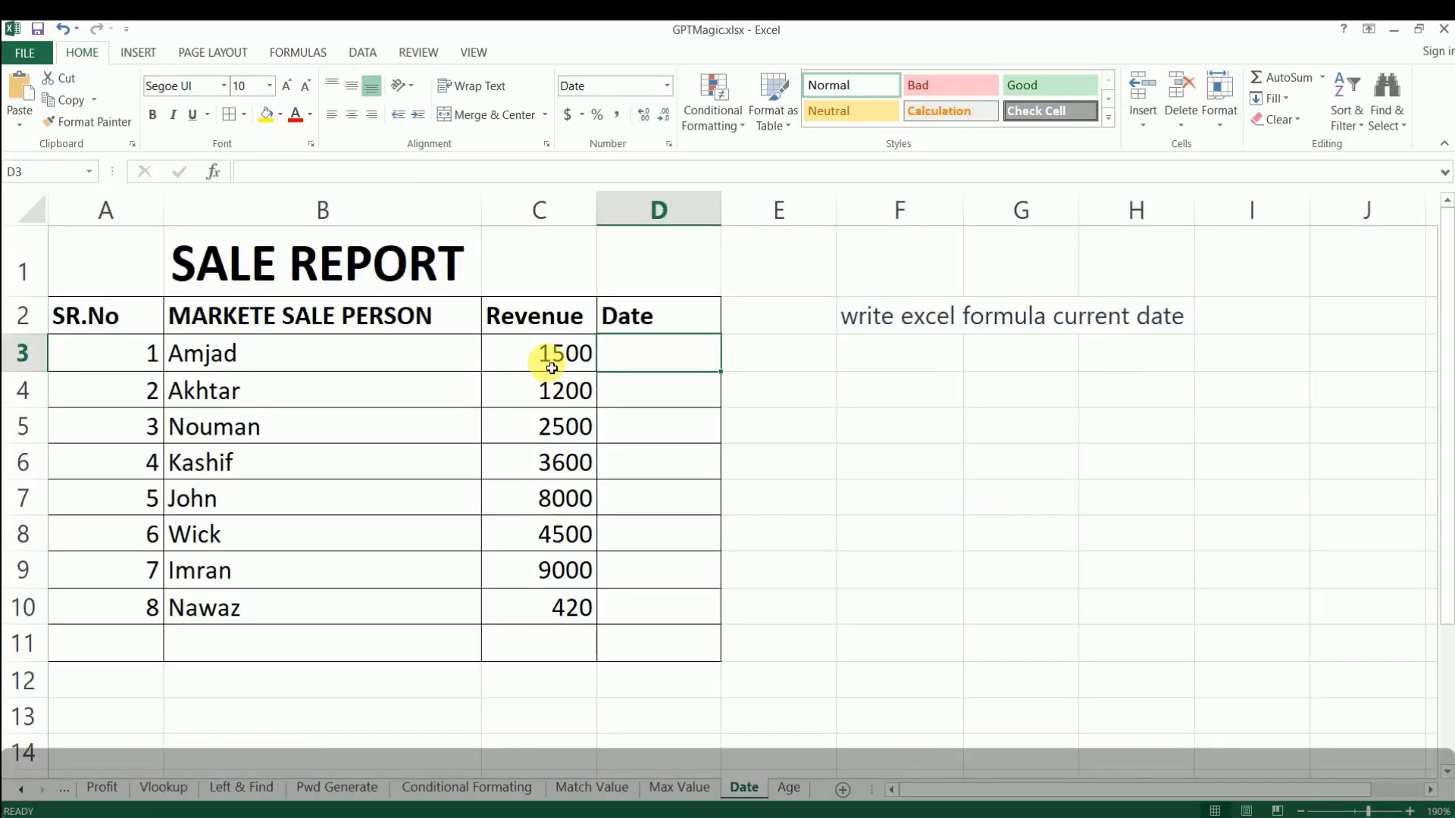
click(849, 316)
key(ctrl+c)
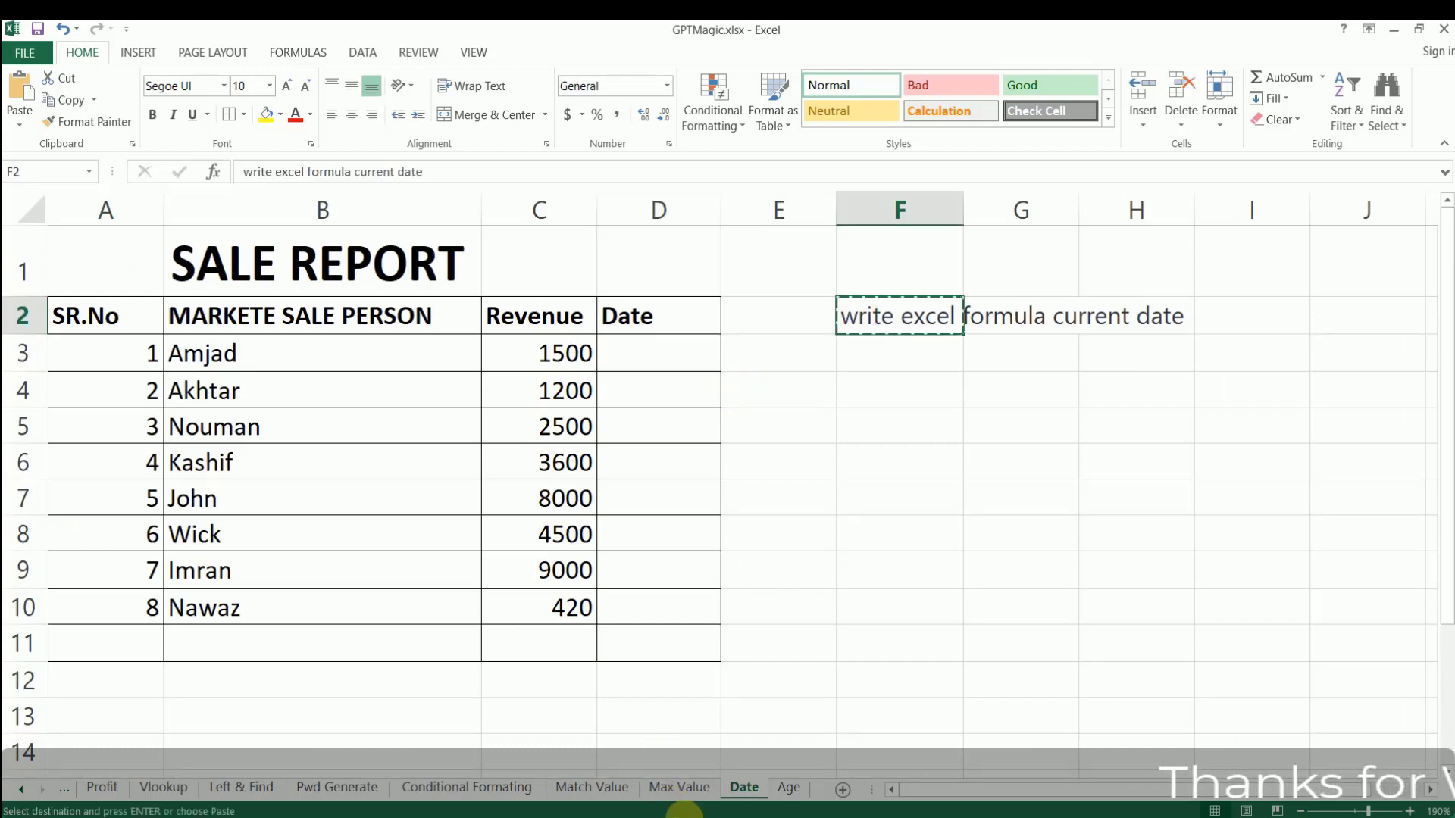
key(alt+Tab)
click(665, 751)
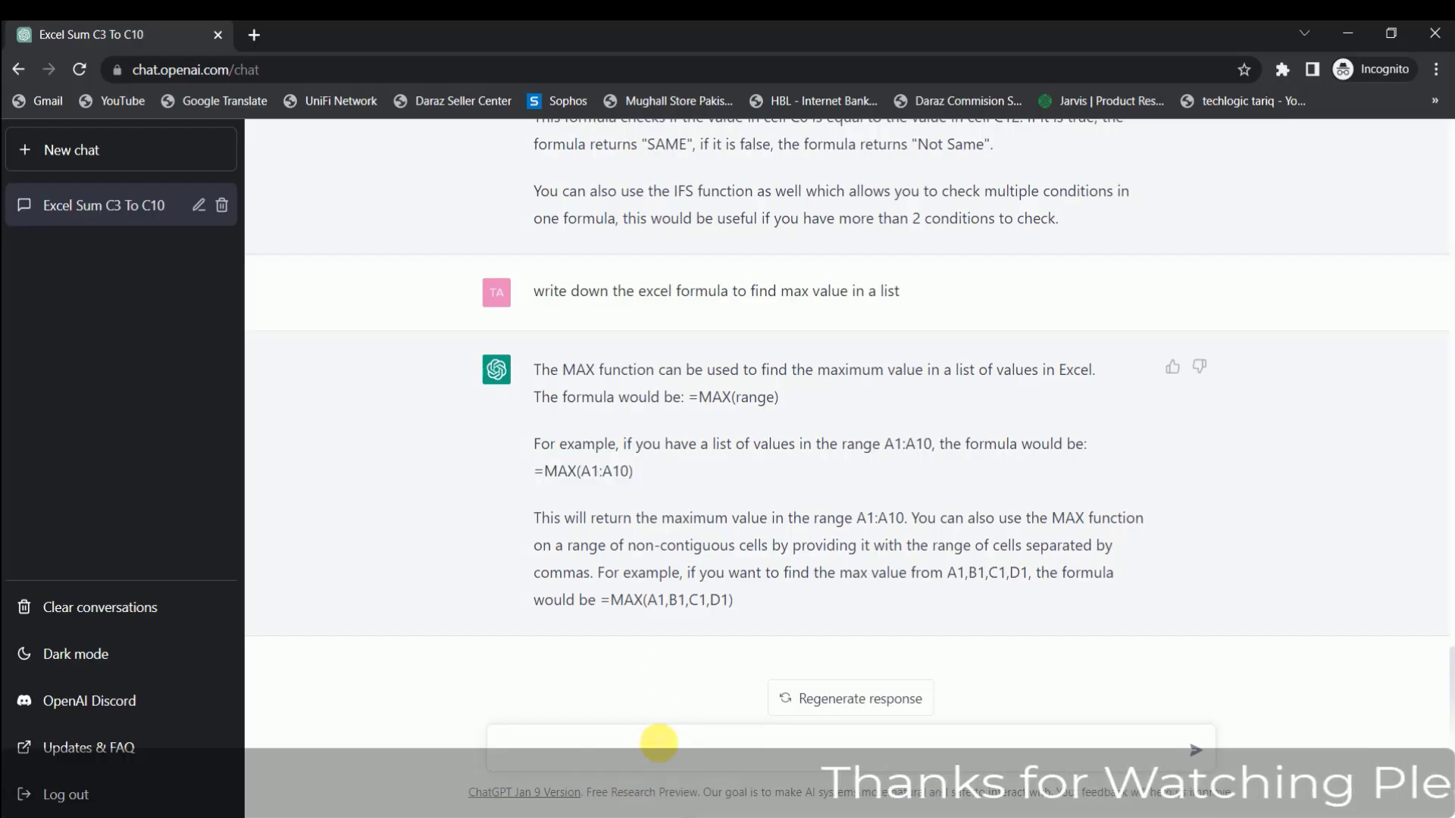
key(ctrl+v)
click(1195, 751)
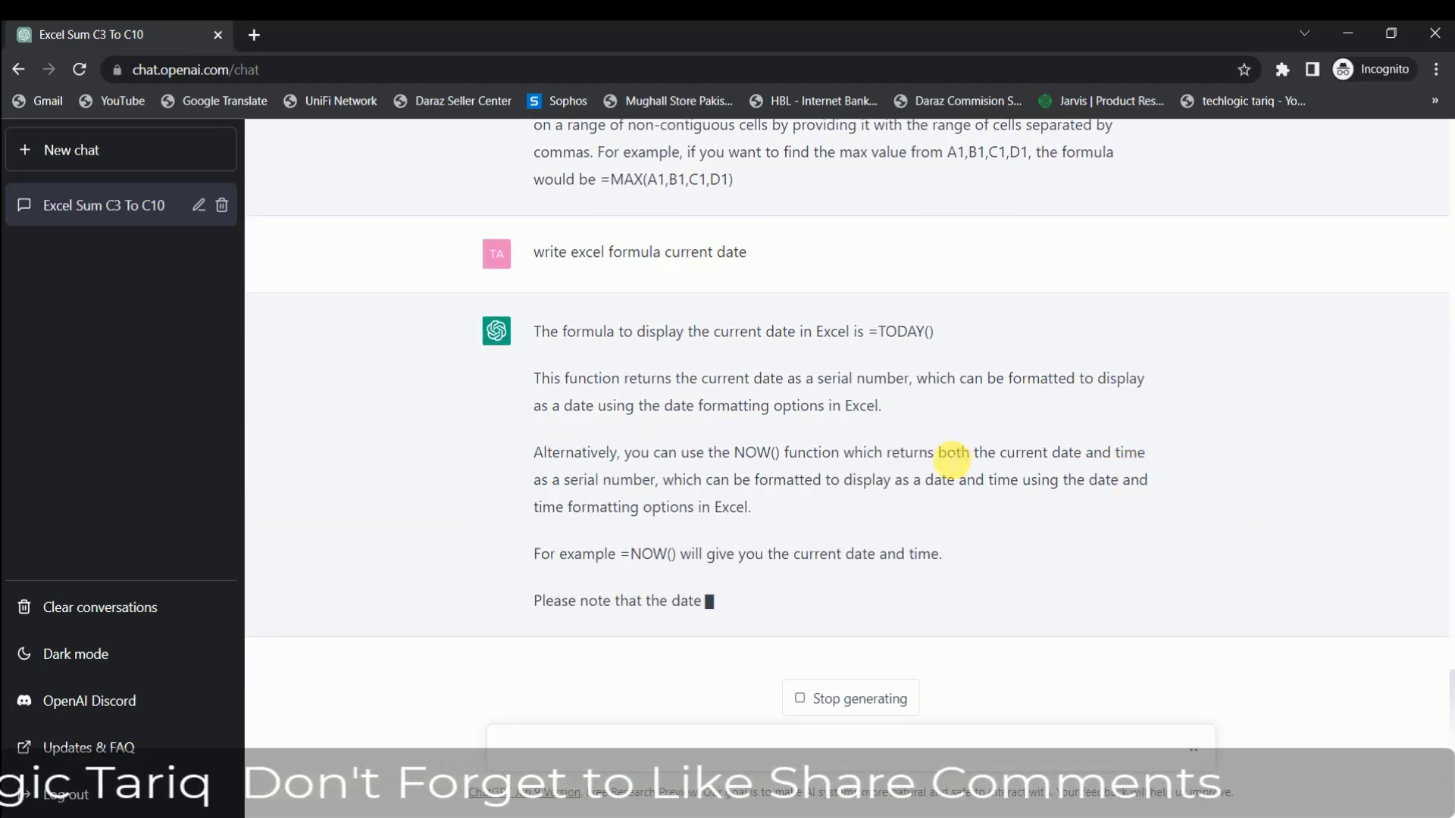
Copy ChatGPT's =TODAY() formula, switch to Excel and paste it into Date cell D3 of the sale report.
drag(935, 306, 869, 307)
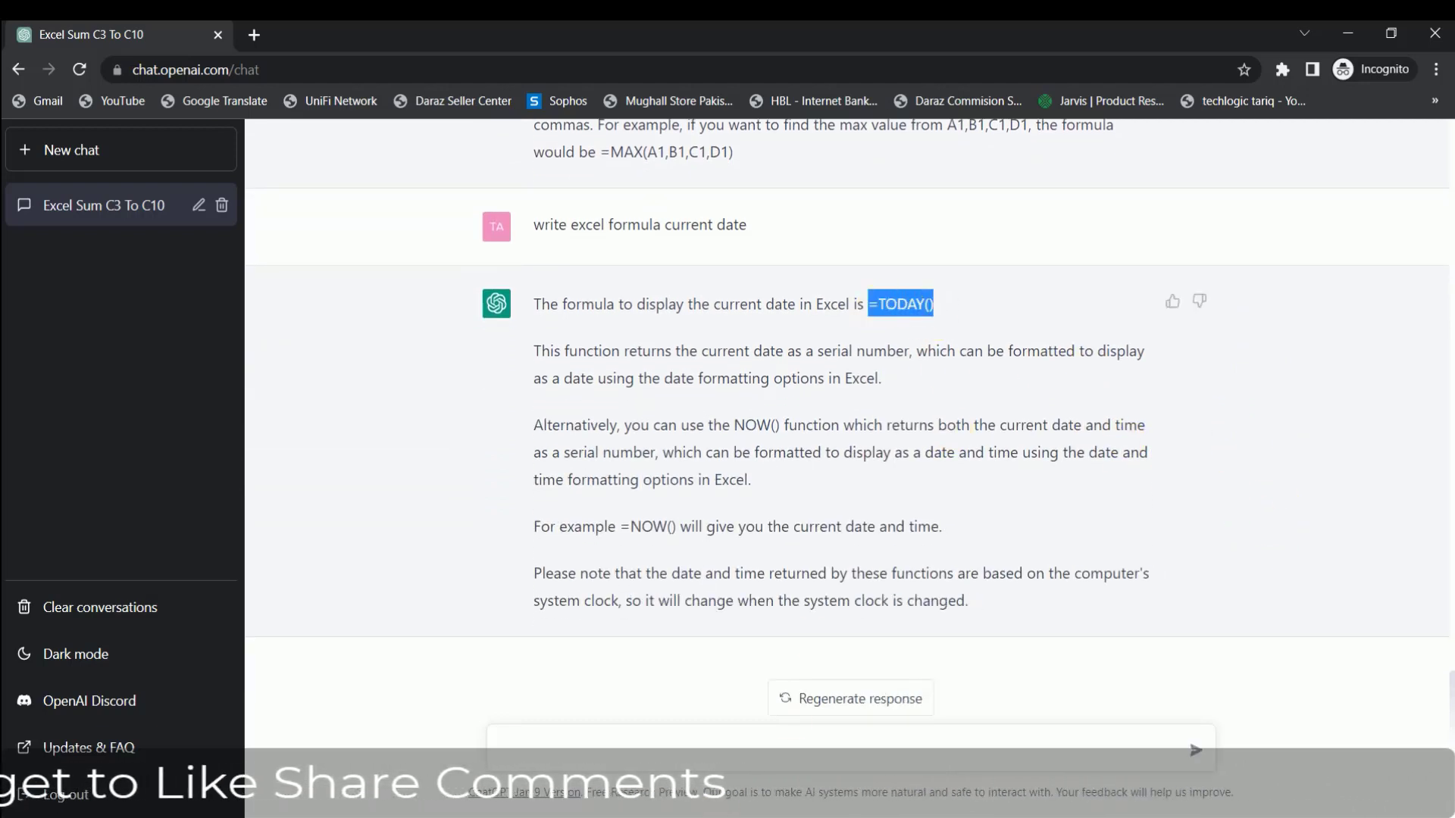
key(alt+Tab)
click(652, 360)
key(ctrl+v)
key(Return)
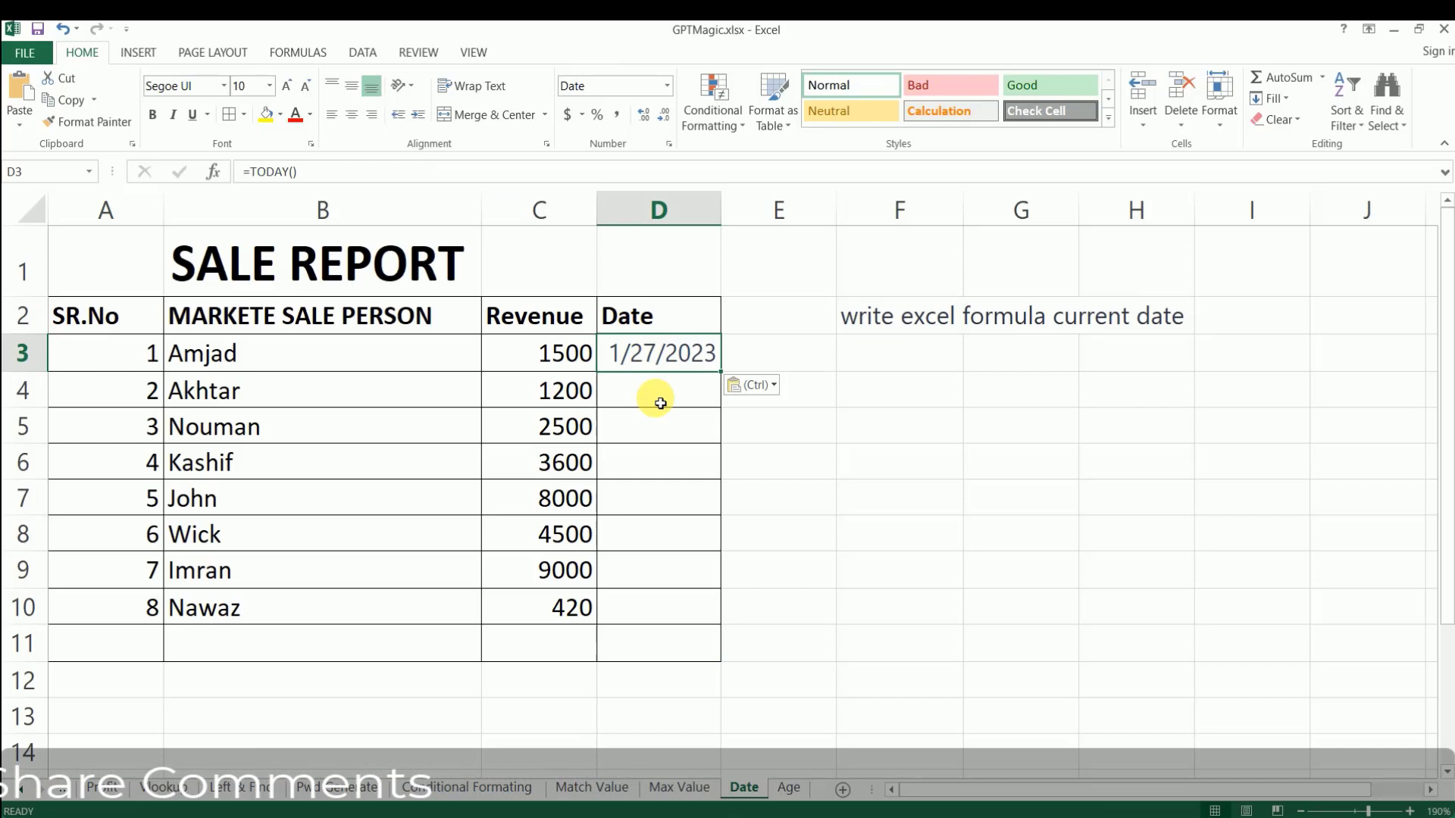
Fill the current-date formula from D3 down to D10, check D3 and open the Age sheet.
click(682, 354)
drag(720, 370, 716, 621)
click(797, 427)
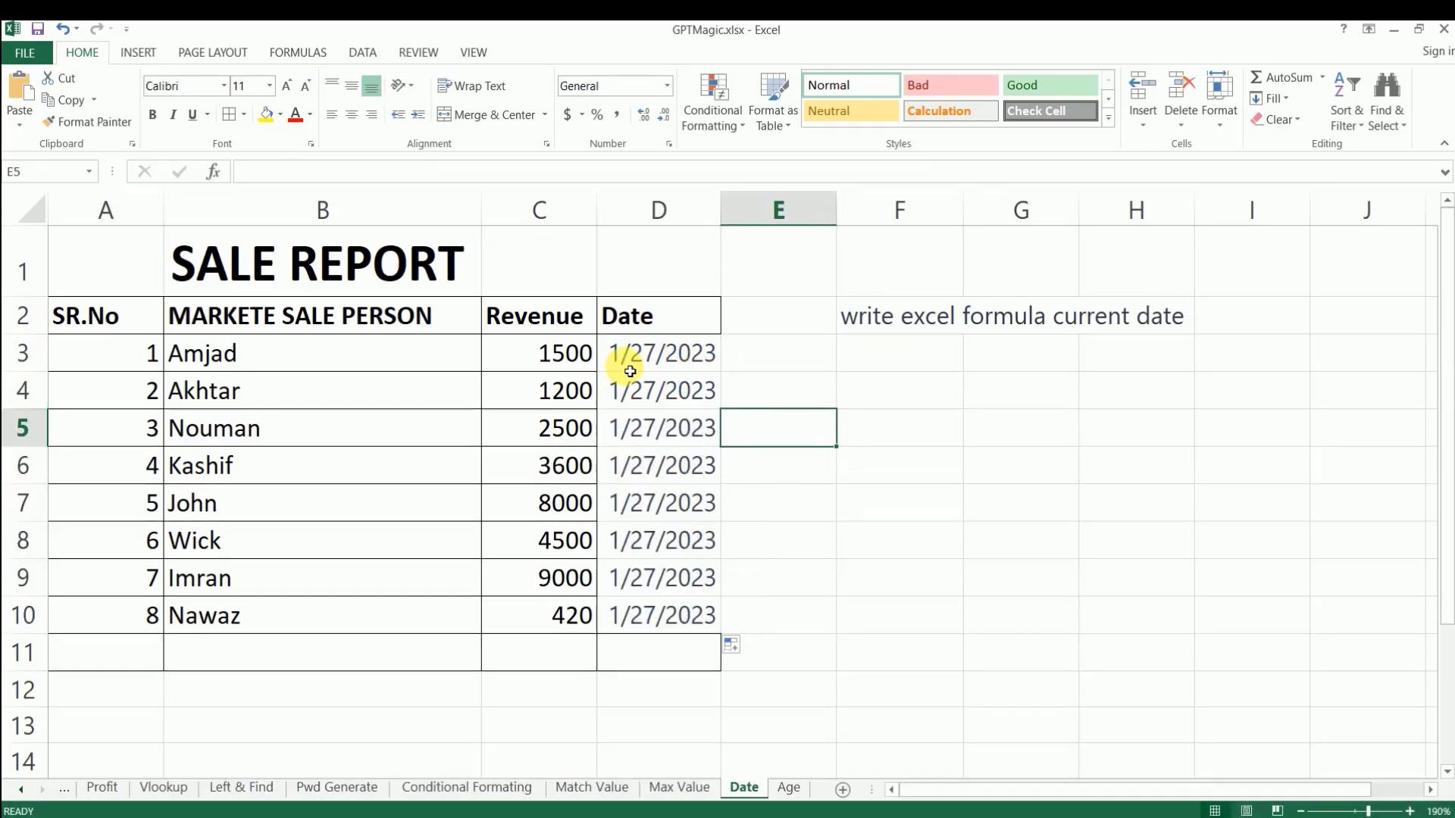
click(667, 362)
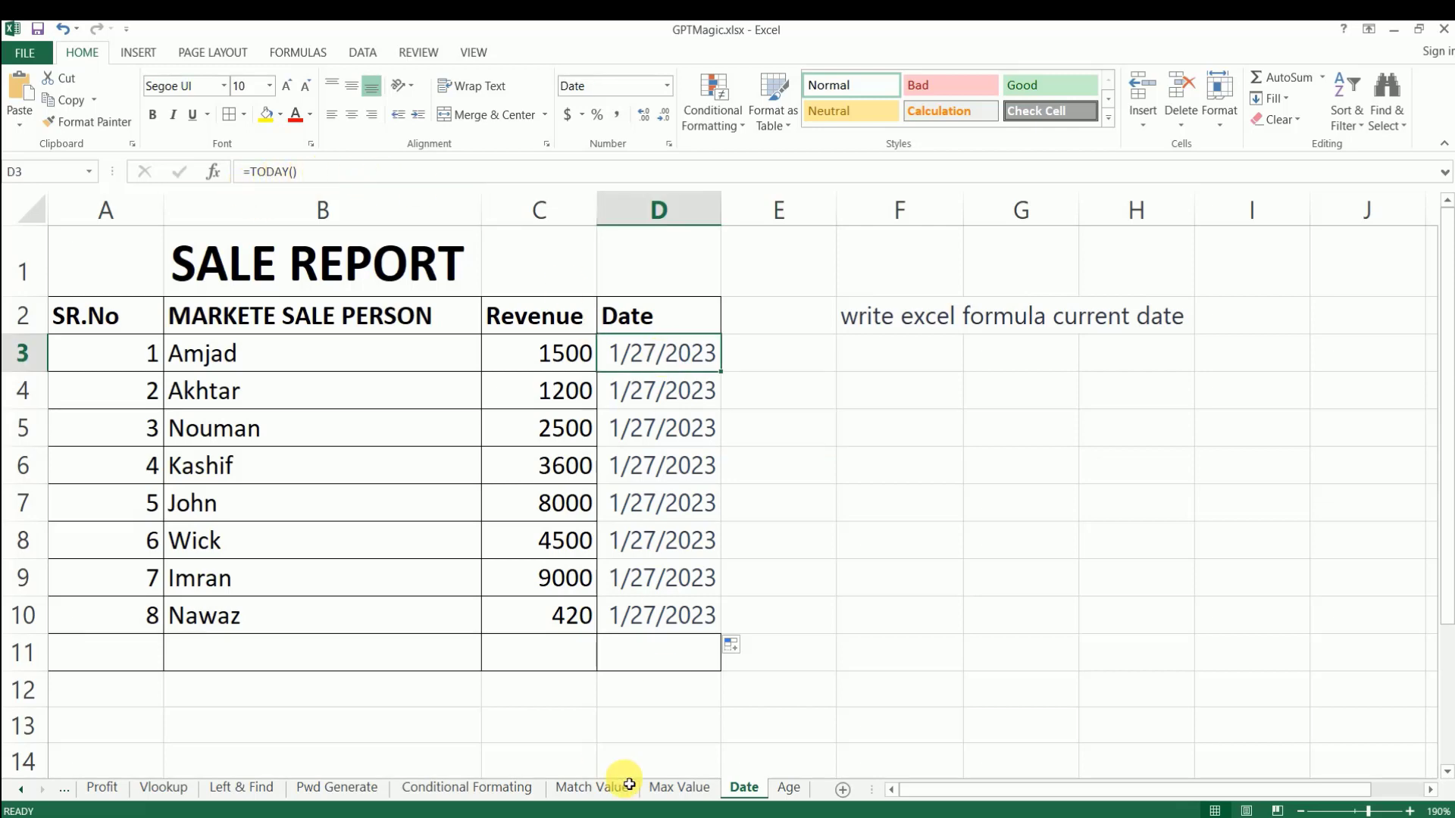
click(790, 789)
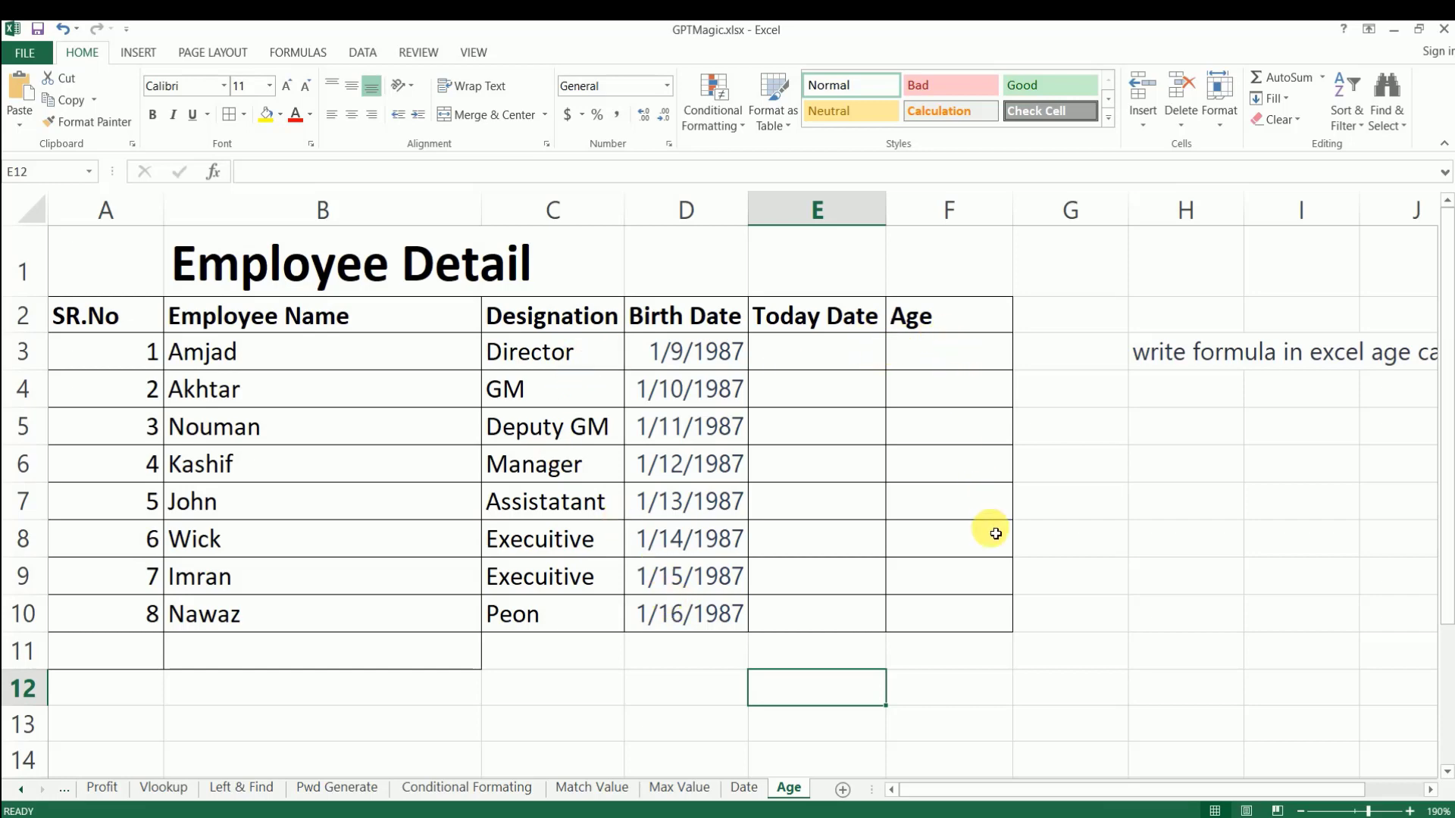
click(818, 355)
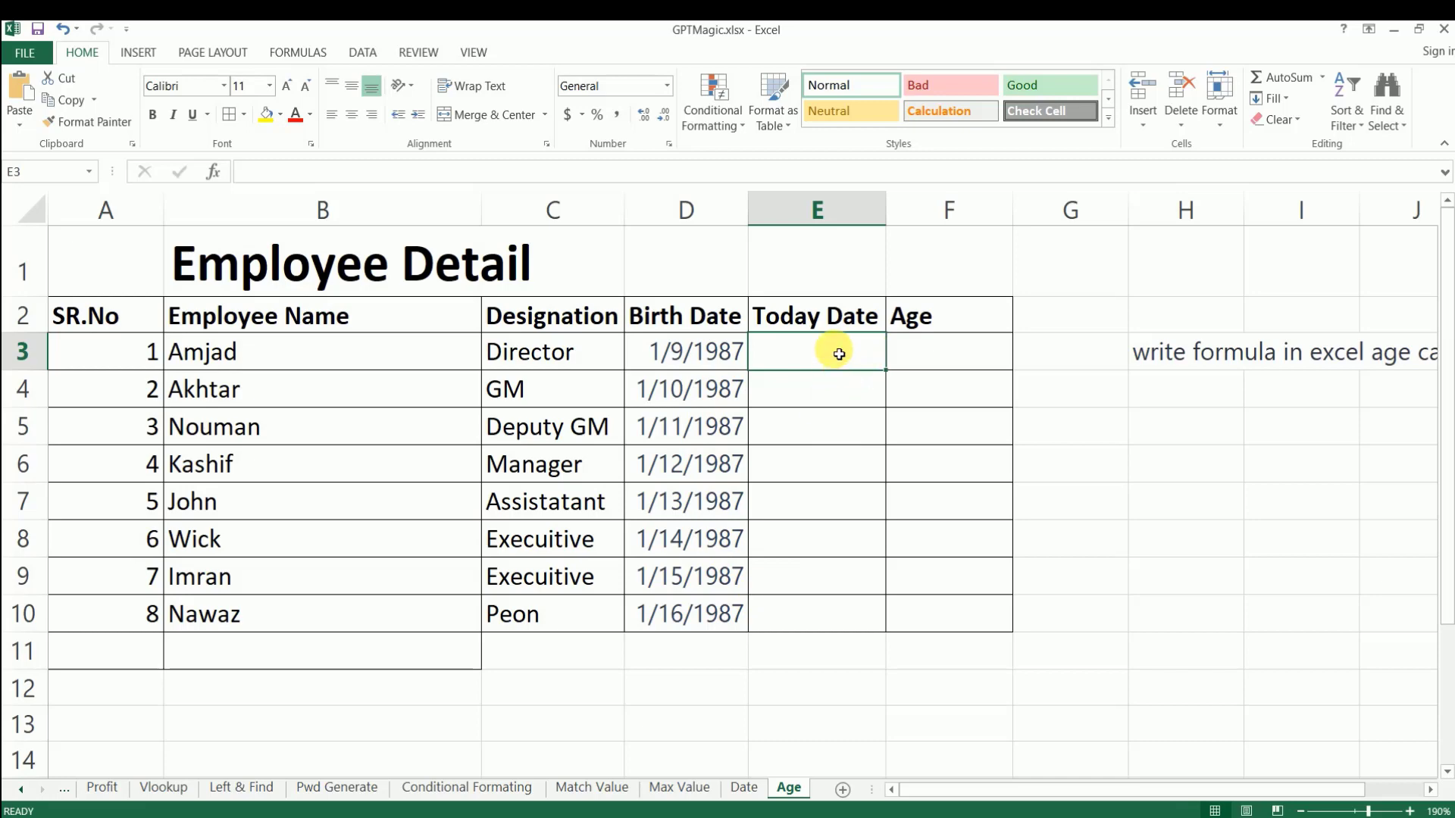
key(ctrl+v)
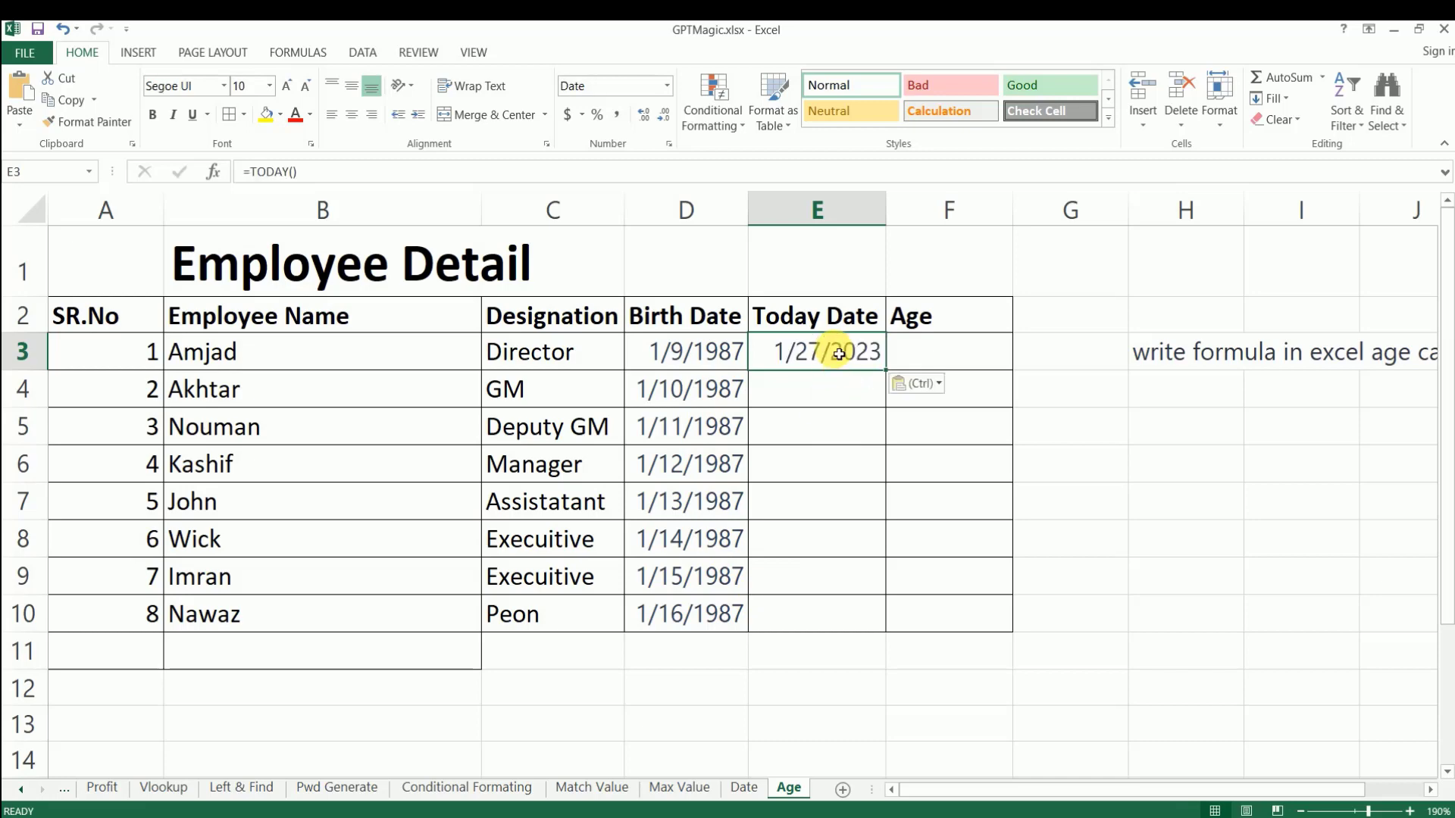
click(824, 400)
click(822, 355)
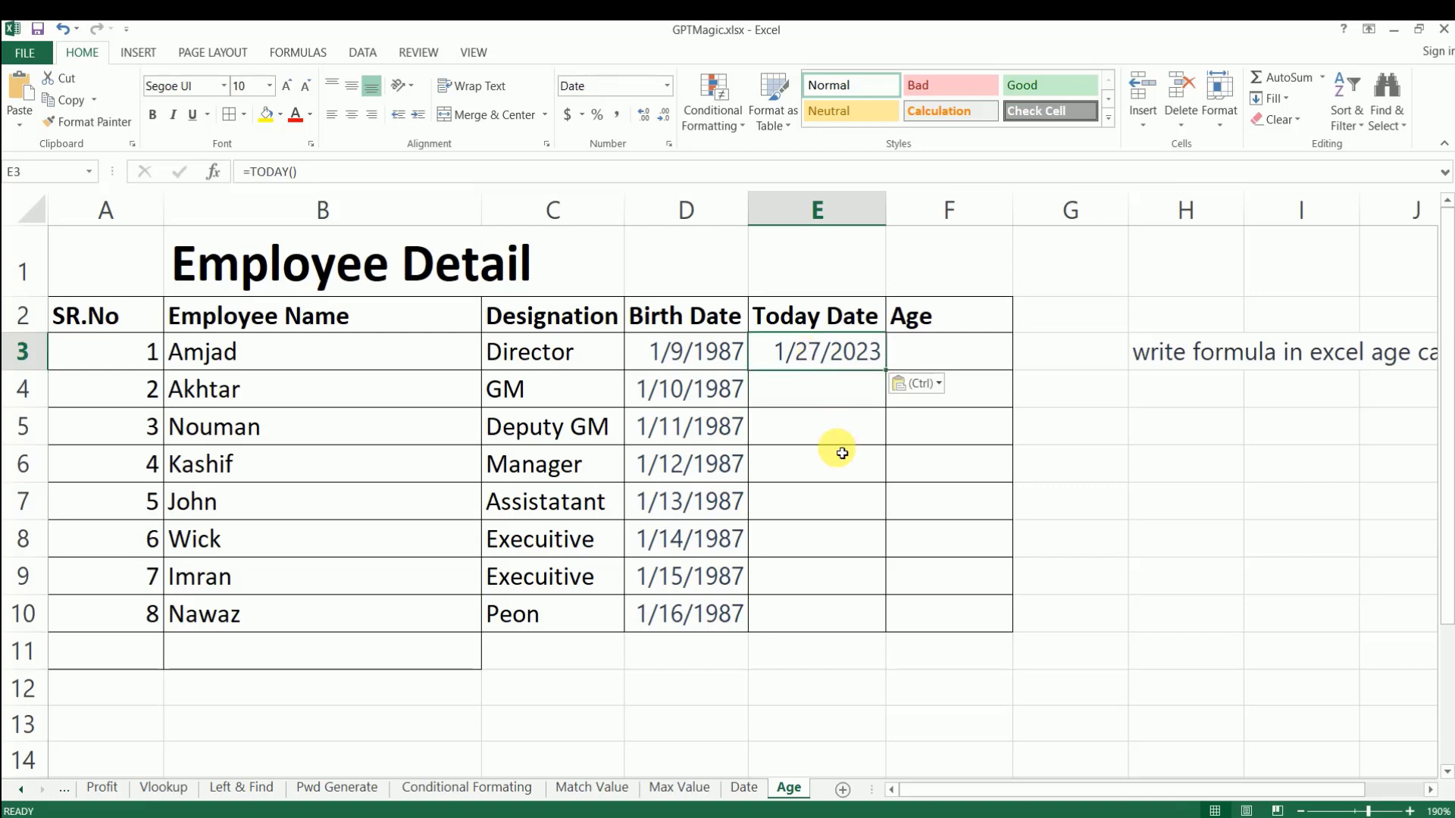
key(Delete)
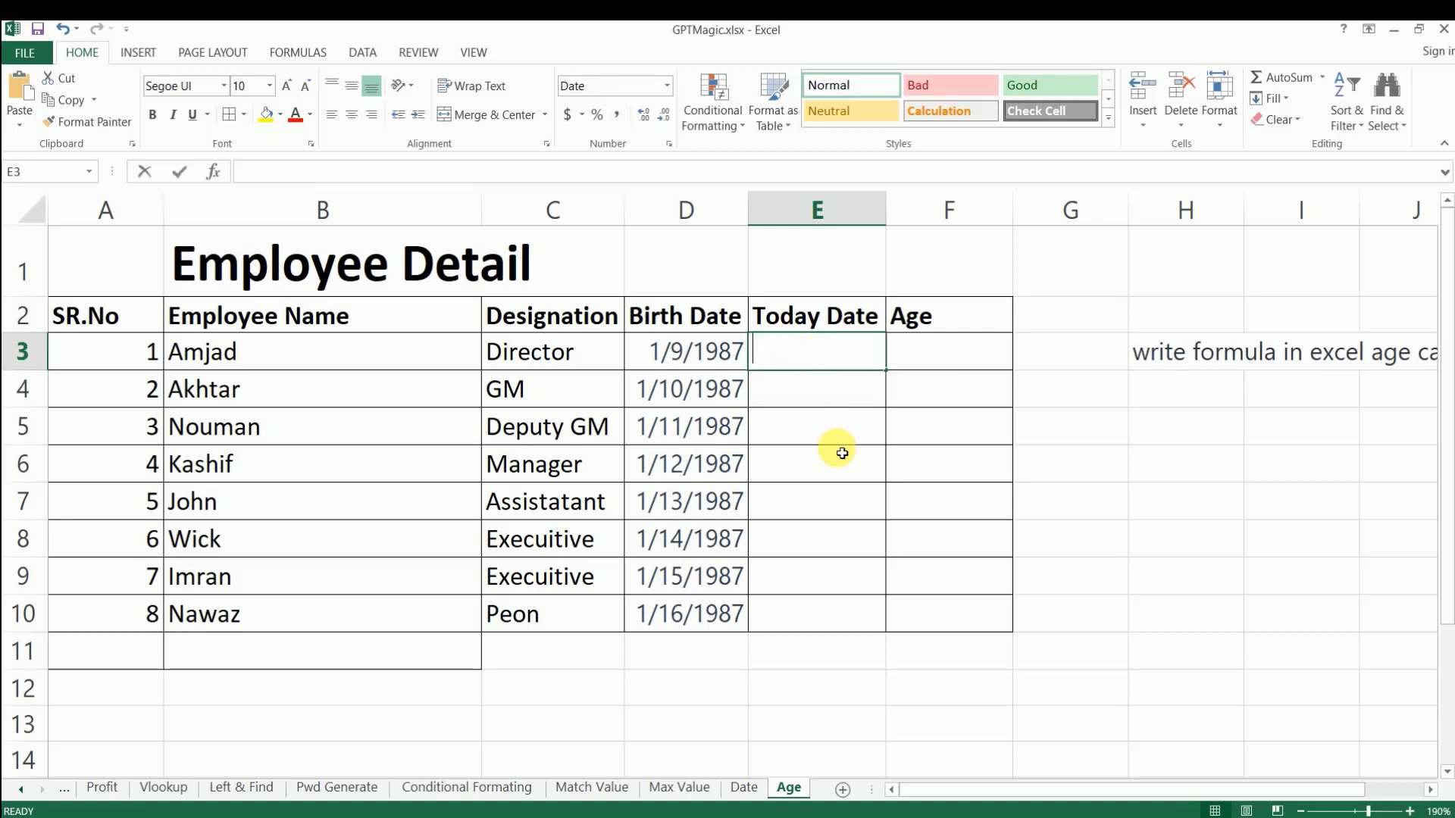
Enter the formula =today() in Today Date cell E3 of the Employee Detail table.
text(=today)
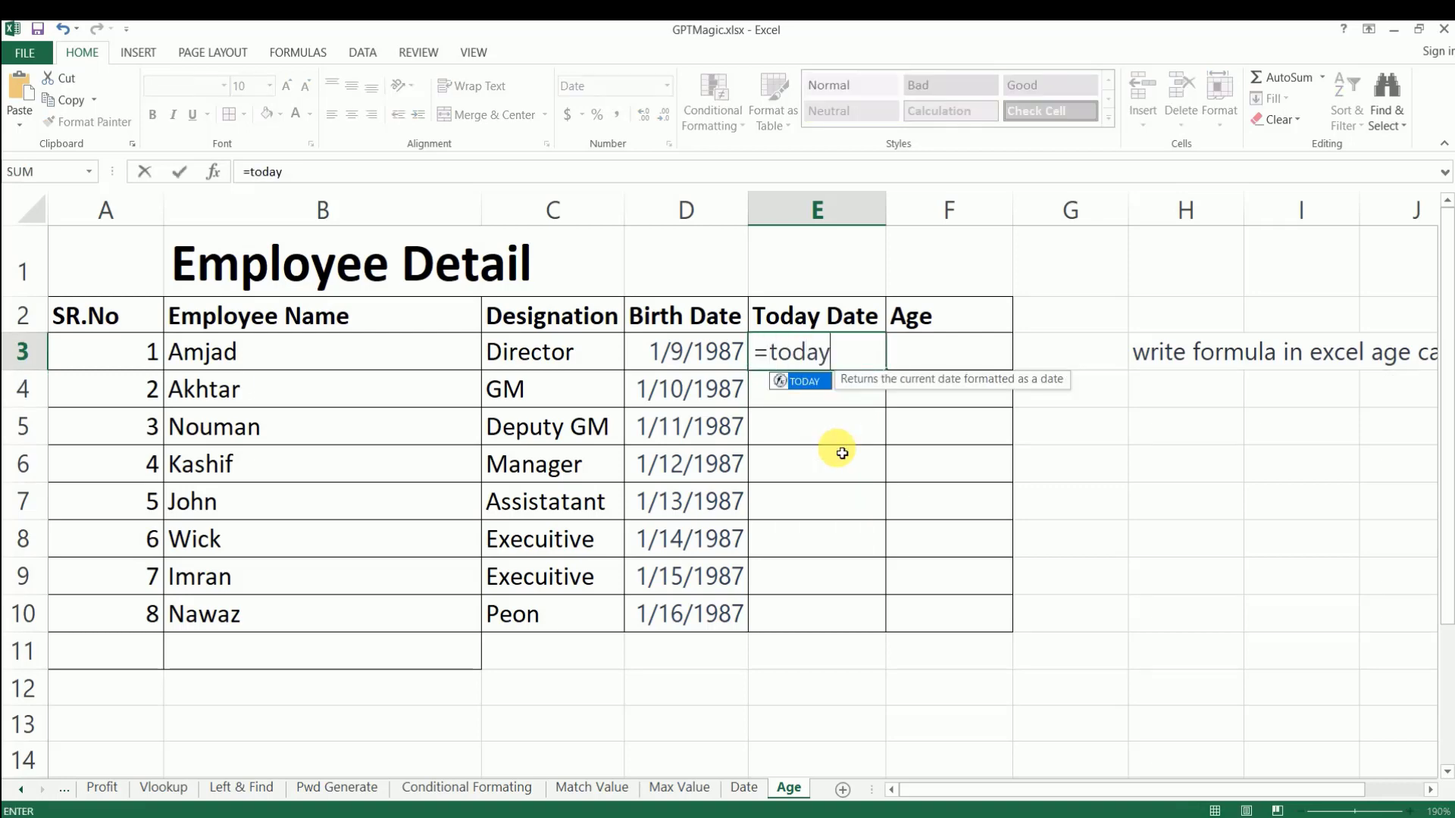
text(())
key(Return)
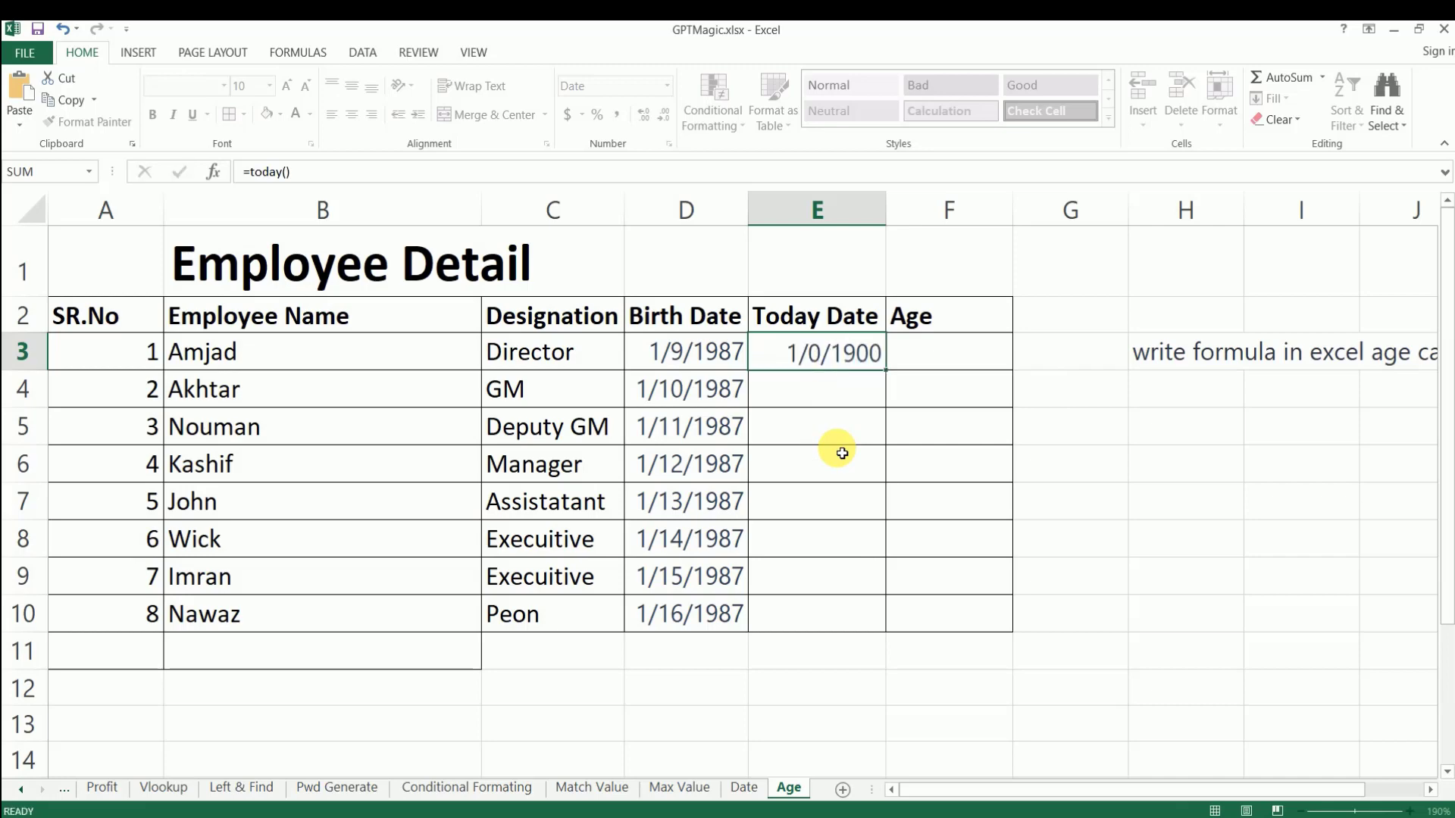
click(847, 357)
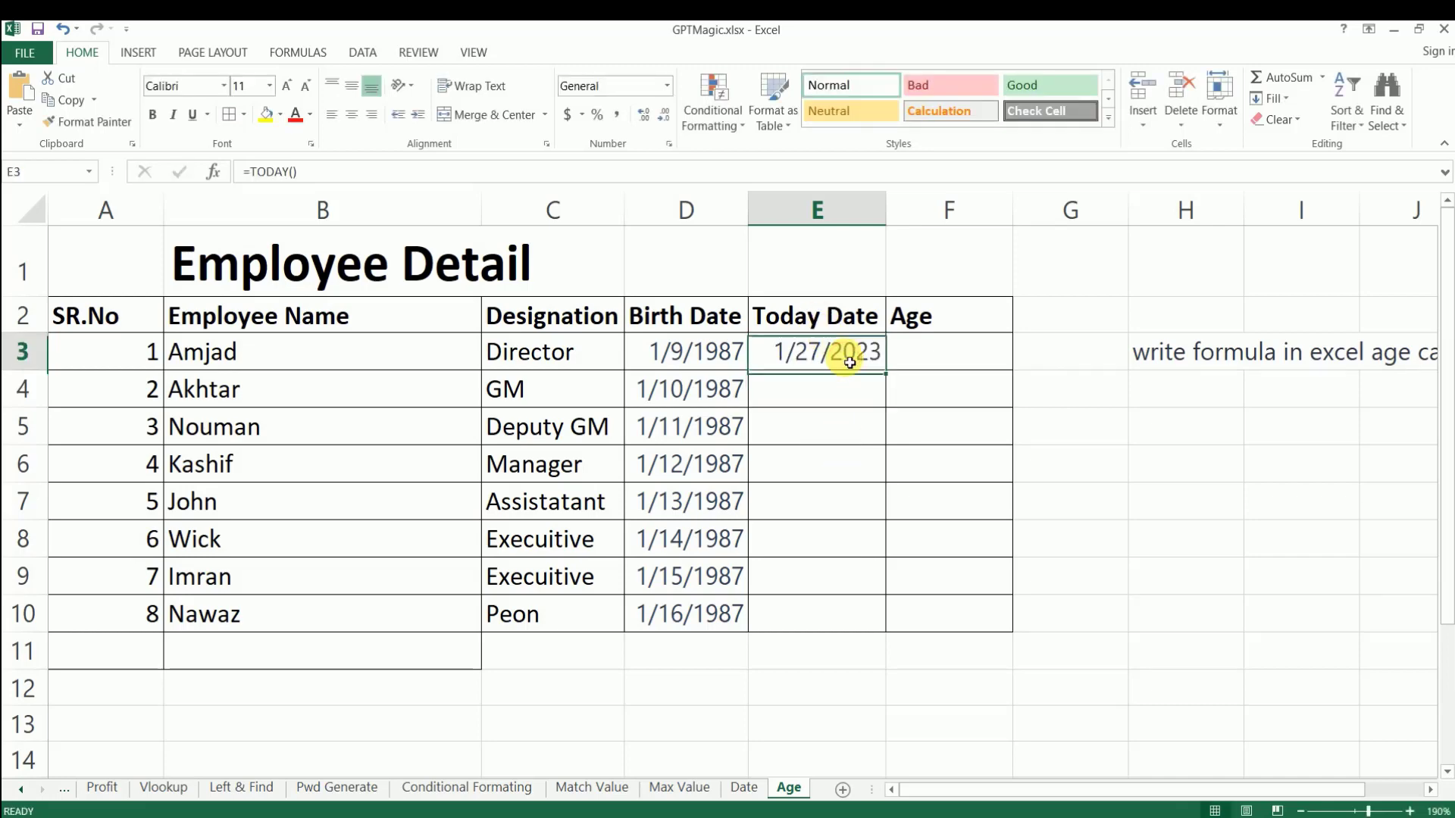
click(968, 362)
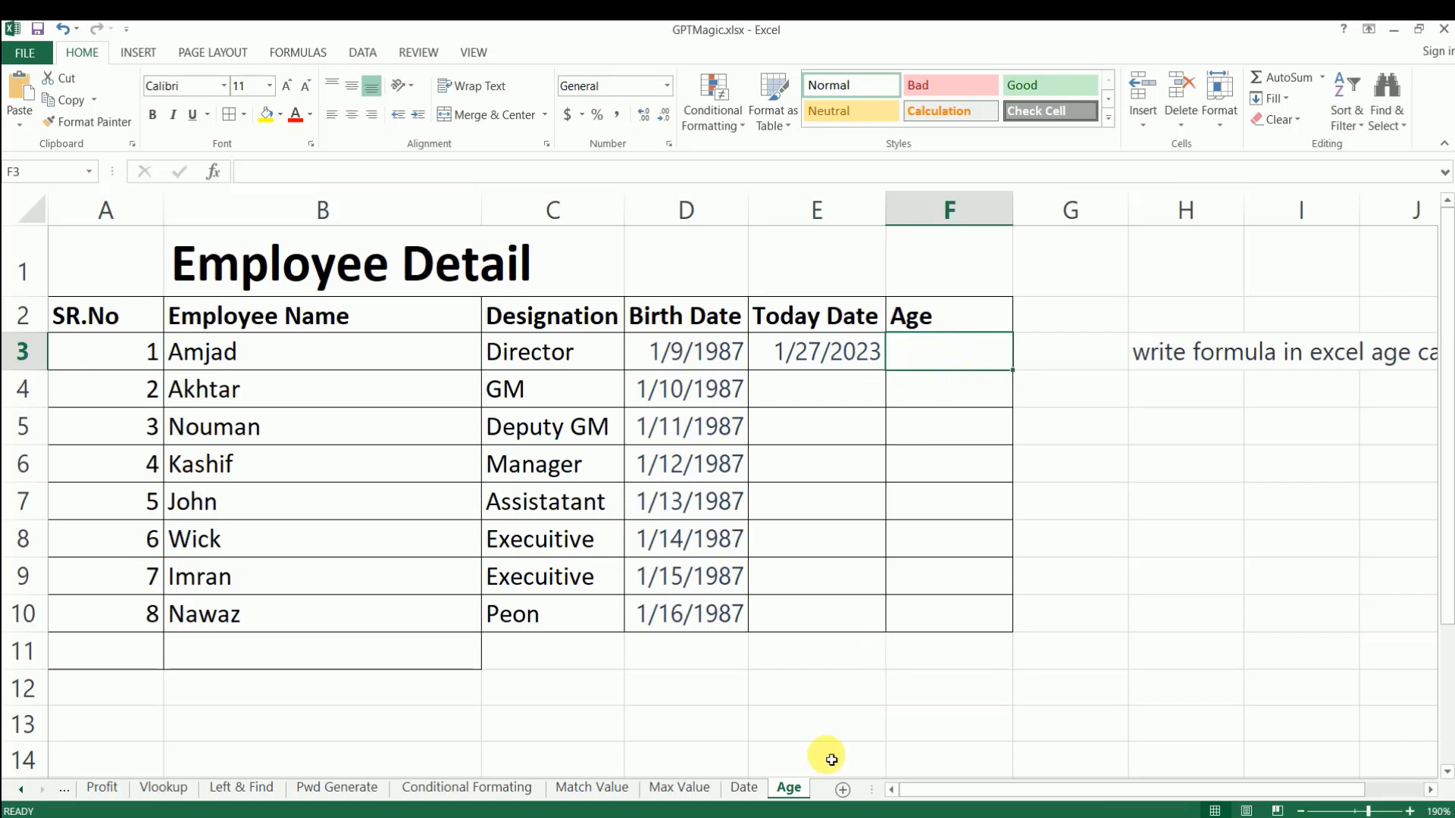
Copy the prompt "write formula in excel age calculation" from H3, switch to ChatGPT and submit it.
click(1171, 353)
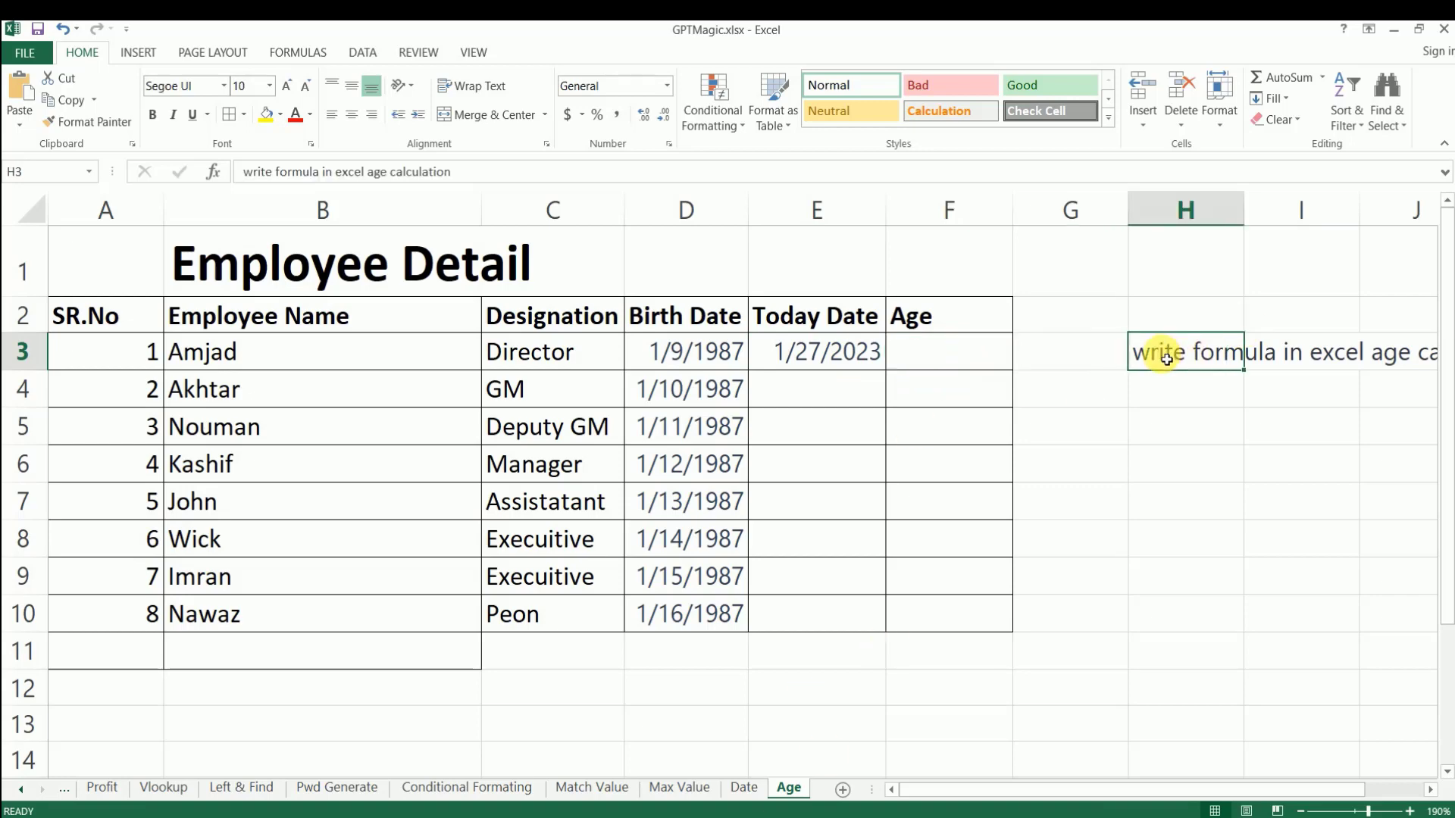
key(ctrl+c)
key(alt+Tab)
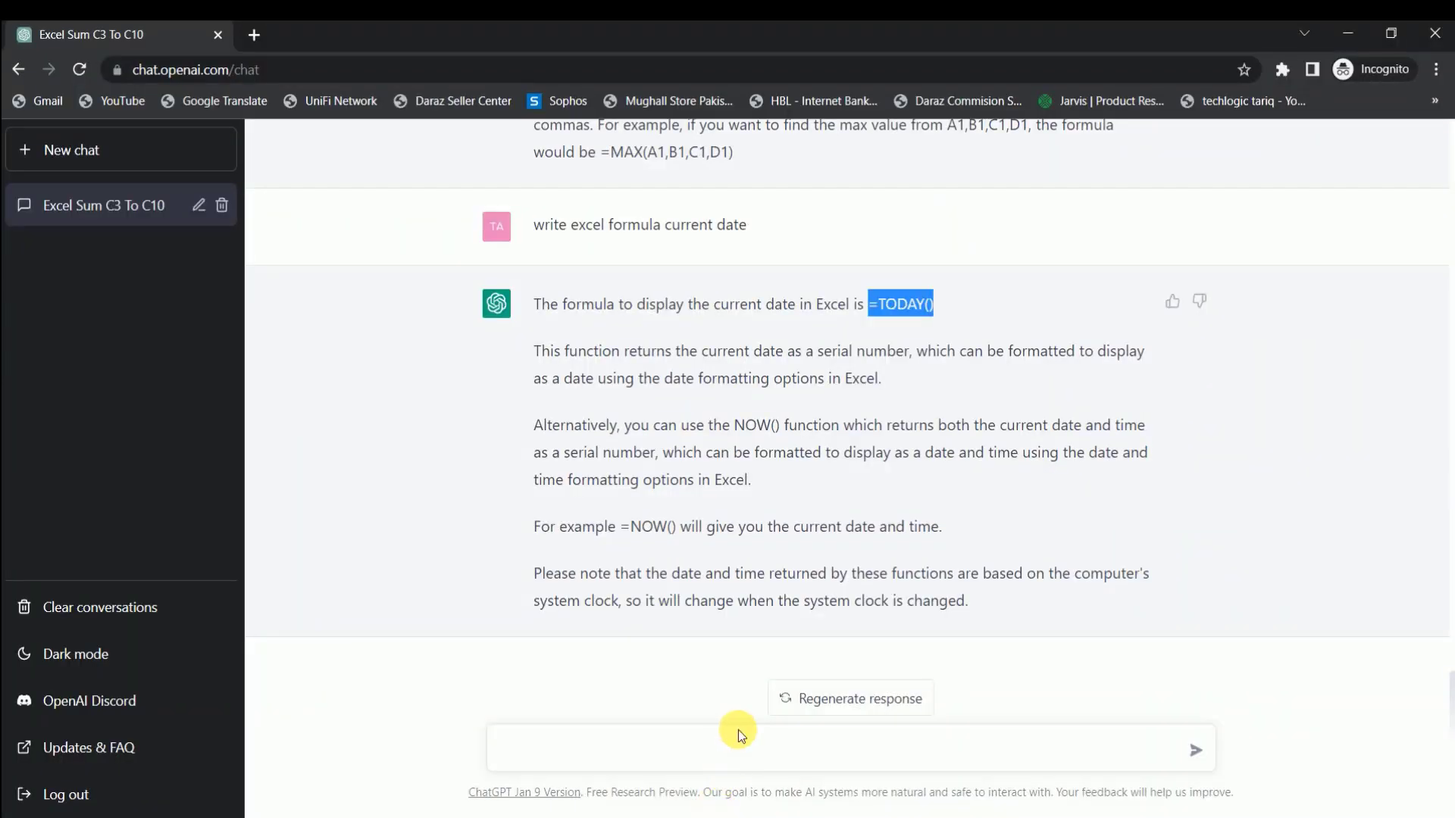
click(753, 748)
key(ctrl+v)
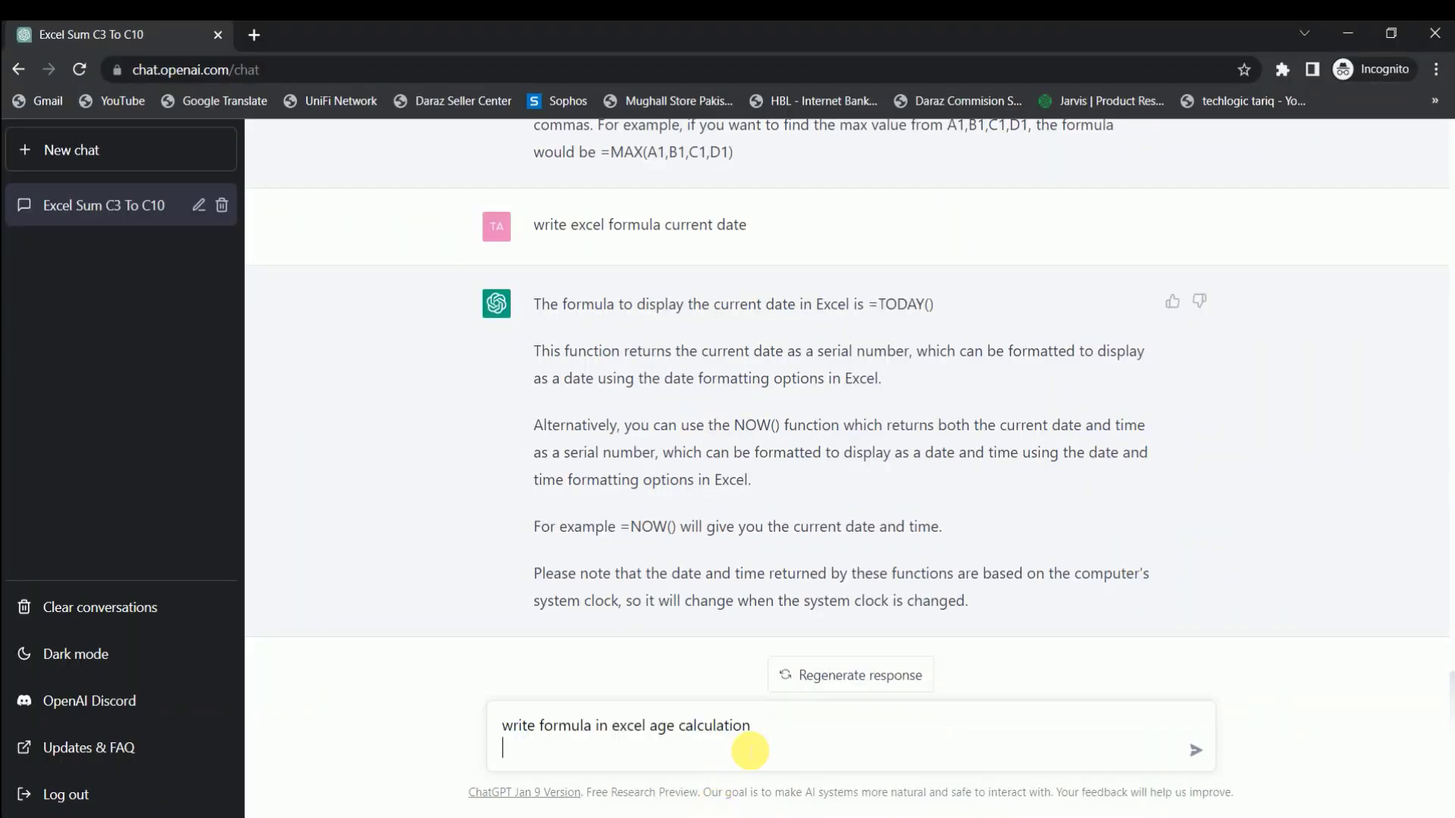
click(1196, 756)
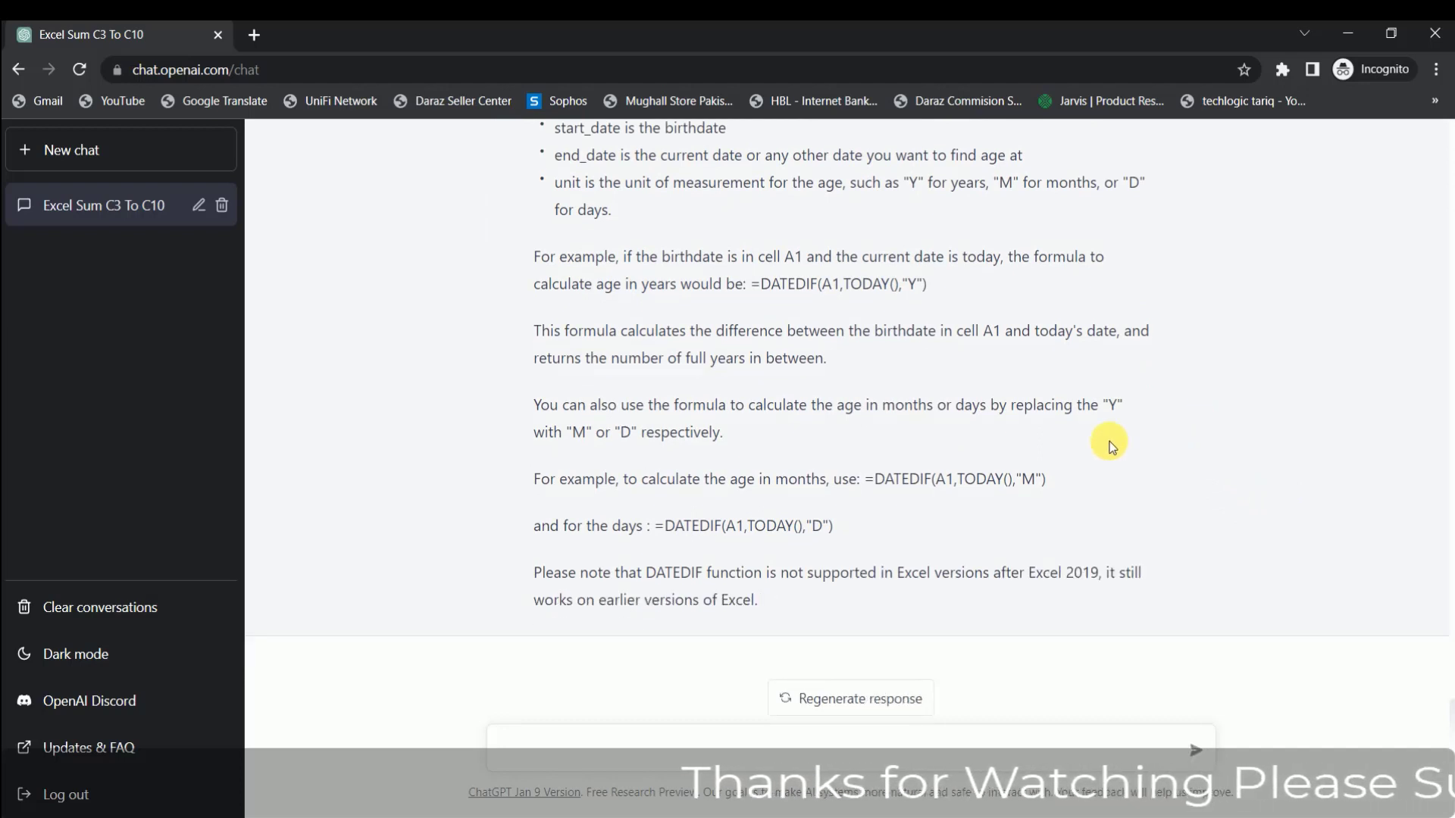
Highlight ChatGPT's note on DATEDIF version support and copy its years formula =DATEDIF(A1,TODAY(),"Y") into Age cell F3 in Excel.
drag(540, 577, 825, 596)
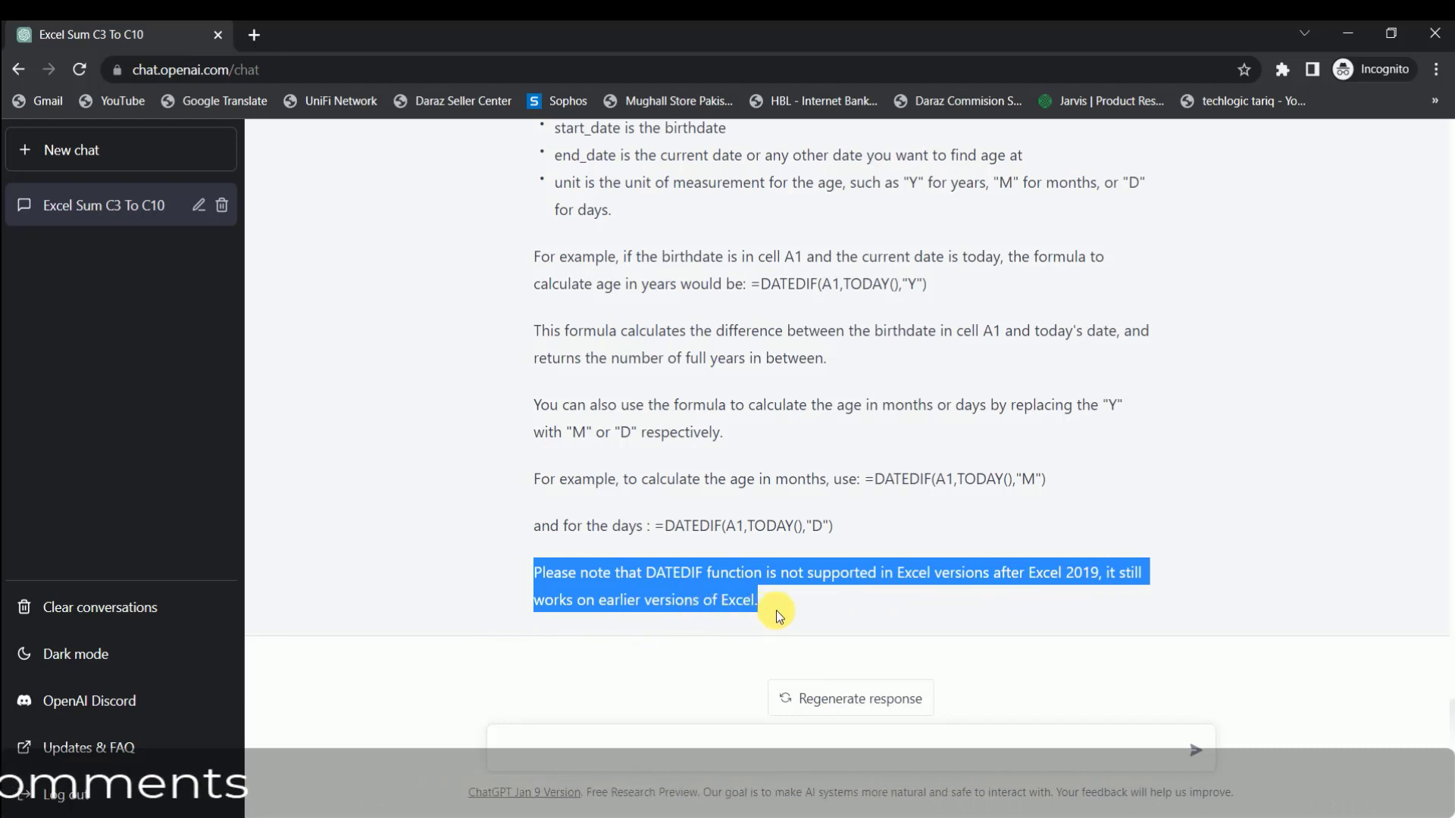
click(939, 290)
drag(940, 290, 747, 283)
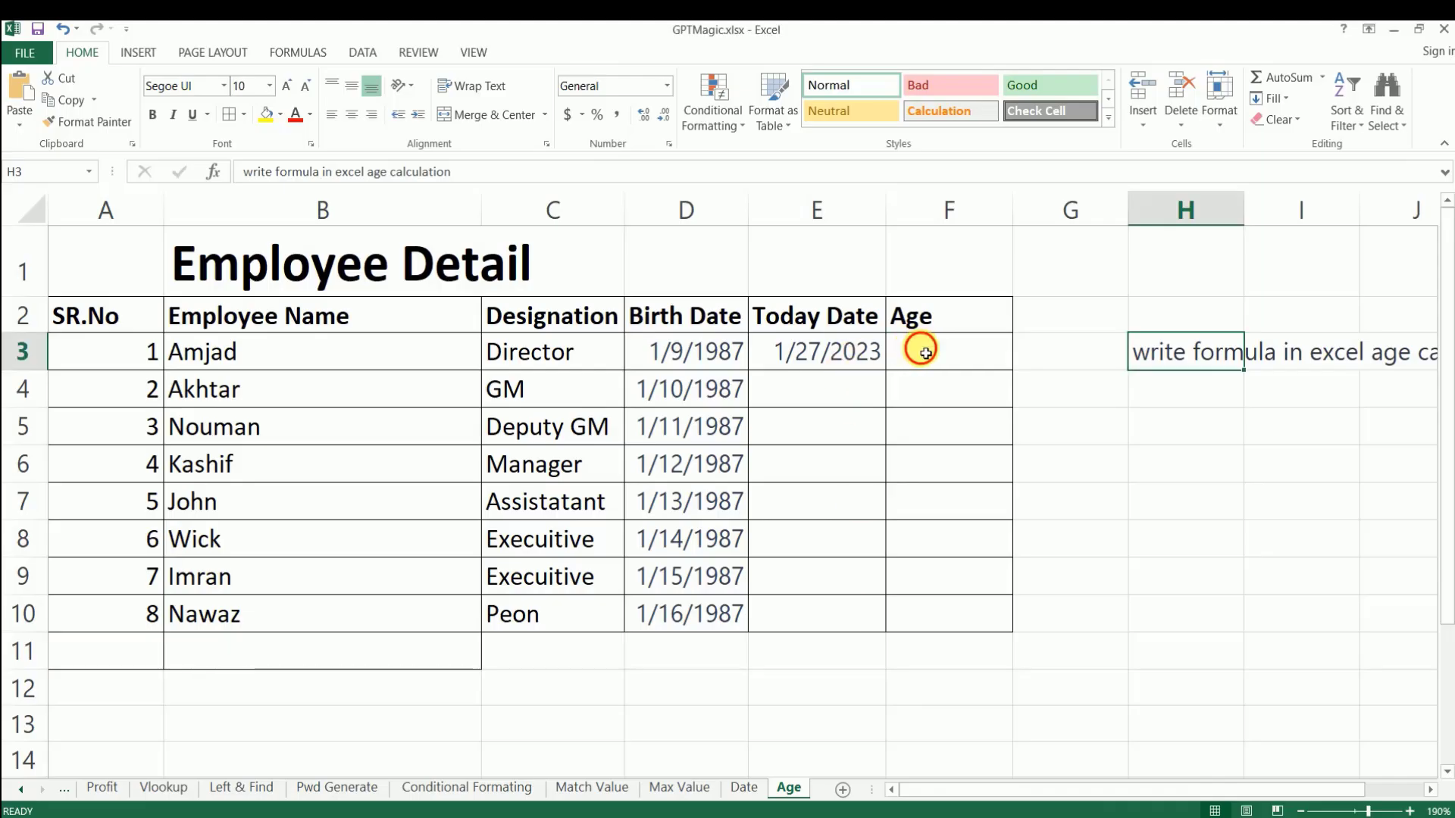
click(926, 353)
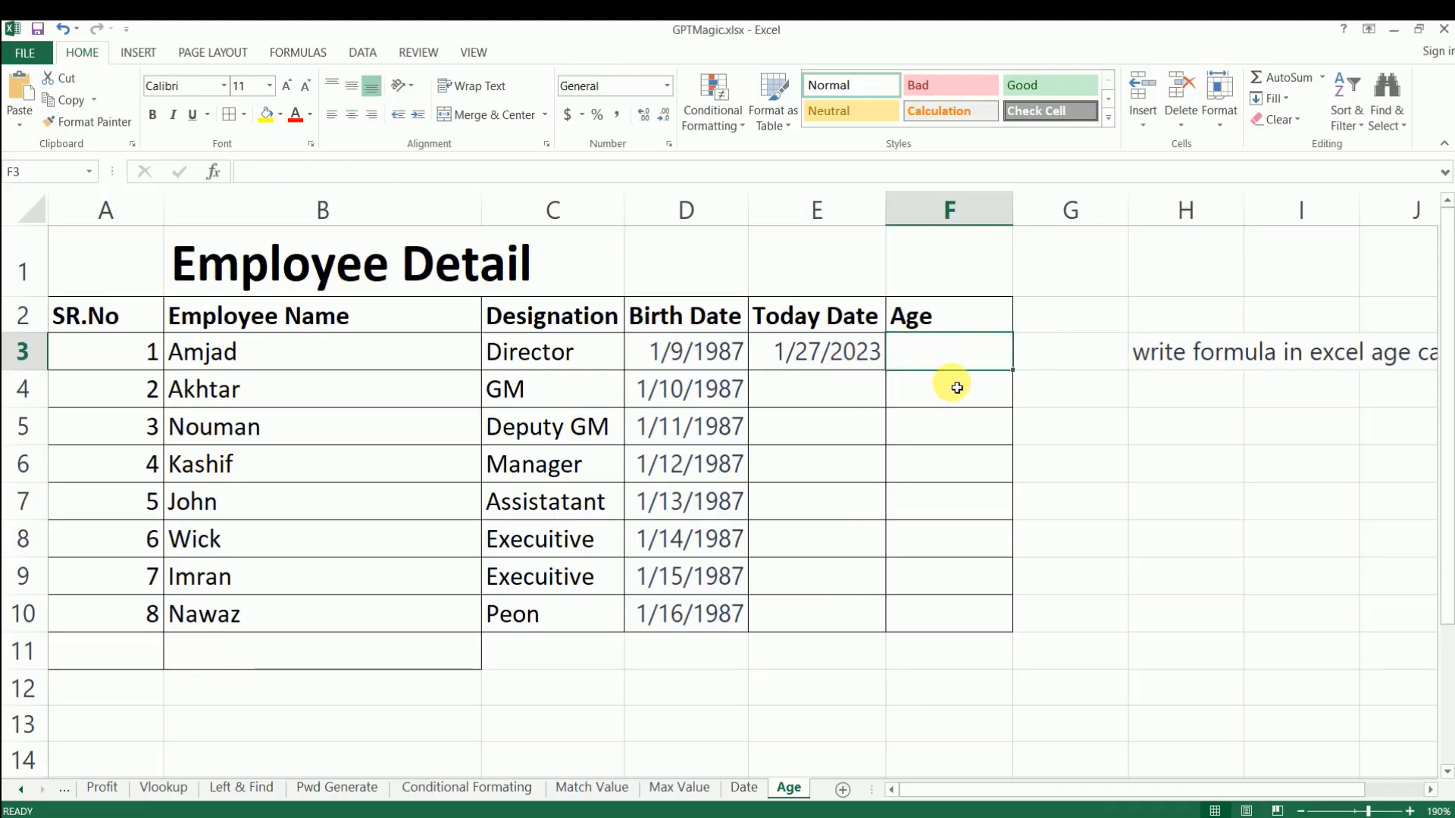
key(ctrl+v)
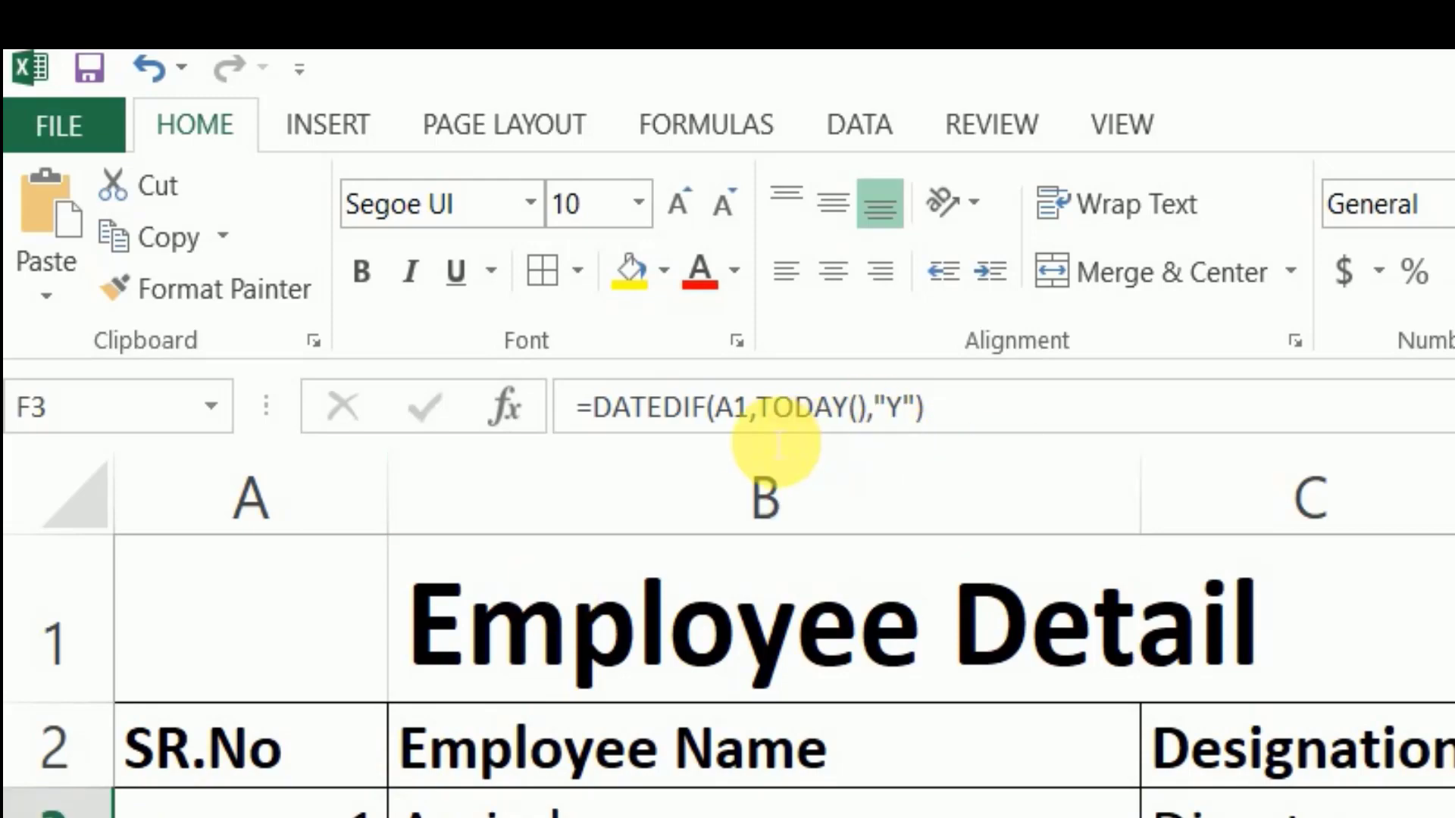
Change the A1 reference in F3's DATEDIF formula to the birth date cell D3.
click(734, 409)
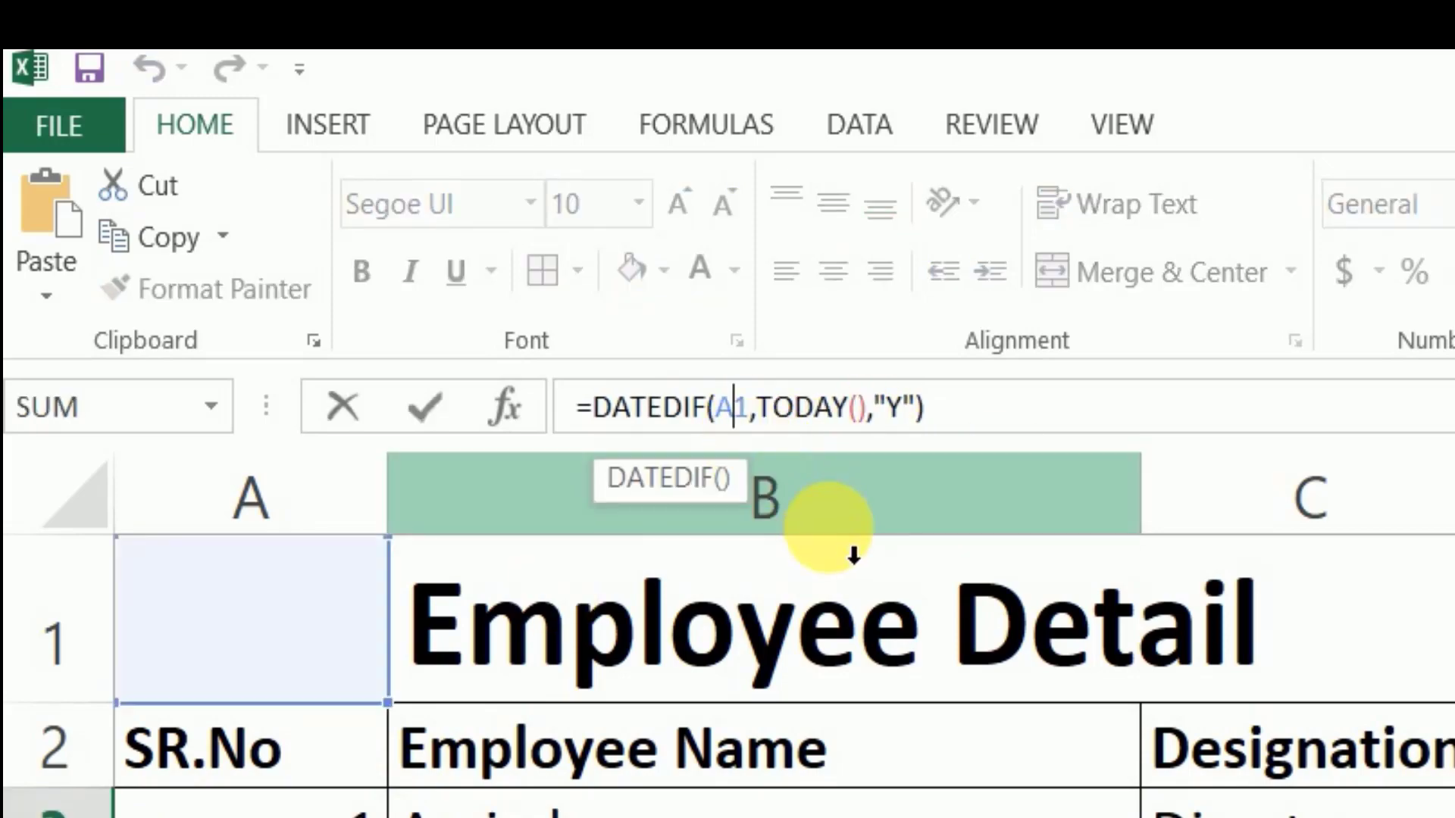
key(Left)
key(shift+Right)
key(shift+Right)
text(d)
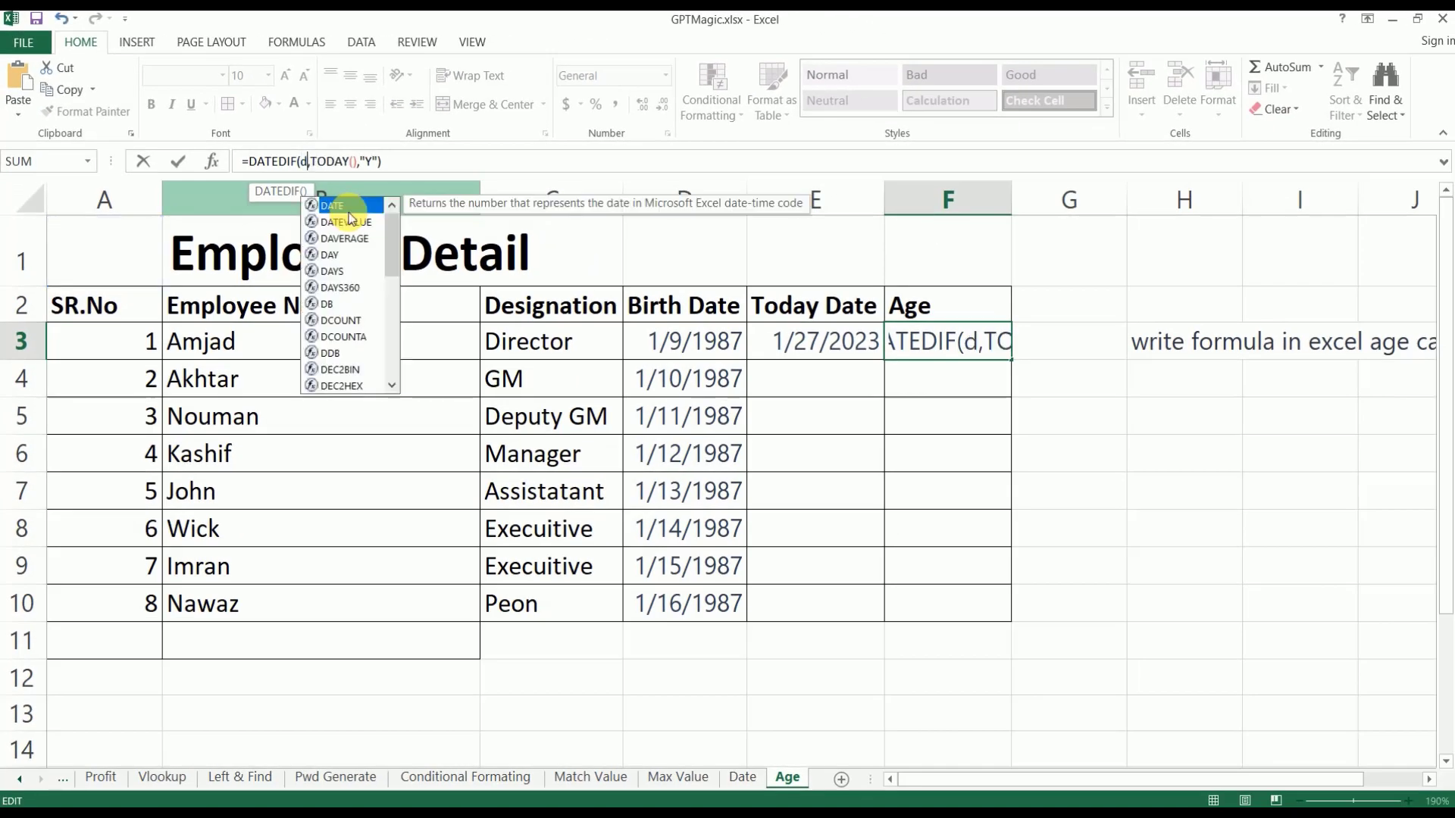
text(3)
key(Return)
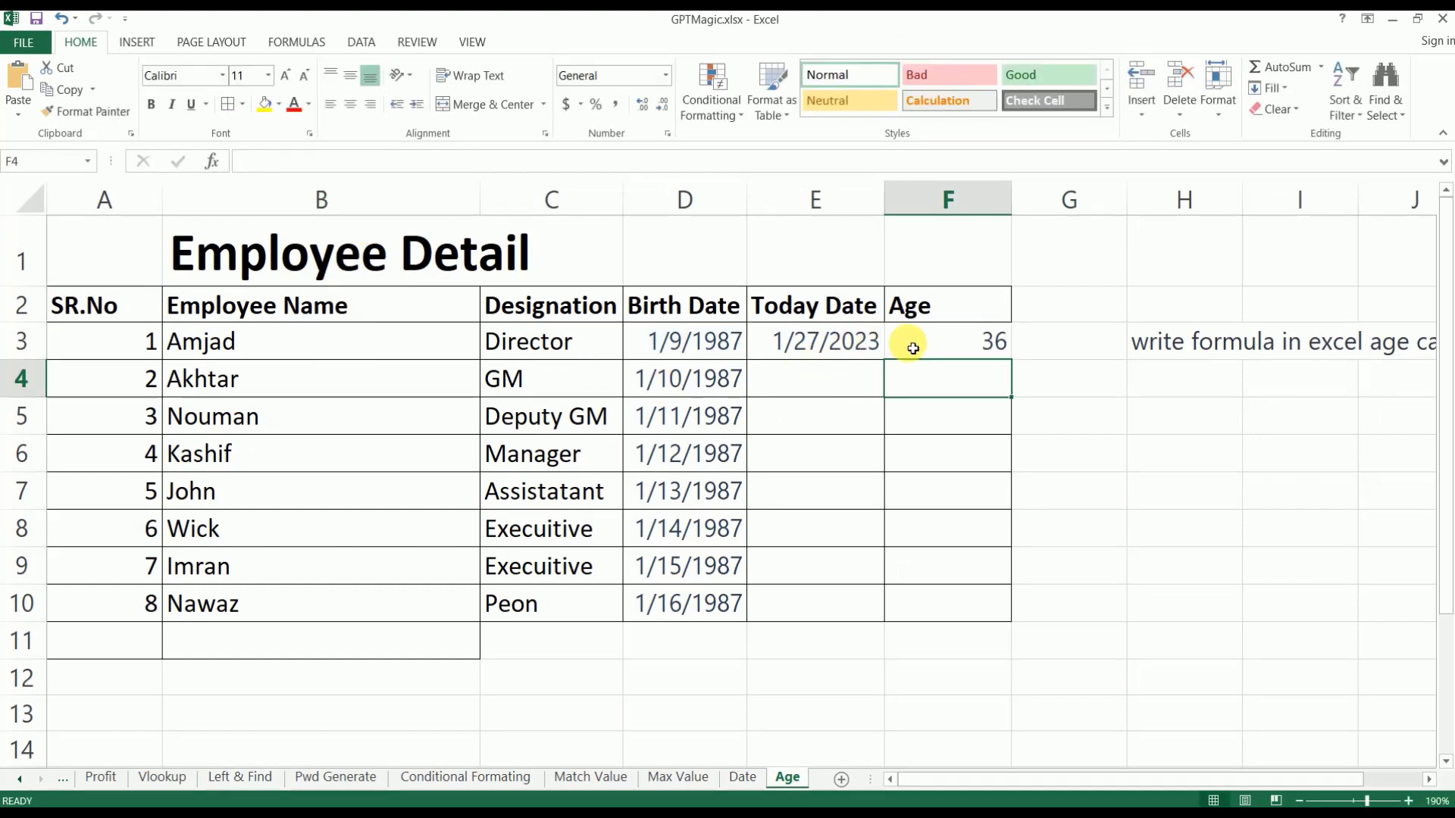
Fill the TODAY formula from E3 down to E10 and the DATEDIF formula from F3 down to F10.
click(912, 348)
click(848, 343)
double_click(884, 360)
click(978, 345)
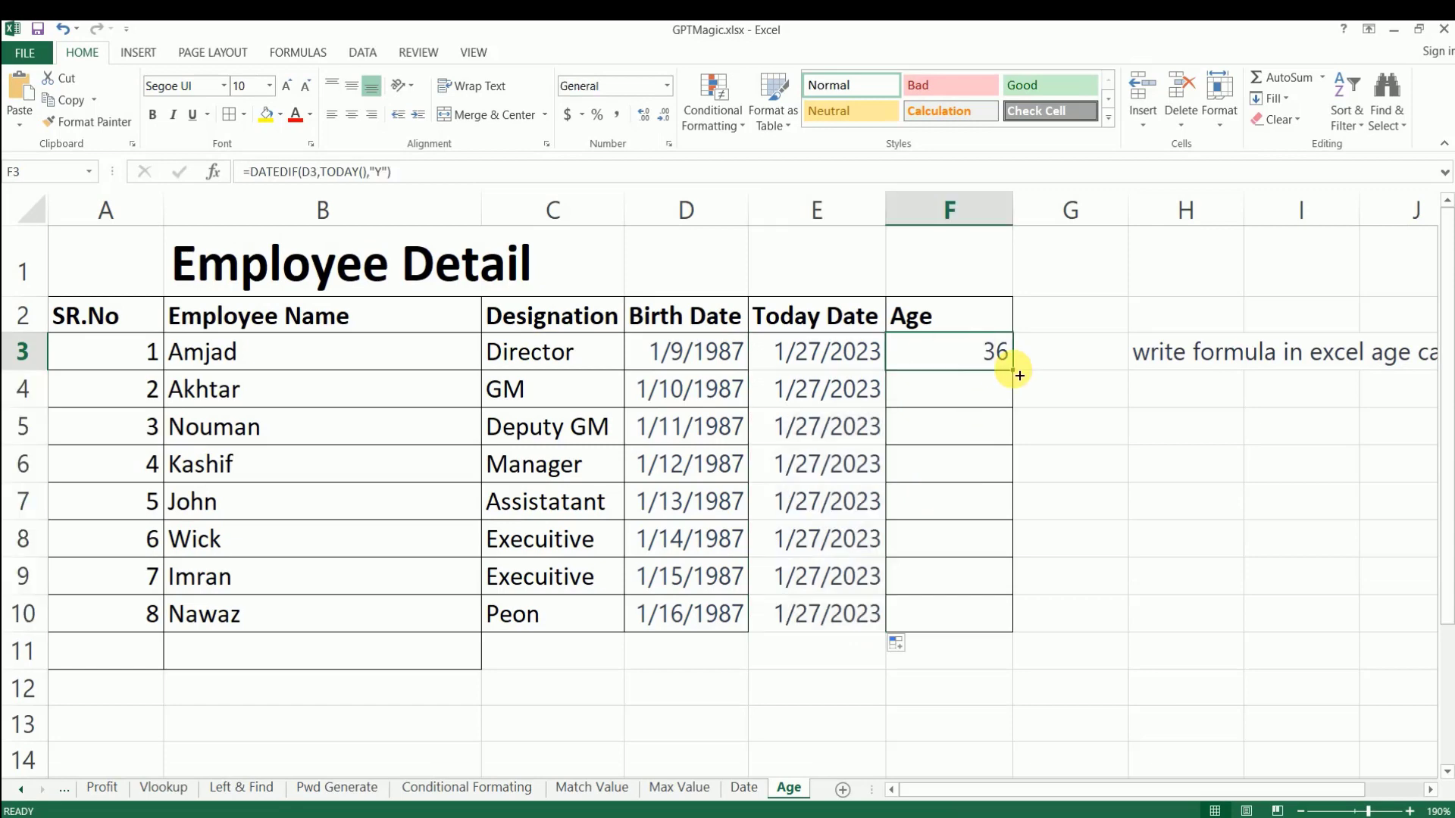
drag(1013, 370, 1022, 622)
click(1081, 434)
Change the birth years in Birth Date cells D4 and D6 to different earlier years, keeping day and month.
double_click(718, 390)
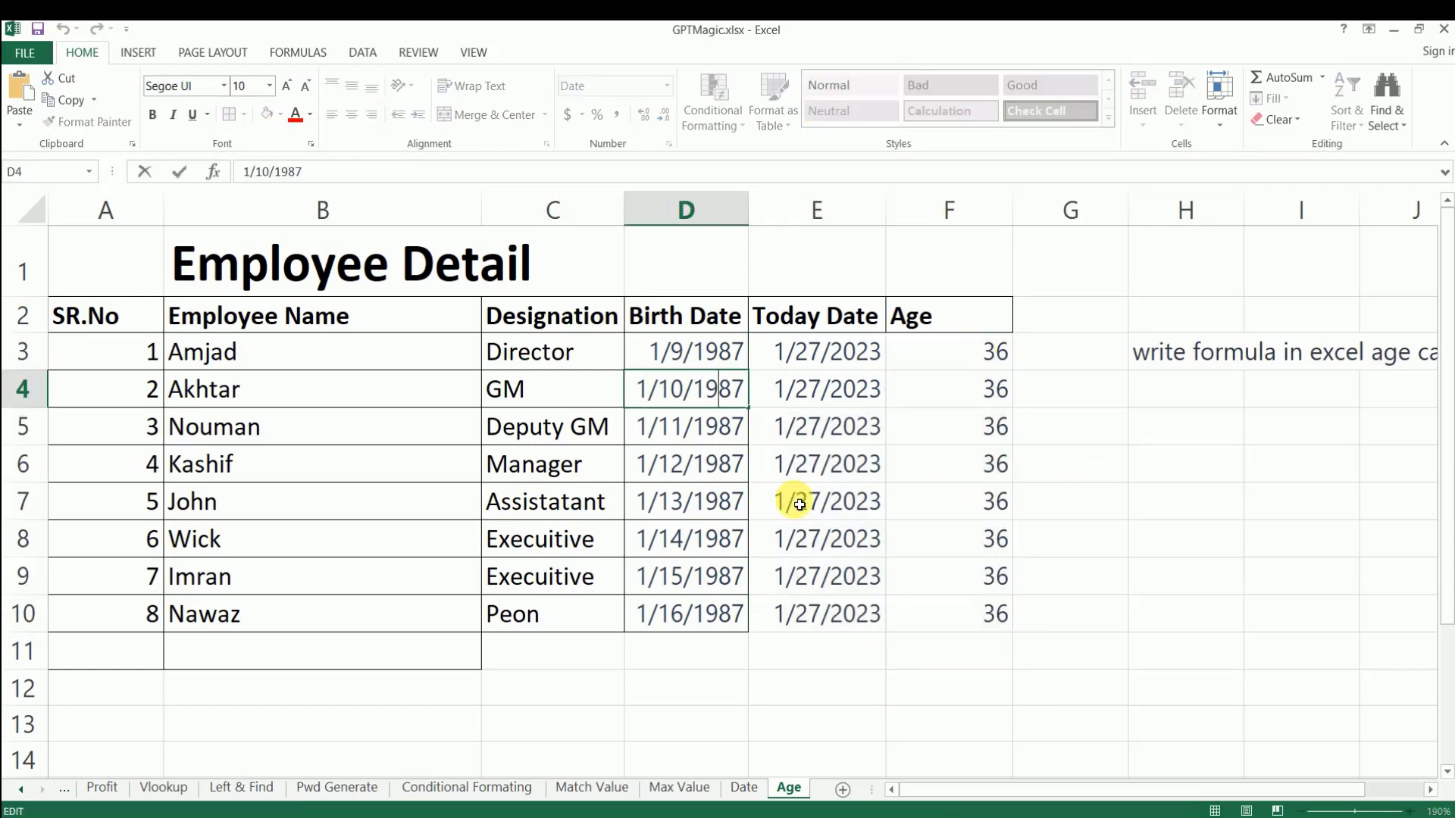
text(76)
key(Return)
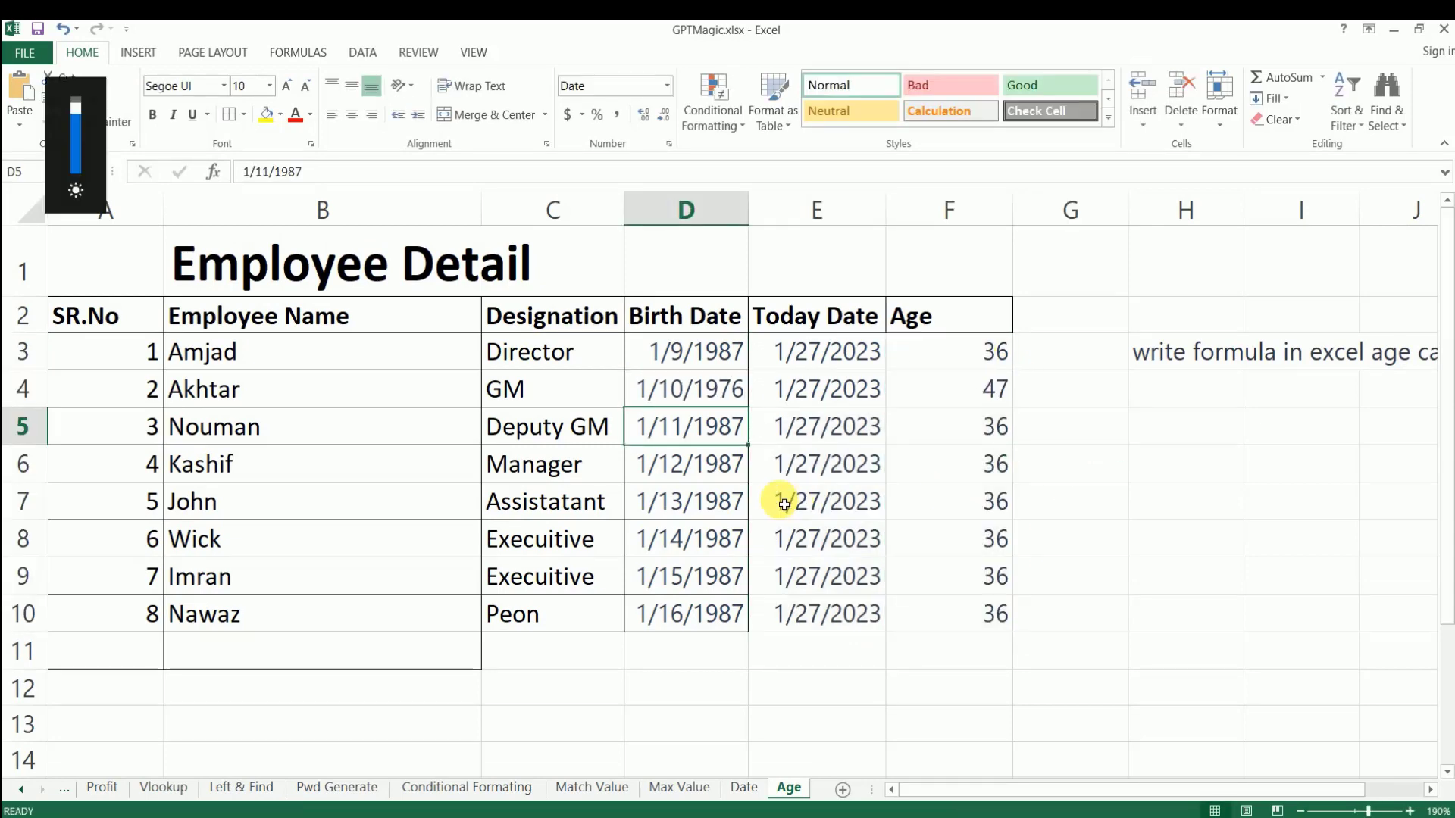
double_click(733, 465)
text(45)
key(Return)
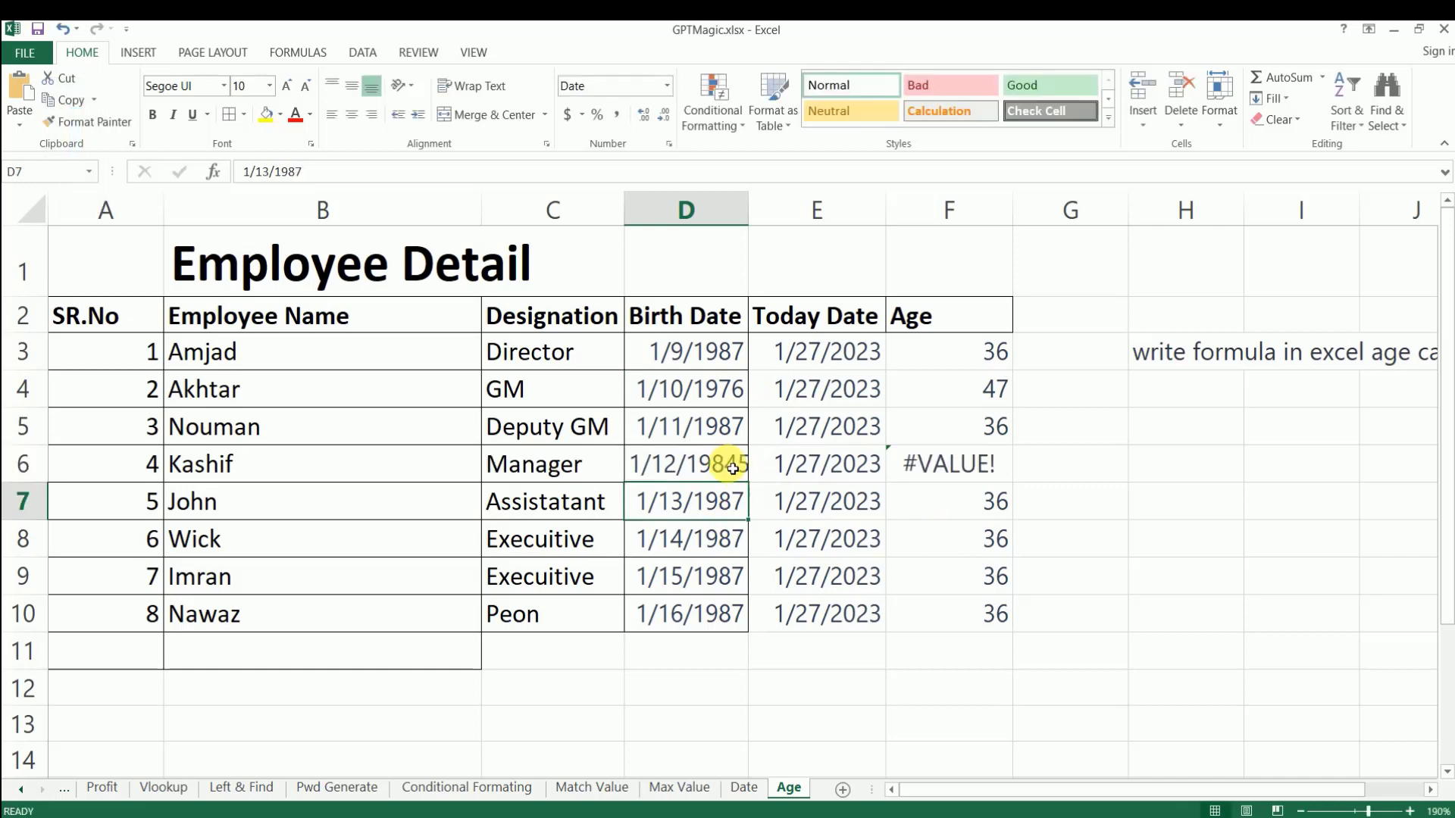
double_click(733, 467)
key(BackSpace)
key(Return)
Replace the birth years in Birth Date cells D7, D8 and D9 with different earlier years, keeping day and month.
double_click(737, 501)
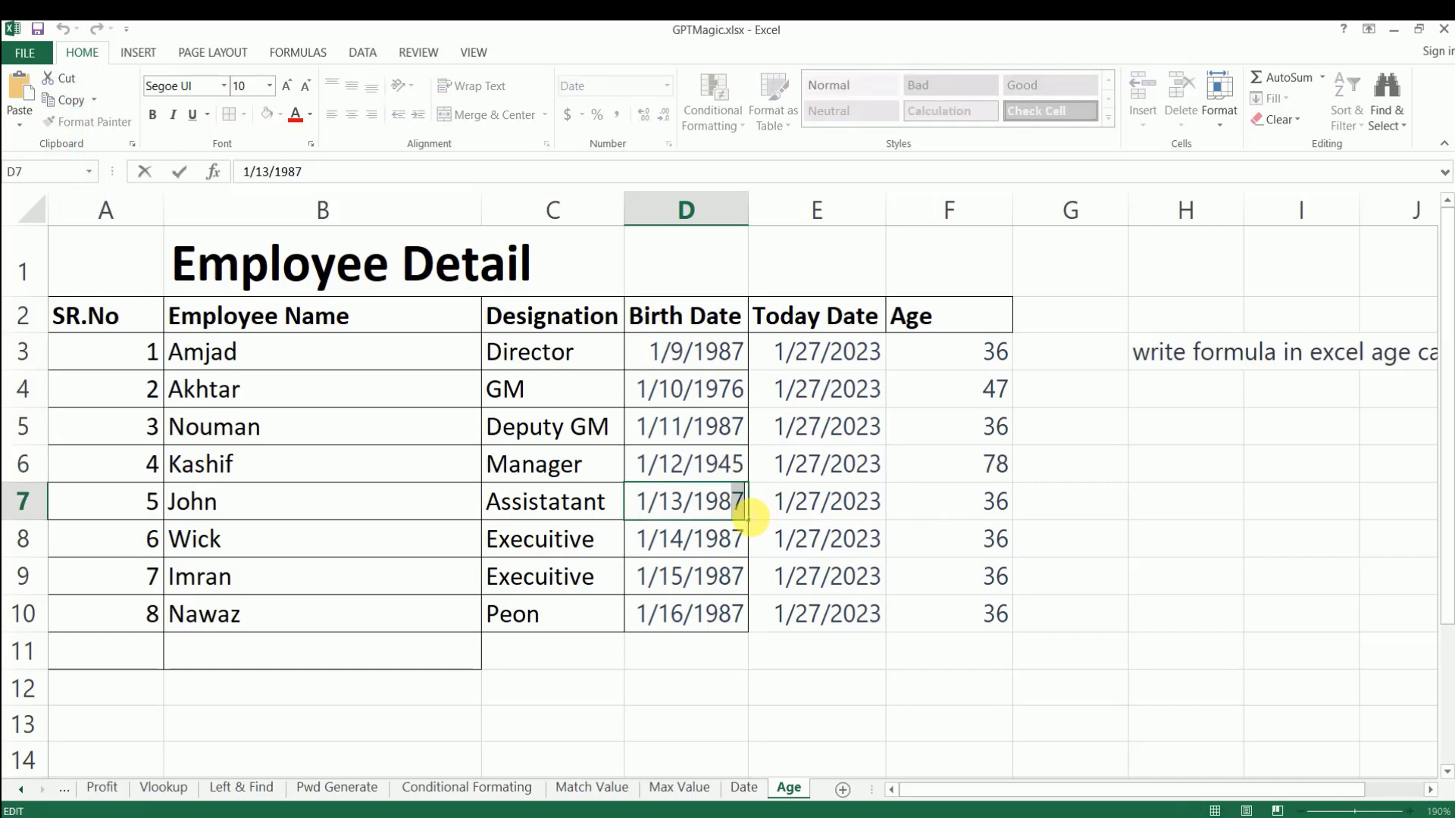
text(2)
key(Return)
key(shift+Left)
text(1)
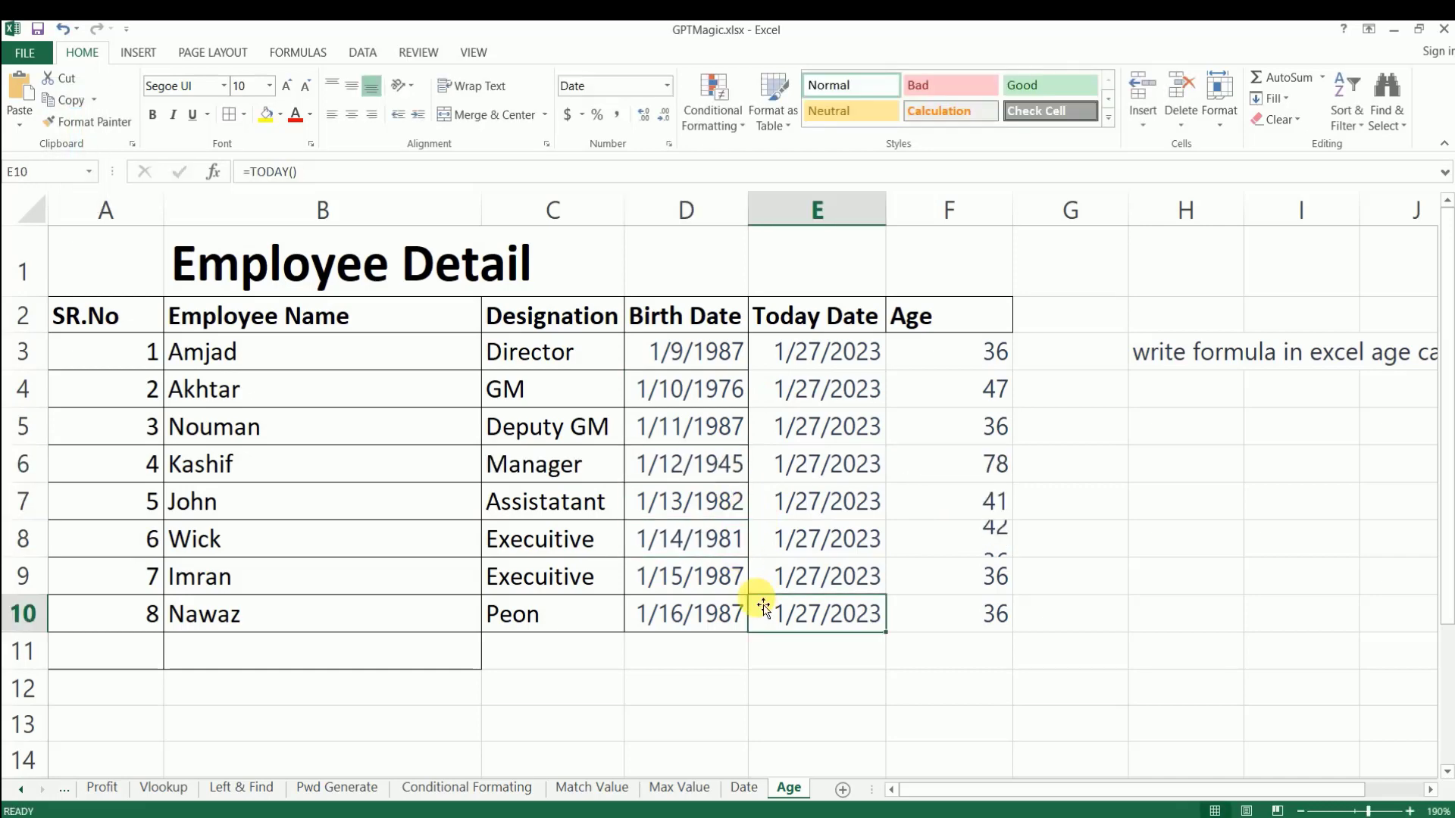
key(Return)
key(BackSpace)
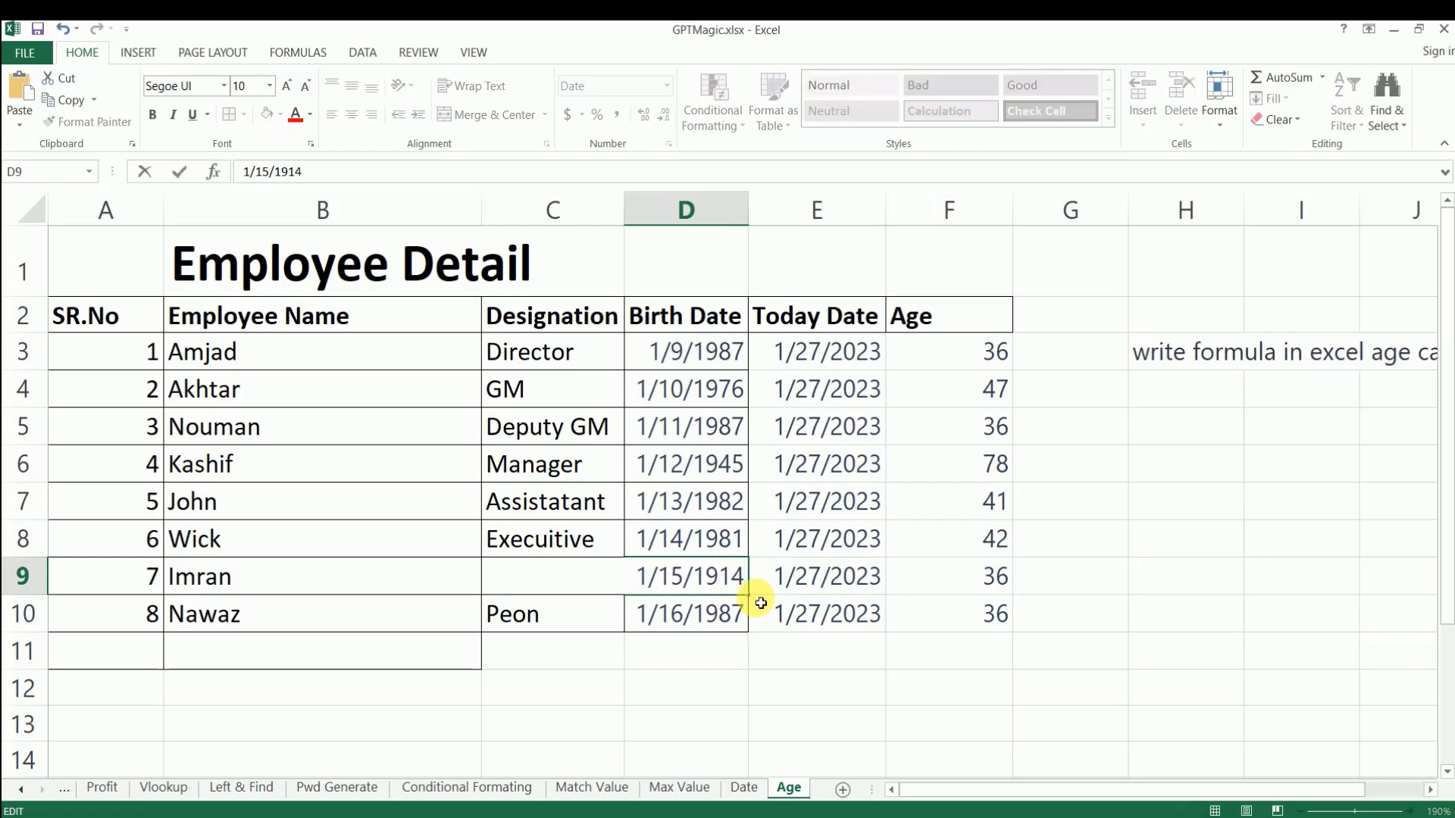
key(Return)
click(834, 610)
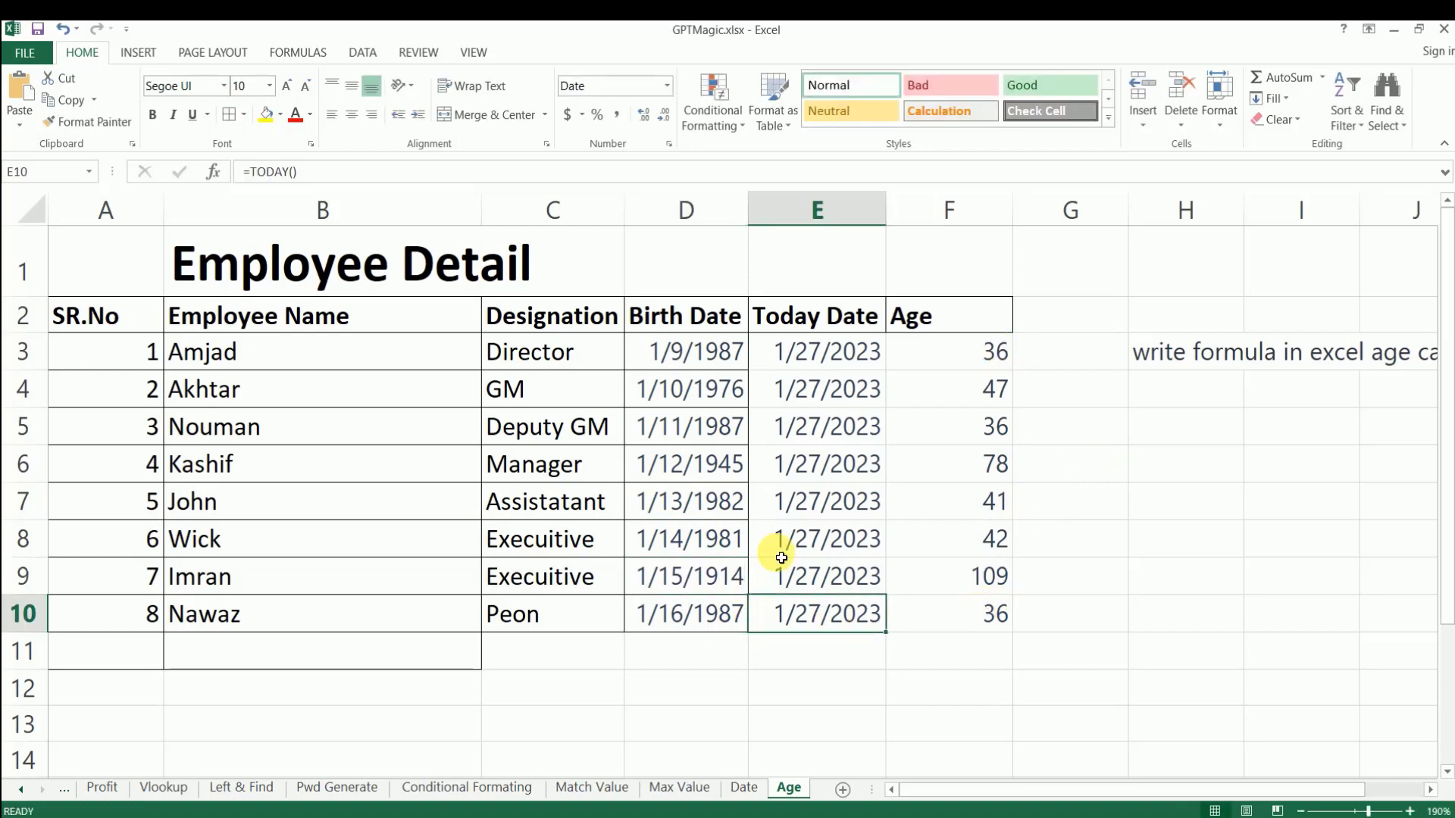
Switch to ChatGPT and review the conversation's earlier Excel prompts and answers, from the SUM formula to conditional formatting.
click(682, 814)
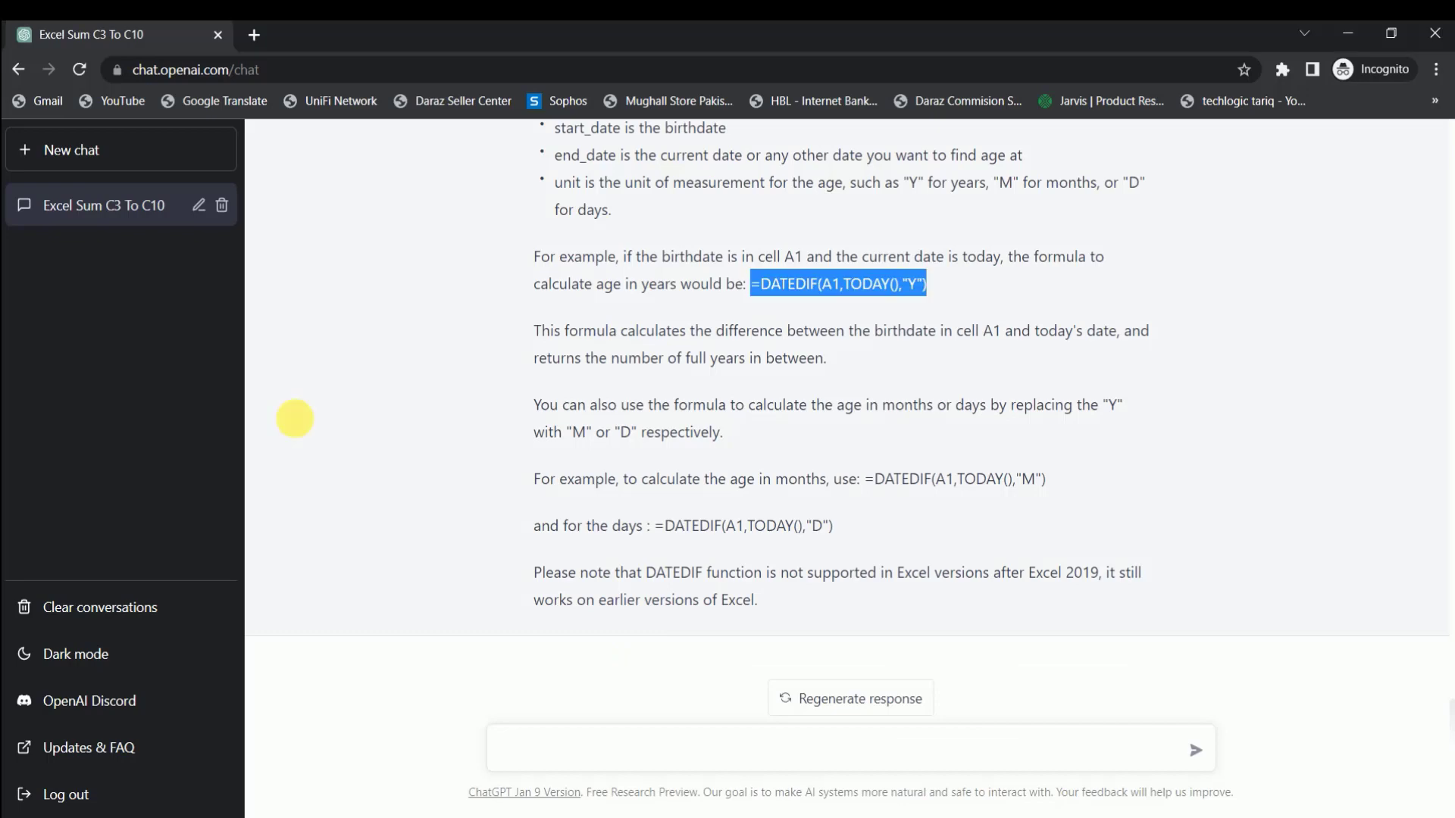
scroll(682, 494, up, 20)
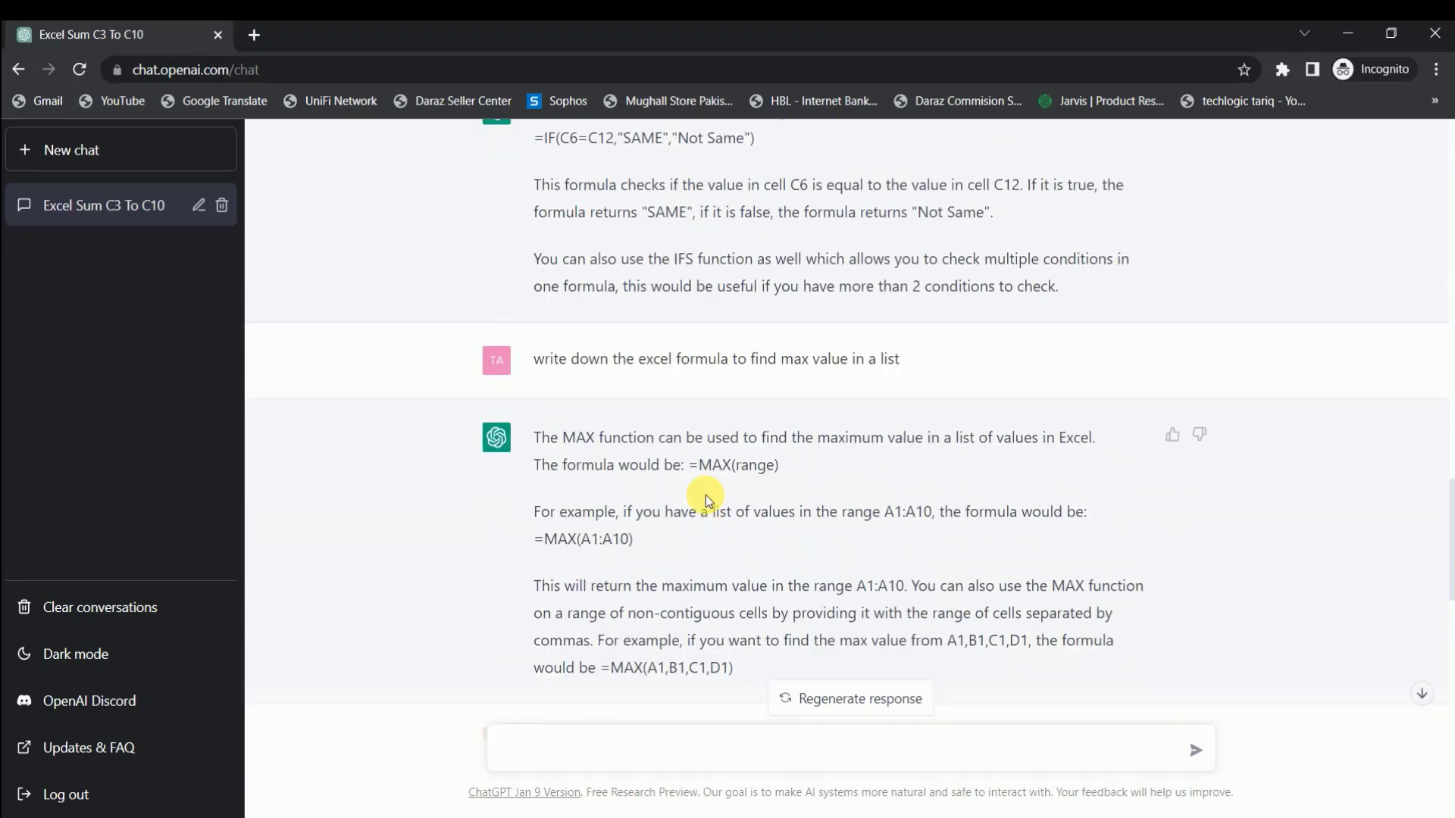
scroll(699, 494, up, 8)
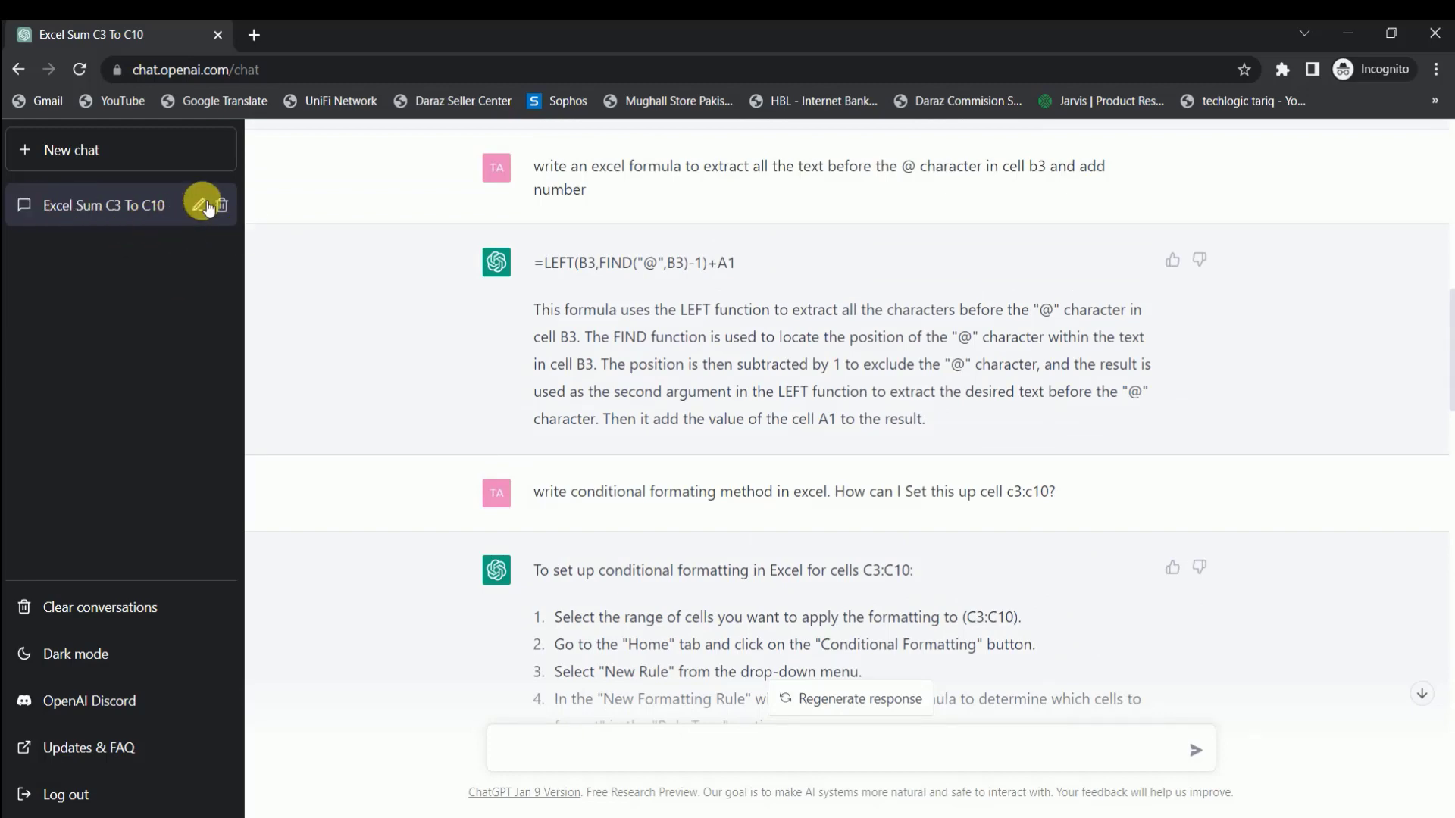
scroll(938, 494, up, 9)
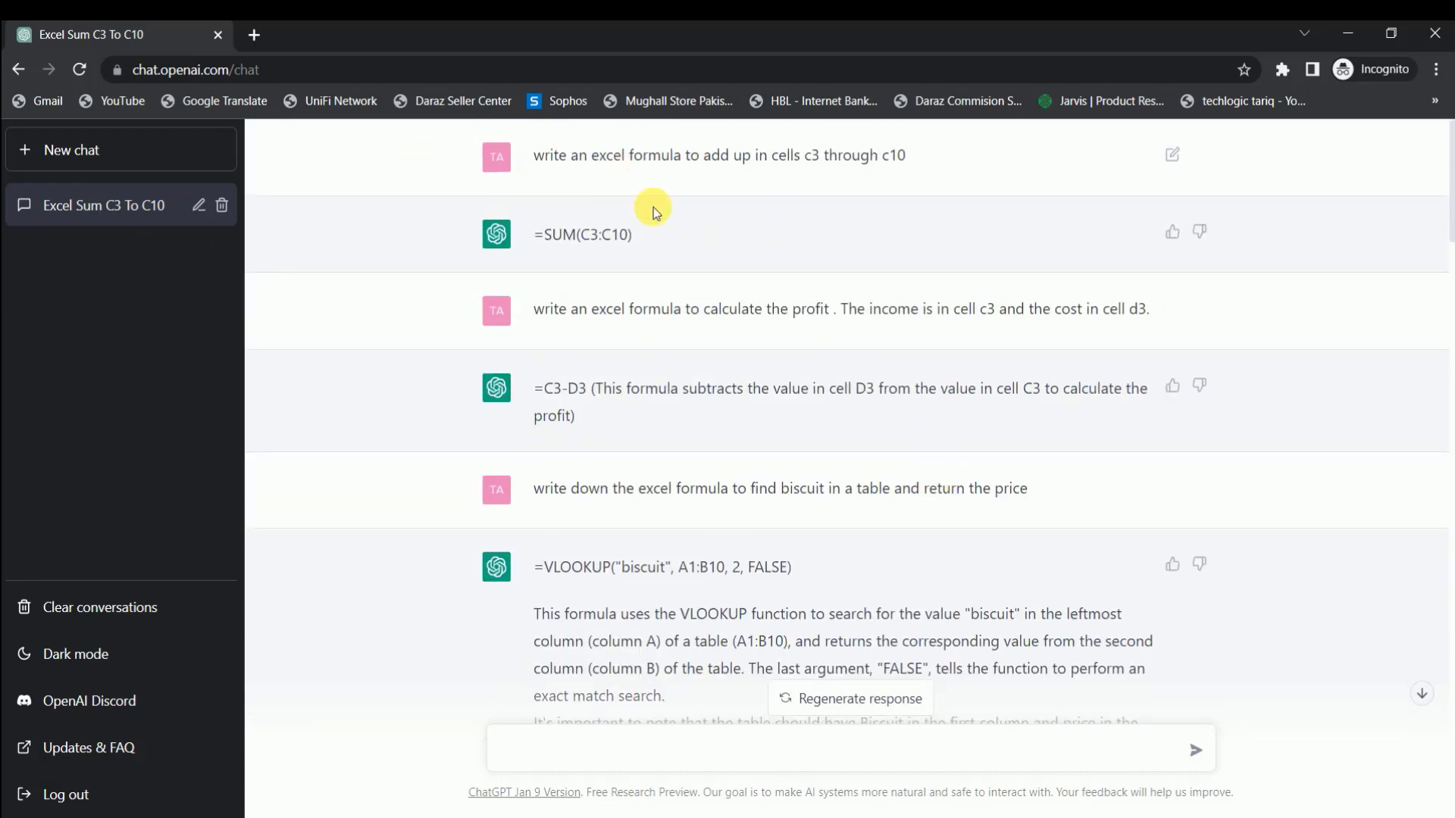
scroll(1067, 402, down, 8)
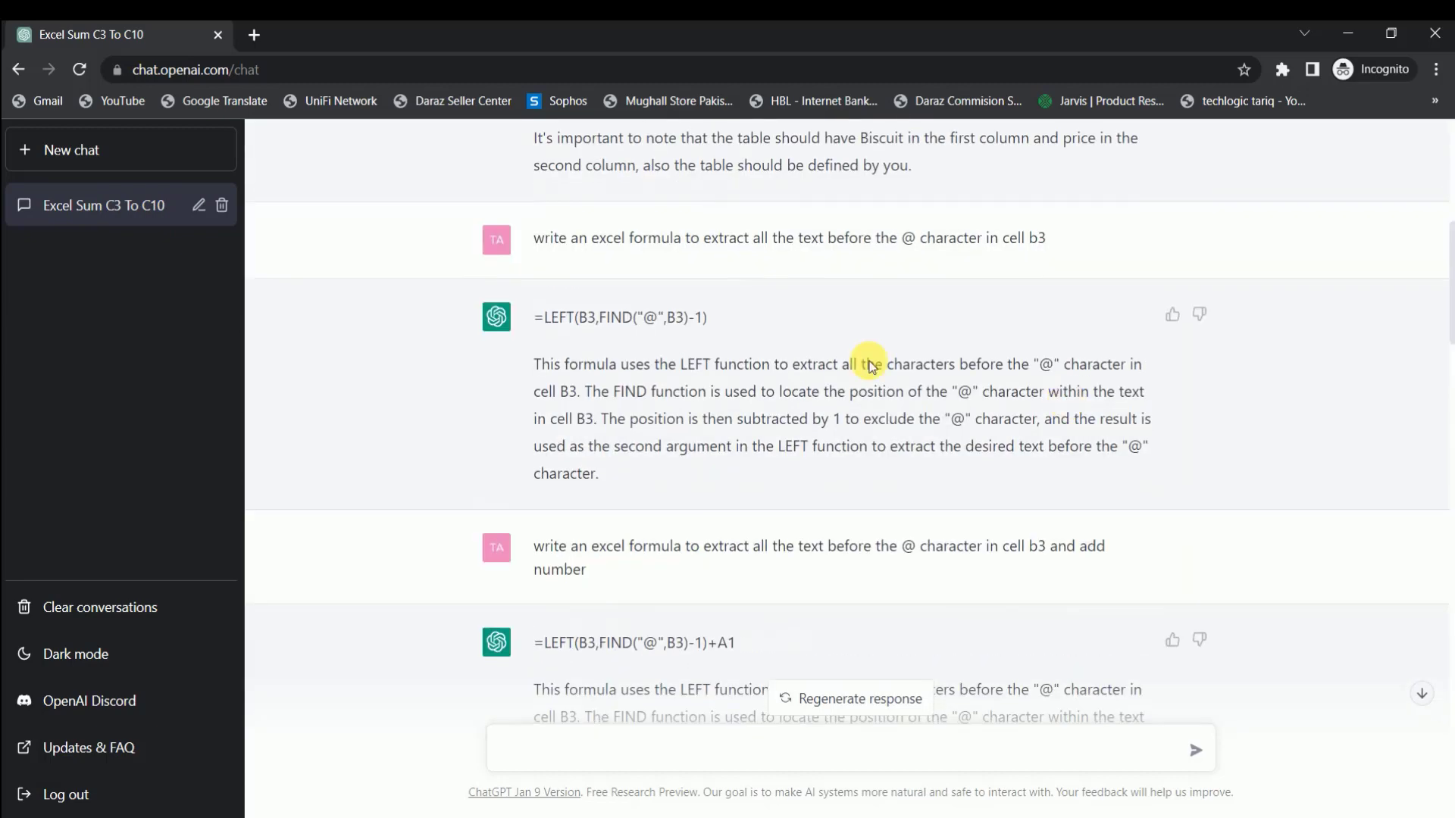
scroll(1039, 409, down, 9)
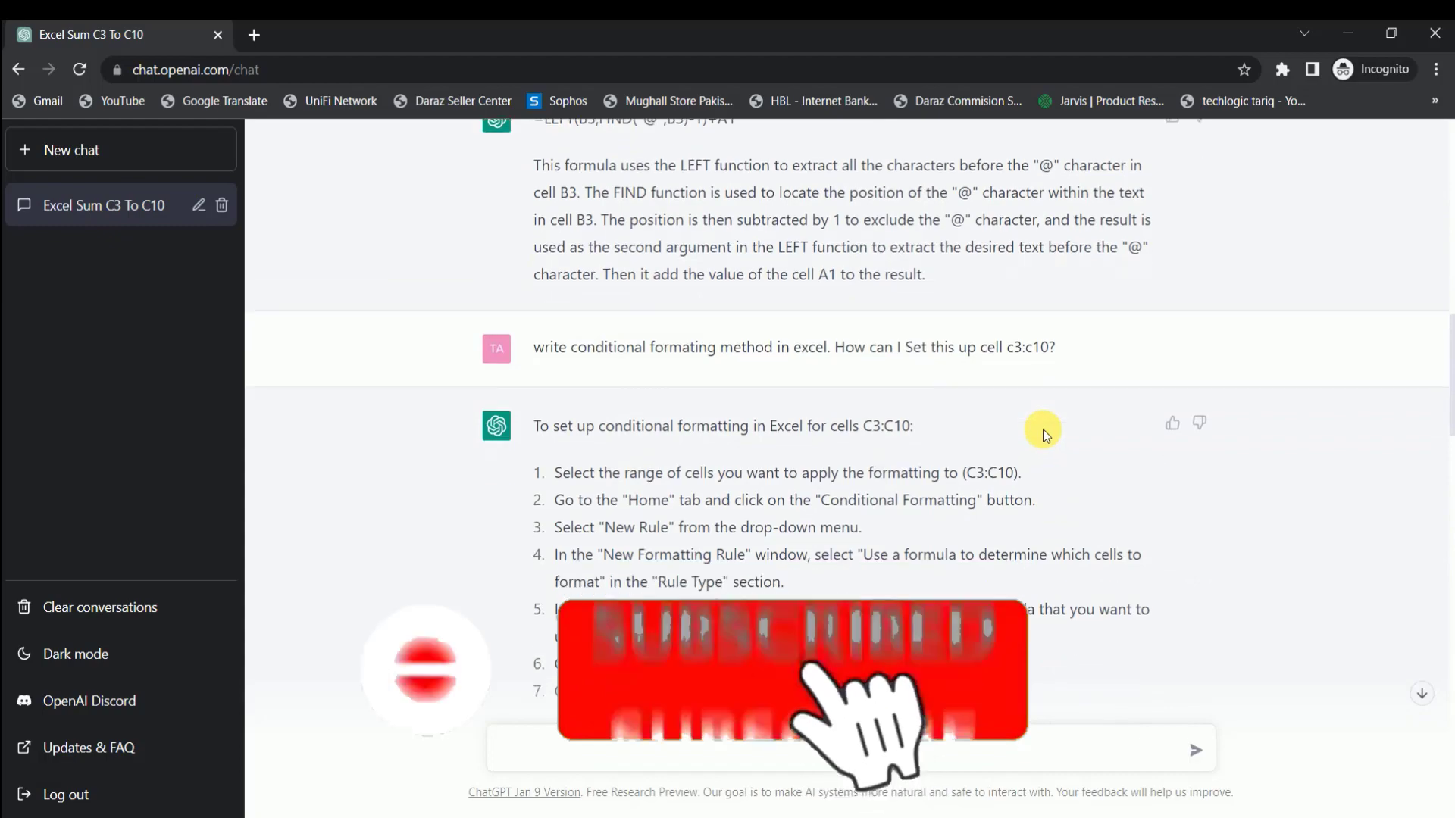